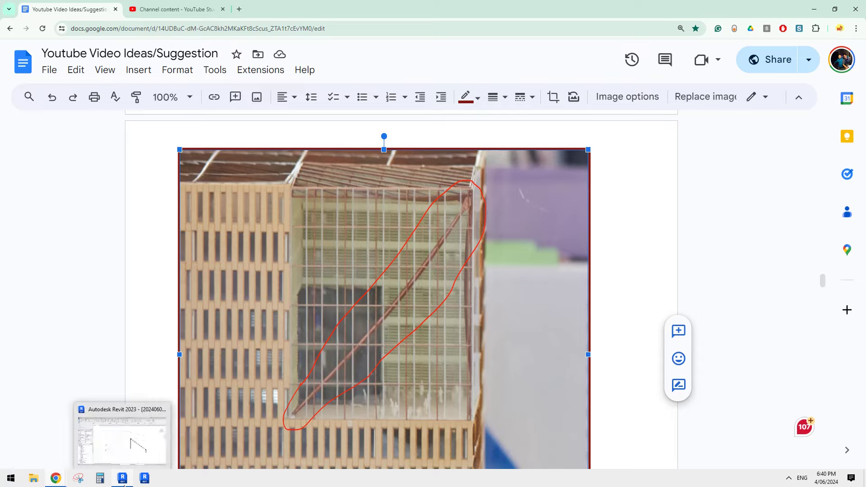
Switch to the Revit model and examine the tapered circular hollow section member and its connections to the two steel columns.
{"action": "left_click", "coordinate": [122, 478]}
{"action": "scroll", "coordinate": [549, 282], "scroll_direction": "up", "scroll_amount": 3}
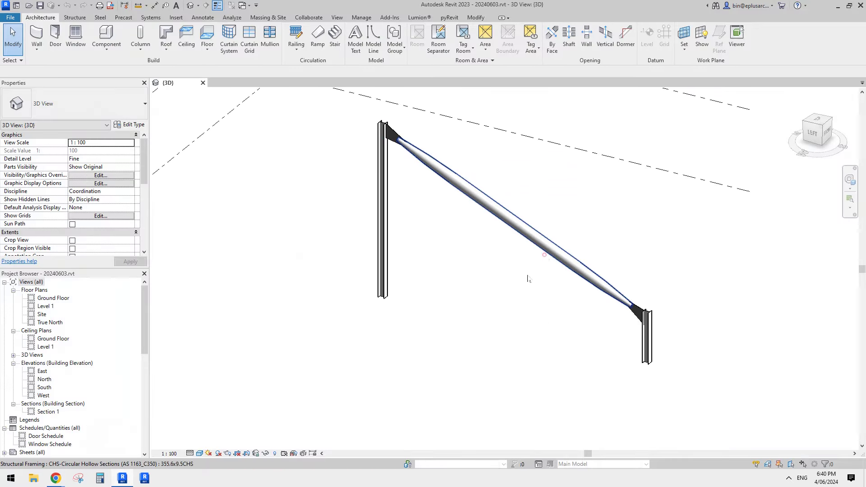
{"action": "middle_click_drag", "start_coordinate": [551, 317], "coordinate": [519, 330], "text": "shift"}
{"action": "scroll", "coordinate": [554, 319], "scroll_direction": "up", "scroll_amount": 2}
{"action": "left_click", "coordinate": [537, 272]}
{"action": "left_click", "coordinate": [498, 329]}
{"action": "left_click", "coordinate": [485, 256]}
{"action": "middle_click_drag", "start_coordinate": [489, 278], "coordinate": [500, 276], "text": "shift"}
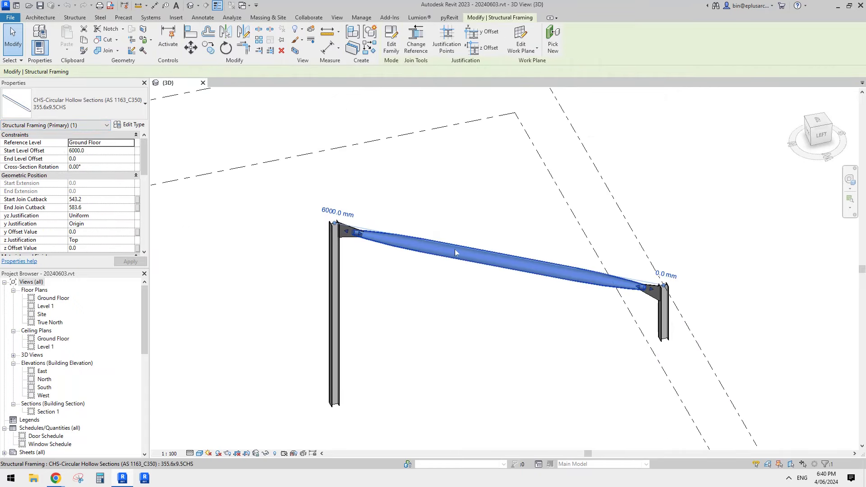
{"action": "middle_click_drag", "start_coordinate": [507, 282], "coordinate": [490, 271], "text": "shift"}
{"action": "left_click", "coordinate": [478, 285]}
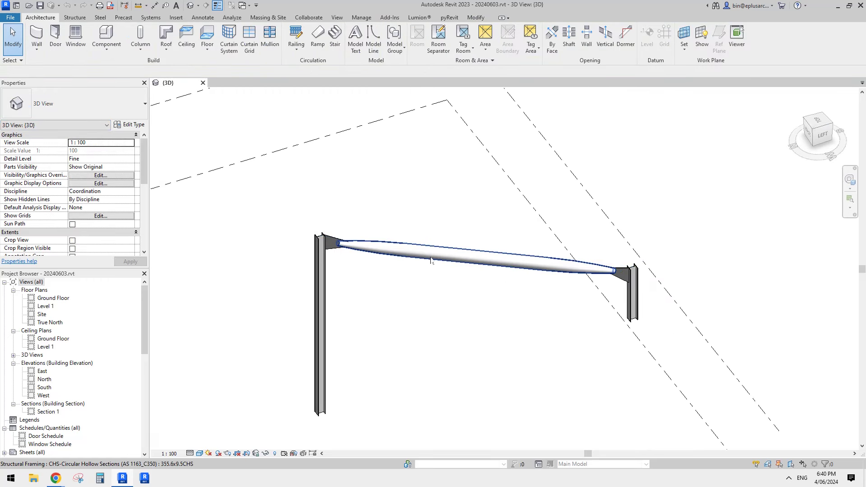
{"action": "left_click", "coordinate": [488, 259]}
{"action": "middle_click_drag", "start_coordinate": [504, 277], "coordinate": [502, 277]}
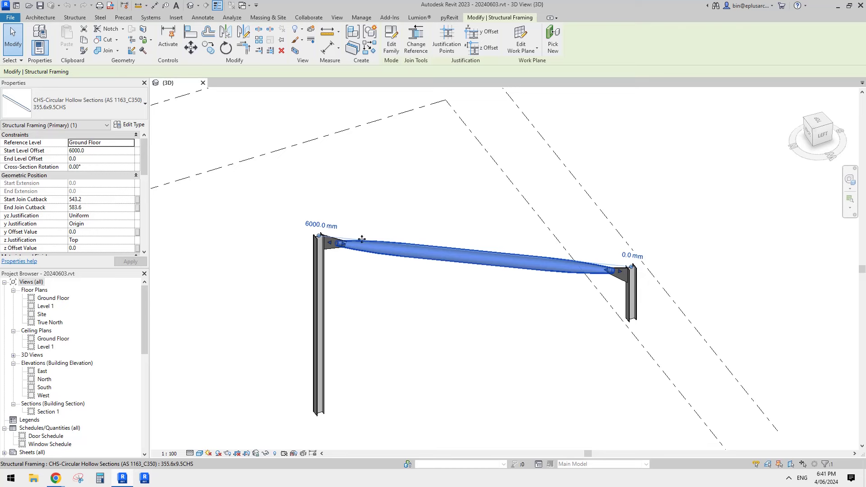
{"action": "left_click", "coordinate": [357, 163]}
{"action": "middle_click_drag", "start_coordinate": [357, 163], "coordinate": [353, 168]}
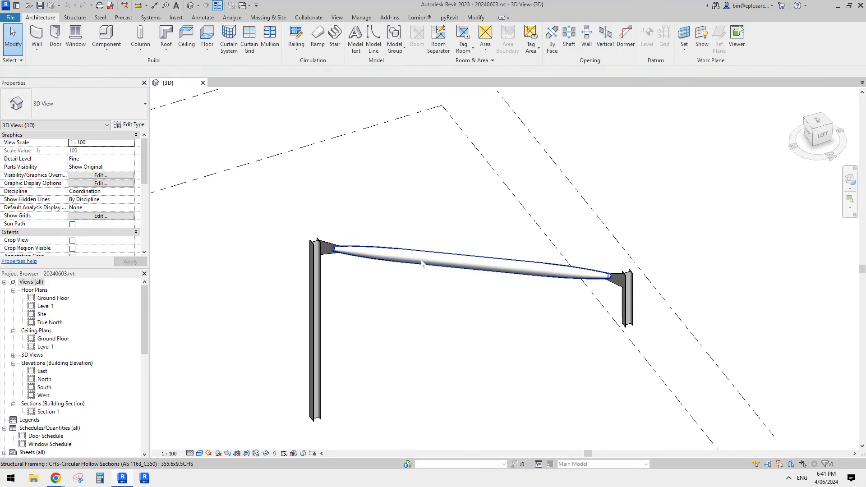
{"action": "middle_click_drag", "start_coordinate": [421, 177], "coordinate": [428, 185]}
{"action": "middle_click_drag", "start_coordinate": [357, 169], "coordinate": [354, 167]}
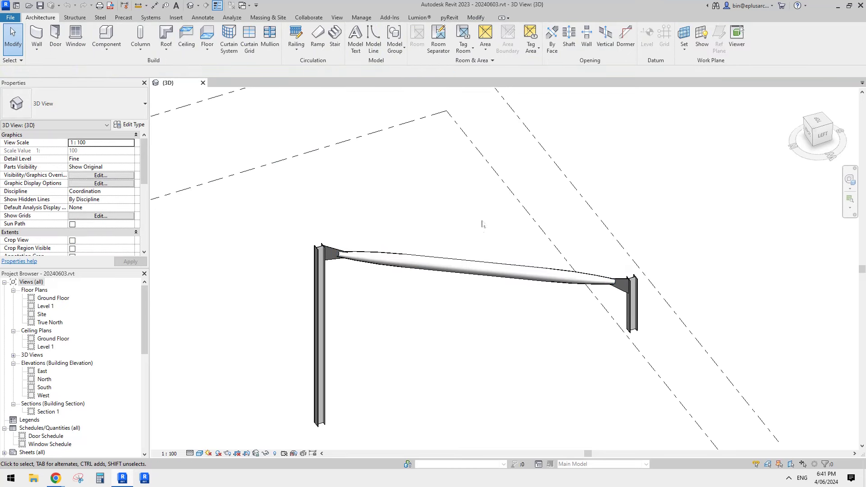
{"action": "left_click", "coordinate": [503, 278]}
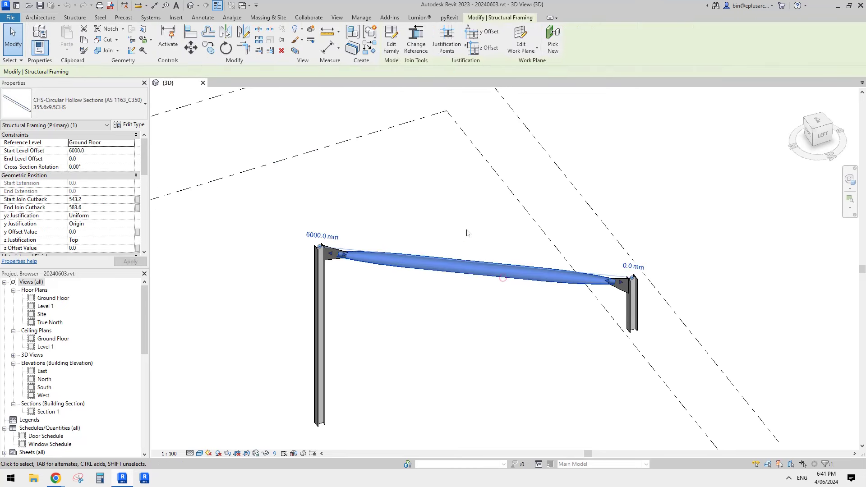
{"action": "left_click", "coordinate": [323, 181]}
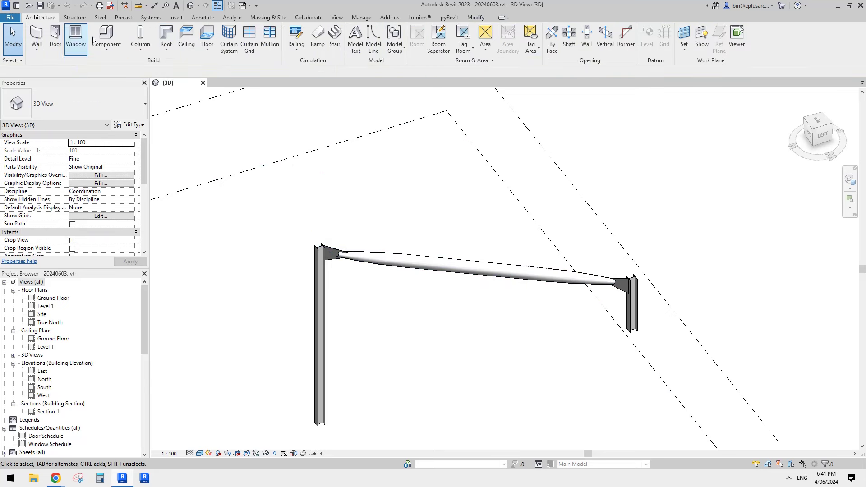
Create a new project from the Architectural Template.
{"action": "left_click", "coordinate": [10, 17]}
{"action": "mouse_move", "coordinate": [45, 51]}
{"action": "left_click", "coordinate": [82, 55]}
{"action": "left_click", "coordinate": [316, 148]}
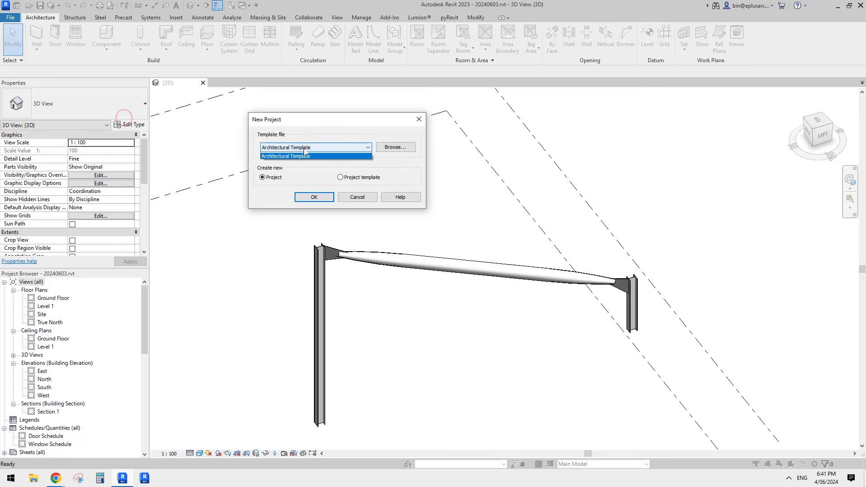
{"action": "left_click", "coordinate": [302, 148]}
{"action": "left_click", "coordinate": [315, 197]}
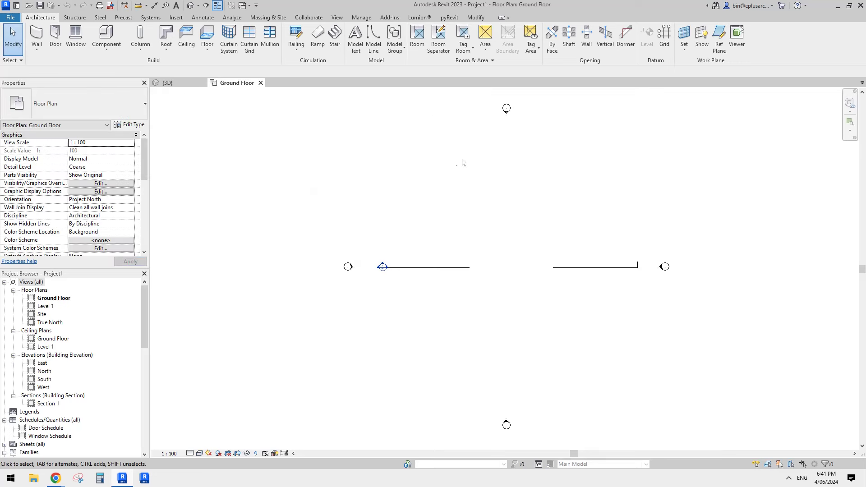
Start the Beam command and browse the loadable families to the Australian Standard folder under Australia, Structural Framing, Steel.
{"action": "left_click", "coordinate": [77, 20]}
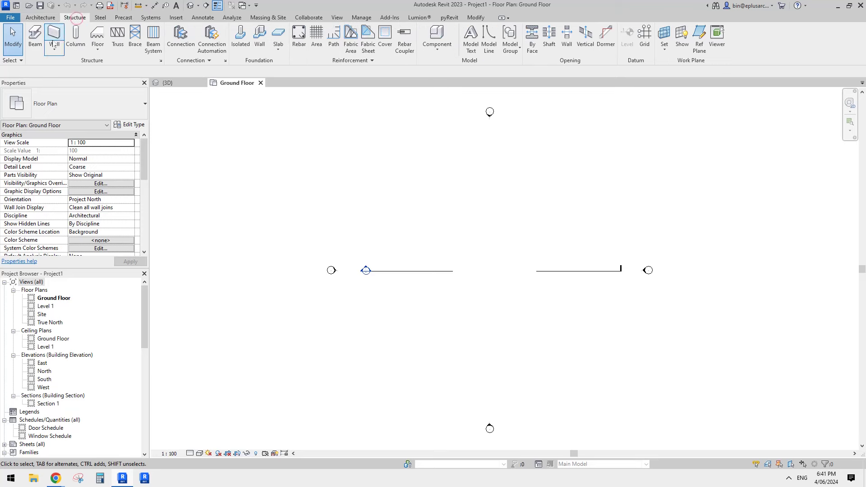
{"action": "left_click", "coordinate": [36, 36]}
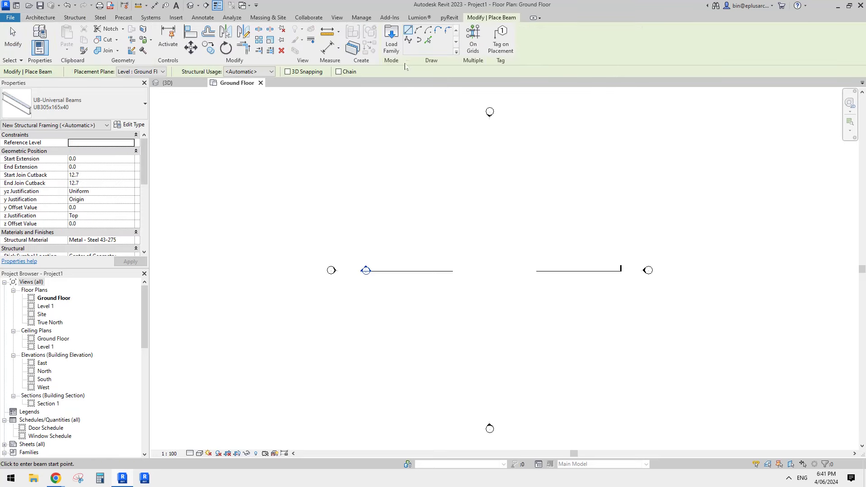
{"action": "left_click", "coordinate": [390, 40]}
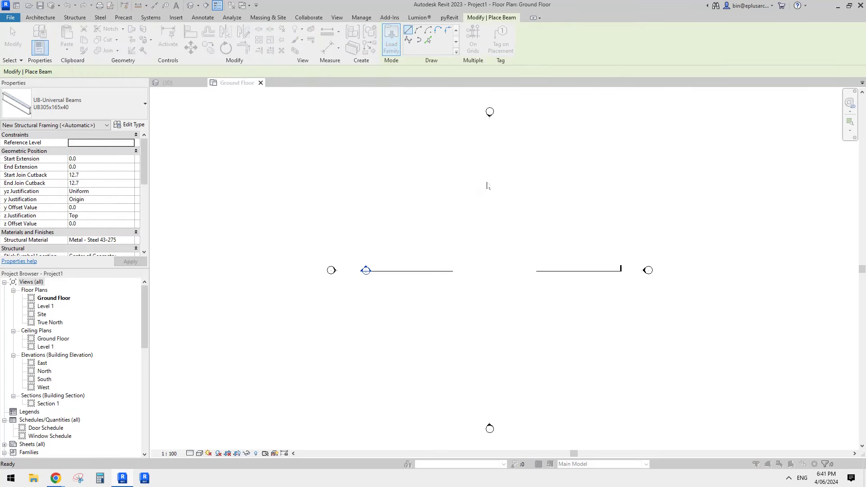
{"action": "left_click_drag", "start_coordinate": [222, 90], "coordinate": [466, 114]}
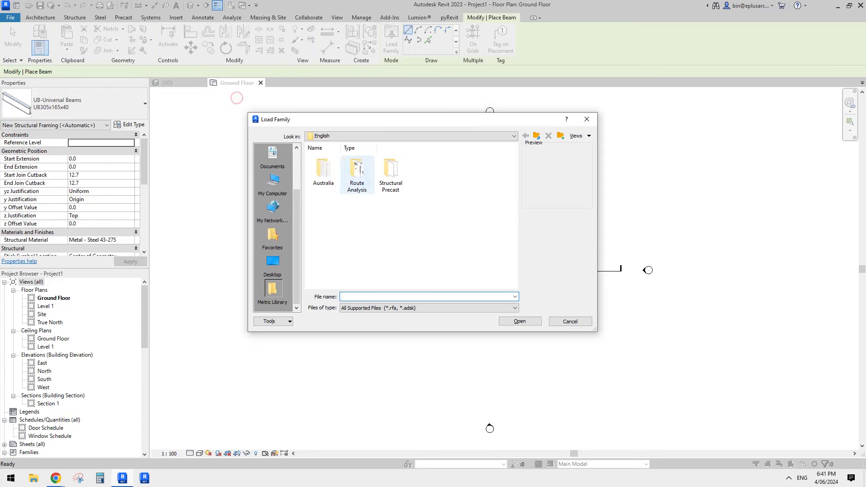
{"action": "double_click", "coordinate": [325, 169]}
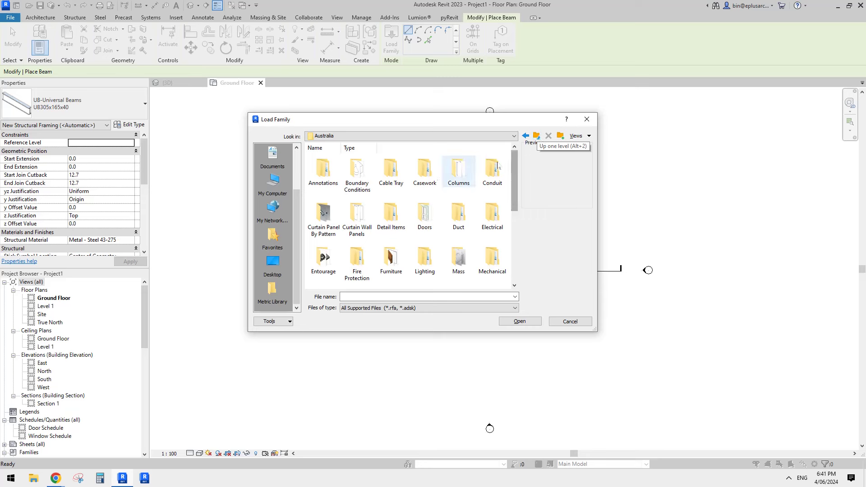
{"action": "left_click", "coordinate": [536, 136]}
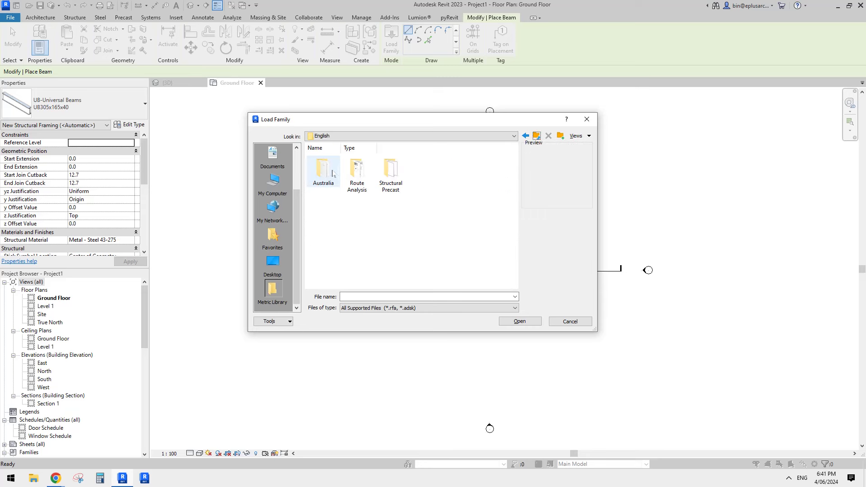
{"action": "double_click", "coordinate": [333, 171]}
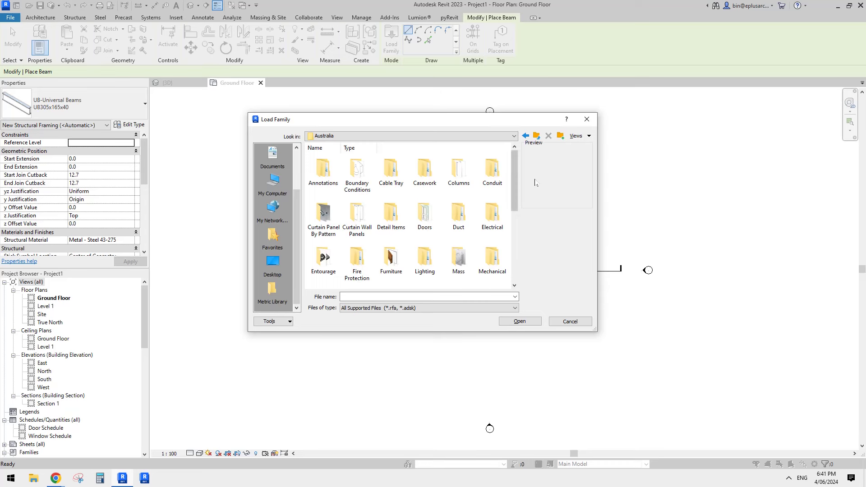
{"action": "left_click_drag", "start_coordinate": [516, 122], "coordinate": [531, 122]}
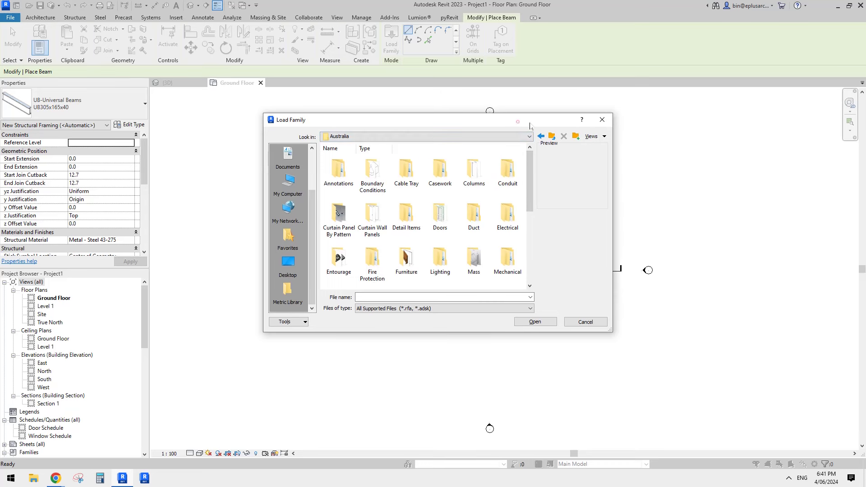
{"action": "left_click_drag", "start_coordinate": [528, 171], "coordinate": [535, 268]}
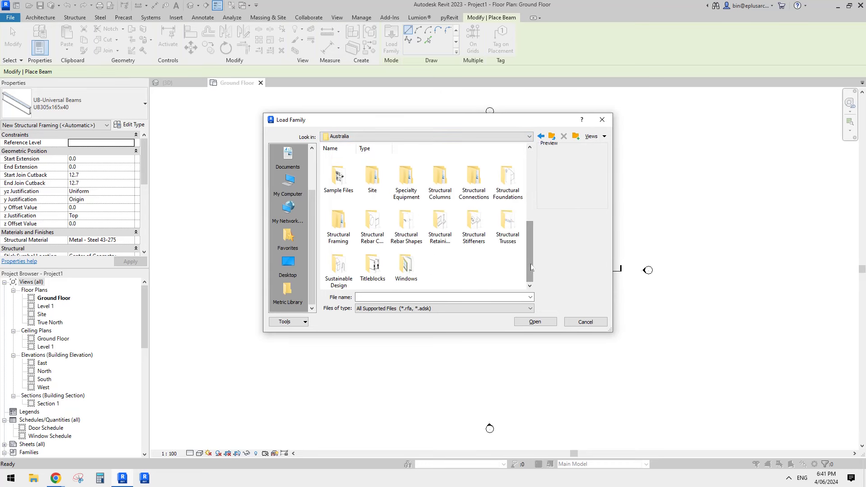
{"action": "double_click", "coordinate": [336, 231]}
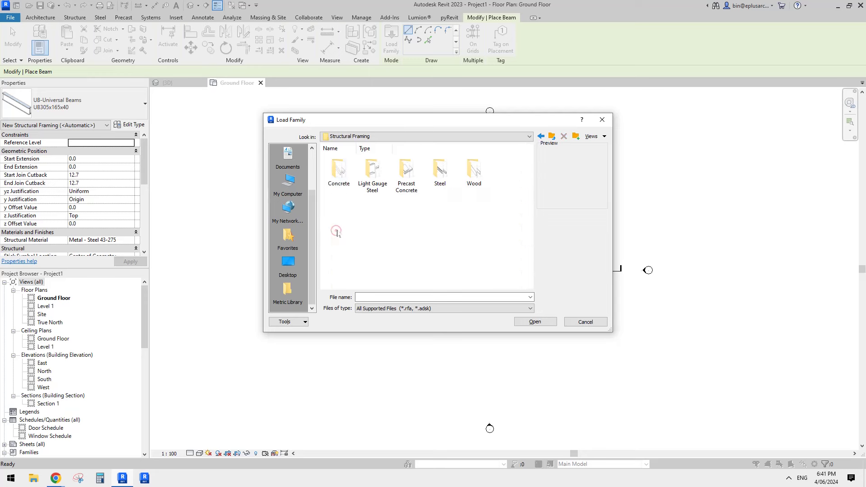
{"action": "double_click", "coordinate": [439, 169]}
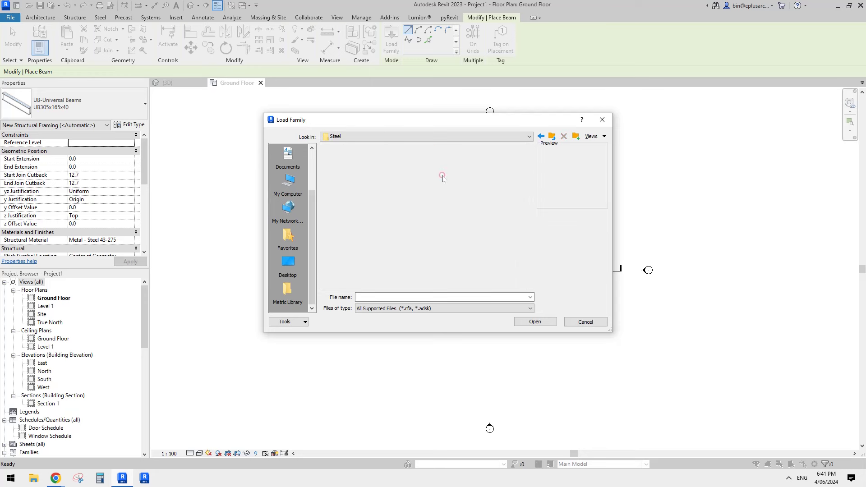
{"action": "double_click", "coordinate": [339, 178]}
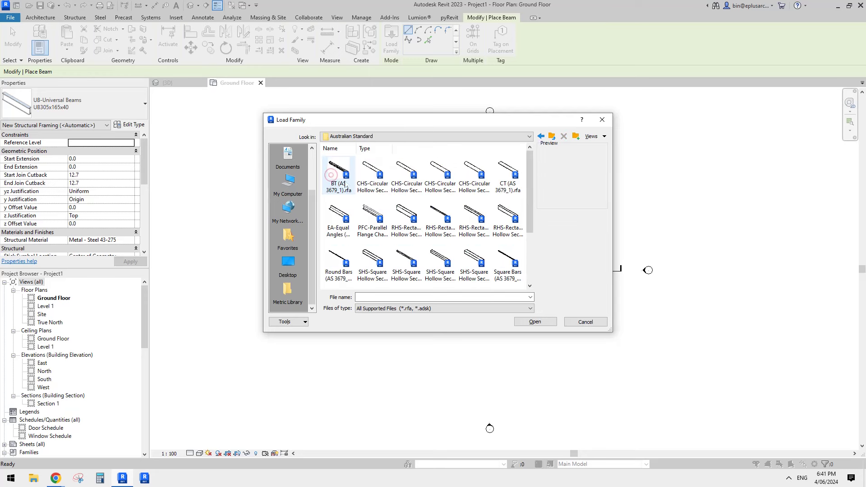
Compare the circular hollow section families and open CHS-Circular Hollow Sections (AS 1163_C350).rfa.
{"action": "scroll", "coordinate": [519, 212], "scroll_direction": "down", "scroll_amount": 3}
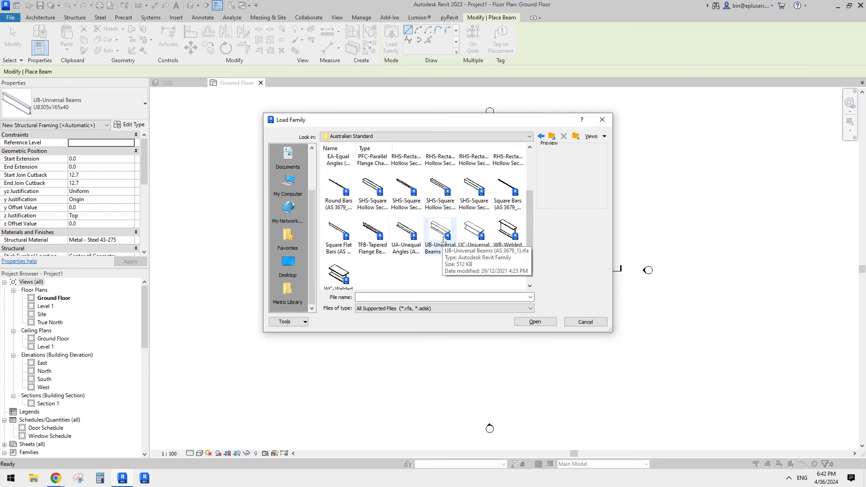
{"action": "left_click", "coordinate": [530, 206]}
{"action": "scroll", "coordinate": [490, 208], "scroll_direction": "up", "scroll_amount": 1}
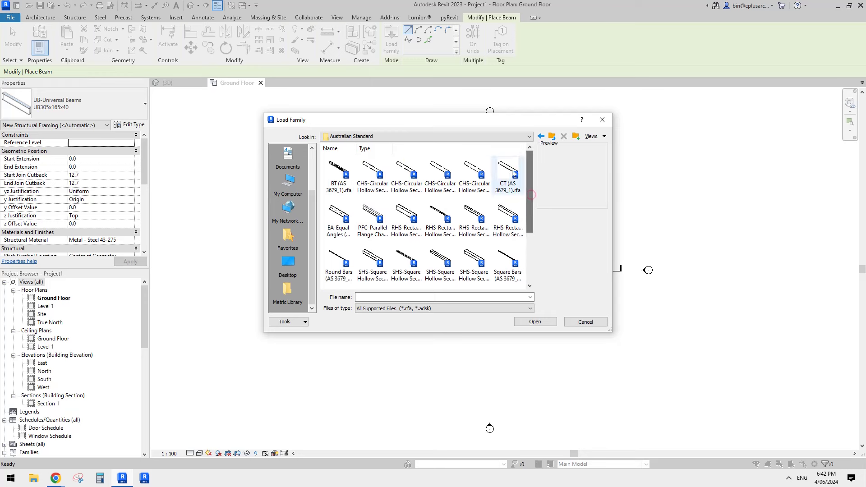
{"action": "left_click", "coordinate": [373, 176]}
{"action": "left_click", "coordinate": [408, 181]}
{"action": "left_click", "coordinate": [376, 182]}
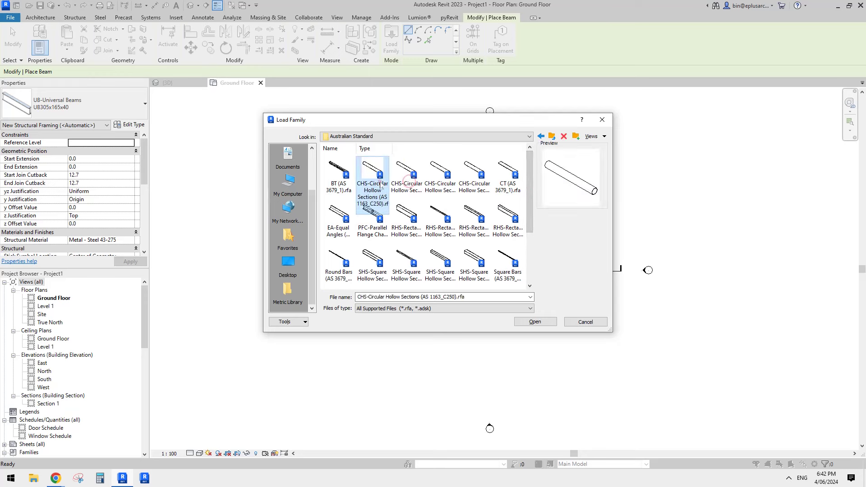
{"action": "left_click", "coordinate": [405, 182]}
{"action": "left_click", "coordinate": [441, 182]}
{"action": "key", "text": "Right"}
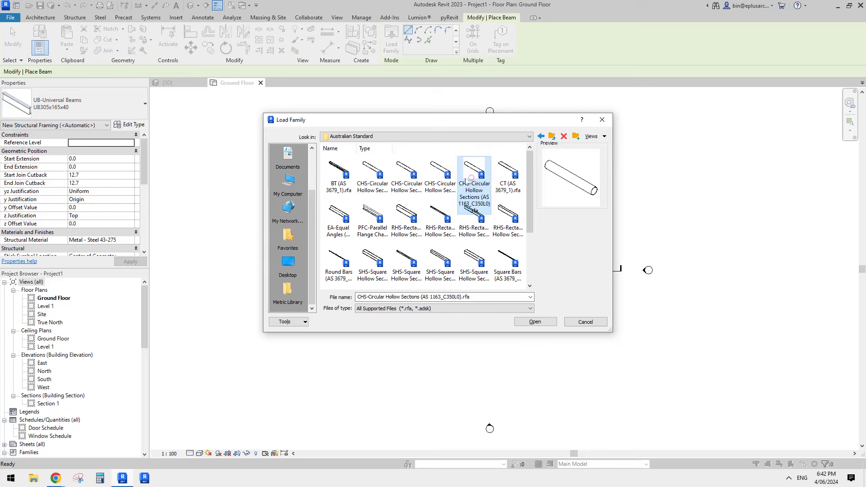
{"action": "left_click", "coordinate": [439, 183]}
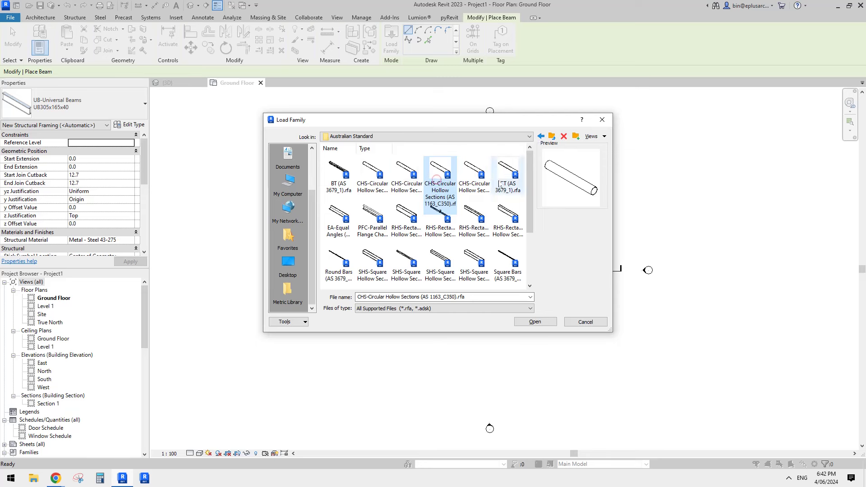
{"action": "left_click", "coordinate": [411, 184]}
{"action": "left_click", "coordinate": [441, 185]}
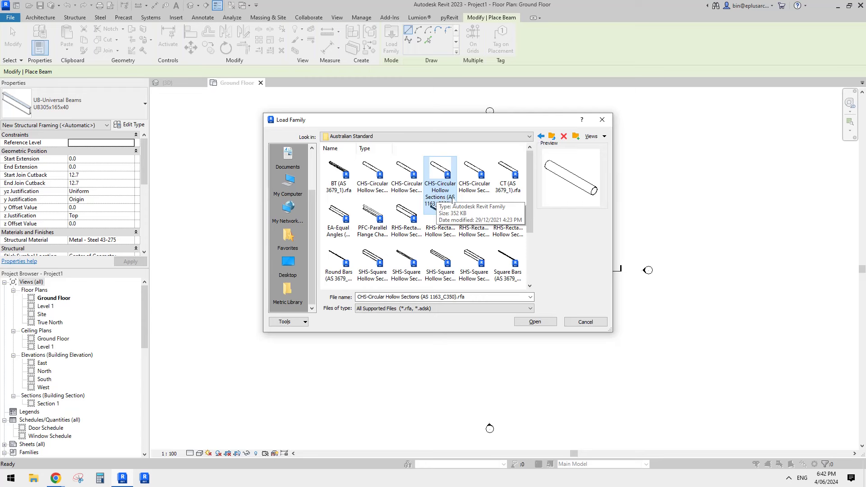
{"action": "left_click", "coordinate": [417, 178]}
{"action": "left_click", "coordinate": [440, 180]}
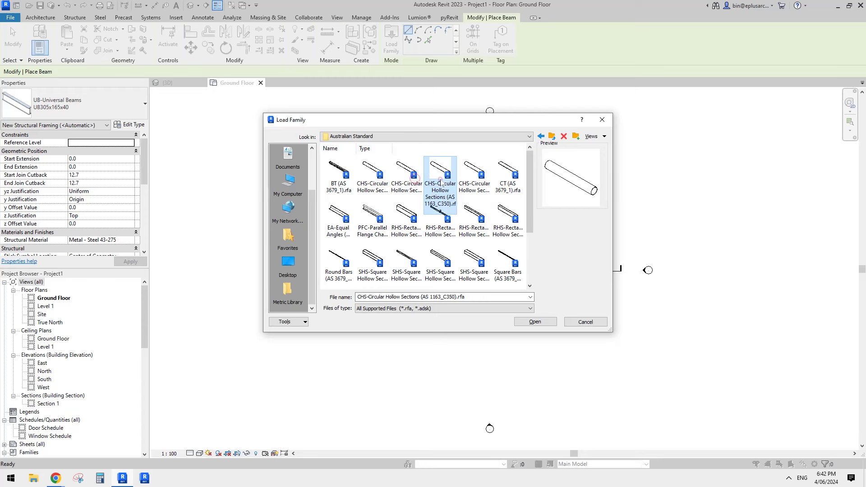
{"action": "left_click_drag", "start_coordinate": [454, 126], "coordinate": [462, 127]}
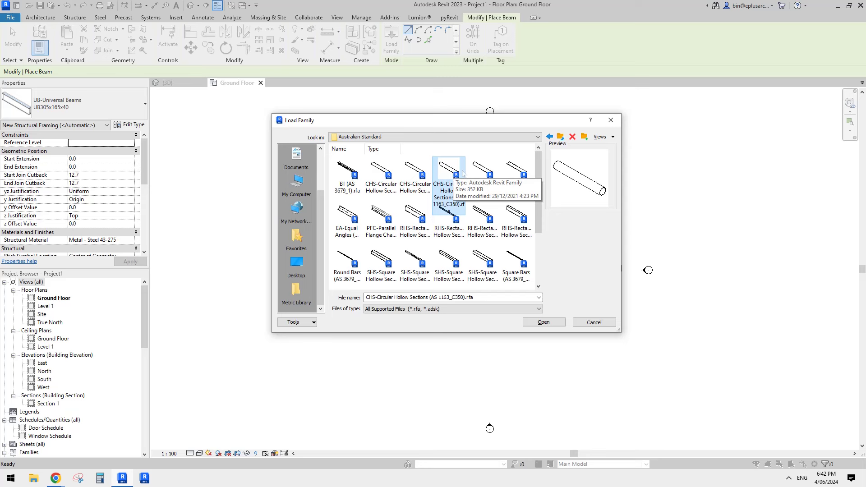
{"action": "left_click", "coordinate": [479, 175]}
{"action": "left_click", "coordinate": [451, 178]}
{"action": "left_click", "coordinate": [449, 177]}
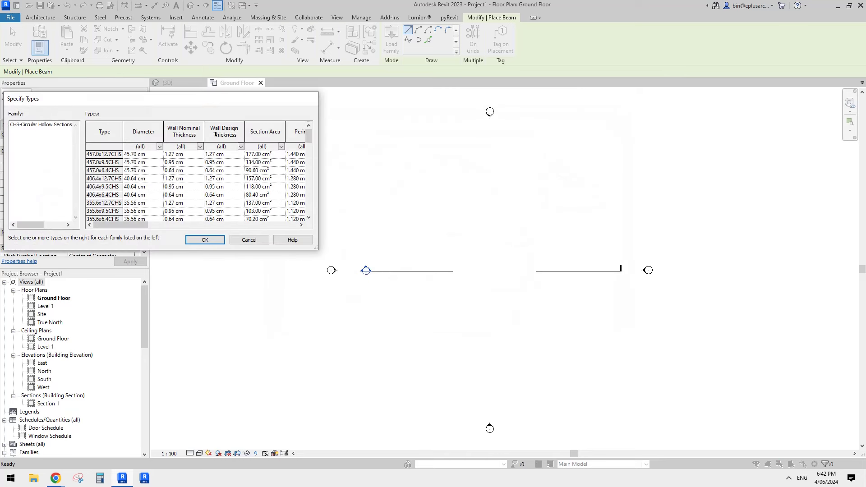
Load the 355.6x9.5CHS type of the circular hollow section family.
{"action": "left_click_drag", "start_coordinate": [215, 99], "coordinate": [380, 121]}
{"action": "left_click", "coordinate": [291, 229]}
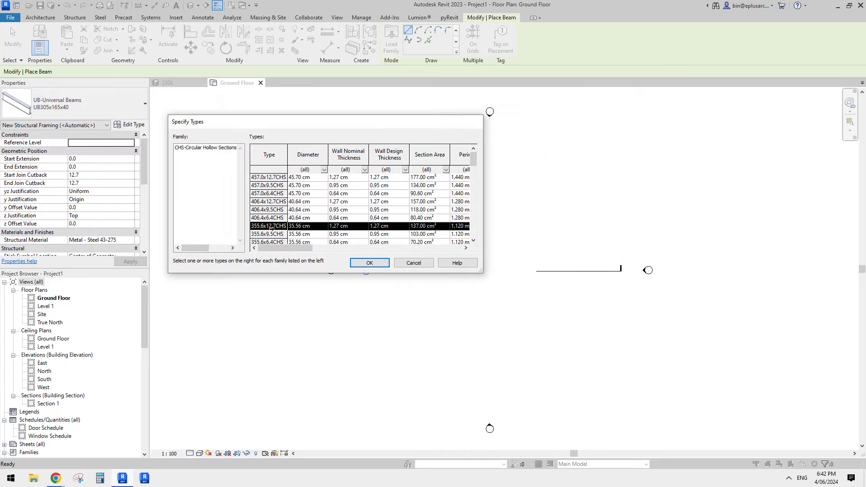
{"action": "scroll", "coordinate": [271, 230], "scroll_direction": "down", "scroll_amount": 2}
{"action": "left_click", "coordinate": [263, 194]}
{"action": "left_click", "coordinate": [278, 185]}
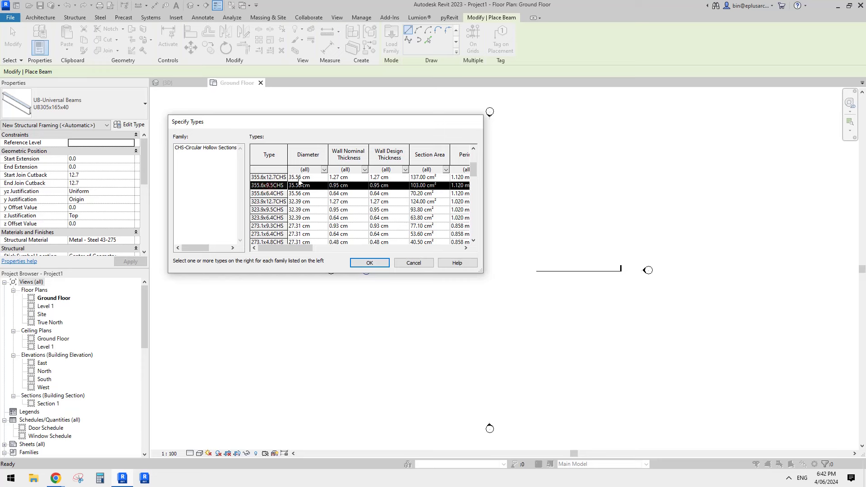
{"action": "left_click", "coordinate": [379, 266]}
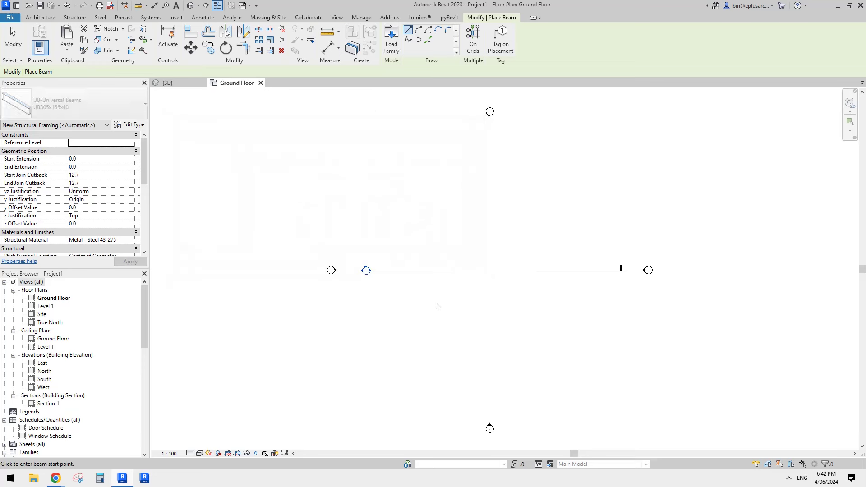
Draw a horizontal beam about 18000 mm long on the Ground Floor plan, above the section line.
{"action": "left_click", "coordinate": [543, 234]}
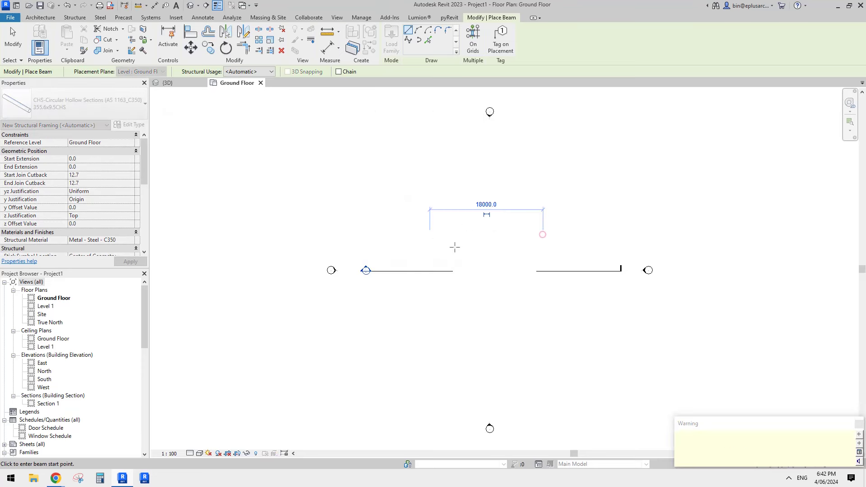
Finish placing the beam, open the default 3D view and select the beam there.
{"action": "key", "text": "Escape"}
{"action": "left_click", "coordinate": [190, 5]}
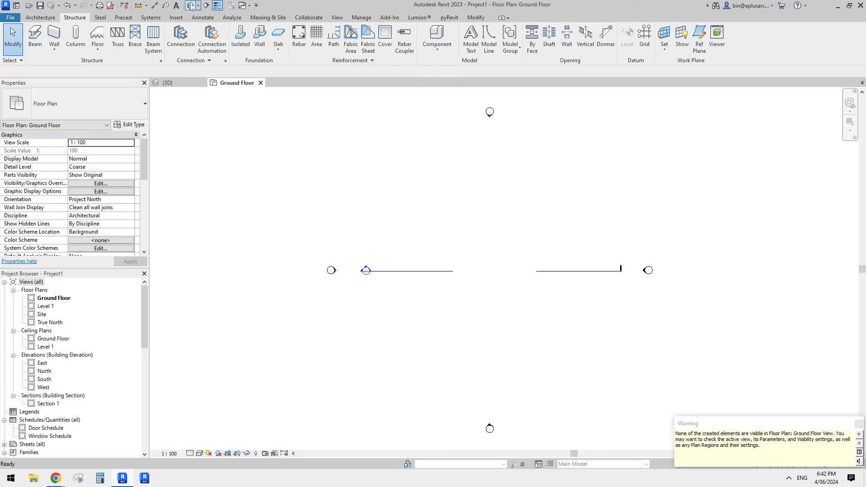
{"action": "middle_click_drag", "start_coordinate": [639, 231], "coordinate": [575, 247], "text": "shift"}
{"action": "left_click", "coordinate": [519, 251]}
{"action": "scroll", "coordinate": [466, 250], "scroll_direction": "up", "scroll_amount": 1}
{"action": "middle_click_drag", "start_coordinate": [466, 250], "coordinate": [327, 191], "text": "shift"}
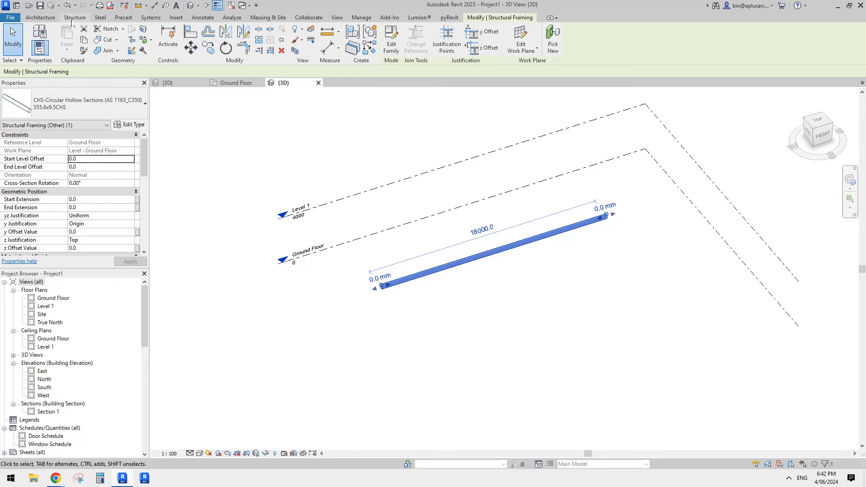
Place two vertical UC305x305x97 structural columns at Ground Floor in front of the beam.
{"action": "left_click", "coordinate": [74, 18]}
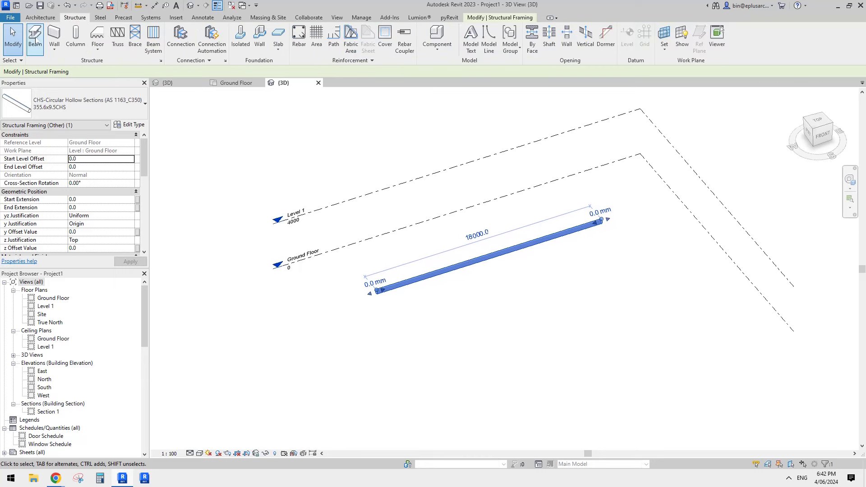
{"action": "left_click", "coordinate": [72, 35]}
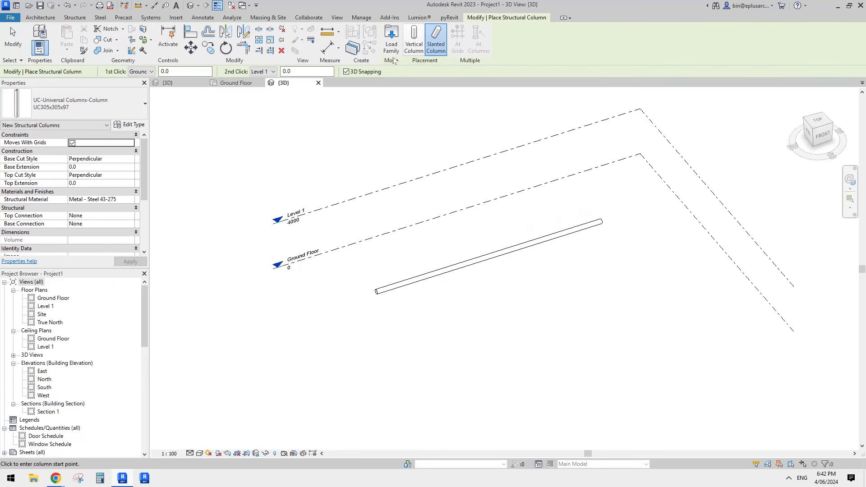
{"action": "left_click", "coordinate": [413, 41]}
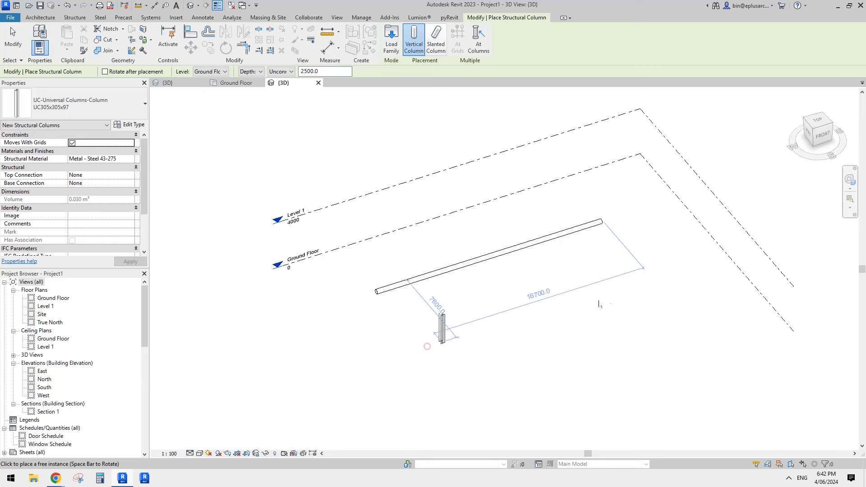
{"action": "left_click", "coordinate": [615, 285]}
{"action": "key", "text": "Escape"}
Copy one column to two more positions so the four columns stand apart at the corners of a rough quadrilateral.
{"action": "middle_click_drag", "start_coordinate": [574, 308], "coordinate": [546, 281]}
{"action": "left_click_drag", "start_coordinate": [595, 288], "coordinate": [611, 255]}
{"action": "key", "text": "c"}
{"action": "key", "text": "o"}
{"action": "left_click", "coordinate": [608, 256]}
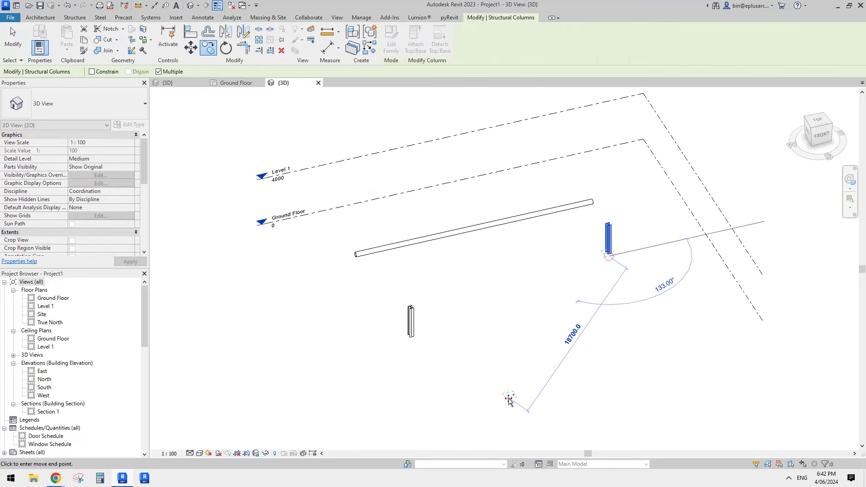
{"action": "left_click", "coordinate": [509, 398]}
{"action": "left_click", "coordinate": [690, 378]}
{"action": "key", "text": "Escape"}
{"action": "middle_click_drag", "start_coordinate": [572, 310], "coordinate": [605, 275], "text": "shift"}
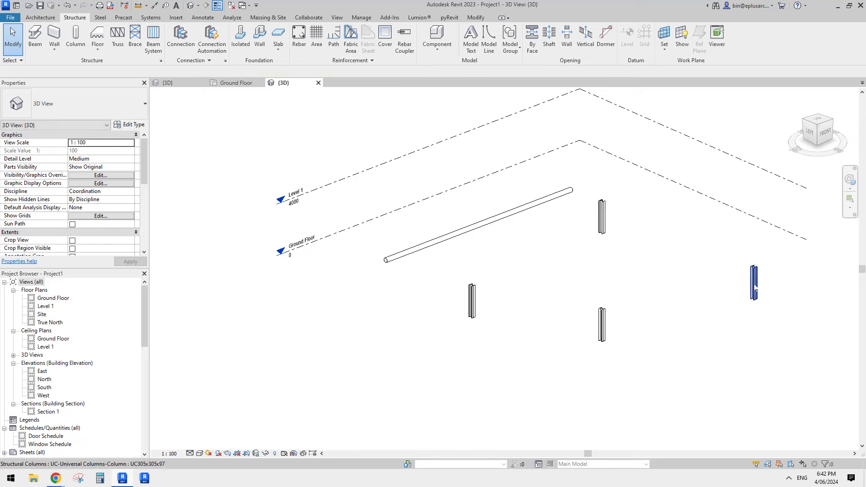
Set the Top Offset of two diagonally opposite columns to 6000.
{"action": "left_click", "coordinate": [755, 289]}
{"action": "left_click", "coordinate": [471, 300], "text": "ctrl"}
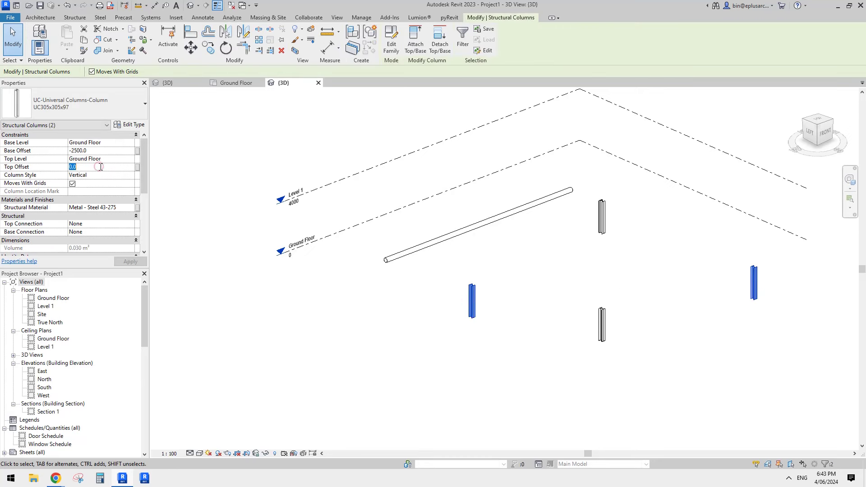
{"action": "left_click", "coordinate": [567, 204]}
{"action": "middle_click_drag", "start_coordinate": [631, 253], "coordinate": [656, 263], "text": "shift"}
Create two sloping 355.6x9.5CHS beams joining the top of one tall column to the tops of both short columns.
{"action": "left_click", "coordinate": [575, 211]}
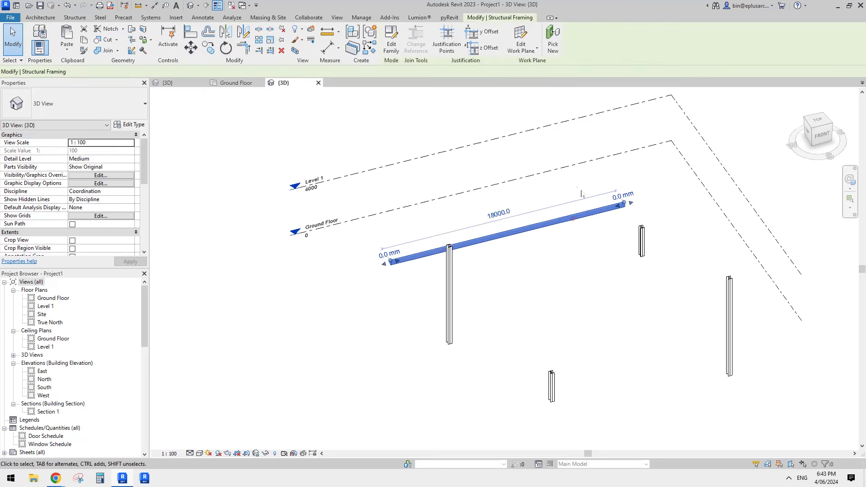
{"action": "key", "text": "c"}
{"action": "key", "text": "s"}
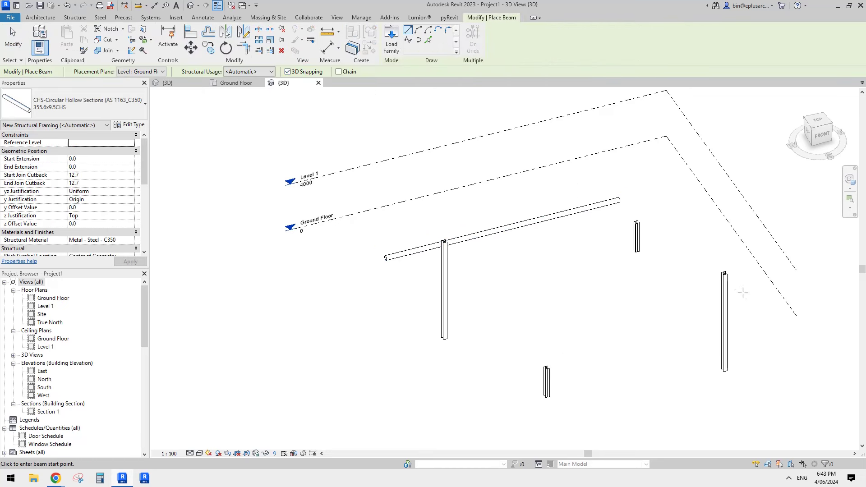
{"action": "left_click", "coordinate": [724, 274]}
{"action": "middle_click_drag", "start_coordinate": [724, 273], "coordinate": [762, 276], "text": "shift"}
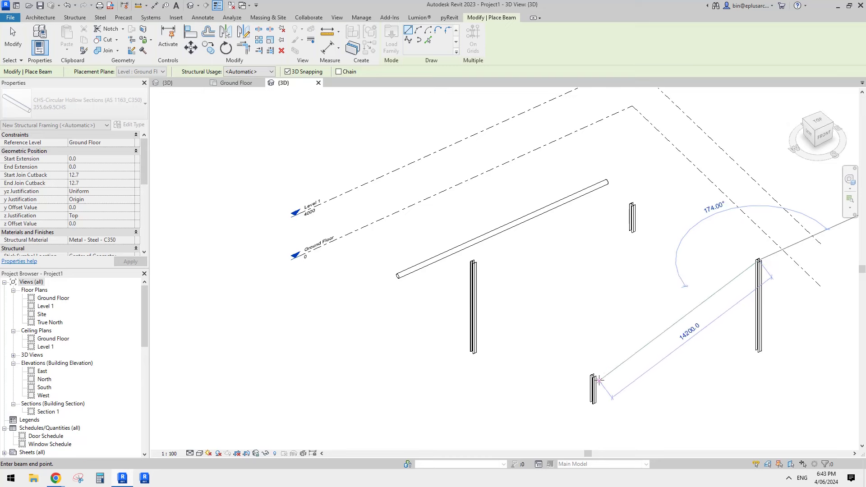
{"action": "left_click", "coordinate": [593, 377]}
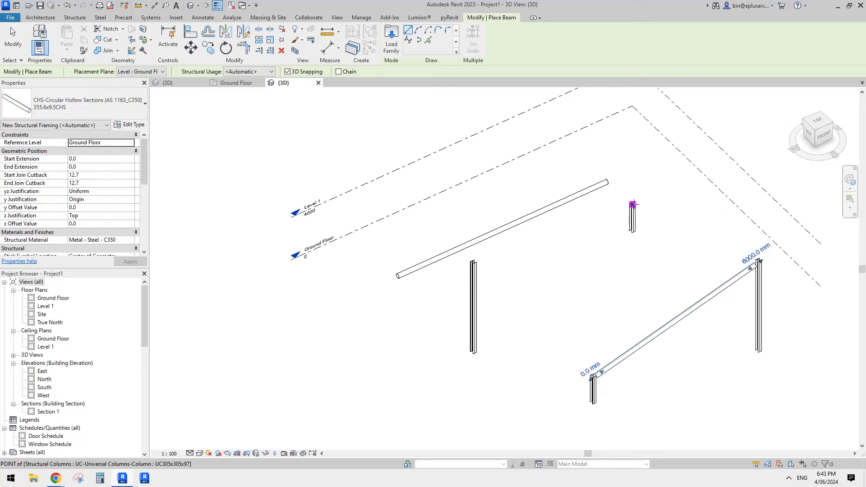
{"action": "left_click", "coordinate": [633, 205]}
{"action": "left_click", "coordinate": [758, 260]}
{"action": "key", "text": "Escape"}
{"action": "key", "text": "Escape"}
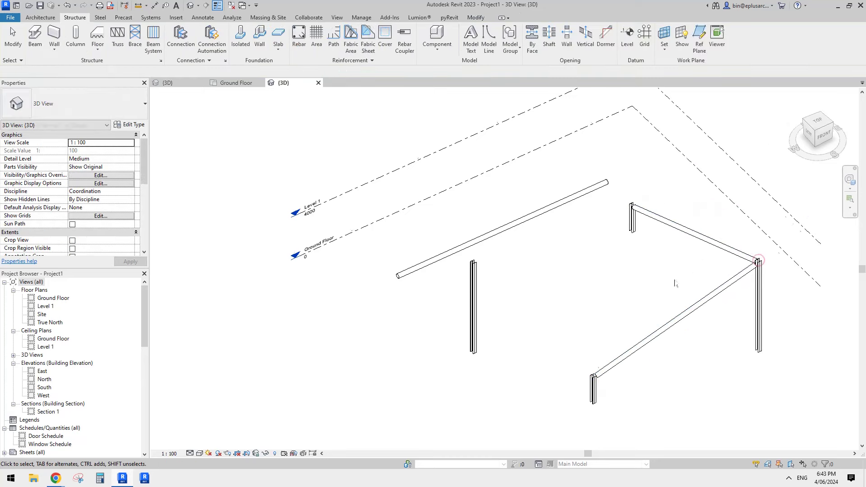
Open the circular hollow section family for editing from the sloping beam at the back.
{"action": "middle_click_drag", "start_coordinate": [674, 280], "coordinate": [656, 329], "text": "shift"}
{"action": "left_click", "coordinate": [488, 199]}
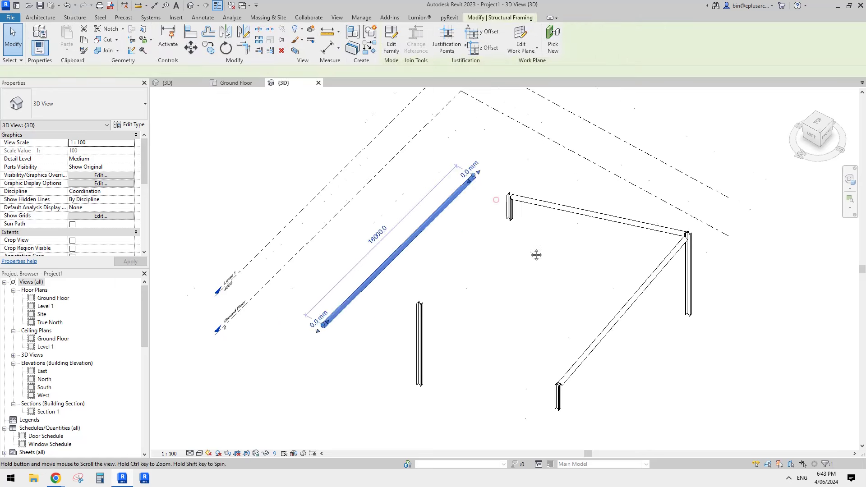
{"action": "scroll", "coordinate": [547, 212], "scroll_direction": "up", "scroll_amount": 1}
{"action": "left_click", "coordinate": [504, 165]}
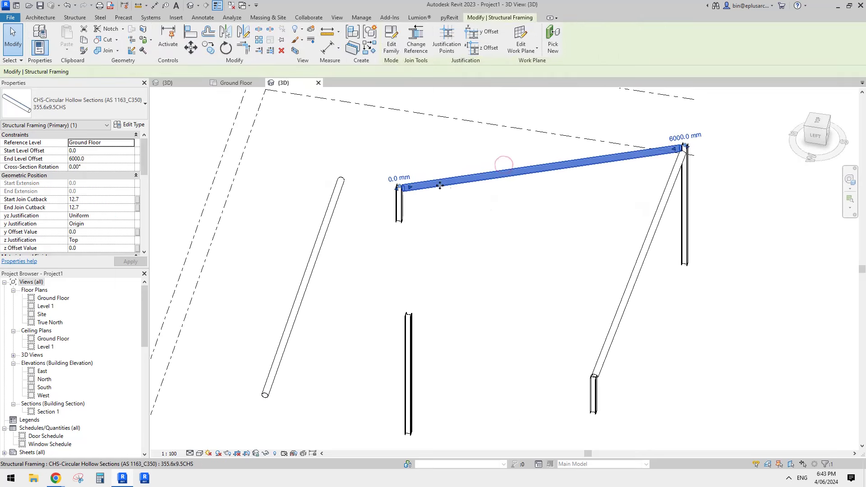
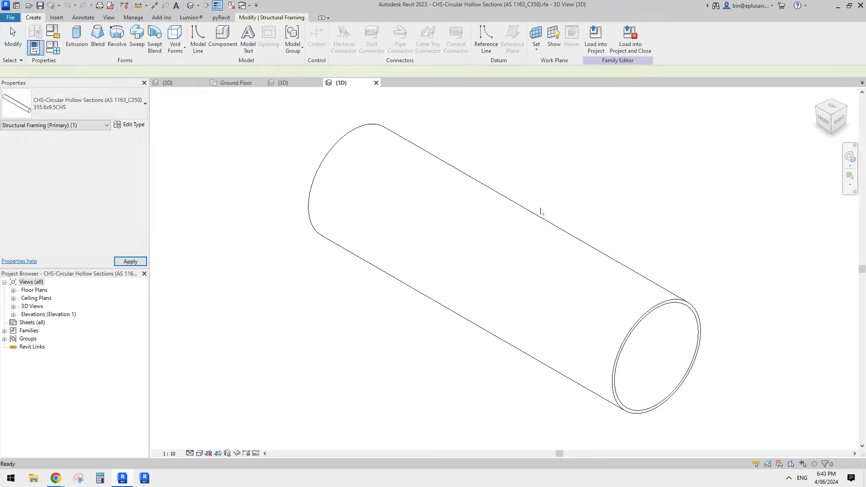
Examine the family's tube extrusion in 3D from several angles, including its start and end constraints and its material.
{"action": "left_click", "coordinate": [588, 272]}
{"action": "left_click", "coordinate": [651, 202]}
{"action": "left_click", "coordinate": [596, 280]}
{"action": "scroll", "coordinate": [558, 268], "scroll_direction": "down", "scroll_amount": 2}
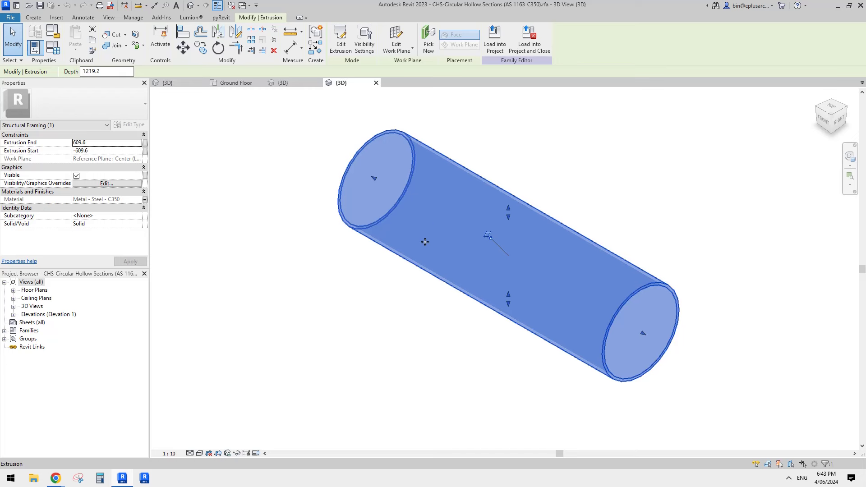
{"action": "scroll", "coordinate": [428, 235], "scroll_direction": "down", "scroll_amount": 1}
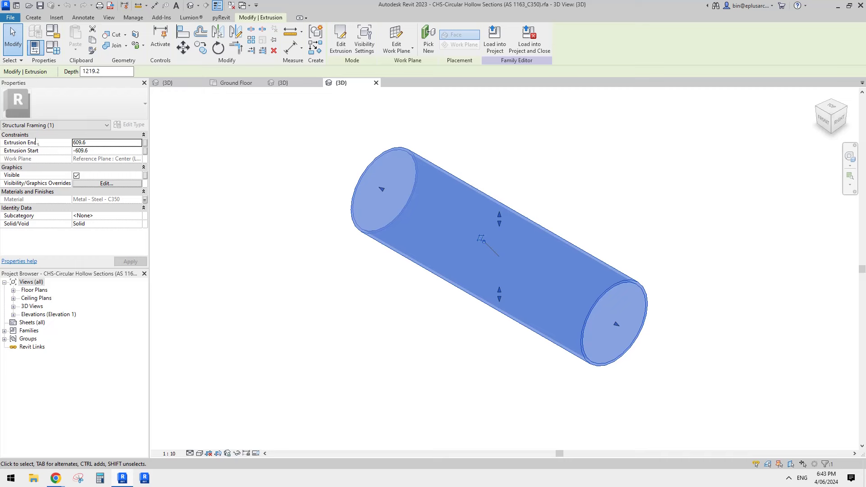
{"action": "middle_click_drag", "start_coordinate": [469, 227], "coordinate": [611, 272], "text": "shift"}
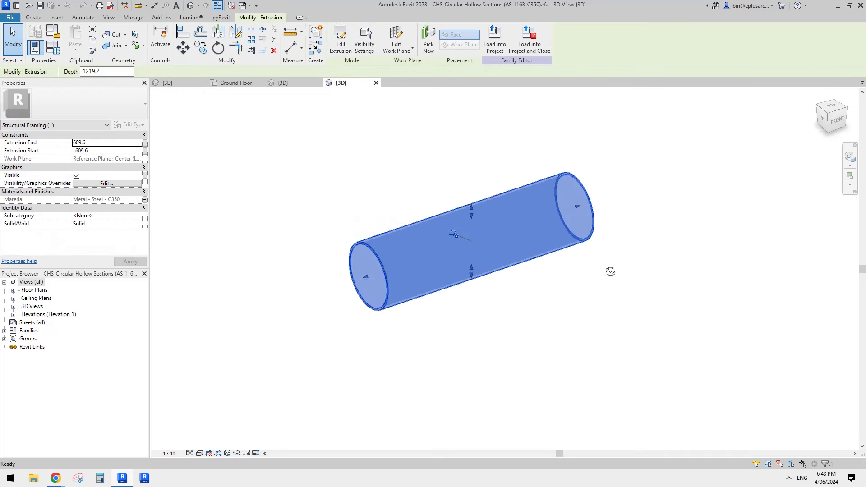
{"action": "middle_click_drag", "start_coordinate": [607, 231], "coordinate": [601, 265], "text": "shift"}
{"action": "left_click", "coordinate": [632, 277]}
{"action": "middle_click_drag", "start_coordinate": [484, 271], "coordinate": [445, 293], "text": "shift"}
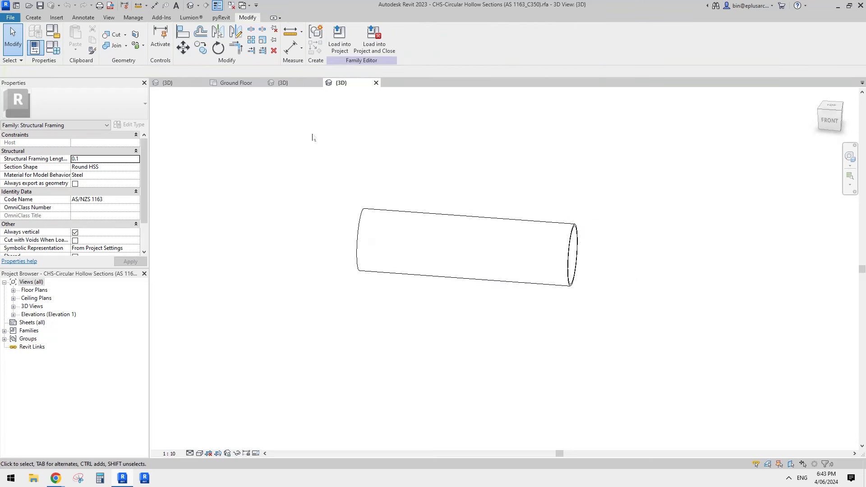
{"action": "middle_click_drag", "start_coordinate": [605, 261], "coordinate": [593, 252], "text": "shift"}
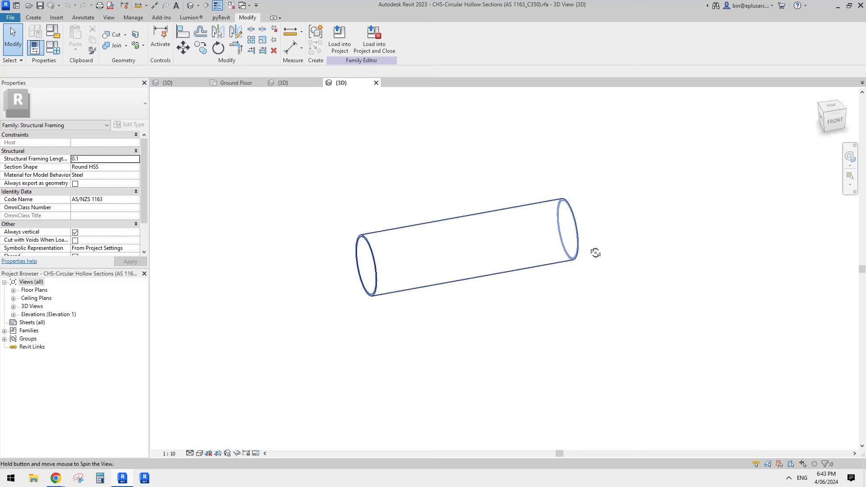
{"action": "left_click", "coordinate": [474, 265]}
{"action": "middle_click_drag", "start_coordinate": [325, 274], "coordinate": [329, 279], "text": "shift"}
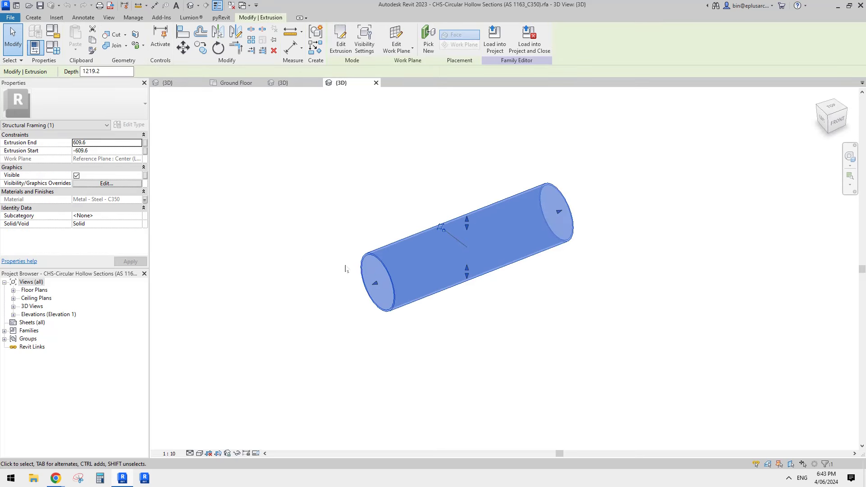
{"action": "middle_click_drag", "start_coordinate": [434, 253], "coordinate": [437, 255]}
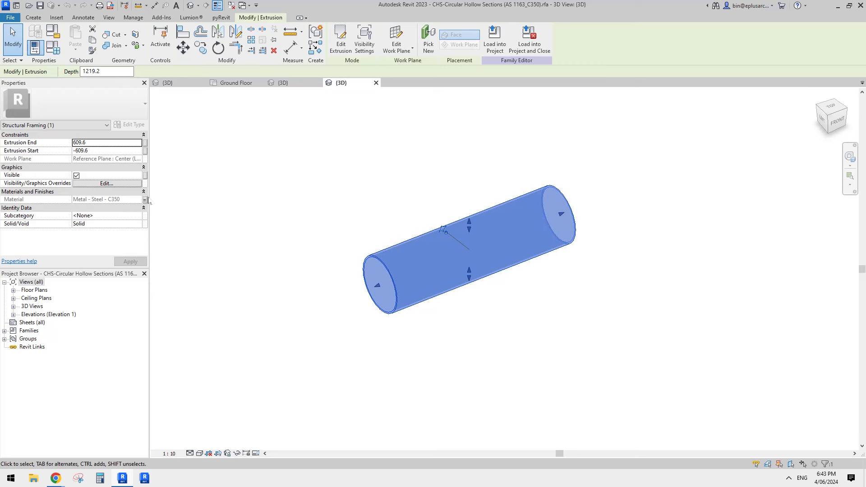
{"action": "left_click", "coordinate": [346, 169]}
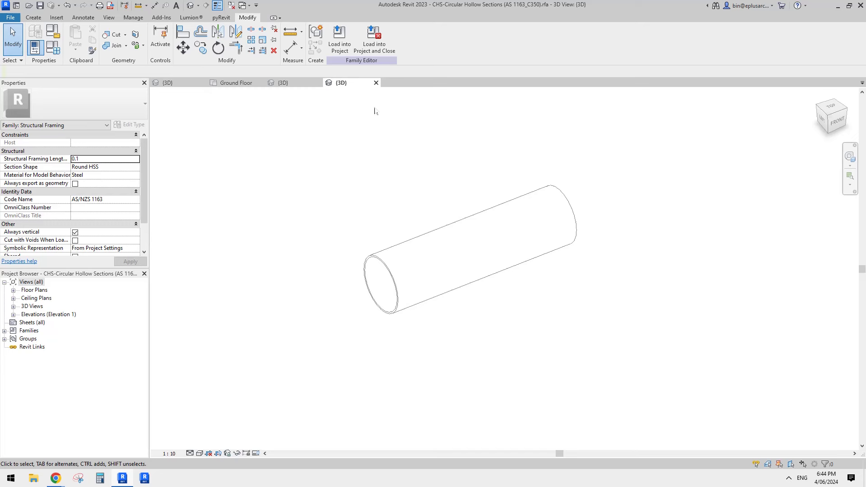
{"action": "middle_click_drag", "start_coordinate": [488, 252], "coordinate": [483, 245], "text": "shift"}
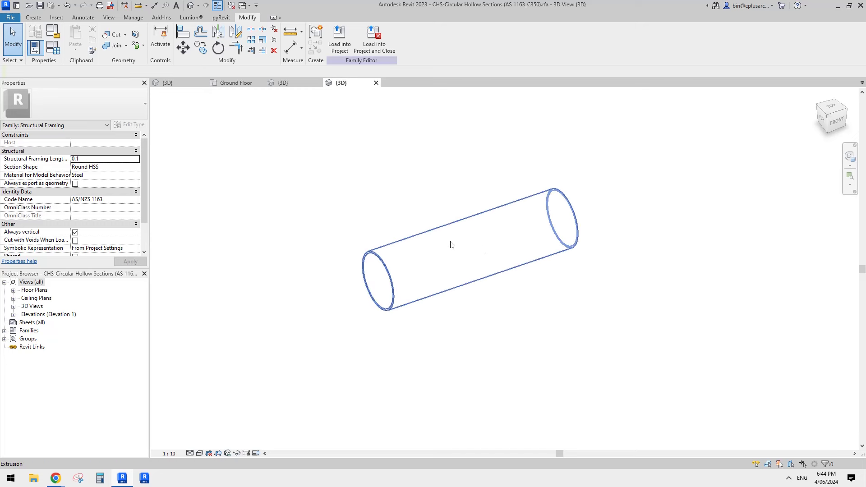
Open the family's Ref. Level floor plan, select the tube extrusion and review the available solid form tools.
{"action": "double_click", "coordinate": [34, 290]}
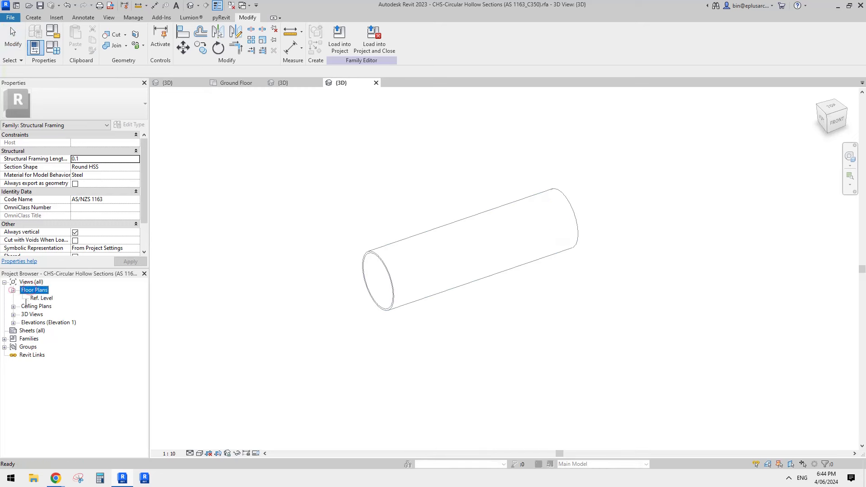
{"action": "double_click", "coordinate": [38, 298]}
{"action": "scroll", "coordinate": [401, 265], "scroll_direction": "up", "scroll_amount": 2}
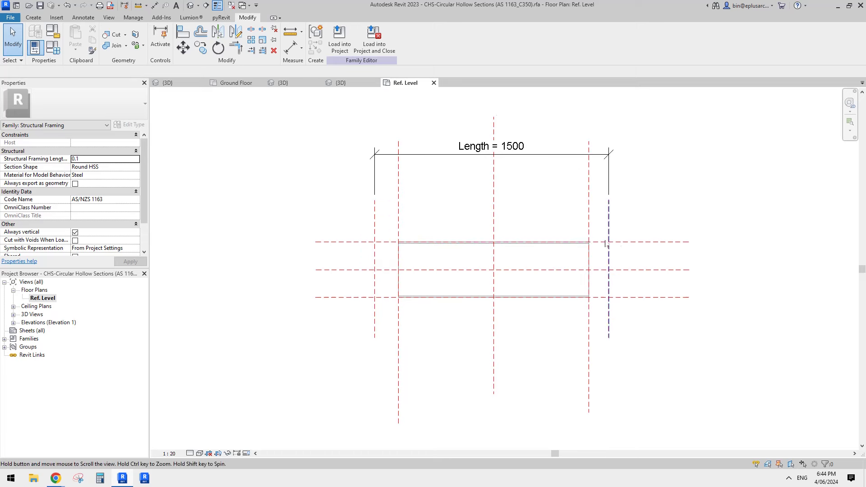
{"action": "middle_click_drag", "start_coordinate": [595, 241], "coordinate": [596, 238]}
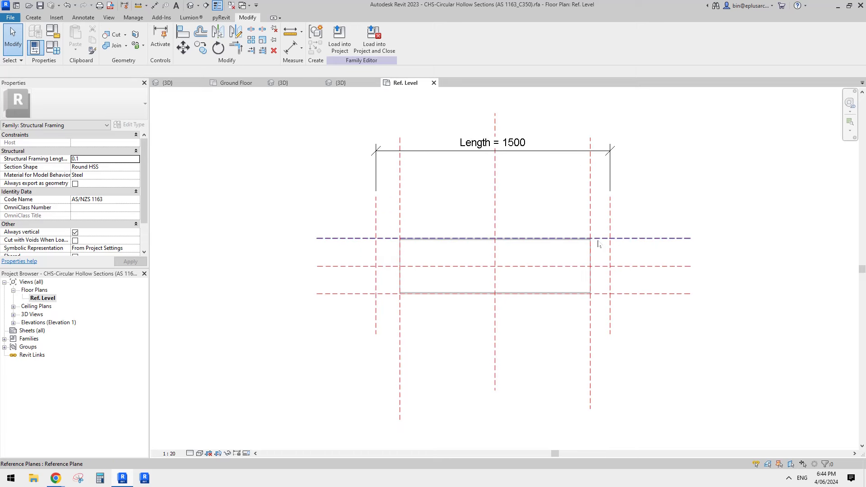
{"action": "left_click", "coordinate": [446, 239]}
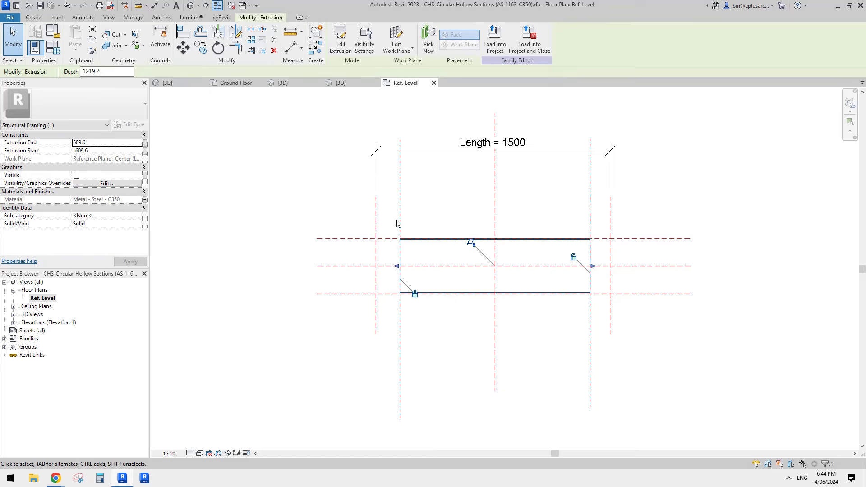
{"action": "left_click", "coordinate": [33, 17]}
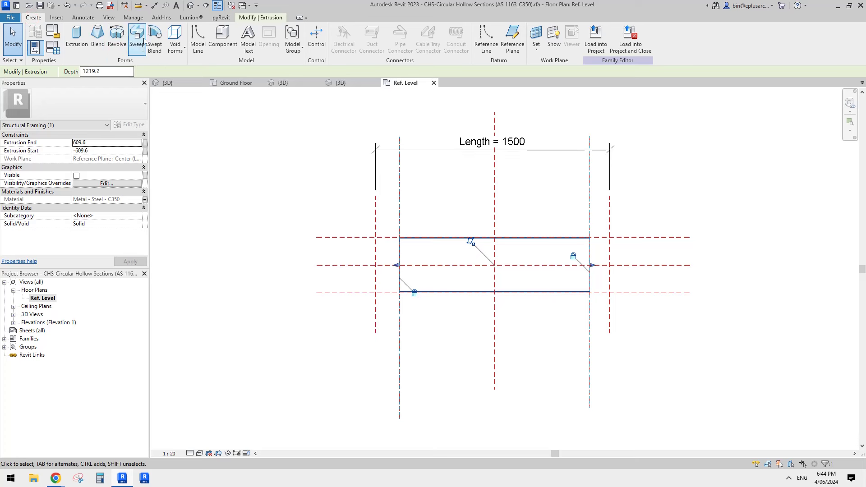
{"action": "middle_click_drag", "start_coordinate": [215, 124], "coordinate": [218, 117]}
{"action": "middle_click_drag", "start_coordinate": [345, 187], "coordinate": [342, 189]}
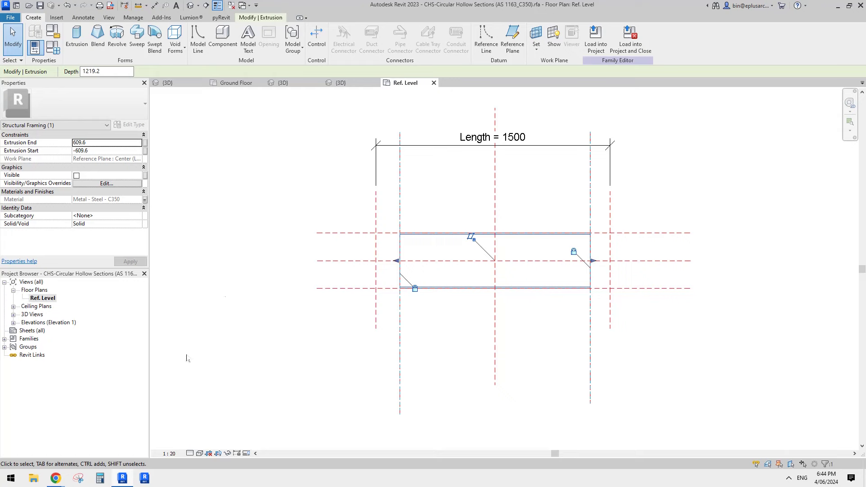
Switch to the Google Docs document to view the reference photo of the circled diagonal member, and return to Revit.
{"action": "mouse_move", "coordinate": [56, 478]}
{"action": "left_click", "coordinate": [166, 444]}
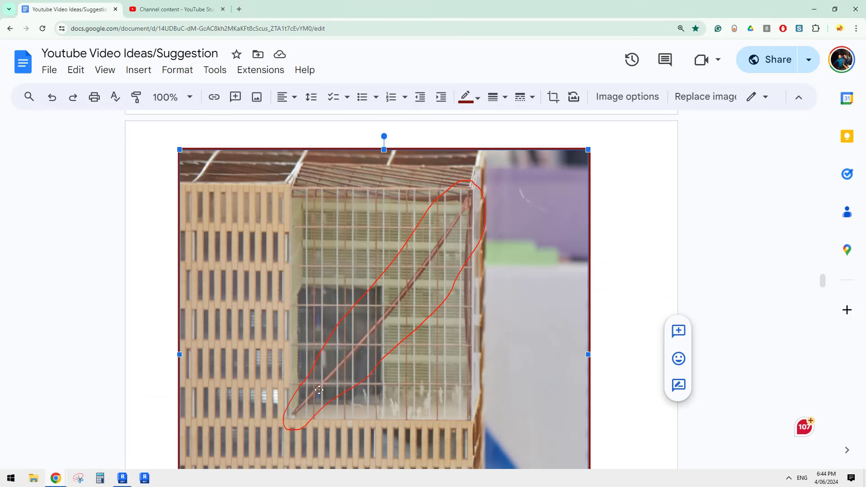
{"action": "left_click", "coordinate": [124, 479]}
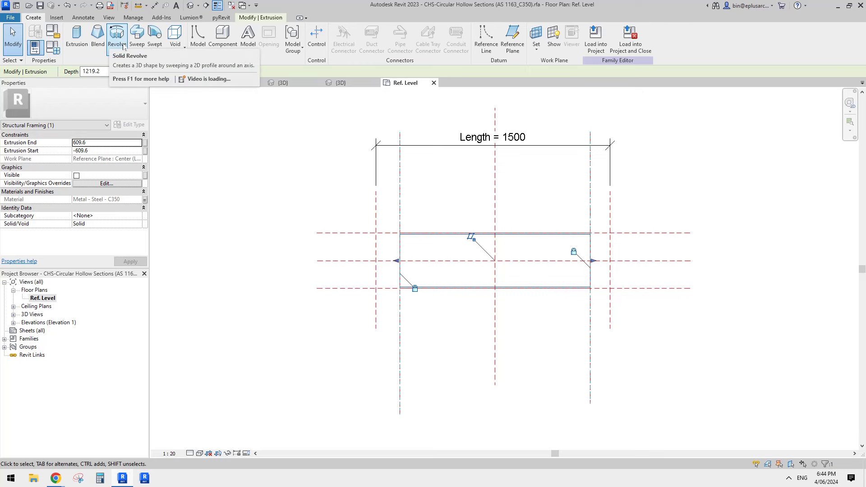
Draw a short horizontal reference plane across the tube's left end, just below its upper edge.
{"action": "middle_click_drag", "start_coordinate": [512, 223], "coordinate": [529, 244]}
{"action": "key", "text": "Escape"}
{"action": "scroll", "coordinate": [506, 211], "scroll_direction": "up", "scroll_amount": 1}
{"action": "key", "text": "r"}
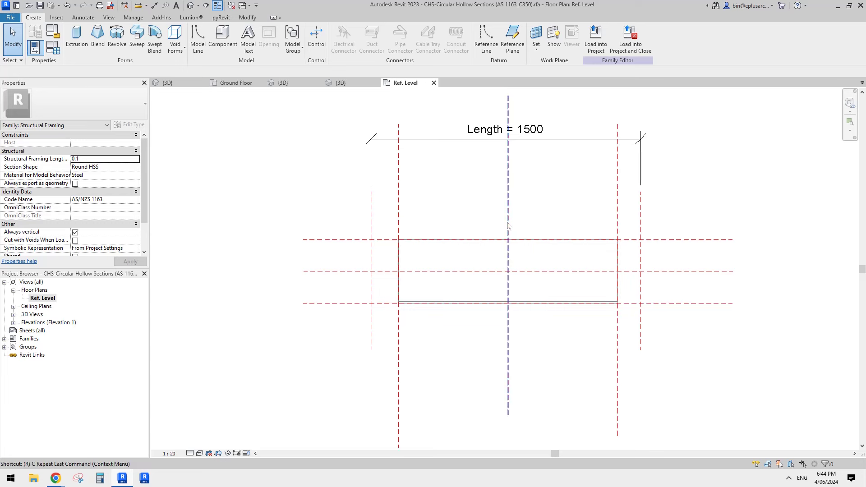
{"action": "key", "text": "r"}
{"action": "key", "text": "p"}
{"action": "left_click", "coordinate": [352, 251]}
{"action": "left_click", "coordinate": [451, 251]}
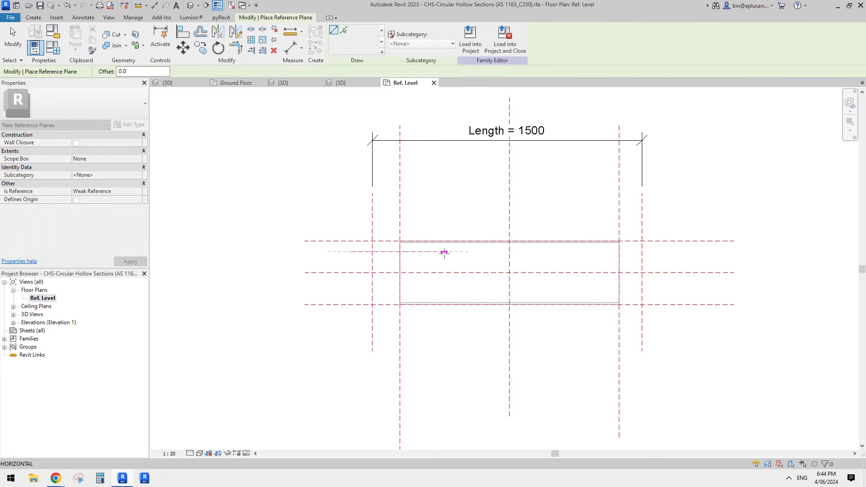
Abandon the reference plane in plan, look through the family's Front and Back elevations, and open the Left elevation.
{"action": "key", "text": "Escape"}
{"action": "scroll", "coordinate": [424, 257], "scroll_direction": "up", "scroll_amount": 2}
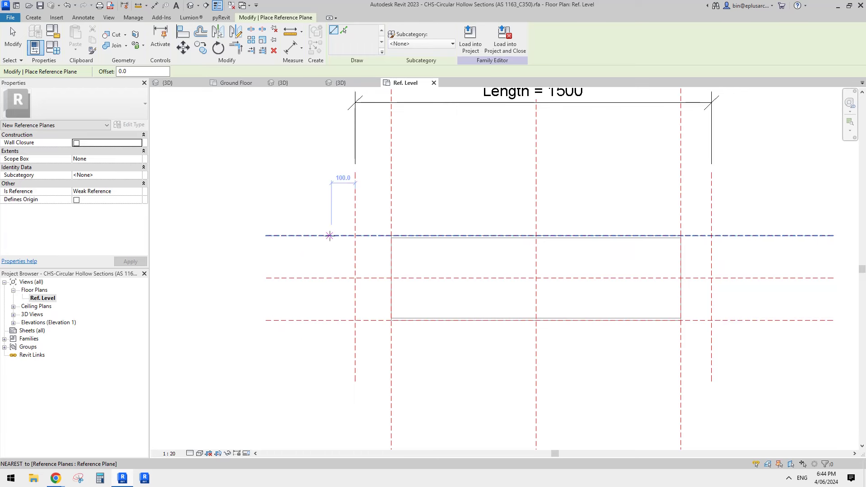
{"action": "key", "text": "Escape"}
{"action": "double_click", "coordinate": [34, 323]}
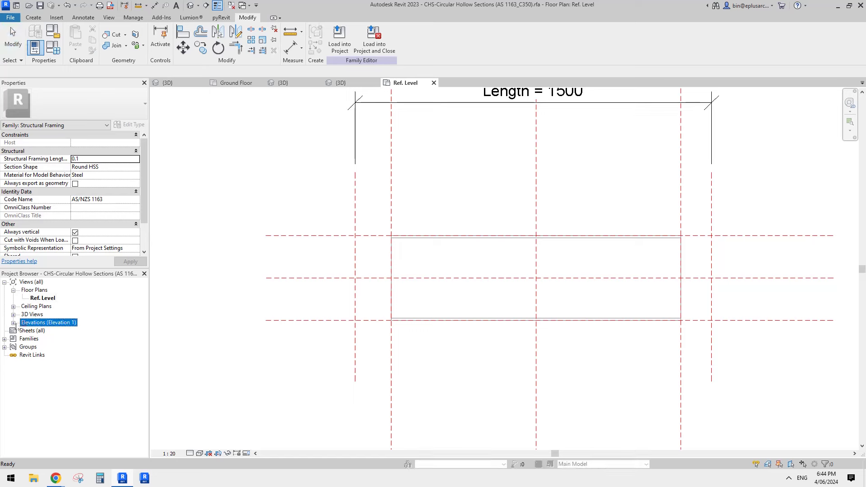
{"action": "double_click", "coordinate": [37, 338]}
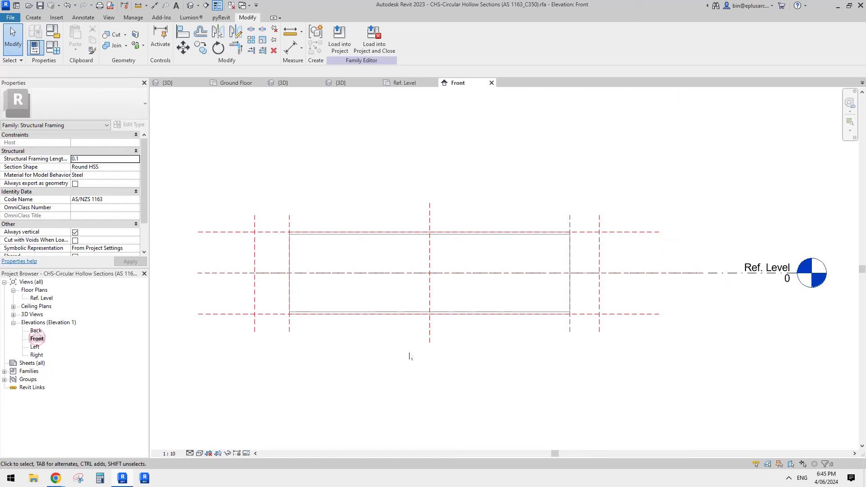
{"action": "double_click", "coordinate": [36, 331]}
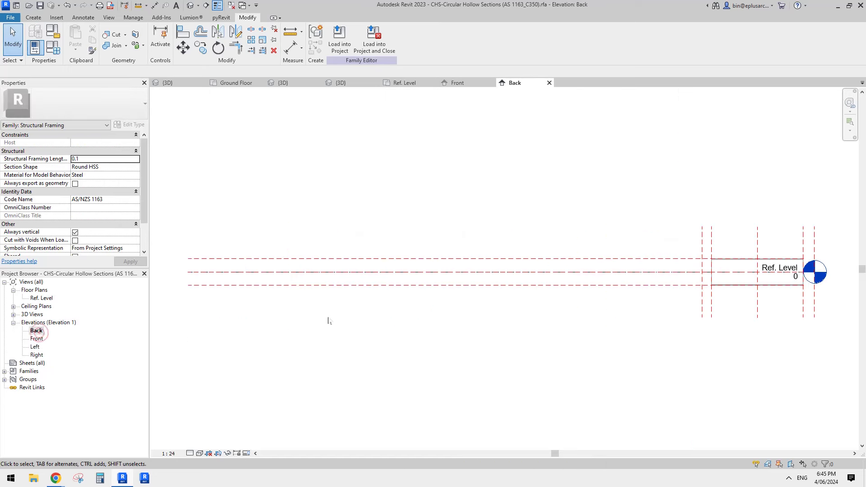
{"action": "double_click", "coordinate": [36, 347]}
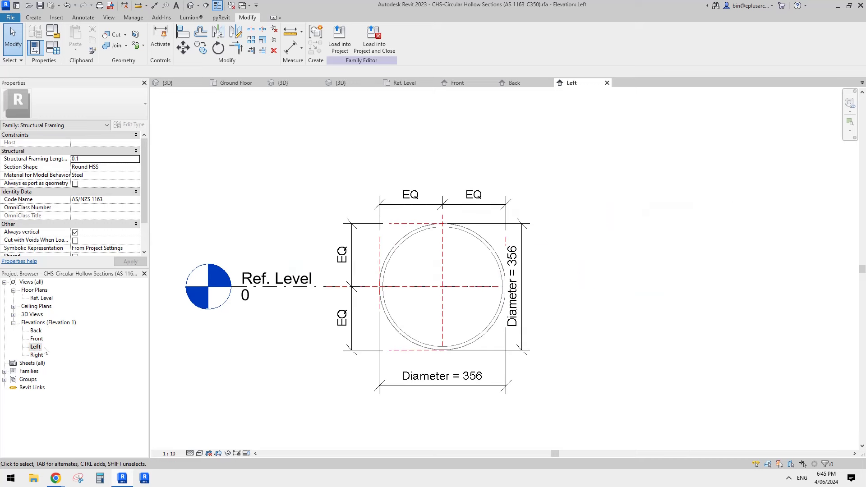
Move the vertical and horizontal Diameter dimensions farther away from the tube's circular section.
{"action": "middle_click_drag", "start_coordinate": [535, 304], "coordinate": [566, 295]}
{"action": "scroll", "coordinate": [559, 296], "scroll_direction": "up", "scroll_amount": 1}
{"action": "left_click_drag", "start_coordinate": [543, 284], "coordinate": [598, 279]}
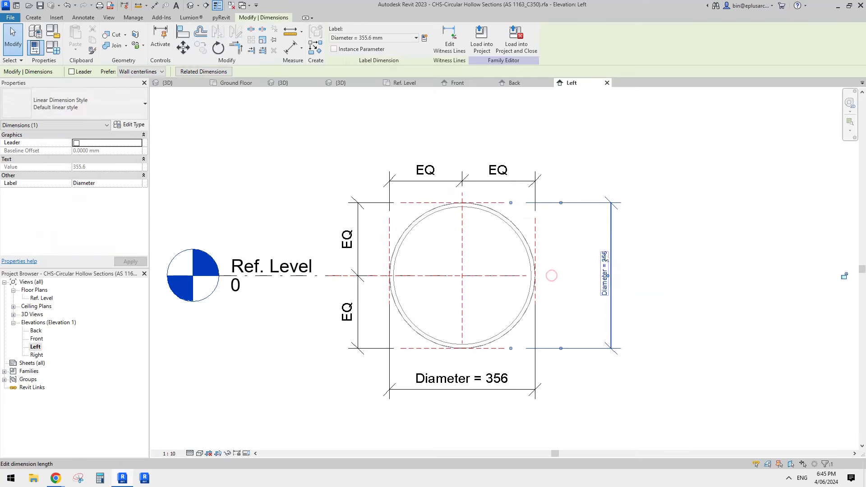
{"action": "middle_click_drag", "start_coordinate": [523, 367], "coordinate": [535, 342]}
{"action": "left_click_drag", "start_coordinate": [514, 358], "coordinate": [514, 379]}
{"action": "middle_click_drag", "start_coordinate": [499, 289], "coordinate": [513, 289]}
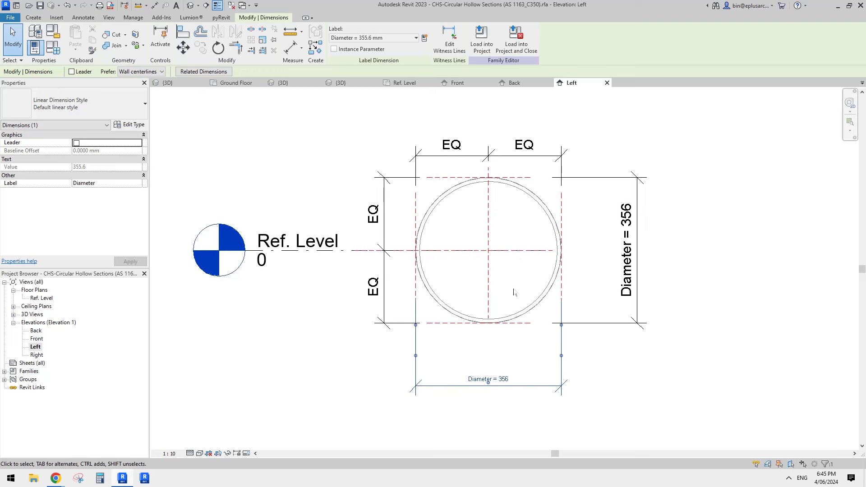
{"action": "left_click", "coordinate": [592, 267]}
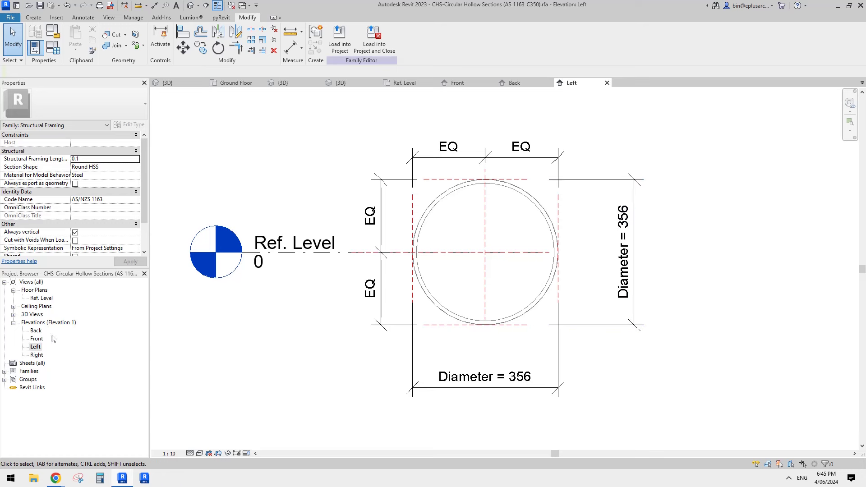
Draw two horizontal reference planes across the circular section, about 132 mm above and 128 mm below its centre.
{"action": "scroll", "coordinate": [496, 236], "scroll_direction": "up", "scroll_amount": 2}
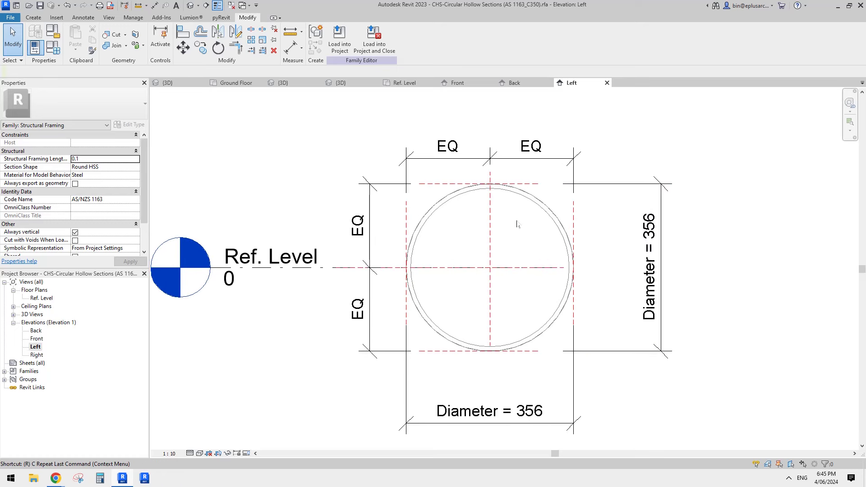
{"action": "middle_click_drag", "start_coordinate": [521, 230], "coordinate": [571, 224]}
{"action": "key", "text": "r"}
{"action": "key", "text": "p"}
{"action": "left_click", "coordinate": [600, 218]}
{"action": "left_click", "coordinate": [385, 218]}
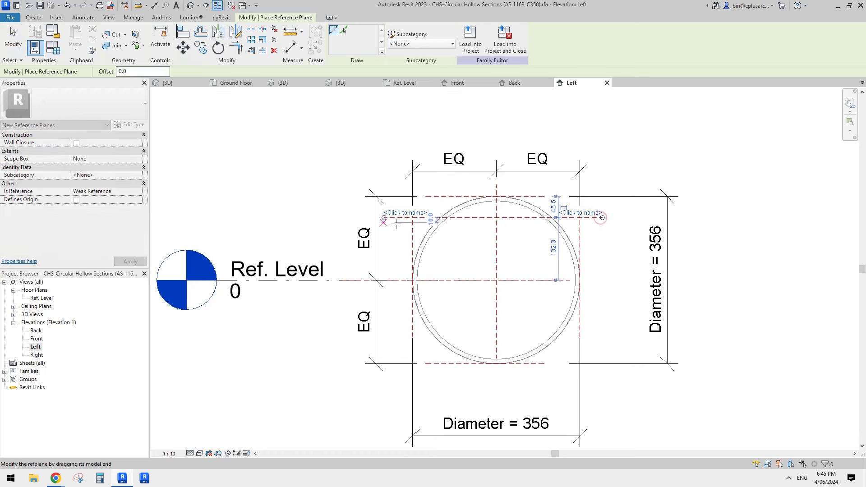
{"action": "left_click", "coordinate": [600, 340]}
{"action": "left_click", "coordinate": [399, 340]}
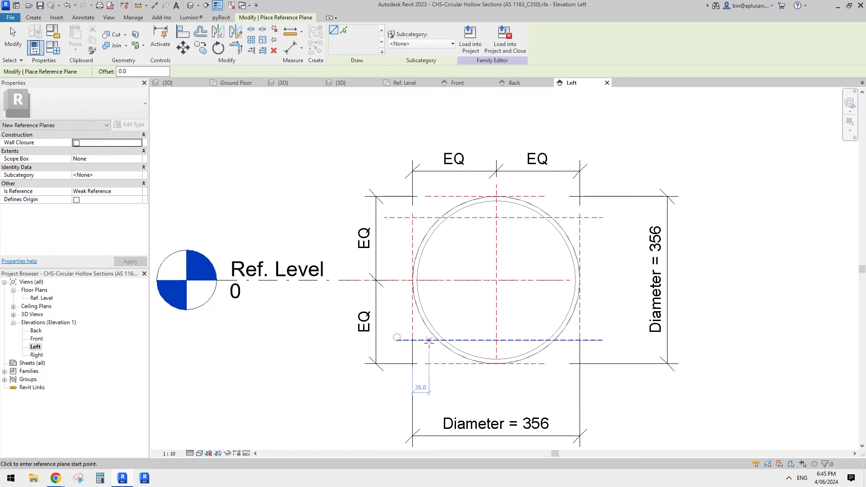
{"action": "key", "text": "Escape"}
Dimension the two new reference planes to the centre plane and make the two distances equal.
{"action": "middle_click_drag", "start_coordinate": [572, 225], "coordinate": [573, 228]}
{"action": "key", "text": "d"}
{"action": "key", "text": "i"}
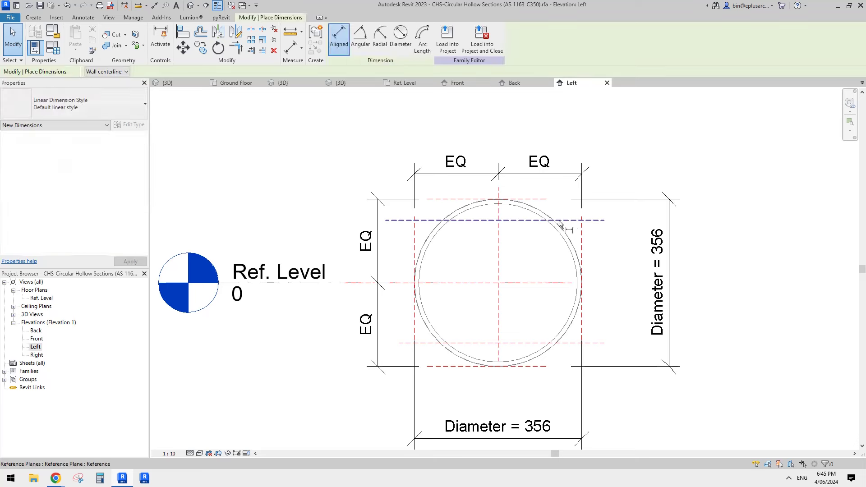
{"action": "left_click", "coordinate": [562, 220]}
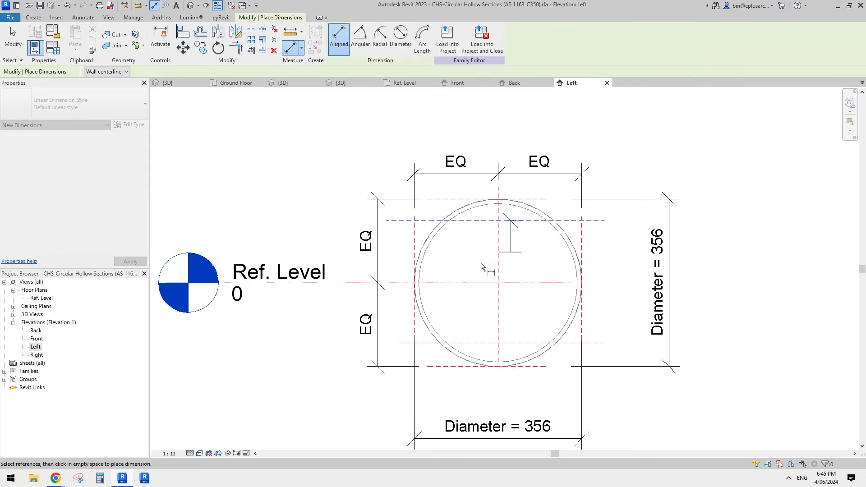
{"action": "left_click", "coordinate": [545, 282]}
{"action": "left_click", "coordinate": [568, 343]}
{"action": "left_click", "coordinate": [344, 298]}
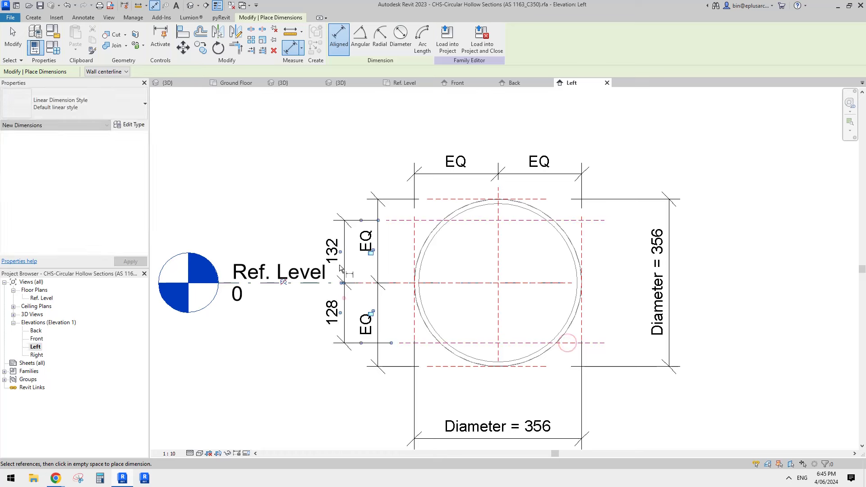
{"action": "left_click", "coordinate": [282, 283]}
{"action": "middle_click_drag", "start_coordinate": [281, 282], "coordinate": [273, 282]}
{"action": "key", "text": "Escape"}
Dimension the overall distance between the two new planes, placing it outside the vertical Diameter dimension.
{"action": "left_click", "coordinate": [563, 220]}
{"action": "left_click", "coordinate": [591, 345]}
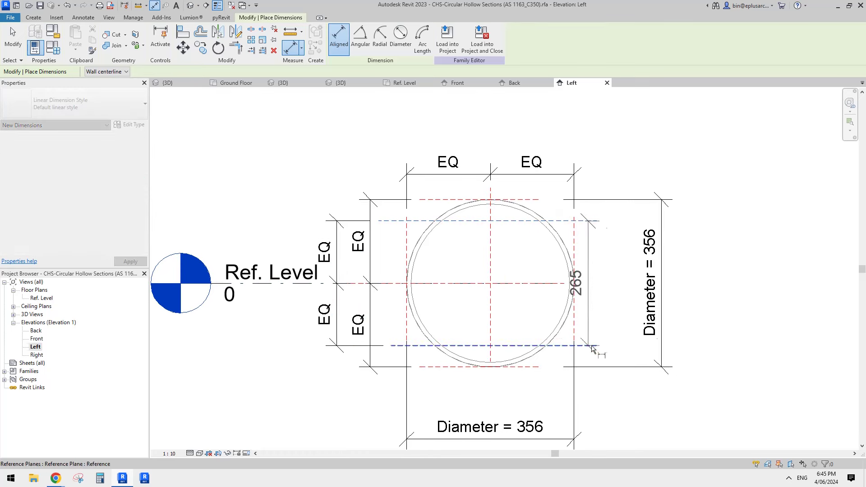
{"action": "left_click", "coordinate": [711, 320]}
{"action": "key", "text": "Escape"}
{"action": "key", "text": "Escape"}
Label the overall dimension between the new planes with a new family type parameter named D2.
{"action": "left_click", "coordinate": [699, 283]}
{"action": "middle_click_drag", "start_coordinate": [700, 282], "coordinate": [697, 281]}
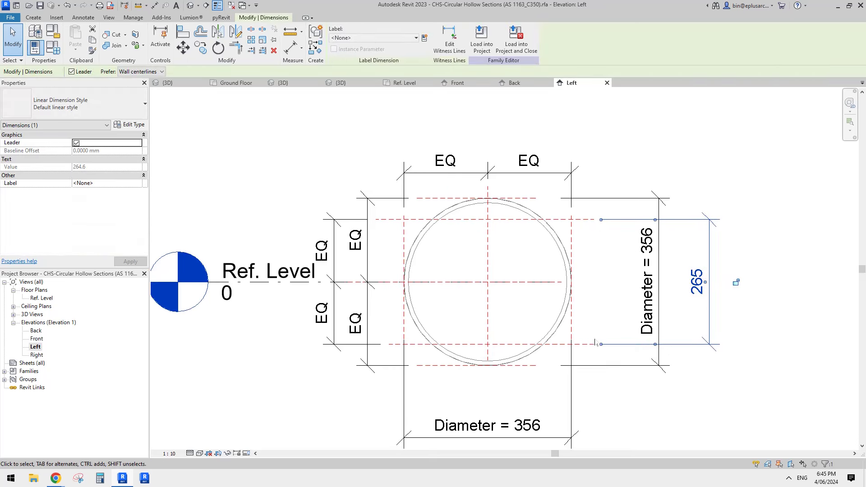
{"action": "middle_click_drag", "start_coordinate": [636, 253], "coordinate": [619, 258]}
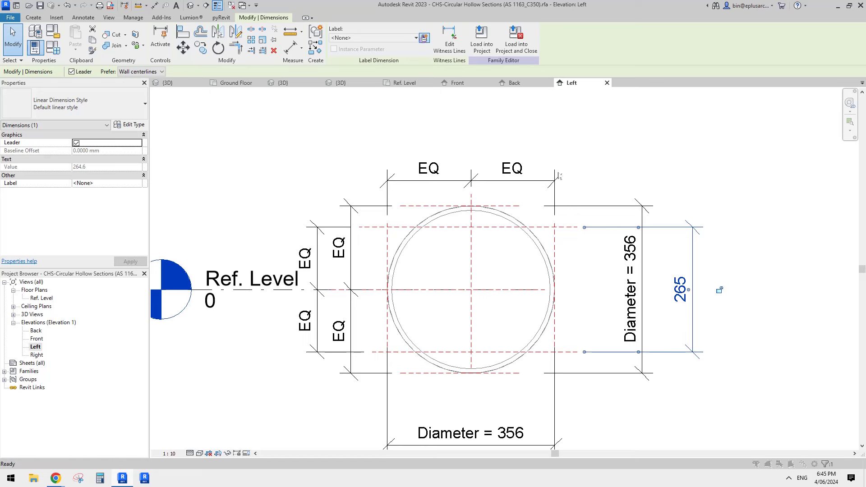
{"action": "left_click_drag", "start_coordinate": [271, 137], "coordinate": [311, 104]}
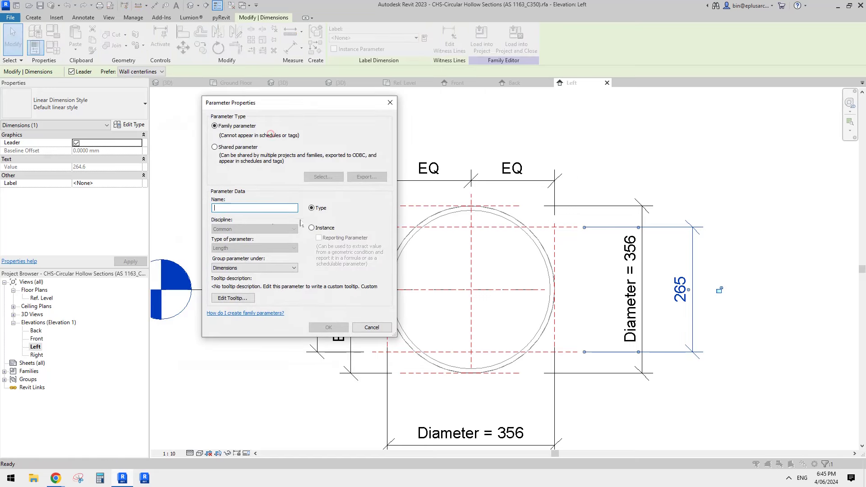
{"action": "key", "text": "Caps_Lock"}
{"action": "type", "text": "D2"}
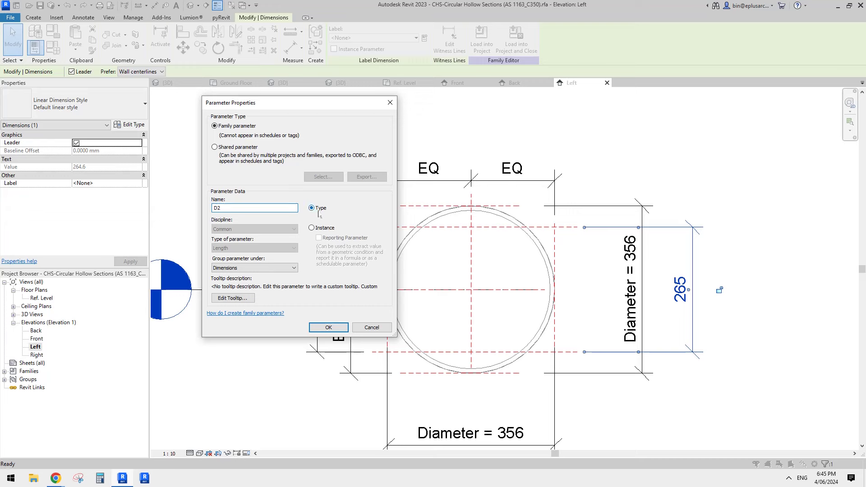
{"action": "left_click", "coordinate": [329, 327]}
{"action": "middle_click_drag", "start_coordinate": [578, 277], "coordinate": [603, 273]}
Examine how the wall thickness is dimensioned in the tube extrusion's sketch, and leave the sketch without changes.
{"action": "scroll", "coordinate": [586, 262], "scroll_direction": "up", "scroll_amount": 2}
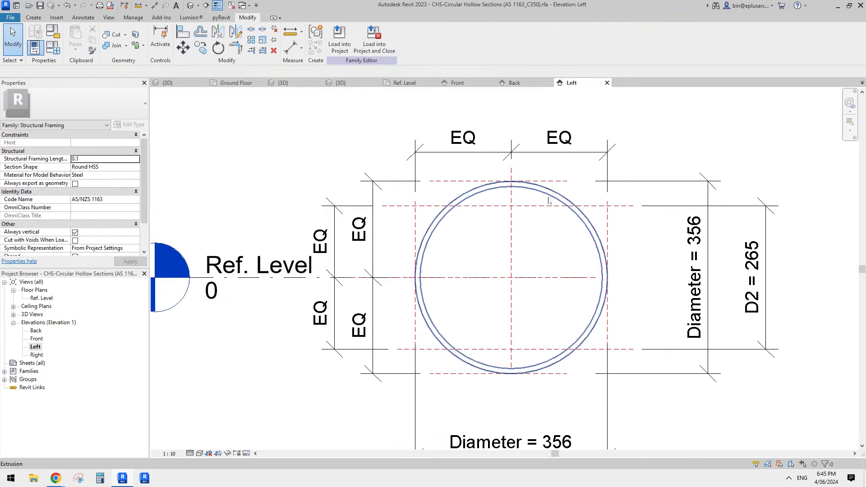
{"action": "left_click", "coordinate": [545, 196]}
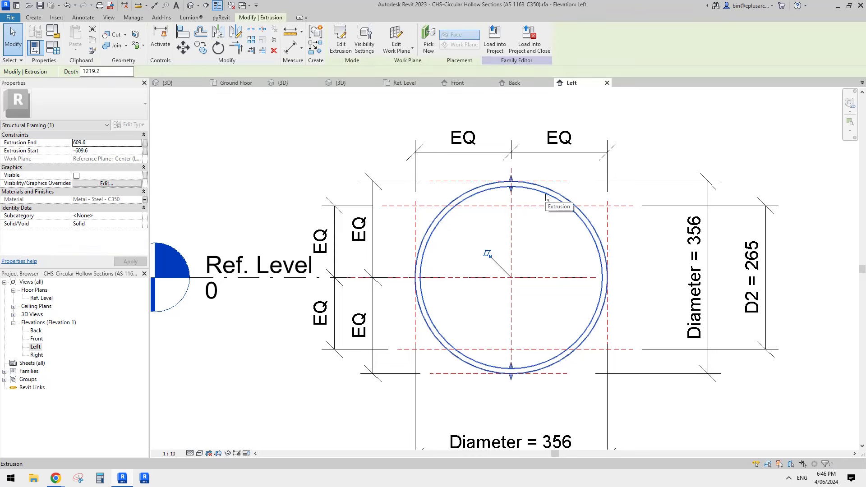
{"action": "left_click", "coordinate": [341, 41]}
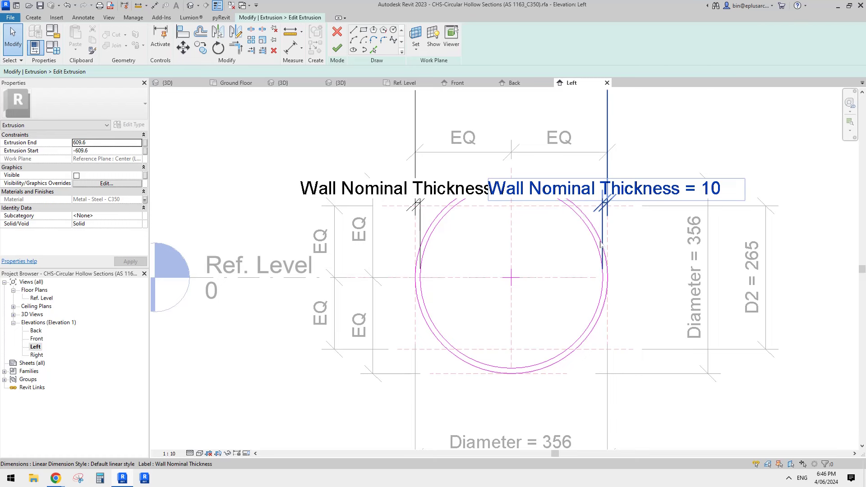
{"action": "left_click", "coordinate": [338, 33]}
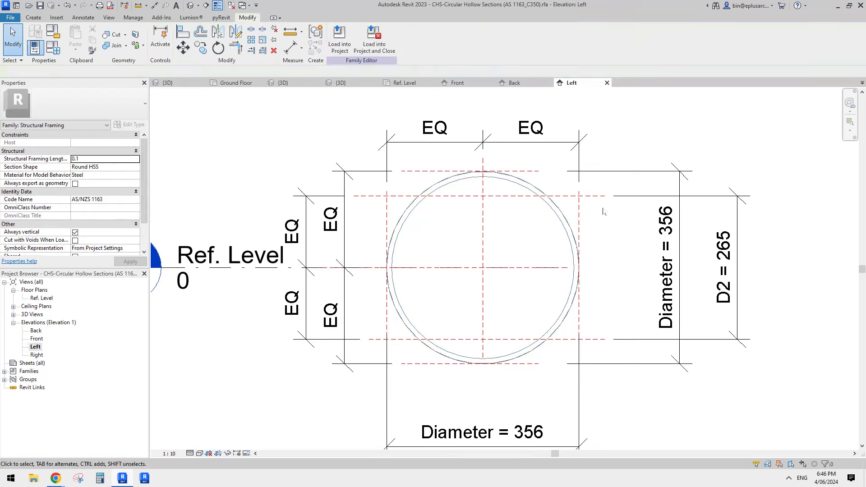
Draw two horizontal reference planes just inside the D2 planes, about 30 mm below the upper and 13 mm above the lower.
{"action": "scroll", "coordinate": [602, 211], "scroll_direction": "down", "scroll_amount": 1}
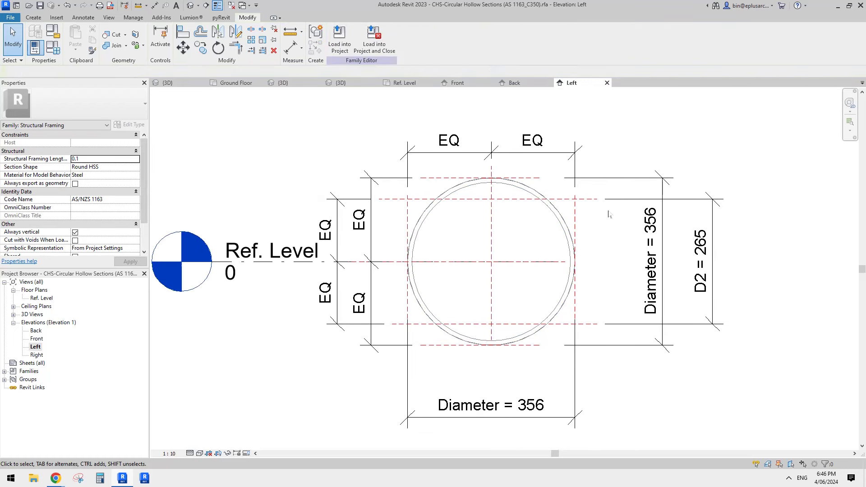
{"action": "middle_click_drag", "start_coordinate": [615, 216], "coordinate": [604, 222]}
{"action": "key", "text": "r"}
{"action": "key", "text": "p"}
{"action": "left_click", "coordinate": [586, 221]}
{"action": "left_click", "coordinate": [436, 221]}
{"action": "left_click", "coordinate": [594, 324]}
{"action": "left_click", "coordinate": [444, 325]}
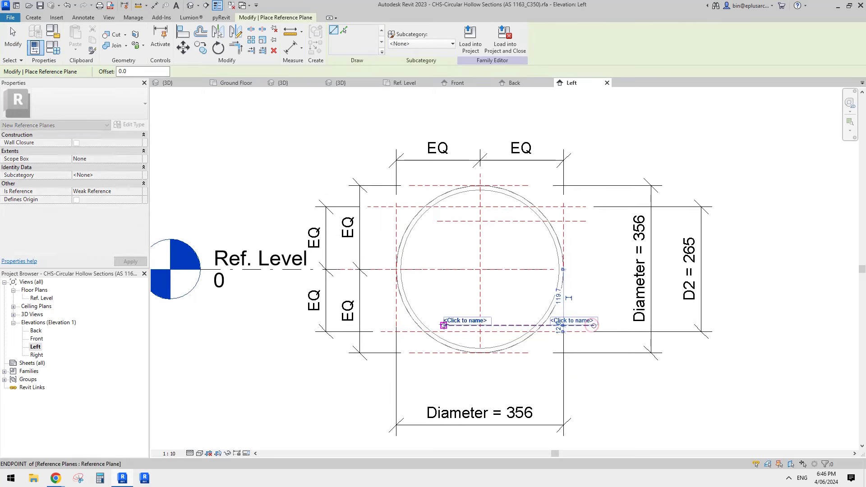
Dimension the gap between each D2 plane and its neighbouring inner plane, placing both dimensions outside the D2 dimension.
{"action": "key", "text": "i"}
{"action": "left_click", "coordinate": [516, 221]}
{"action": "left_click", "coordinate": [550, 206]}
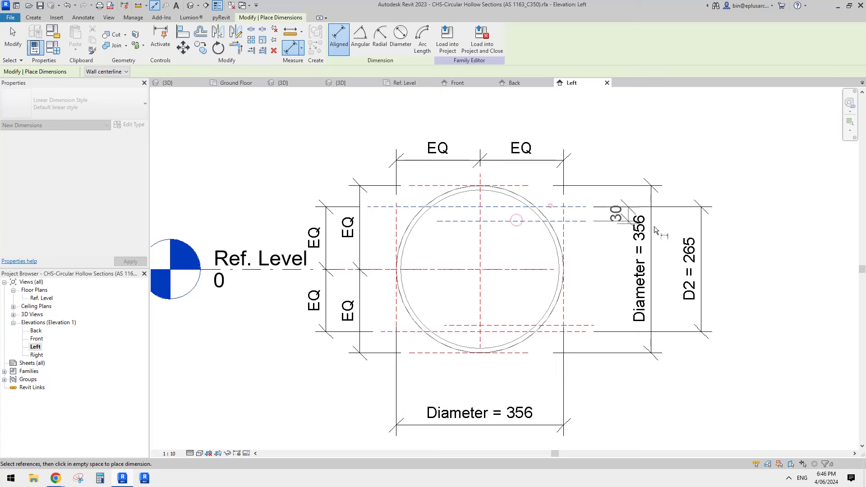
{"action": "left_click", "coordinate": [782, 224]}
{"action": "left_click", "coordinate": [550, 325]}
{"action": "left_click", "coordinate": [551, 331]}
{"action": "left_click", "coordinate": [783, 304]}
{"action": "key", "text": "Escape"}
{"action": "key", "text": "Escape"}
Label both gap dimensions with the Wall Design Thickness parameter.
{"action": "left_click", "coordinate": [781, 300]}
{"action": "left_click", "coordinate": [774, 225], "text": "ctrl"}
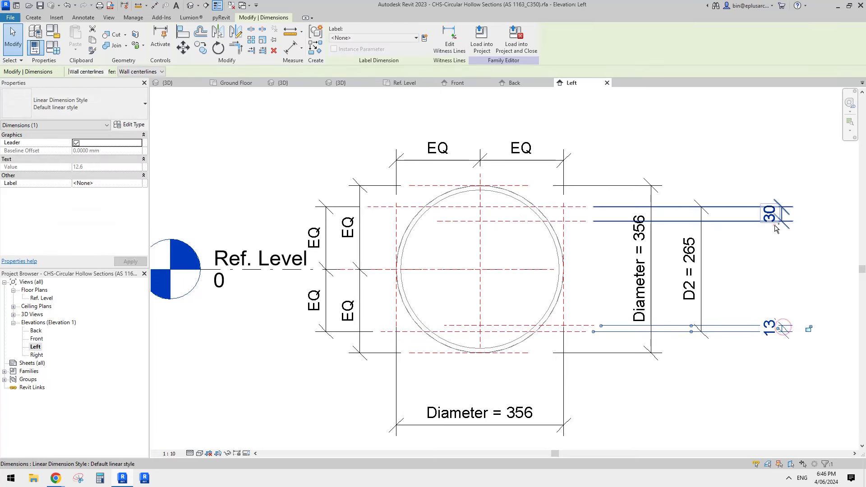
{"action": "left_click", "coordinate": [371, 38]}
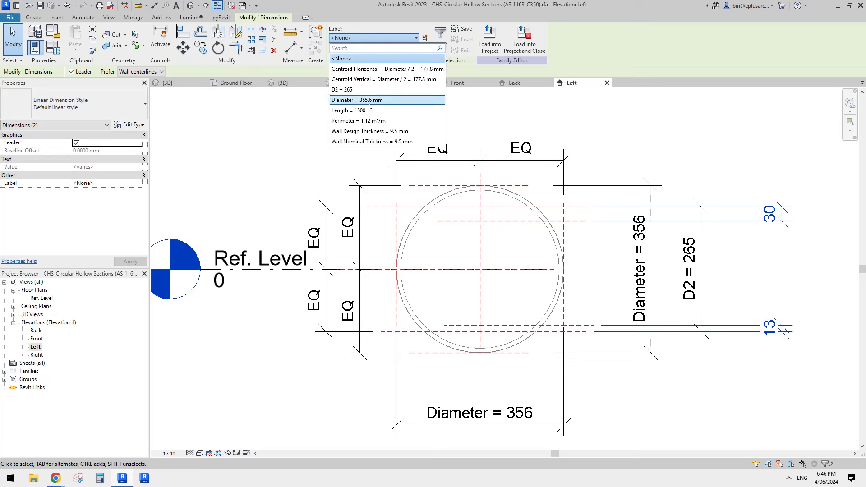
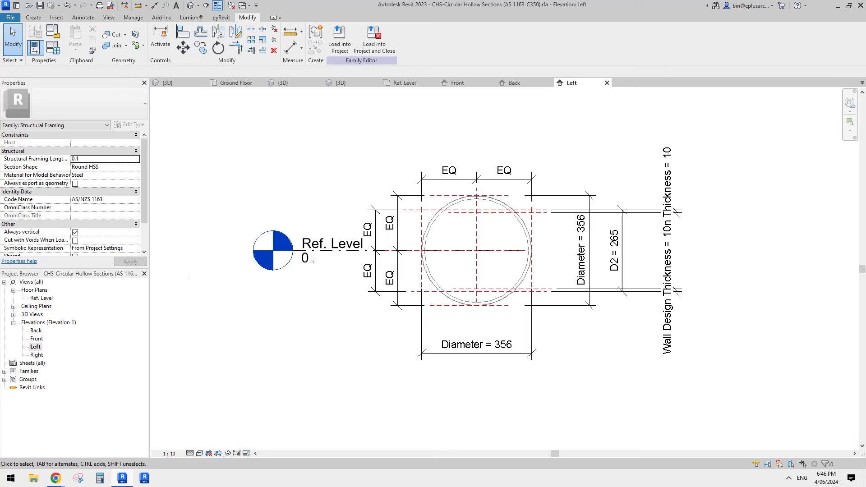
Open the Front elevation and inspect the new reference planes along the tube.
{"action": "left_click", "coordinate": [39, 340]}
{"action": "double_click", "coordinate": [38, 340]}
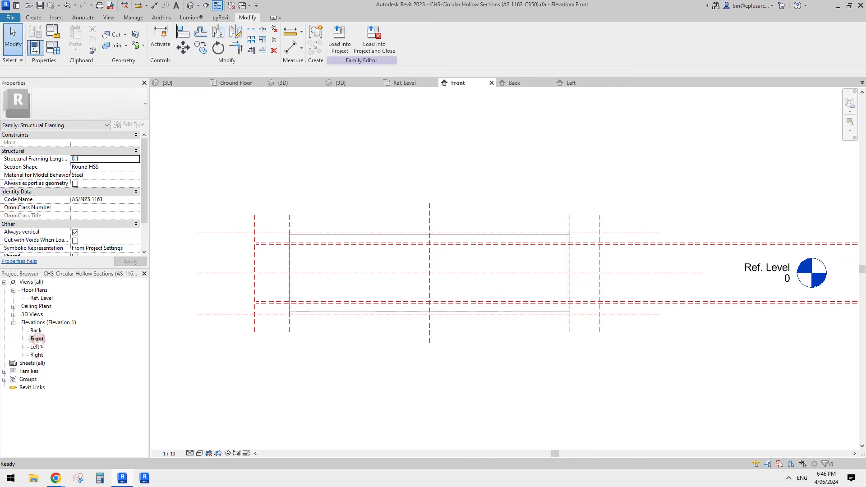
{"action": "middle_click_drag", "start_coordinate": [403, 287], "coordinate": [479, 277]}
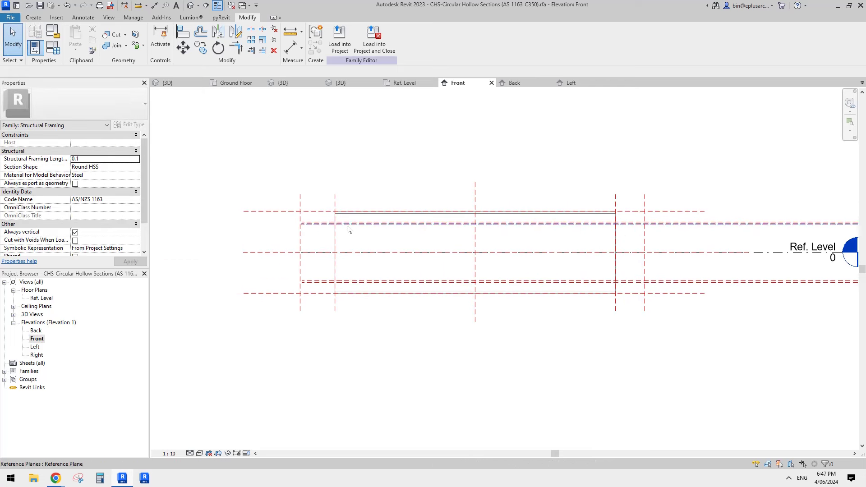
{"action": "middle_click_drag", "start_coordinate": [360, 229], "coordinate": [362, 231]}
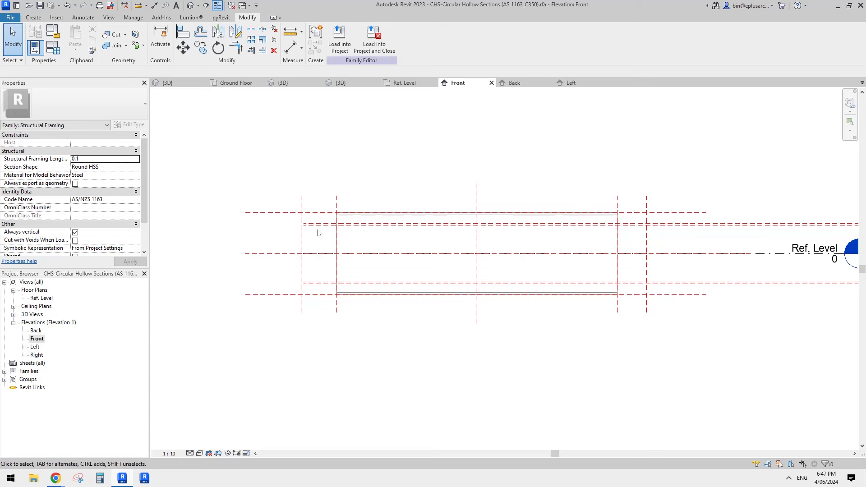
{"action": "scroll", "coordinate": [332, 223], "scroll_direction": "up", "scroll_amount": 1}
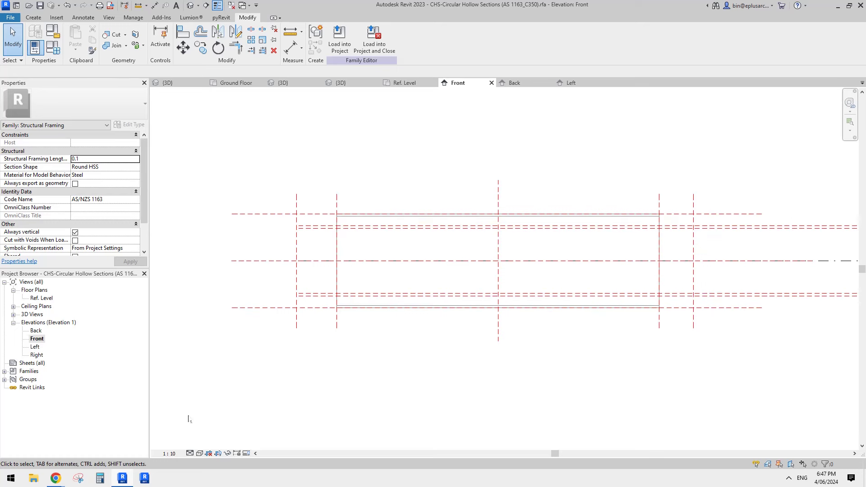
Capture a rectangular snip of the tube and its reference planes in the Front elevation with Snipping Tool.
{"action": "left_click", "coordinate": [78, 479]}
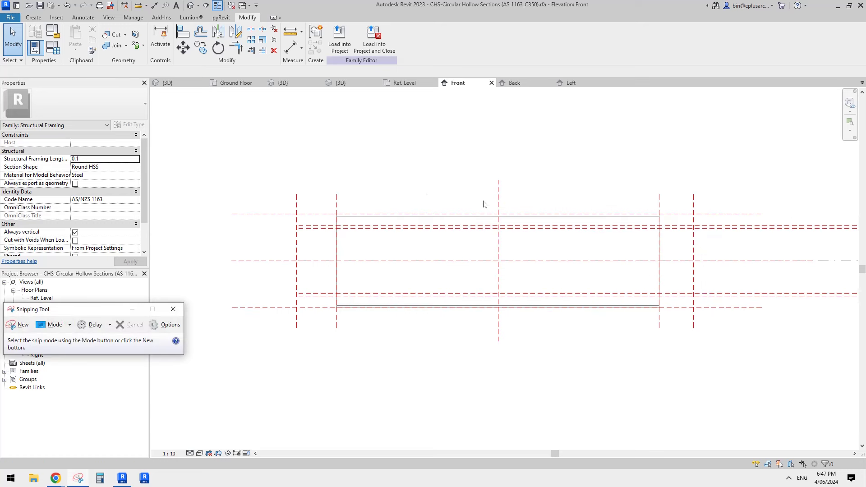
{"action": "left_click", "coordinate": [19, 325]}
{"action": "left_click_drag", "start_coordinate": [252, 144], "coordinate": [812, 416]}
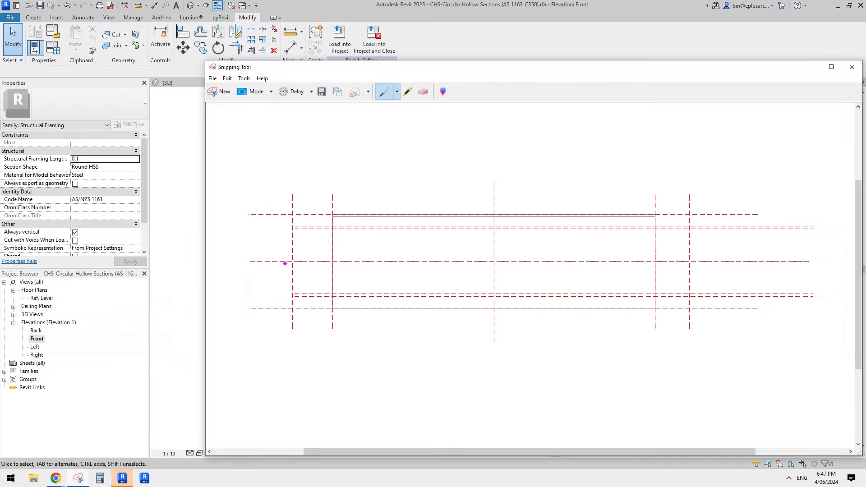
On the snip, mark the tube's centreline and mid-length break, and sketch the tapered upper wall curving from the outer plane to mid-length.
{"action": "left_click_drag", "start_coordinate": [258, 261], "coordinate": [290, 262]}
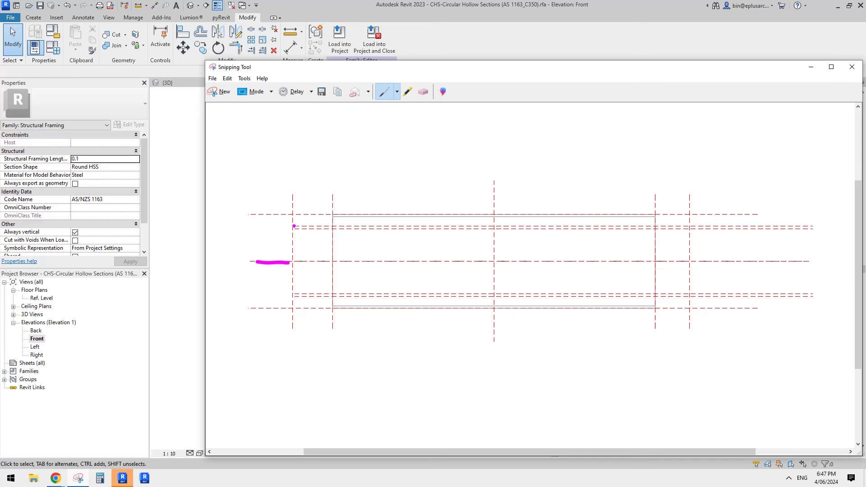
{"action": "left_click_drag", "start_coordinate": [293, 227], "coordinate": [466, 213]}
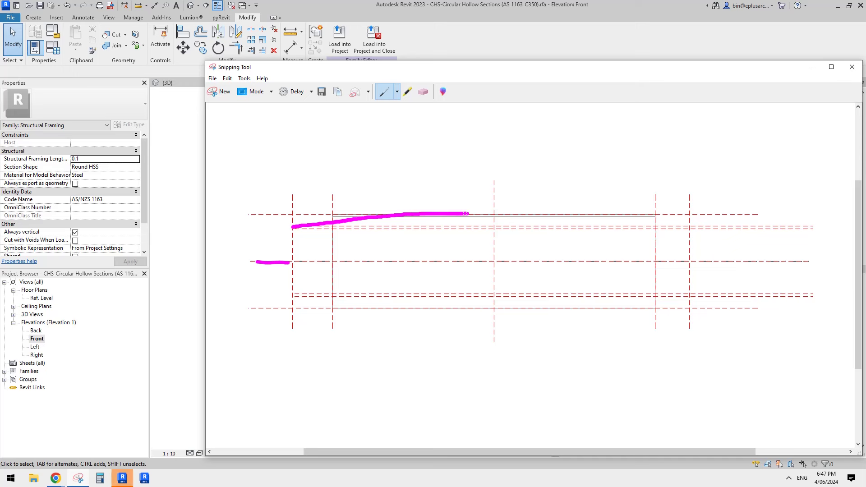
{"action": "mouse_move", "coordinate": [494, 186]}
{"action": "left_mouse_down"}
{"action": "mouse_move", "coordinate": [501, 251]}
{"action": "mouse_move", "coordinate": [494, 344]}
{"action": "left_mouse_up"}
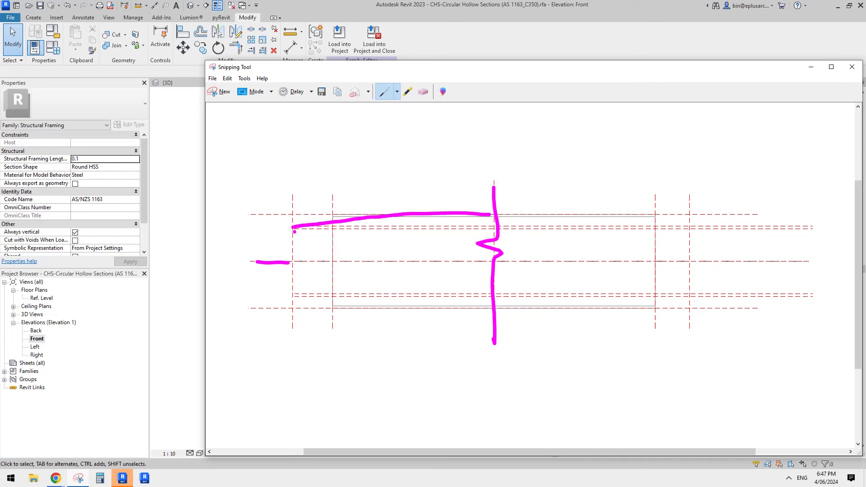
{"action": "left_click_drag", "start_coordinate": [294, 232], "coordinate": [400, 221]}
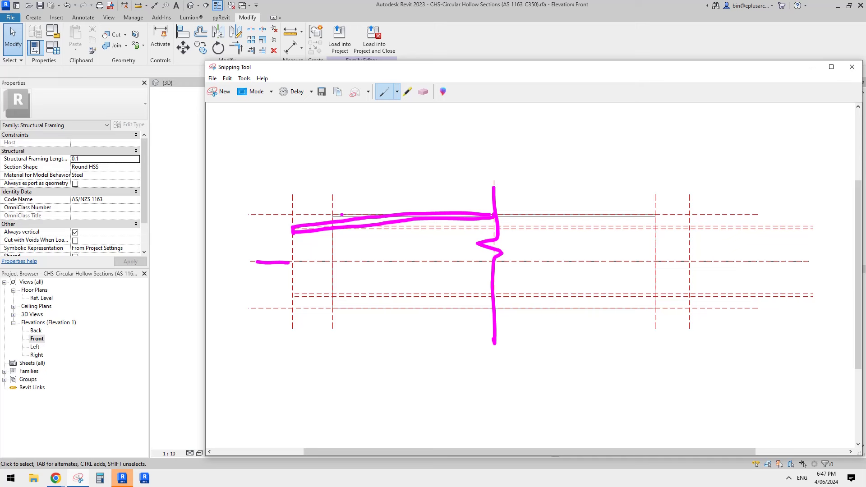
Erase the sketched wall outline and redraw it curving from the tube's left end plane up to full diameter at mid-length.
{"action": "left_click", "coordinate": [423, 92]}
{"action": "left_click", "coordinate": [316, 226]}
{"action": "left_click", "coordinate": [384, 91]}
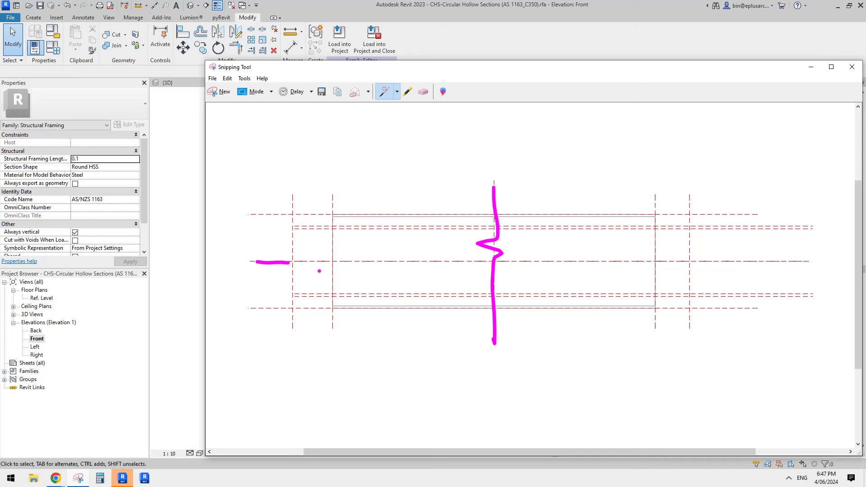
{"action": "left_click_drag", "start_coordinate": [332, 226], "coordinate": [403, 215]}
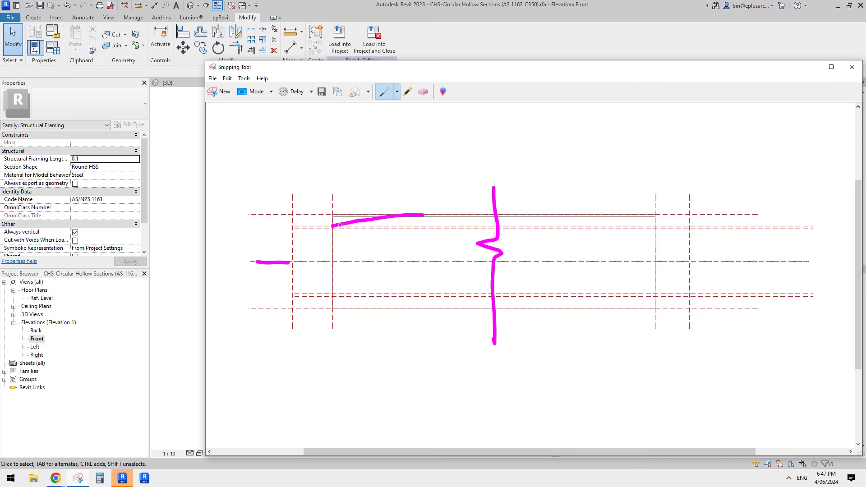
{"action": "left_click_drag", "start_coordinate": [446, 216], "coordinate": [494, 215]}
{"action": "left_click_drag", "start_coordinate": [333, 233], "coordinate": [490, 222]}
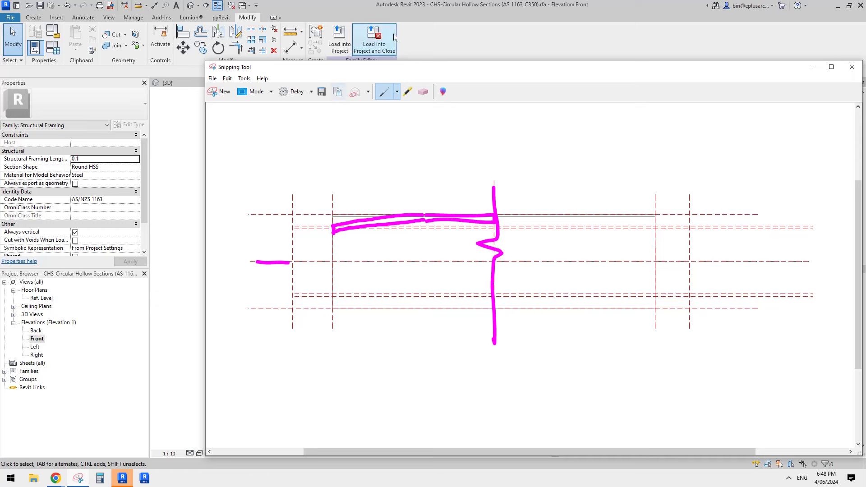
Switch back to Revit and draw a vertical reference plane about 273 mm inside the tube's left end plane in the Front elevation.
{"action": "left_click", "coordinate": [401, 13]}
{"action": "mouse_move", "coordinate": [437, 220]}
{"action": "middle_mouse_down"}
{"action": "mouse_move", "coordinate": [472, 201]}
{"action": "mouse_move", "coordinate": [417, 220]}
{"action": "middle_mouse_up"}
{"action": "scroll", "coordinate": [408, 202], "scroll_direction": "up", "scroll_amount": 1}
{"action": "key", "text": "l"}
{"action": "key", "text": "i"}
{"action": "key", "text": "r"}
{"action": "key", "text": "p"}
{"action": "scroll", "coordinate": [426, 218], "scroll_direction": "down", "scroll_amount": 2}
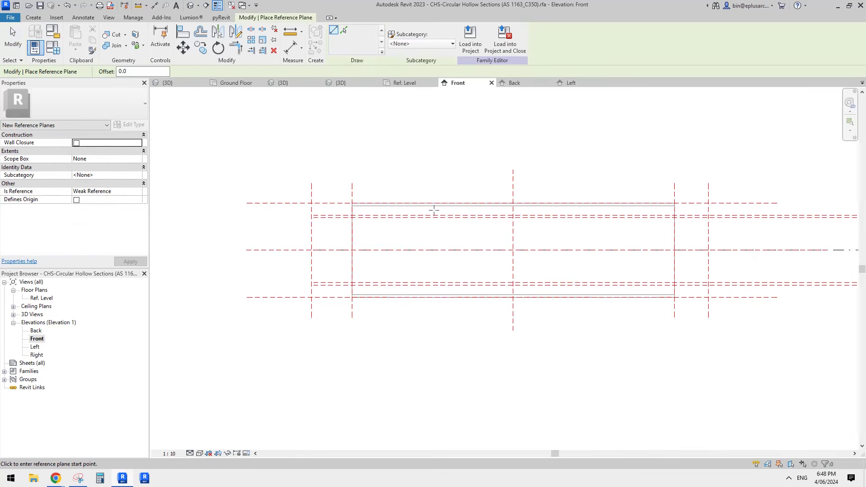
{"action": "left_click", "coordinate": [424, 189]}
{"action": "left_click", "coordinate": [424, 316]}
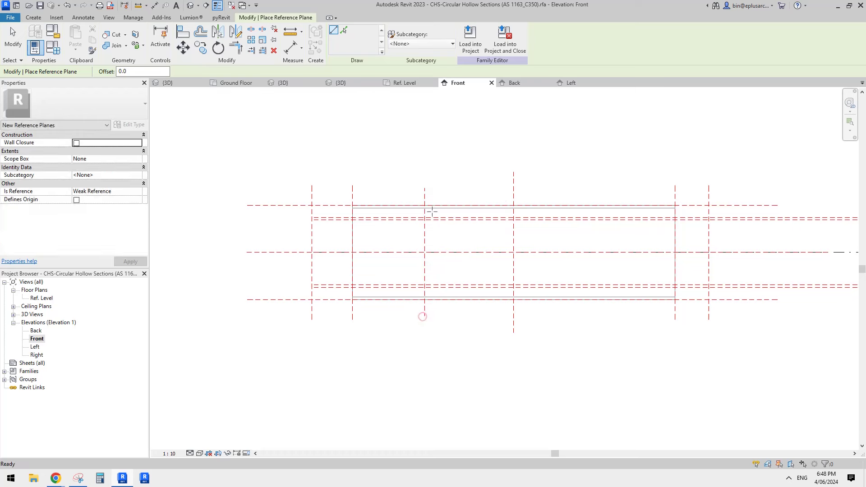
{"action": "key", "text": "Escape"}
{"action": "key", "text": "Escape"}
Dimension the distance between the tube's left end plane and the new vertical plane, placing the dimension above the tube.
{"action": "scroll", "coordinate": [425, 212], "scroll_direction": "up", "scroll_amount": 2}
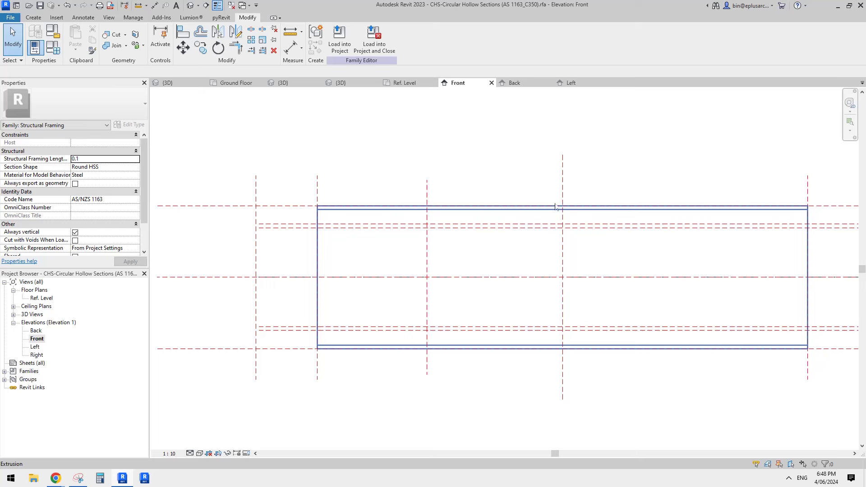
{"action": "key", "text": "d"}
{"action": "key", "text": "i"}
{"action": "left_click", "coordinate": [428, 199]}
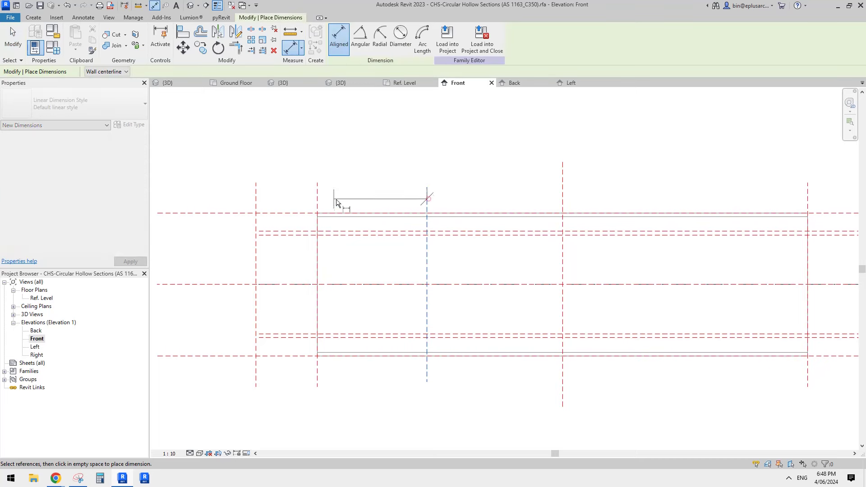
{"action": "left_click", "coordinate": [318, 193]}
{"action": "left_click", "coordinate": [381, 154]}
{"action": "key", "text": "Escape"}
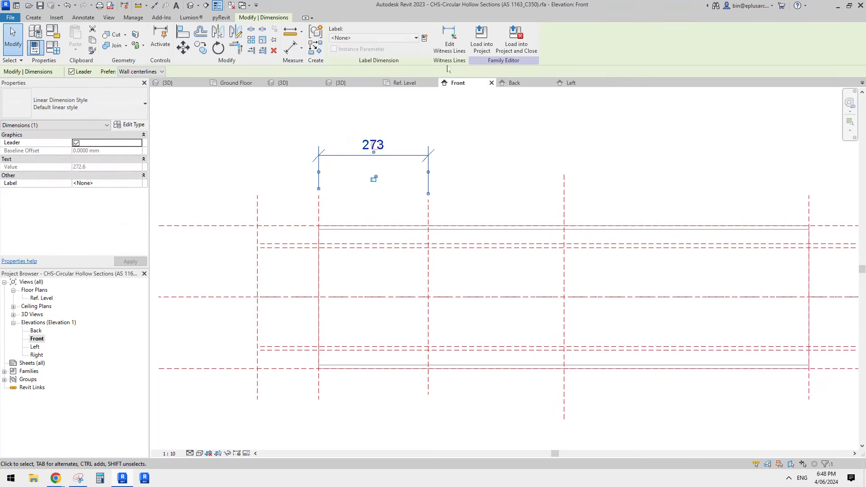
Label the new dimension with a new type-based family parameter named OFS, grouped under Dimensions.
{"action": "left_click", "coordinate": [424, 38]}
{"action": "key", "text": "Caps_Lock"}
{"action": "type", "text": "of"}
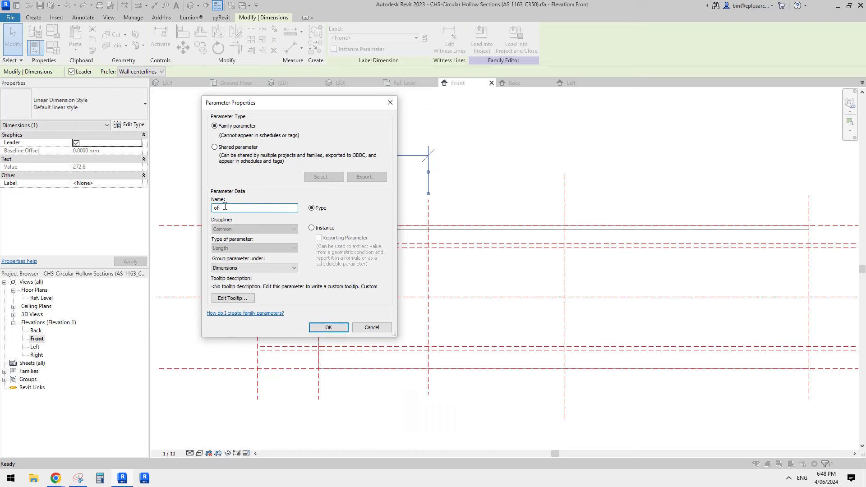
{"action": "double_click", "coordinate": [215, 207]}
{"action": "key", "text": "Caps_Lock"}
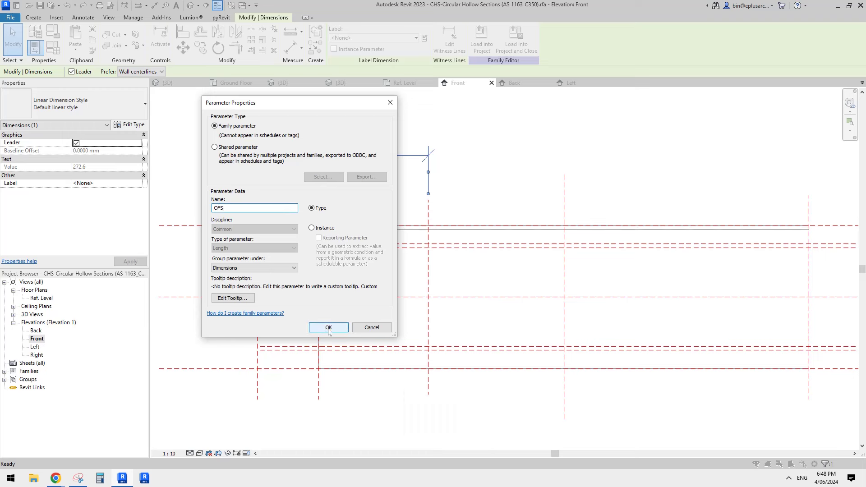
{"action": "left_click", "coordinate": [316, 228]}
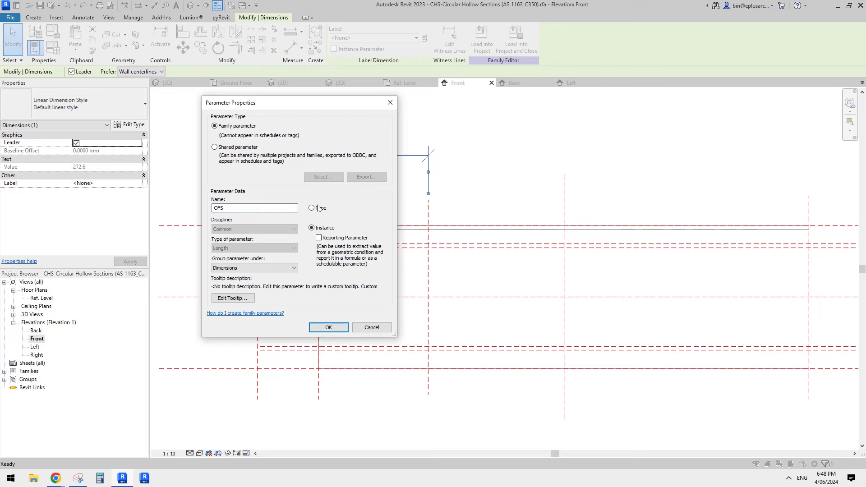
{"action": "left_click", "coordinate": [318, 208]}
{"action": "left_click", "coordinate": [324, 330]}
{"action": "middle_click_drag", "start_coordinate": [377, 277], "coordinate": [424, 246]}
{"action": "key", "text": "Escape"}
Draw a second vertical reference plane about 312 mm inside the tube's right end plane.
{"action": "middle_click_drag", "start_coordinate": [477, 235], "coordinate": [374, 237]}
{"action": "scroll", "coordinate": [447, 238], "scroll_direction": "down", "scroll_amount": 1}
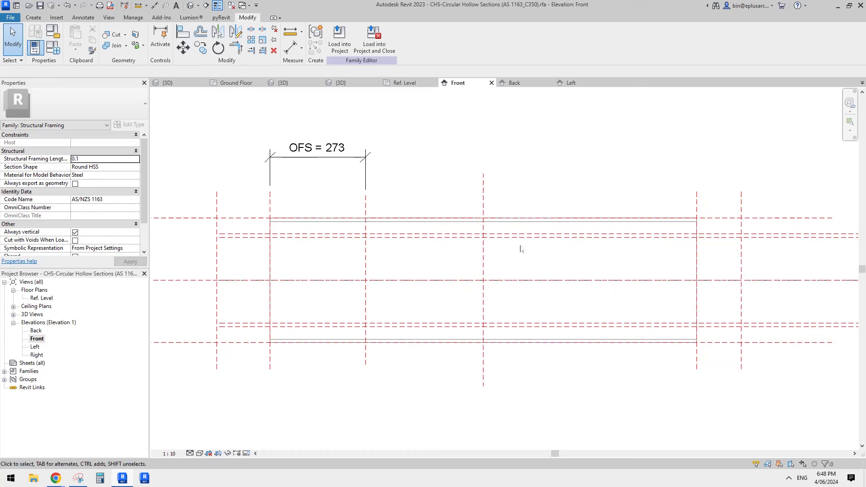
{"action": "key", "text": "r"}
{"action": "key", "text": "p"}
{"action": "left_click", "coordinate": [587, 166]}
{"action": "left_click", "coordinate": [587, 387]}
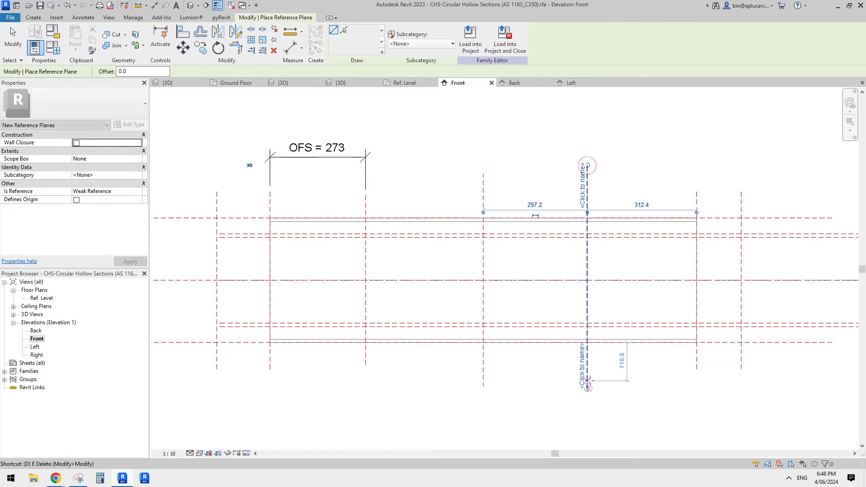
Dimension the second vertical plane to the tube's right end plane and label that dimension with the OFS parameter.
{"action": "key", "text": "d"}
{"action": "key", "text": "i"}
{"action": "left_click", "coordinate": [586, 207]}
{"action": "left_click", "coordinate": [696, 201]}
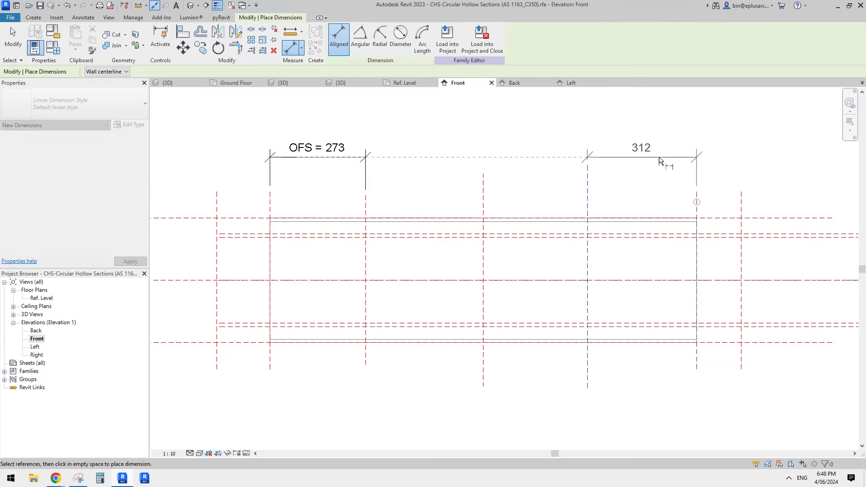
{"action": "left_click", "coordinate": [658, 154]}
{"action": "key", "text": "Escape"}
{"action": "left_click", "coordinate": [383, 38]}
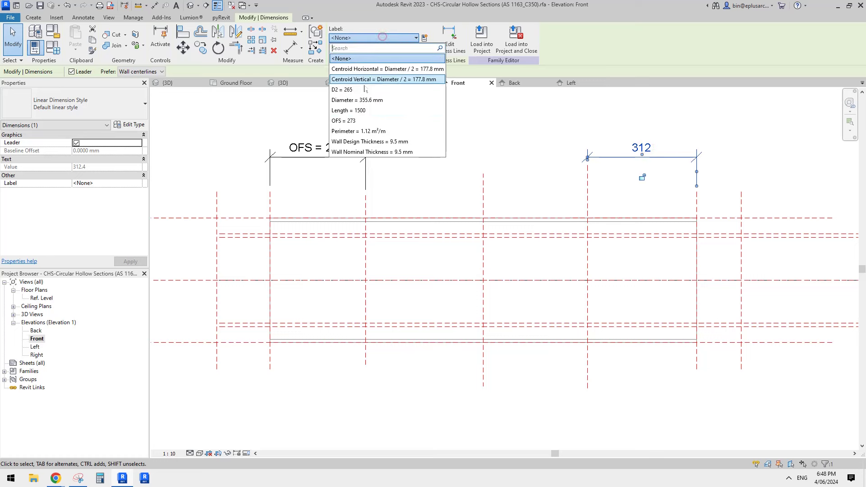
{"action": "left_click", "coordinate": [355, 120]}
{"action": "middle_click_drag", "start_coordinate": [593, 212], "coordinate": [616, 195]}
{"action": "key", "text": "Escape"}
Draw two horizontal reference planes along the tube, each about 12 mm inside its upper and lower outer diameter planes.
{"action": "middle_click_drag", "start_coordinate": [529, 229], "coordinate": [573, 227]}
{"action": "middle_click_drag", "start_coordinate": [391, 247], "coordinate": [400, 246]}
{"action": "scroll", "coordinate": [385, 242], "scroll_direction": "up", "scroll_amount": 1}
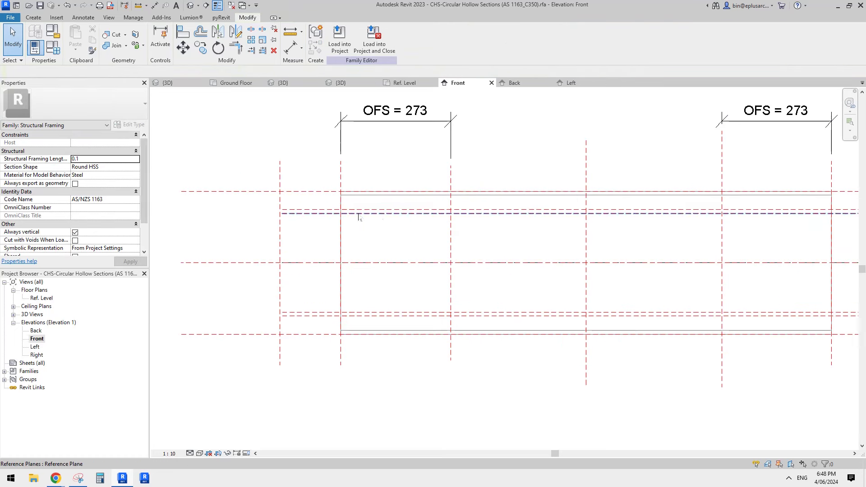
{"action": "middle_click_drag", "start_coordinate": [452, 202], "coordinate": [415, 215]}
{"action": "key", "text": "r"}
{"action": "key", "text": "p"}
{"action": "left_click", "coordinate": [298, 204]}
{"action": "left_click", "coordinate": [797, 207]}
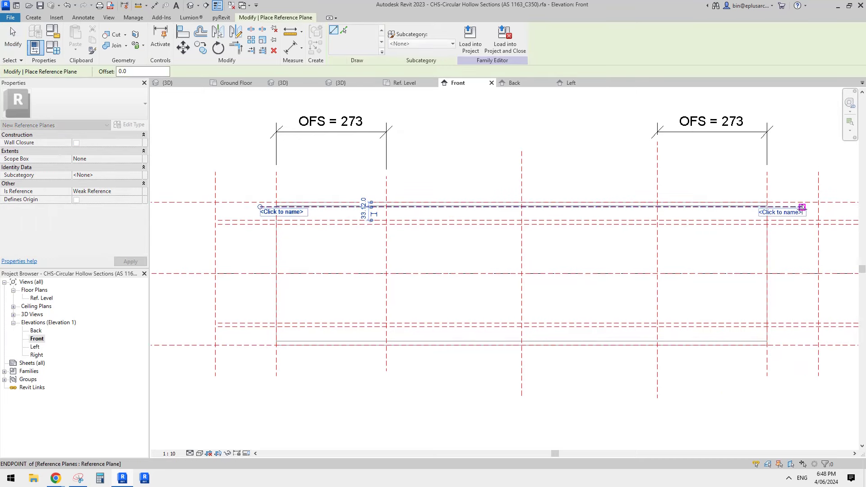
{"action": "left_click", "coordinate": [807, 340]}
Try to dimension the gap between the upper outer diameter plane and its new inner plane in the Front elevation.
{"action": "key", "text": "d"}
{"action": "key", "text": "i"}
{"action": "middle_click_drag", "start_coordinate": [379, 234], "coordinate": [387, 239]}
{"action": "scroll", "coordinate": [284, 211], "scroll_direction": "up", "scroll_amount": 2}
{"action": "left_click", "coordinate": [273, 212]}
{"action": "left_click", "coordinate": [259, 207]}
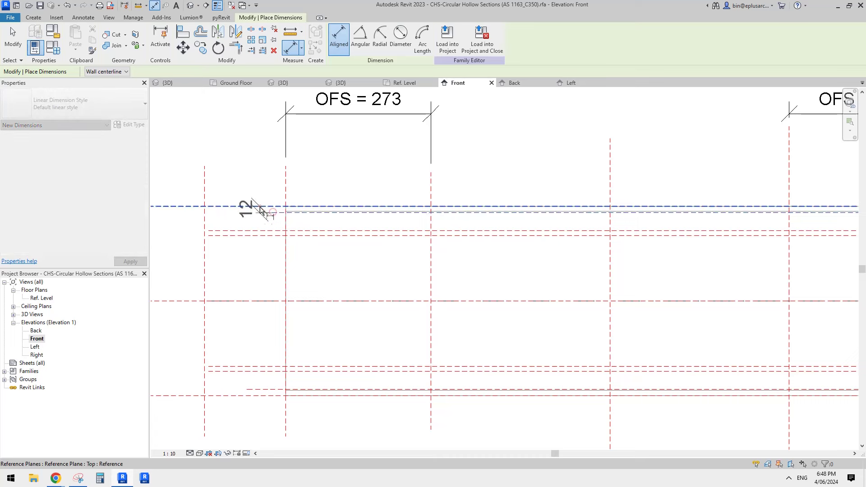
{"action": "scroll", "coordinate": [264, 209], "scroll_direction": "down", "scroll_amount": 1}
{"action": "middle_click_drag", "start_coordinate": [265, 211], "coordinate": [402, 207]}
{"action": "left_click", "coordinate": [303, 220]}
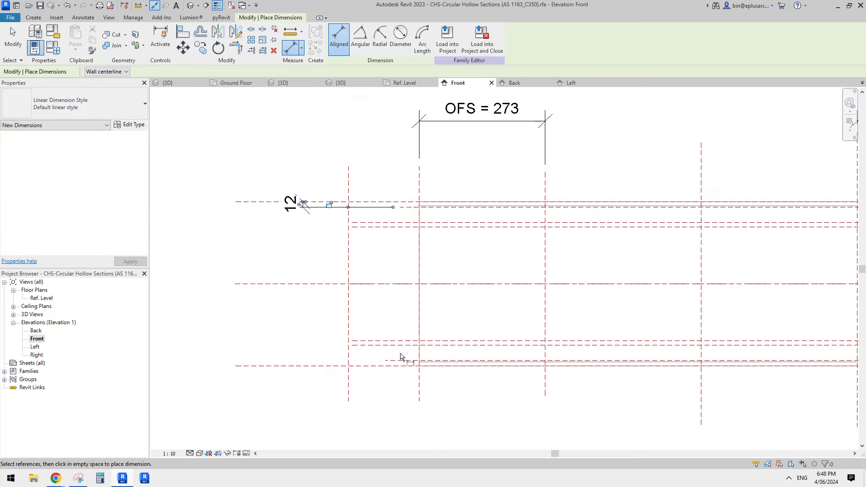
{"action": "scroll", "coordinate": [399, 354], "scroll_direction": "down", "scroll_amount": 1}
{"action": "key", "text": "Escape"}
{"action": "key", "text": "Escape"}
{"action": "left_click", "coordinate": [315, 216]}
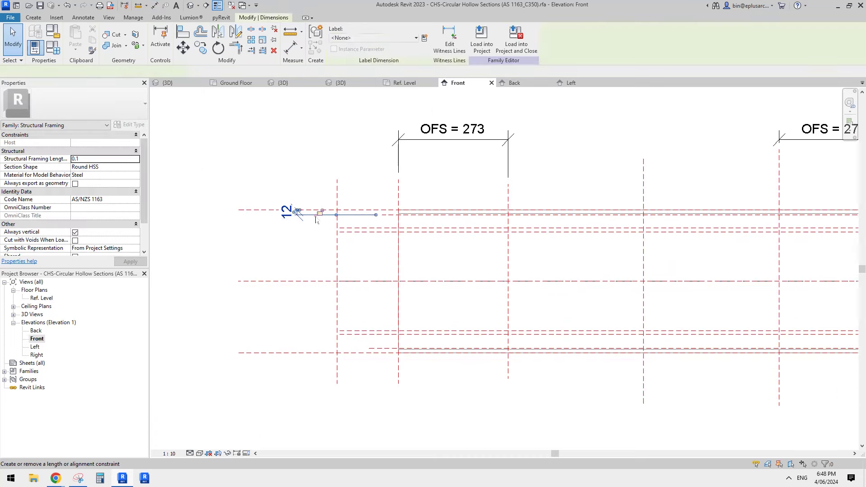
{"action": "key", "text": "Delete"}
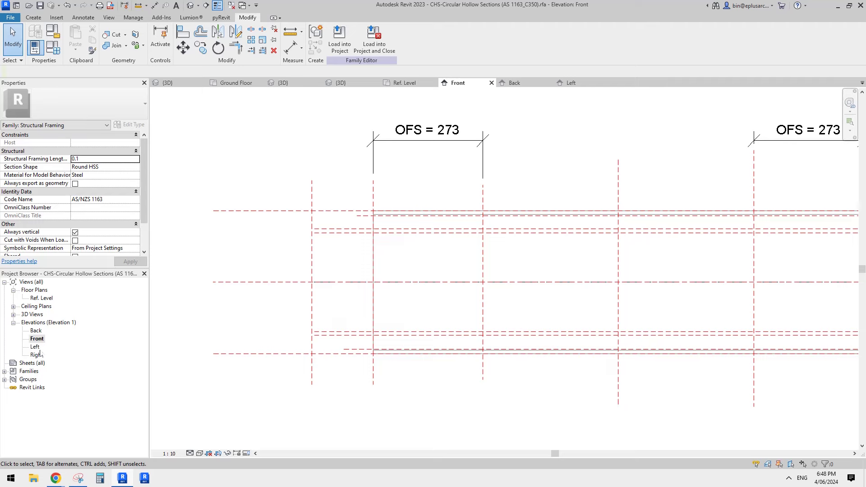
In the Left elevation, dimension the gaps between the outer diameter planes and their new inner planes at the tube's top and bottom.
{"action": "double_click", "coordinate": [35, 346]}
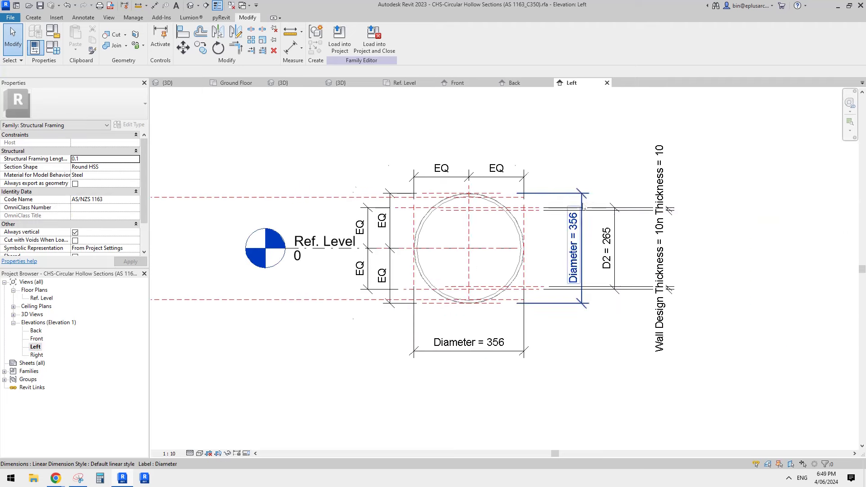
{"action": "scroll", "coordinate": [500, 203], "scroll_direction": "up", "scroll_amount": 1}
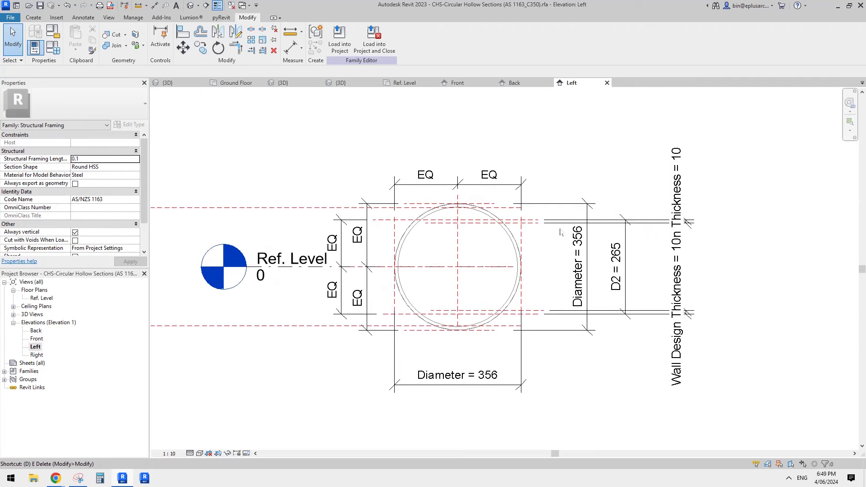
{"action": "key", "text": "d"}
{"action": "key", "text": "l"}
{"action": "scroll", "coordinate": [492, 210], "scroll_direction": "up", "scroll_amount": 1}
{"action": "left_click", "coordinate": [488, 209]}
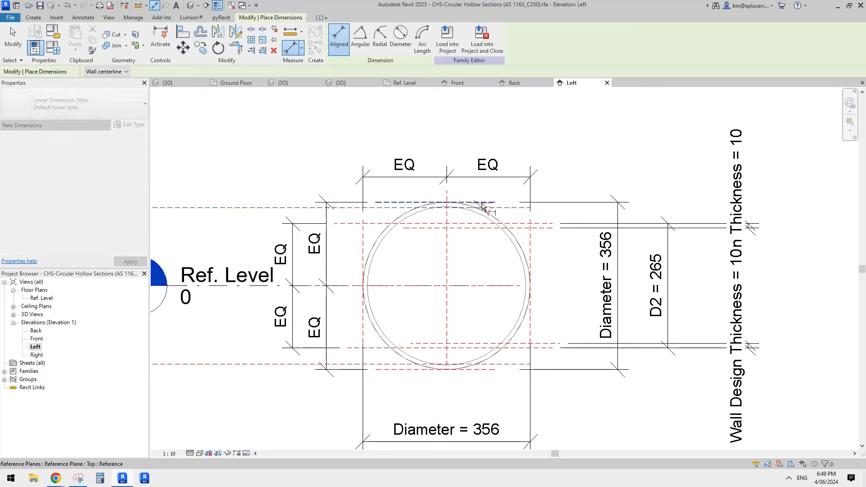
{"action": "left_click", "coordinate": [482, 202]}
{"action": "scroll", "coordinate": [541, 211], "scroll_direction": "down", "scroll_amount": 1}
{"action": "middle_click_drag", "start_coordinate": [548, 212], "coordinate": [526, 216]}
{"action": "left_click", "coordinate": [623, 187]}
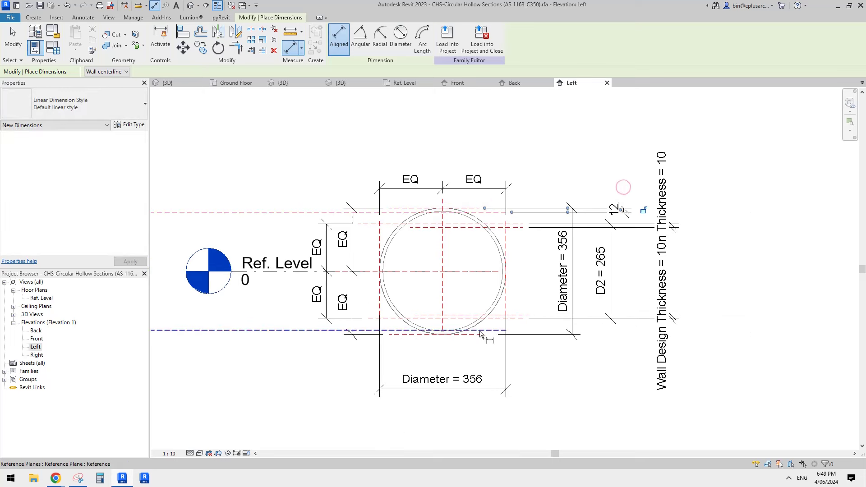
{"action": "left_click", "coordinate": [507, 330]}
{"action": "left_click", "coordinate": [471, 334]}
{"action": "left_click", "coordinate": [627, 334]}
Label both new gap dimensions with the Wall Design Thickness parameter.
{"action": "key", "text": "Escape"}
{"action": "left_click", "coordinate": [624, 337]}
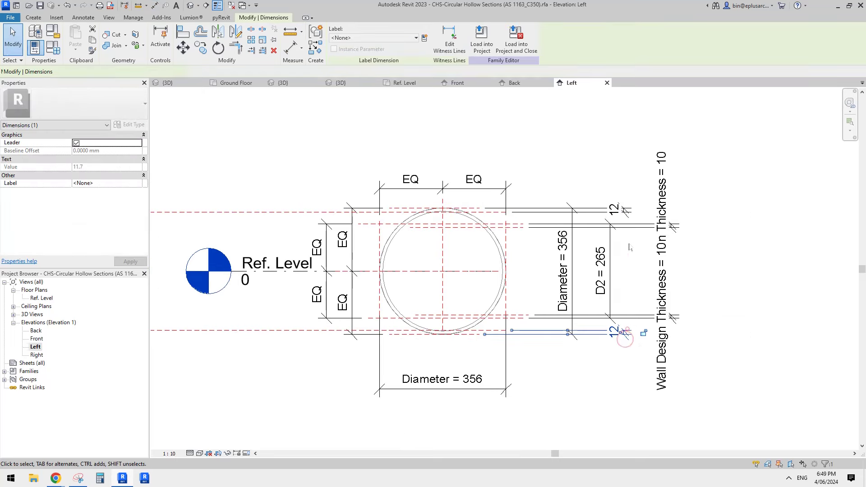
{"action": "left_click", "coordinate": [625, 210], "text": "ctrl"}
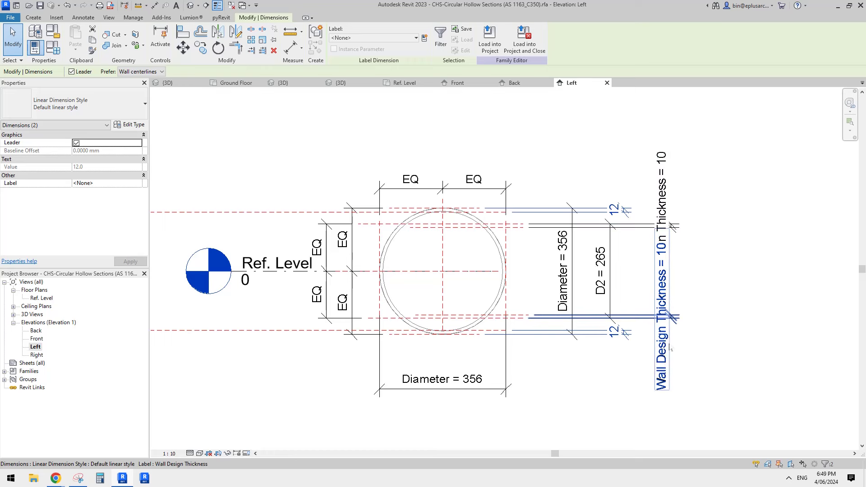
{"action": "left_click", "coordinate": [380, 38]}
{"action": "left_click", "coordinate": [369, 141]}
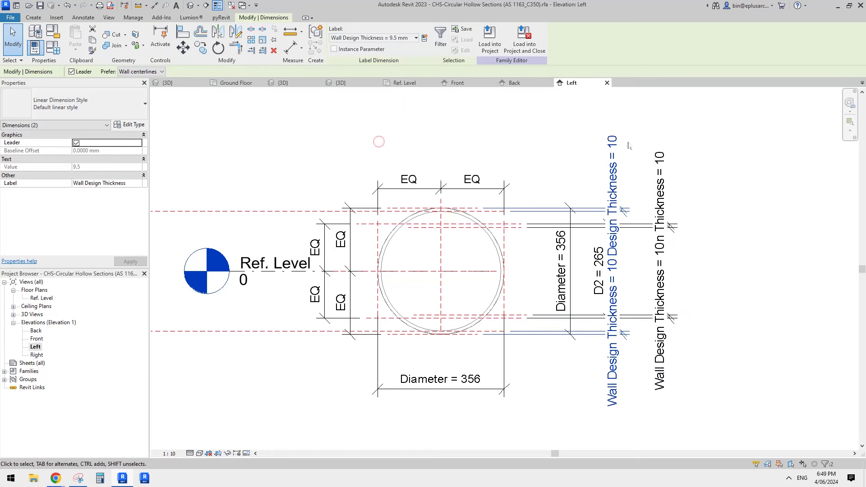
{"action": "left_click", "coordinate": [628, 161]}
{"action": "middle_click_drag", "start_coordinate": [629, 161], "coordinate": [630, 158]}
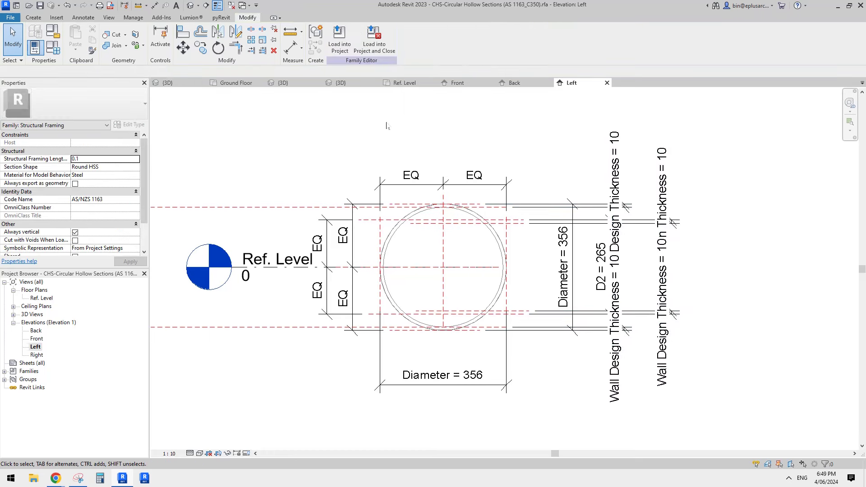
{"action": "double_click", "coordinate": [36, 339]}
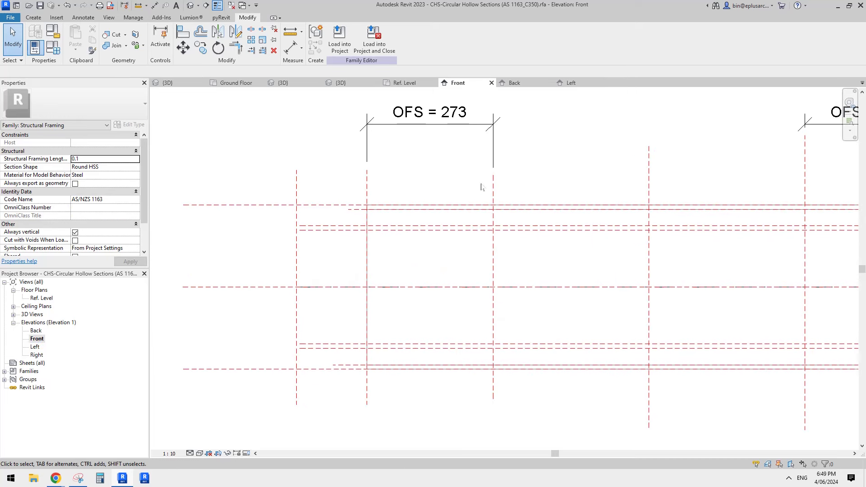
{"action": "scroll", "coordinate": [481, 187], "scroll_direction": "down", "scroll_amount": 2}
{"action": "scroll", "coordinate": [406, 206], "scroll_direction": "down", "scroll_amount": 2}
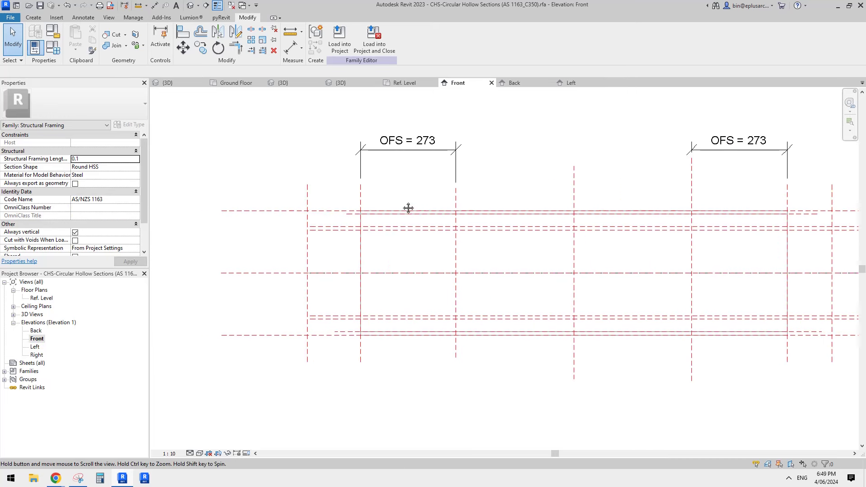
{"action": "left_click", "coordinate": [34, 17]}
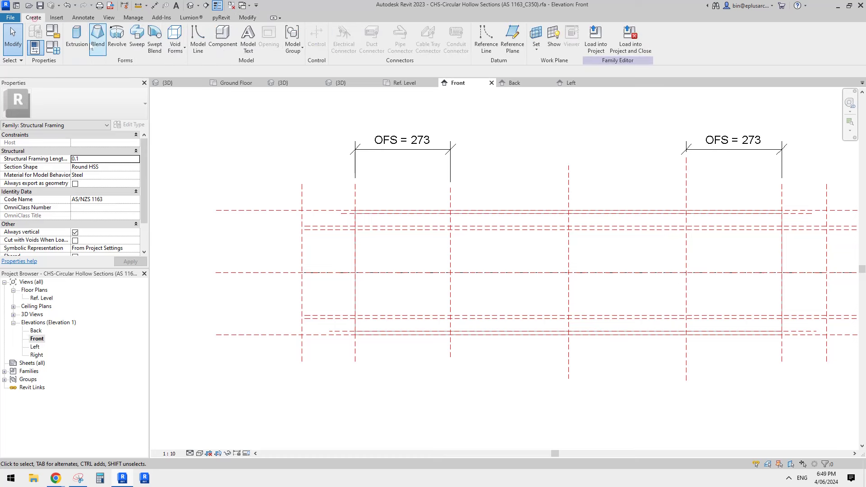
{"action": "left_click", "coordinate": [116, 40]}
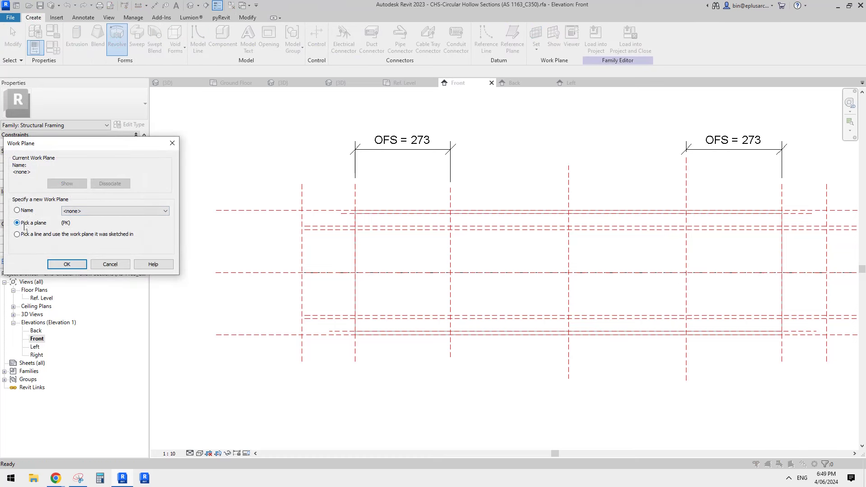
{"action": "key", "text": "Escape"}
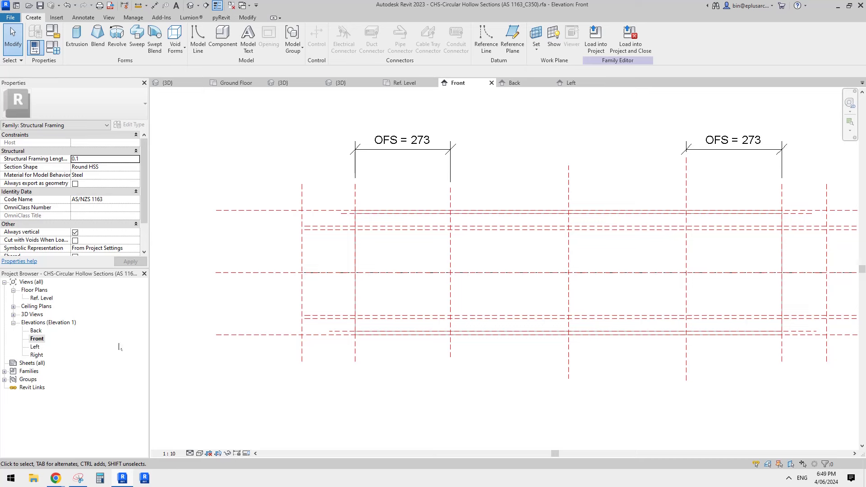
From the Left elevation, start a Revolve on the Center (Front/Back) reference plane and open the Front elevation for its sketch.
{"action": "double_click", "coordinate": [35, 347]}
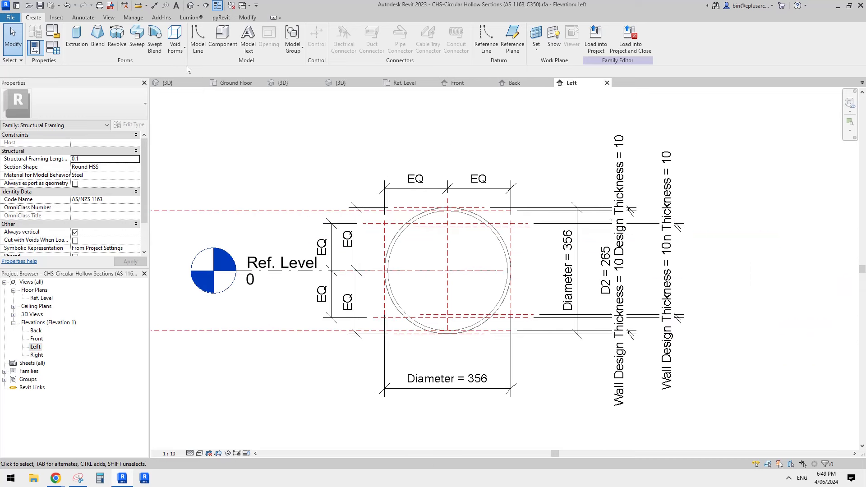
{"action": "left_click", "coordinate": [111, 51]}
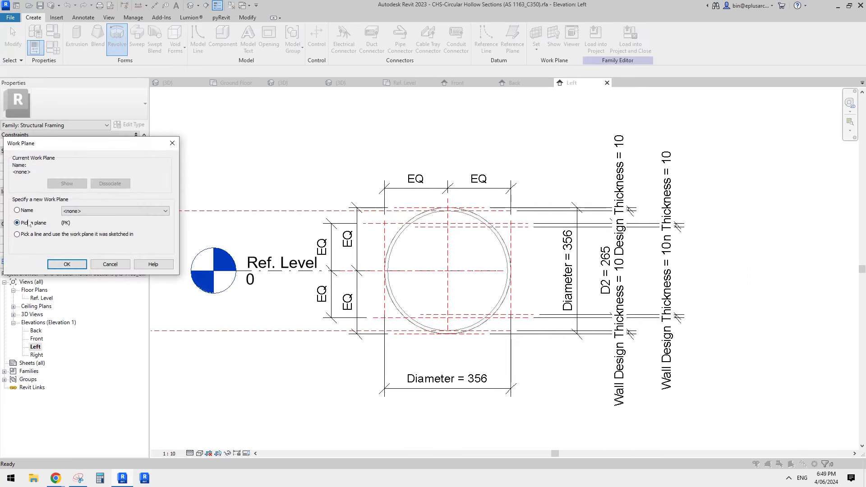
{"action": "left_click", "coordinate": [67, 264]}
{"action": "middle_click_drag", "start_coordinate": [441, 281], "coordinate": [444, 276]}
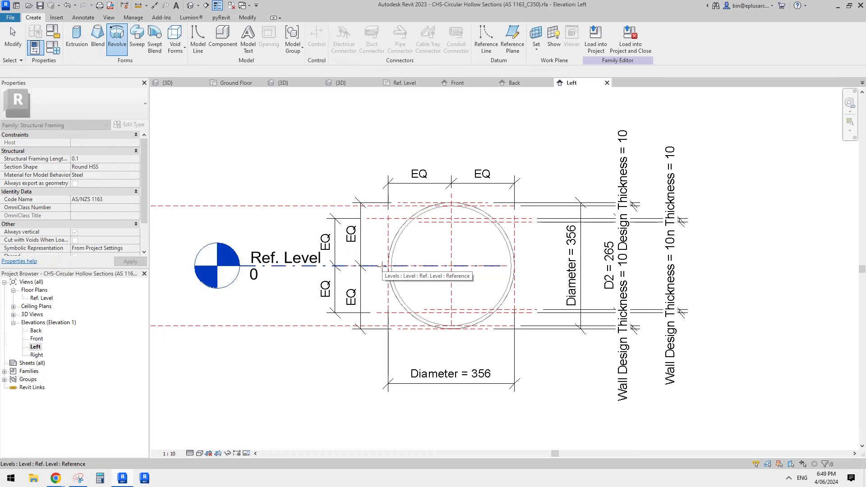
{"action": "left_click", "coordinate": [452, 250]}
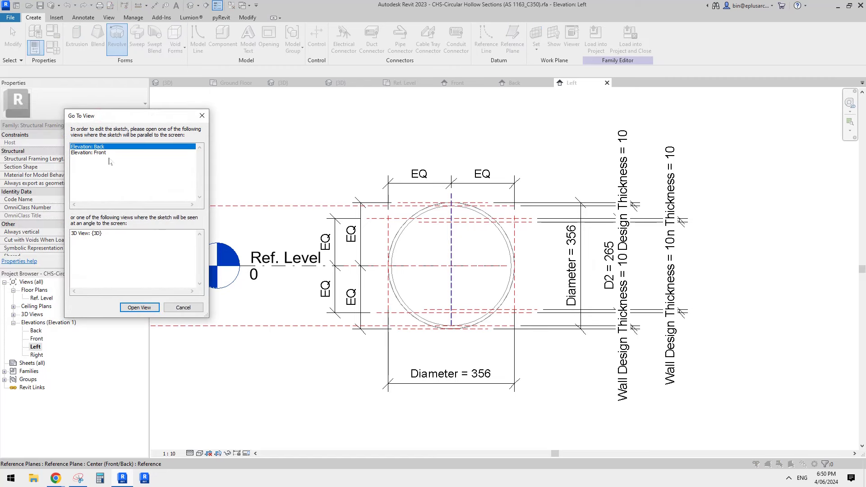
{"action": "left_click", "coordinate": [97, 153]}
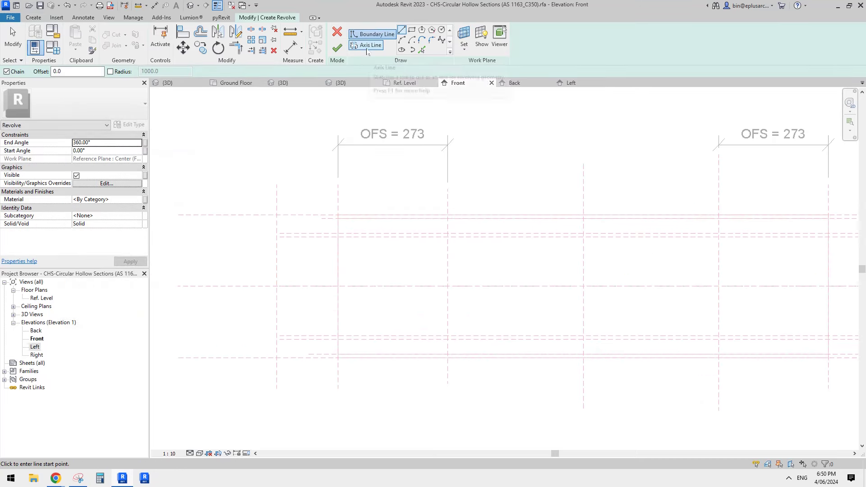
Draw the revolve's axis line, about 85 mm long, on the tube's horizontal centreline beyond its first end.
{"action": "left_click", "coordinate": [367, 46]}
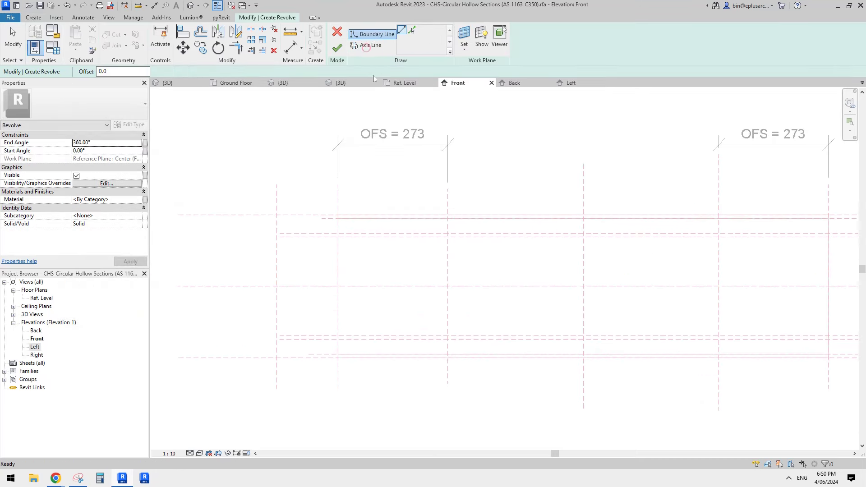
{"action": "left_click", "coordinate": [193, 286]}
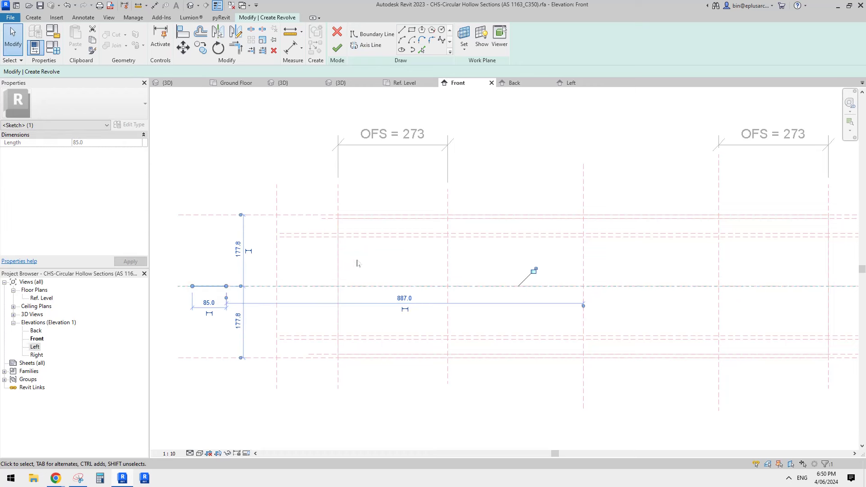
{"action": "left_click", "coordinate": [288, 305]}
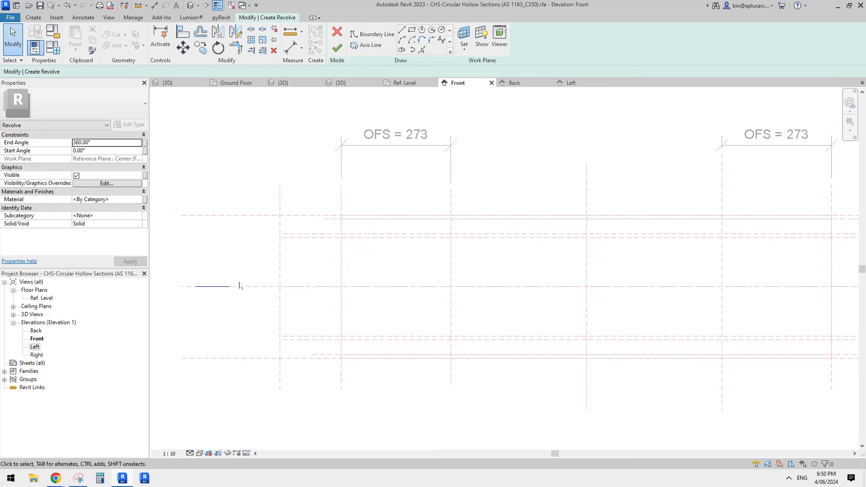
Pick locked boundary lines on the tube's first end, the upper outer diameter plane, its inner wall plane and the mid-length plane.
{"action": "middle_click_drag", "start_coordinate": [246, 259], "coordinate": [247, 265]}
{"action": "left_click", "coordinate": [376, 37]}
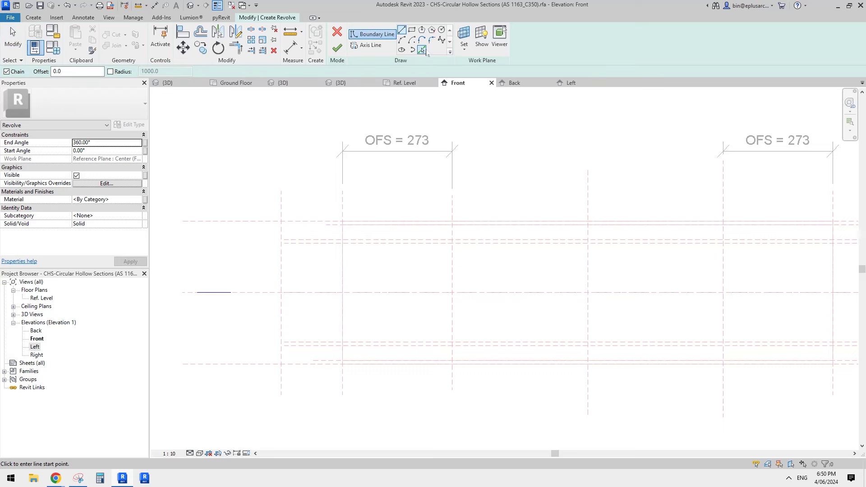
{"action": "left_click", "coordinate": [423, 50]}
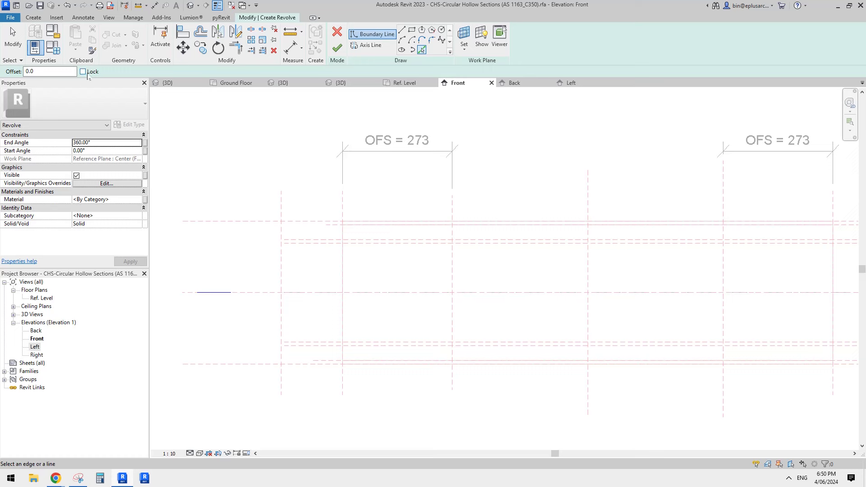
{"action": "left_click", "coordinate": [345, 205]}
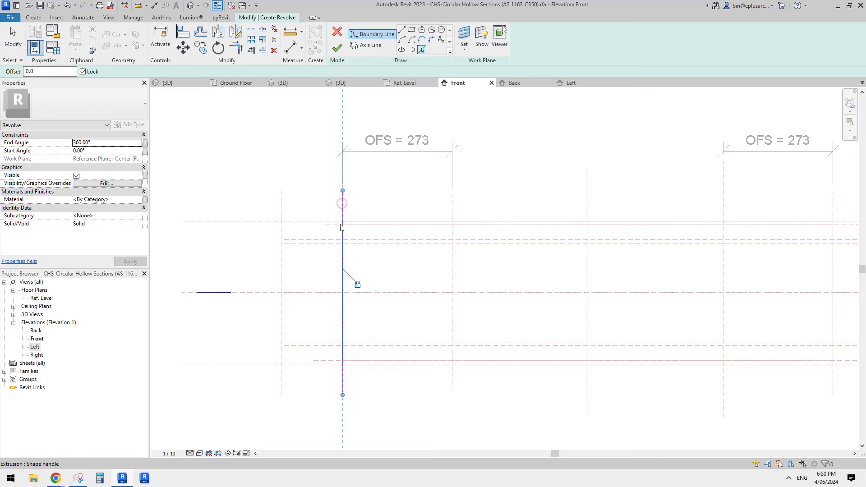
{"action": "middle_click_drag", "start_coordinate": [431, 228], "coordinate": [383, 223]}
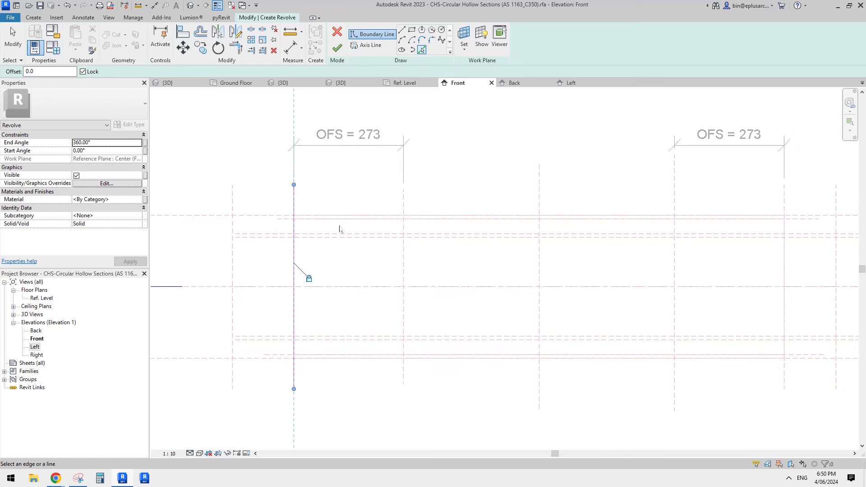
{"action": "left_click", "coordinate": [212, 217]}
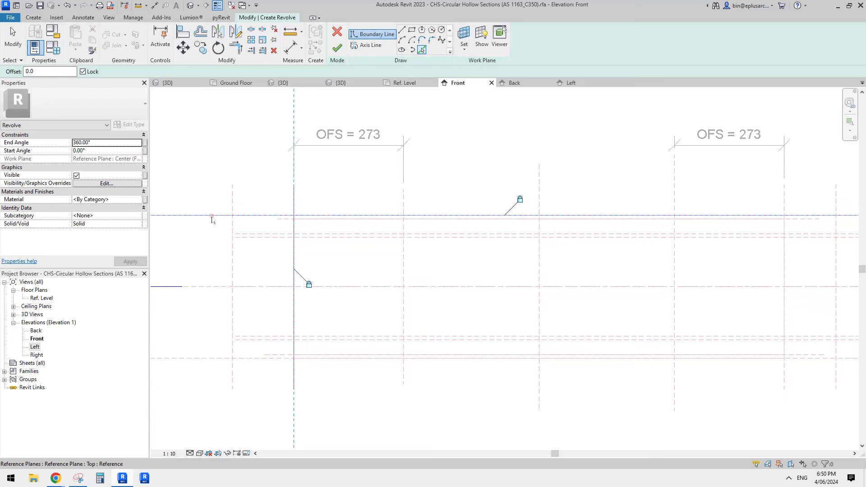
{"action": "left_click", "coordinate": [280, 225]}
{"action": "scroll", "coordinate": [415, 227], "scroll_direction": "down", "scroll_amount": 1}
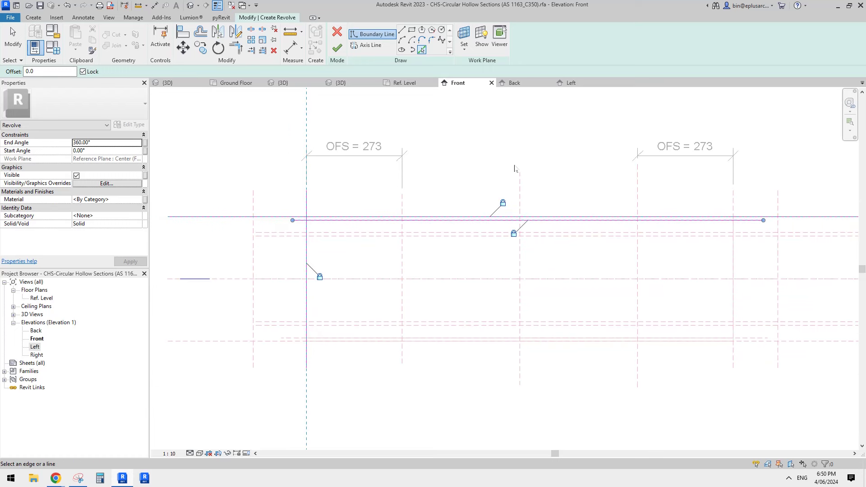
{"action": "left_click", "coordinate": [521, 191]}
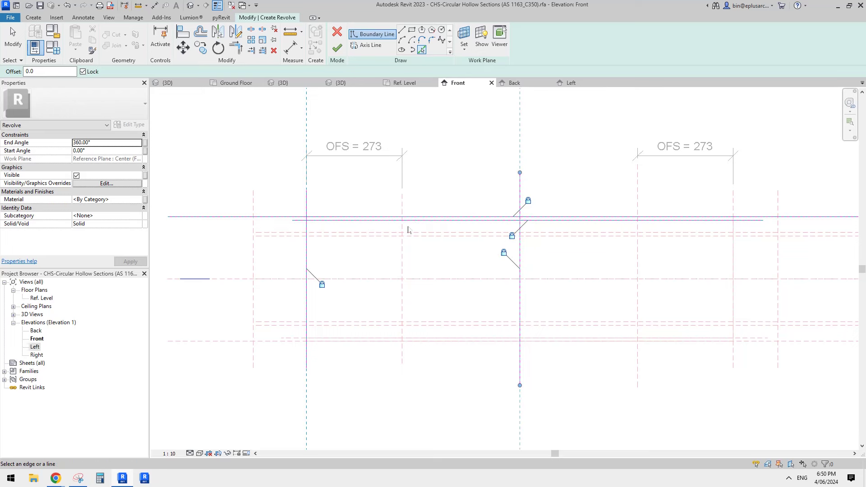
{"action": "middle_click_drag", "start_coordinate": [412, 234], "coordinate": [444, 236]}
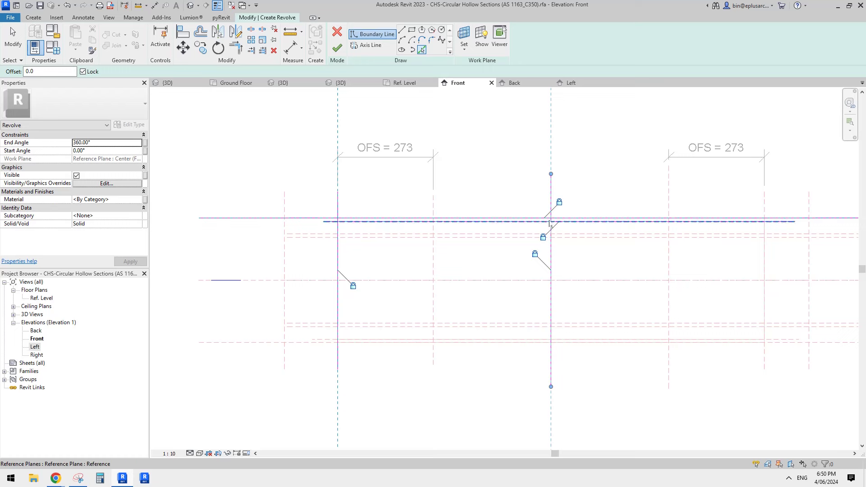
{"action": "scroll", "coordinate": [512, 233], "scroll_direction": "up", "scroll_amount": 1}
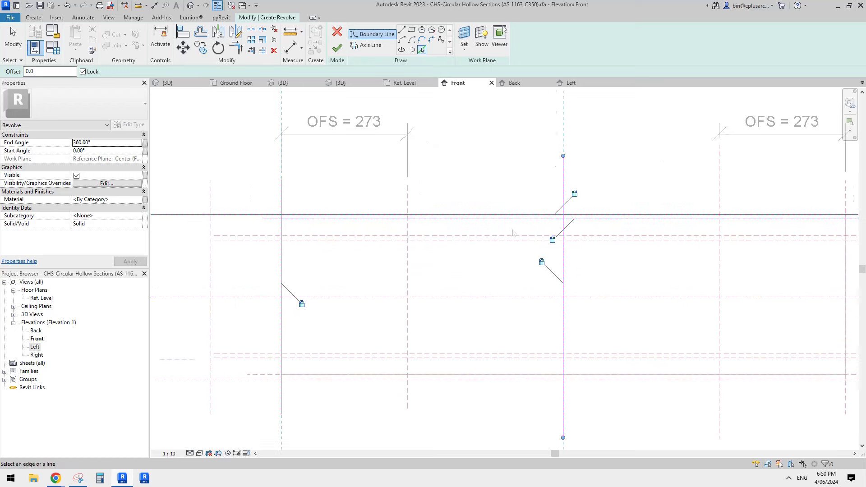
{"action": "middle_click_drag", "start_coordinate": [372, 228], "coordinate": [411, 233]}
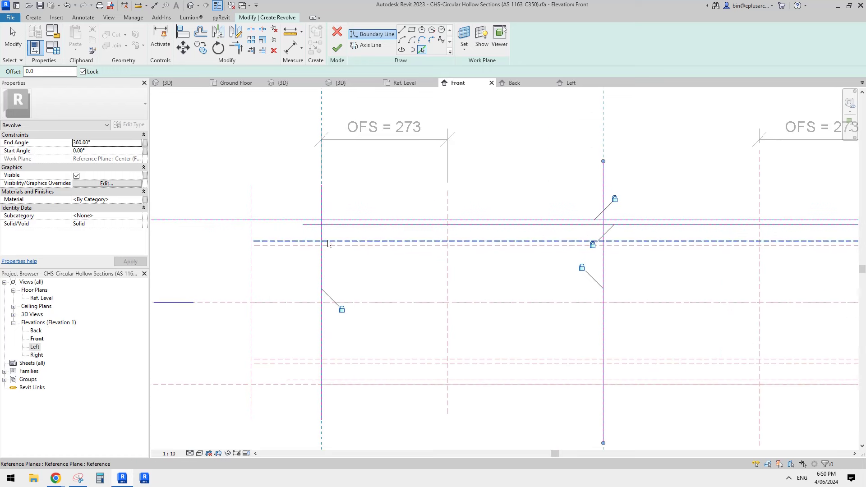
{"action": "scroll", "coordinate": [449, 218], "scroll_direction": "up", "scroll_amount": 1}
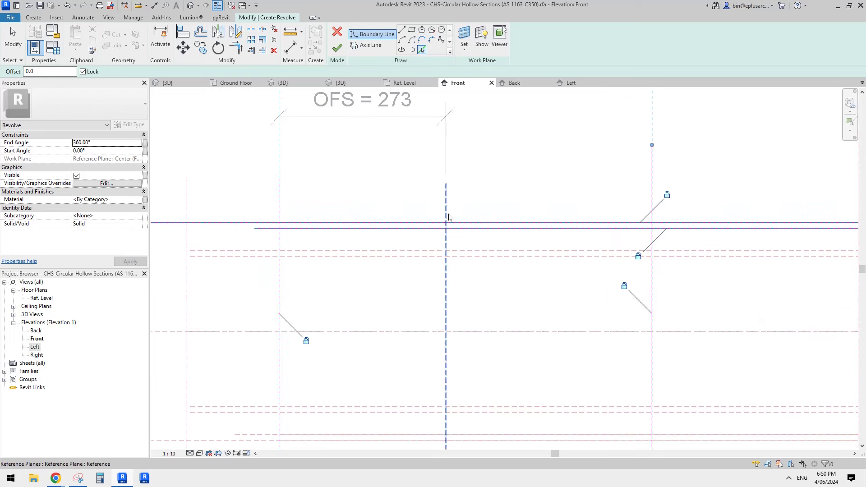
{"action": "key", "text": "Escape"}
{"action": "key", "text": "Escape"}
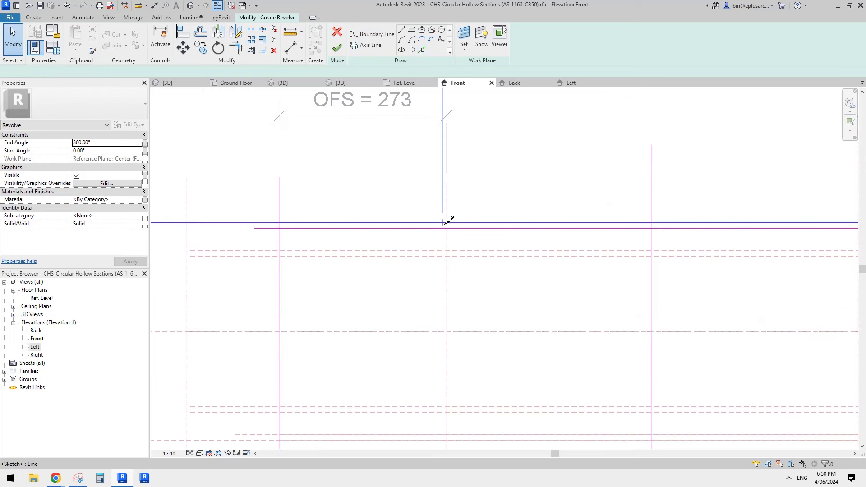
{"action": "key", "text": "s"}
{"action": "key", "text": "l"}
{"action": "mouse_move", "coordinate": [443, 222]}
{"action": "middle_mouse_down"}
{"action": "mouse_move", "coordinate": [483, 230]}
{"action": "mouse_move", "coordinate": [459, 218]}
{"action": "middle_mouse_up"}
{"action": "scroll", "coordinate": [464, 222], "scroll_direction": "down", "scroll_amount": 1}
{"action": "scroll", "coordinate": [290, 233], "scroll_direction": "up", "scroll_amount": 2}
{"action": "scroll", "coordinate": [468, 234], "scroll_direction": "up", "scroll_amount": 1}
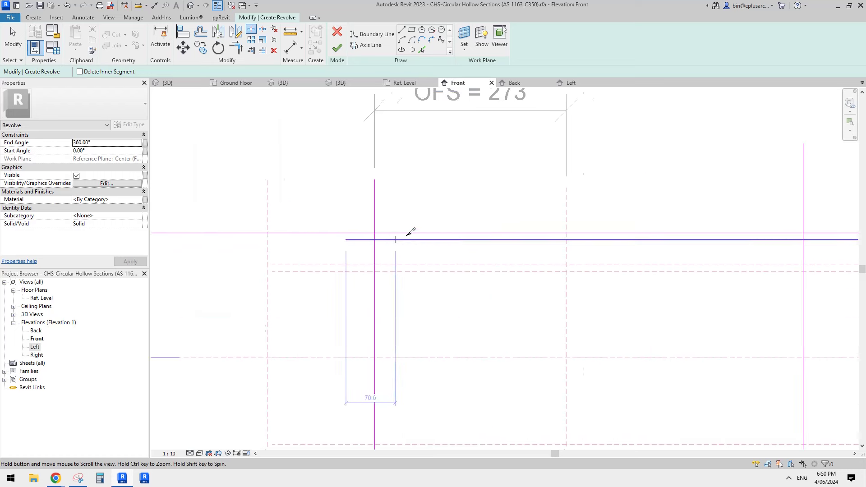
{"action": "middle_click_drag", "start_coordinate": [406, 236], "coordinate": [611, 230]}
{"action": "key", "text": "Escape"}
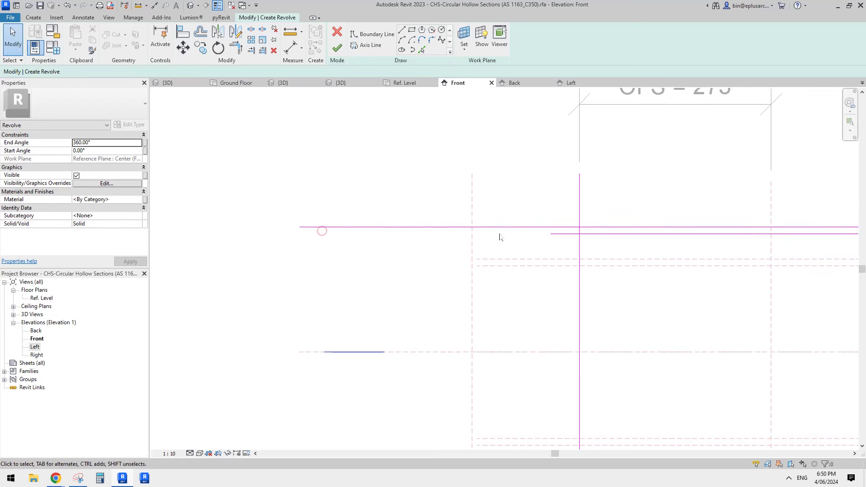
Split the upper outer boundary line, delete the piece towards the first end and start the remaining line at the OFS reference plane.
{"action": "scroll", "coordinate": [431, 226], "scroll_direction": "up", "scroll_amount": 1}
{"action": "middle_click_drag", "start_coordinate": [750, 231], "coordinate": [422, 222]}
{"action": "key", "text": "s"}
{"action": "key", "text": "l"}
{"action": "left_click", "coordinate": [436, 224]}
{"action": "key", "text": "Escape"}
{"action": "left_click", "coordinate": [422, 224]}
{"action": "key", "text": "Delete"}
{"action": "left_click", "coordinate": [460, 225]}
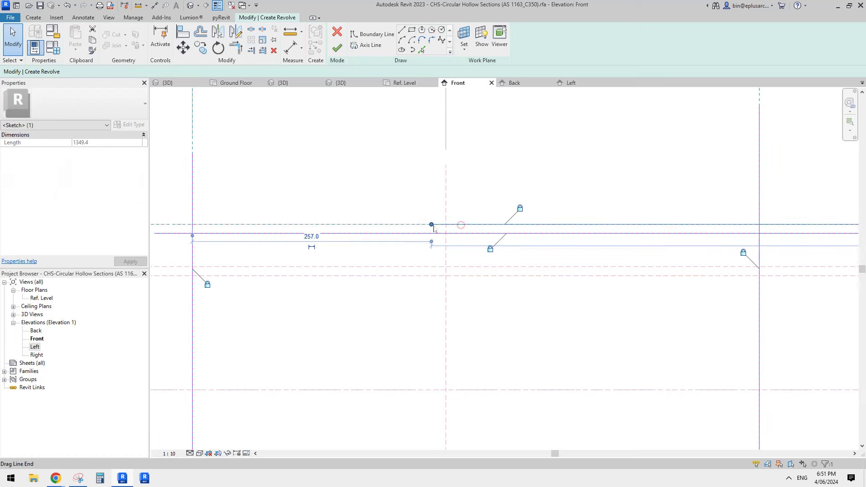
{"action": "left_click_drag", "start_coordinate": [430, 224], "coordinate": [446, 224]}
{"action": "middle_click_drag", "start_coordinate": [468, 209], "coordinate": [478, 182]}
Shorten the inner wall boundary line so it also starts at the OFS reference plane.
{"action": "mouse_move", "coordinate": [400, 207]}
{"action": "middle_mouse_down"}
{"action": "mouse_move", "coordinate": [457, 194]}
{"action": "mouse_move", "coordinate": [479, 203]}
{"action": "middle_mouse_up"}
{"action": "left_click", "coordinate": [390, 193]}
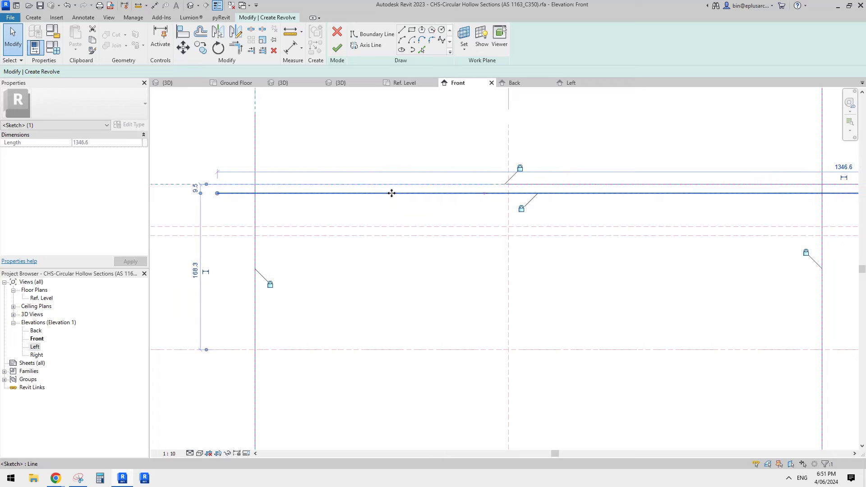
{"action": "left_click_drag", "start_coordinate": [218, 193], "coordinate": [388, 193]}
{"action": "left_click_drag", "start_coordinate": [490, 194], "coordinate": [508, 194]}
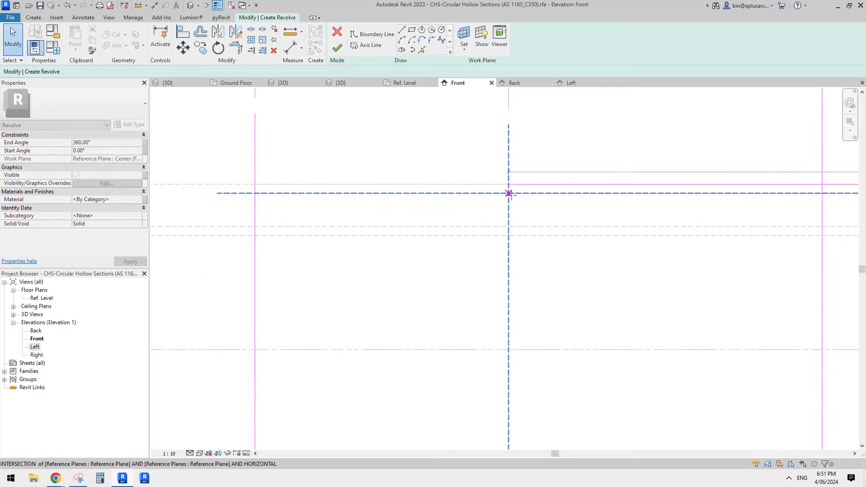
{"action": "scroll", "coordinate": [508, 198], "scroll_direction": "down", "scroll_amount": 1}
{"action": "middle_click_drag", "start_coordinate": [508, 198], "coordinate": [428, 199]}
{"action": "middle_click_drag", "start_coordinate": [728, 191], "coordinate": [664, 194]}
{"action": "key", "text": "t"}
{"action": "key", "text": "r"}
{"action": "scroll", "coordinate": [635, 199], "scroll_direction": "up", "scroll_amount": 2}
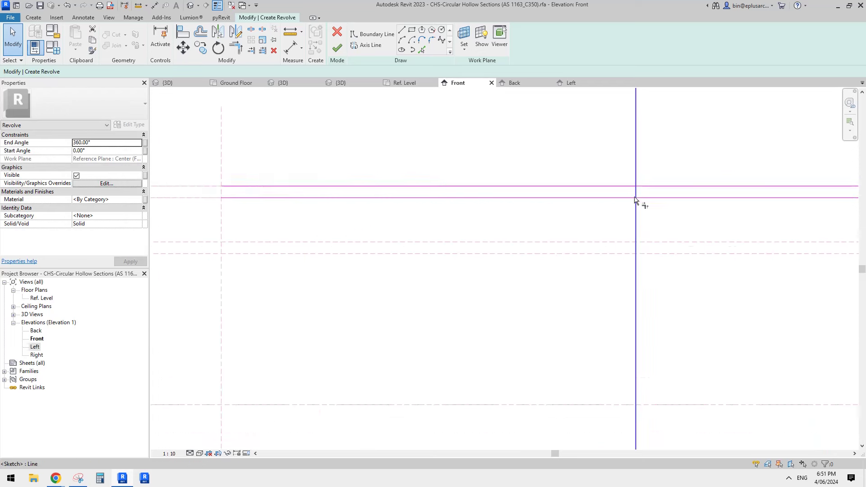
{"action": "left_click", "coordinate": [637, 199]}
{"action": "key", "text": "Escape"}
{"action": "key", "text": "Escape"}
{"action": "scroll", "coordinate": [609, 215], "scroll_direction": "down", "scroll_amount": 1}
{"action": "middle_click_drag", "start_coordinate": [570, 221], "coordinate": [587, 238]}
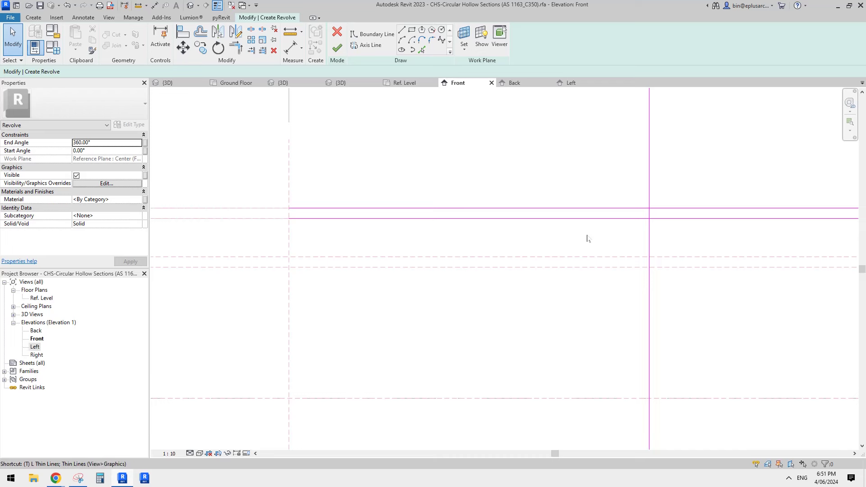
Turn off thin line display and set the Front view's scale to 1:5.
{"action": "key", "text": "l"}
{"action": "scroll", "coordinate": [584, 243], "scroll_direction": "down", "scroll_amount": 1}
{"action": "scroll", "coordinate": [360, 288], "scroll_direction": "down", "scroll_amount": 1}
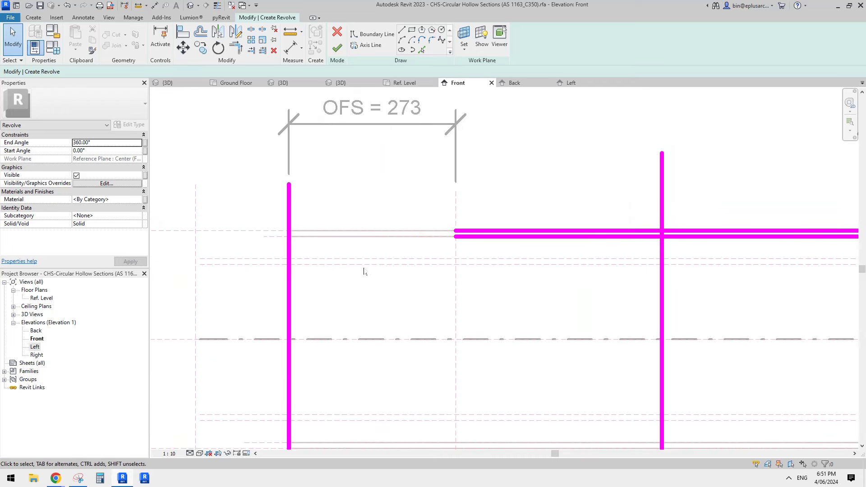
{"action": "middle_click_drag", "start_coordinate": [452, 274], "coordinate": [380, 294]}
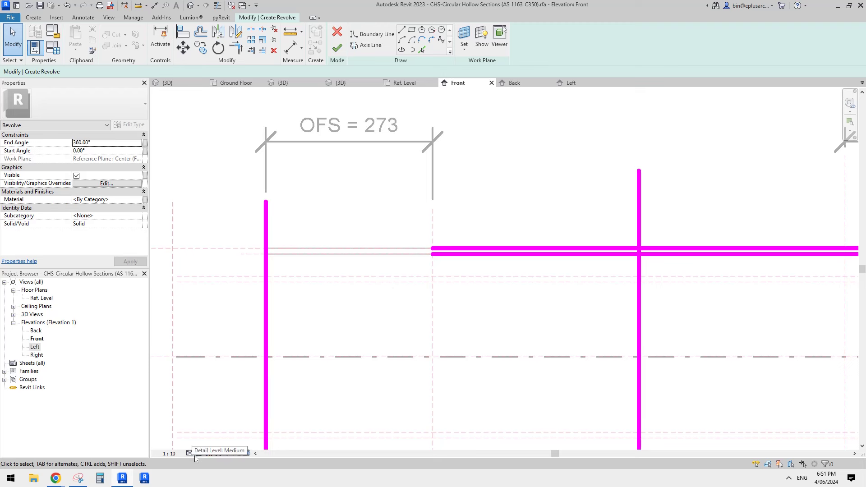
{"action": "left_click", "coordinate": [169, 453]}
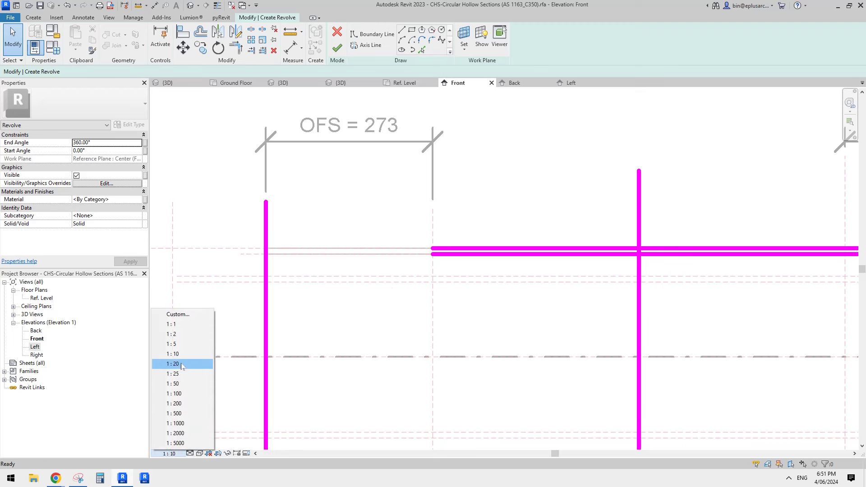
{"action": "left_click", "coordinate": [183, 345]}
{"action": "middle_click_drag", "start_coordinate": [635, 242], "coordinate": [620, 243]}
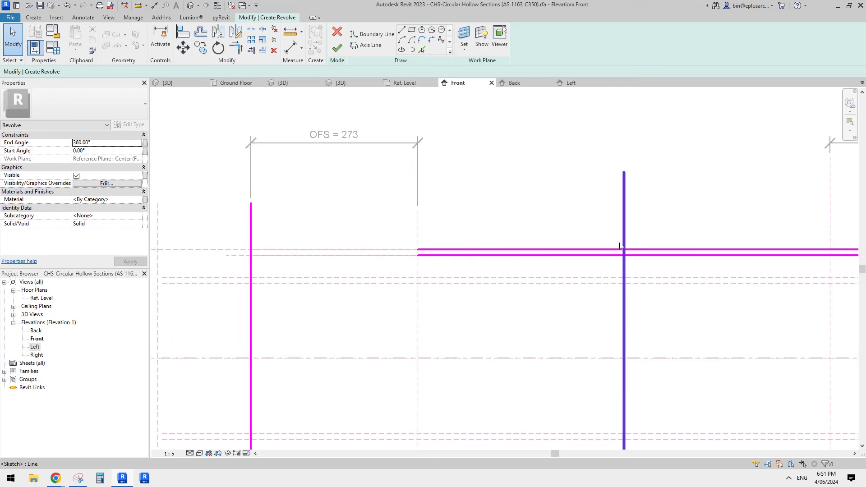
Trim the mid-length boundary line into corners with the outer and inner wall lines to close that end of the profile.
{"action": "scroll", "coordinate": [626, 251], "scroll_direction": "up", "scroll_amount": 4}
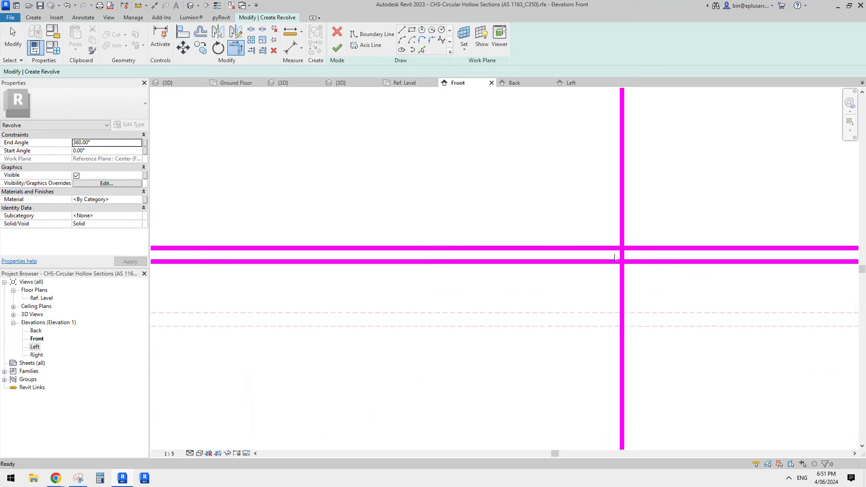
{"action": "key", "text": "t"}
{"action": "key", "text": "r"}
{"action": "left_click", "coordinate": [617, 252]}
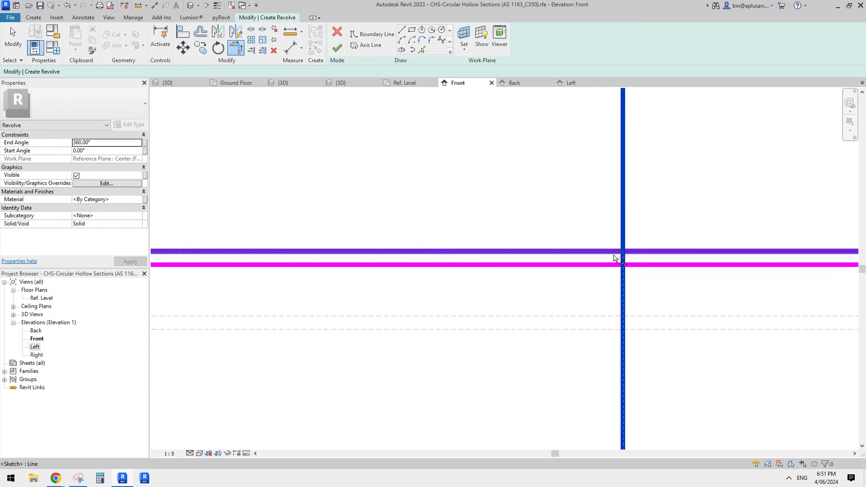
{"action": "left_click", "coordinate": [623, 257]}
{"action": "left_click", "coordinate": [624, 257]}
{"action": "left_click", "coordinate": [615, 264]}
{"action": "scroll", "coordinate": [627, 266], "scroll_direction": "down", "scroll_amount": 3}
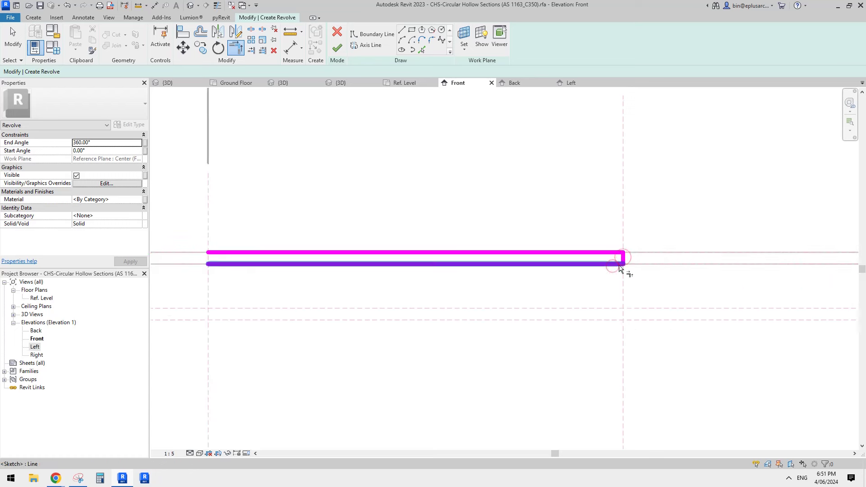
{"action": "middle_click_drag", "start_coordinate": [474, 290], "coordinate": [694, 254]}
{"action": "scroll", "coordinate": [480, 288], "scroll_direction": "down", "scroll_amount": 1}
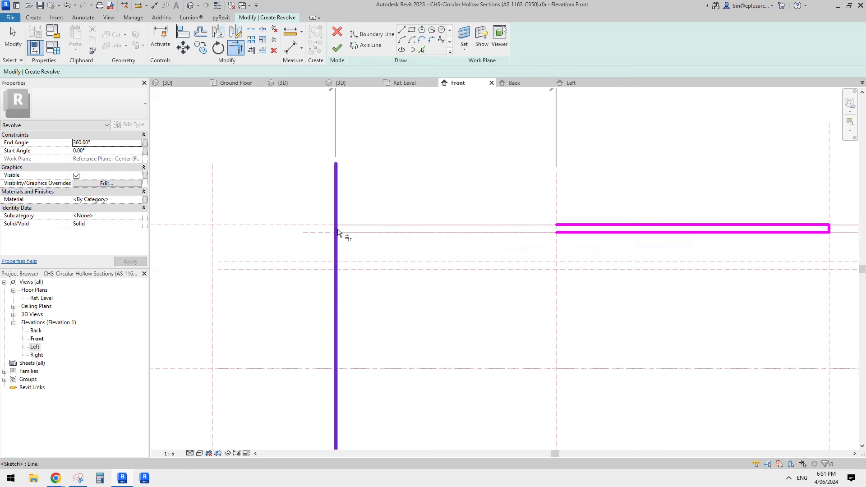
{"action": "key", "text": "Escape"}
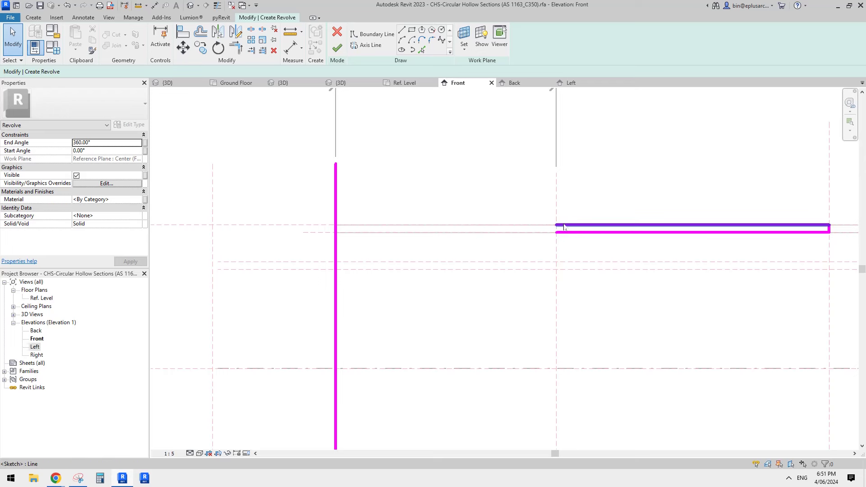
Draw a start-end-radius arc of about 839 mm radius from the first end's reduced outer diameter plane, tangent to the outer line at OFS.
{"action": "left_click", "coordinate": [34, 18]}
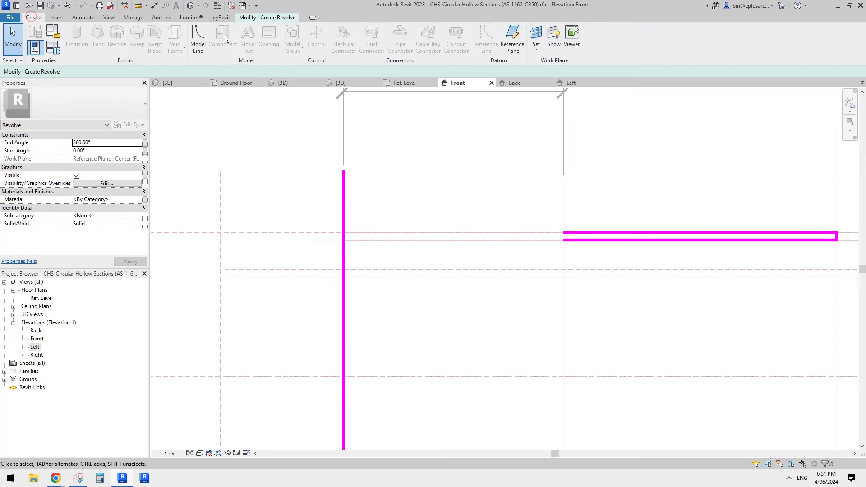
{"action": "left_click", "coordinate": [270, 18]}
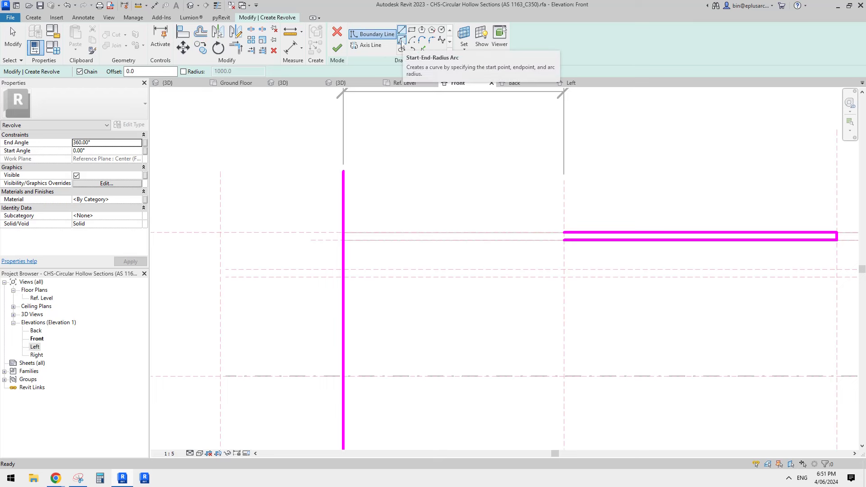
{"action": "left_click", "coordinate": [401, 43]}
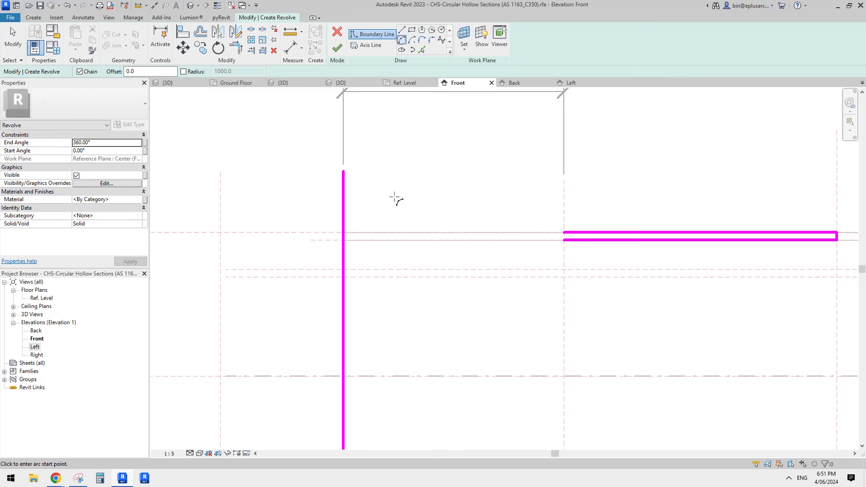
{"action": "left_click", "coordinate": [343, 270]}
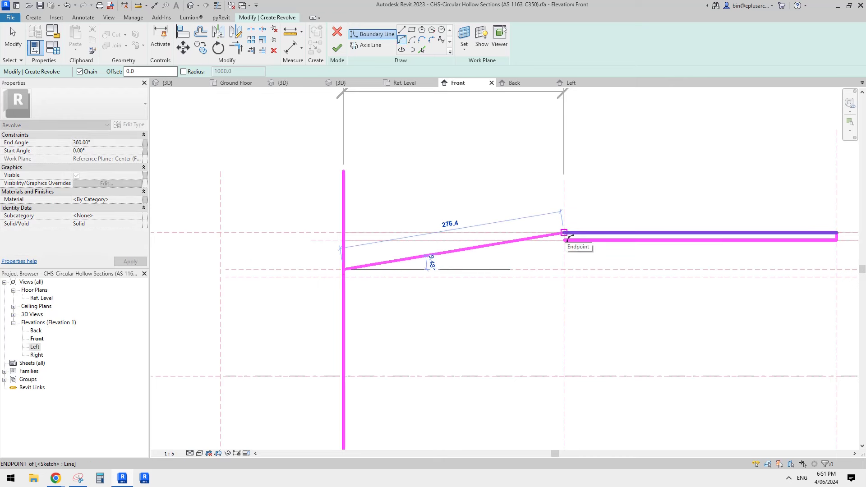
{"action": "left_click", "coordinate": [563, 233]}
{"action": "scroll", "coordinate": [461, 244], "scroll_direction": "up", "scroll_amount": 1}
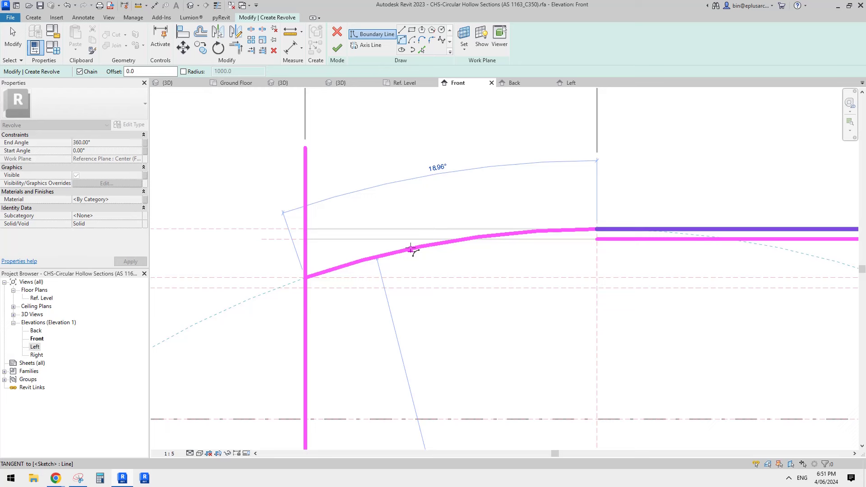
{"action": "left_click", "coordinate": [410, 249]}
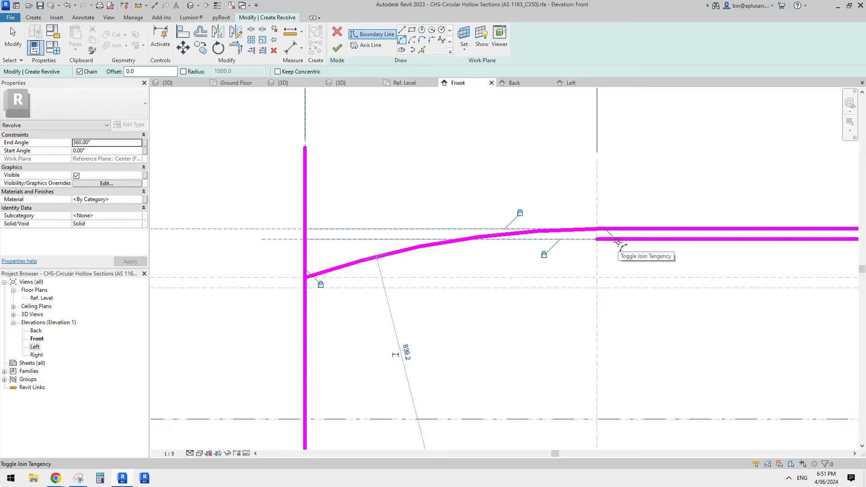
{"action": "middle_click_drag", "start_coordinate": [610, 265], "coordinate": [584, 262]}
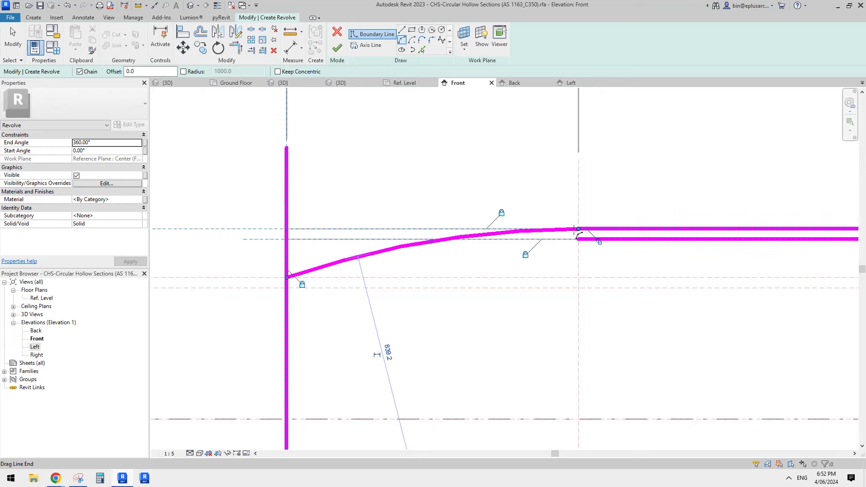
{"action": "middle_click_drag", "start_coordinate": [573, 230], "coordinate": [569, 231]}
{"action": "scroll", "coordinate": [486, 222], "scroll_direction": "down", "scroll_amount": 2}
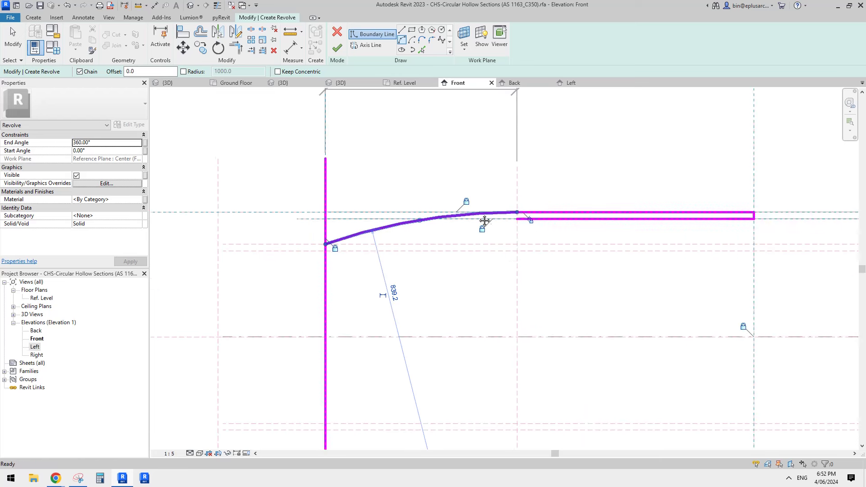
{"action": "key", "text": "Escape"}
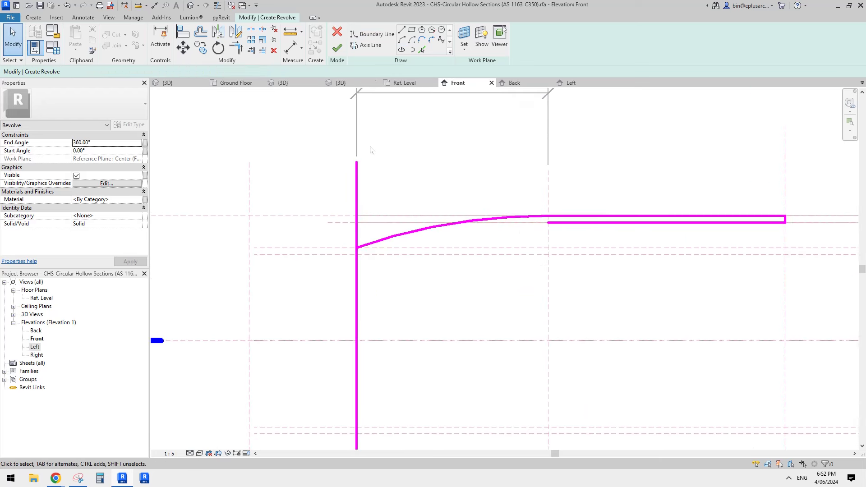
Trim the first-end vertical boundary line into a corner with the outer arc, removing the part above the arc.
{"action": "key", "text": "t"}
{"action": "key", "text": "r"}
{"action": "left_click", "coordinate": [373, 243]}
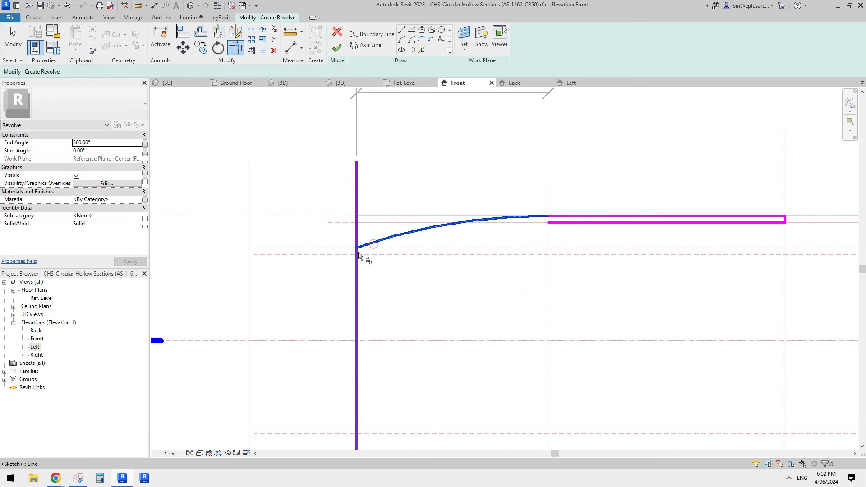
{"action": "left_click", "coordinate": [357, 253]}
{"action": "key", "text": "Escape"}
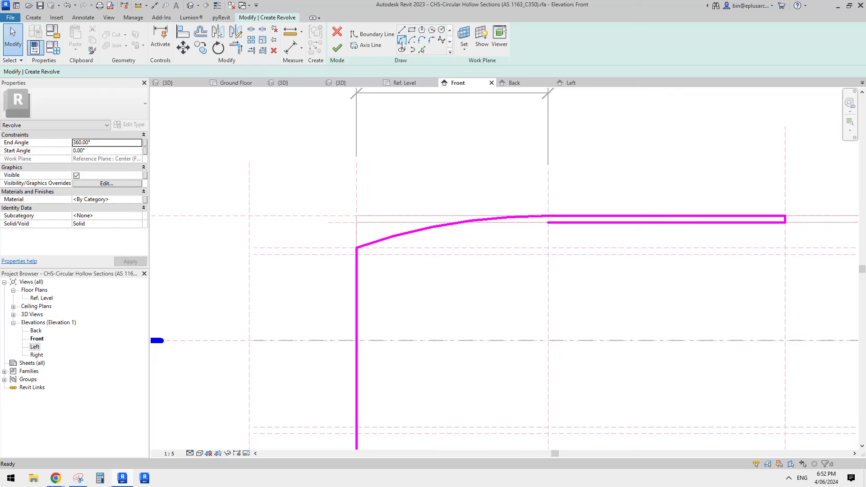
Draw a matching arc of about 839 mm radius from the reduced inner wall plane, tangent to the inner wall line at OFS.
{"action": "left_click", "coordinate": [402, 43]}
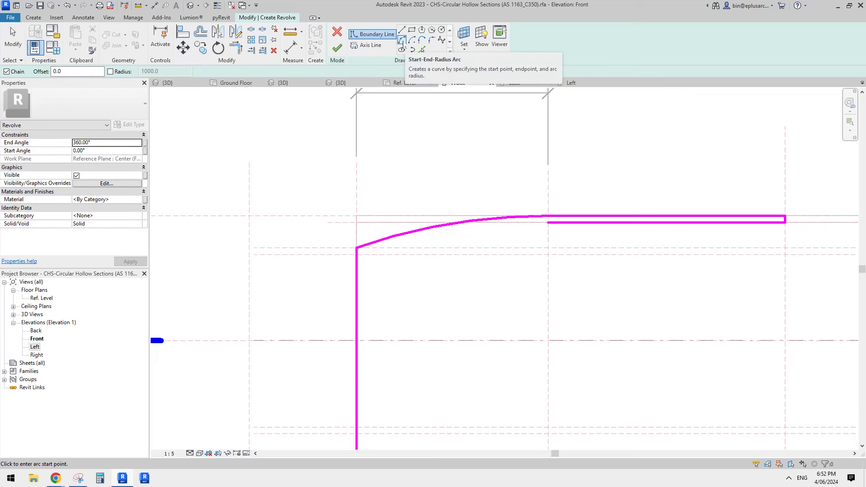
{"action": "left_click", "coordinate": [357, 254]}
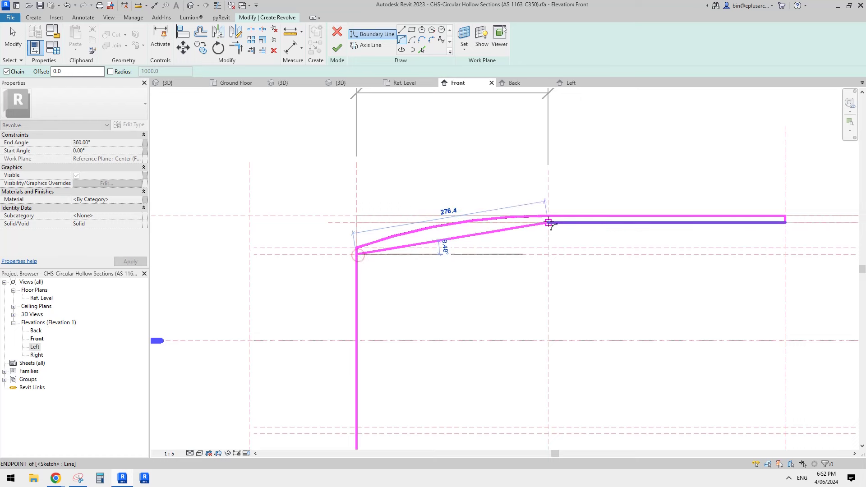
{"action": "left_click", "coordinate": [549, 222]}
{"action": "left_click", "coordinate": [477, 229]}
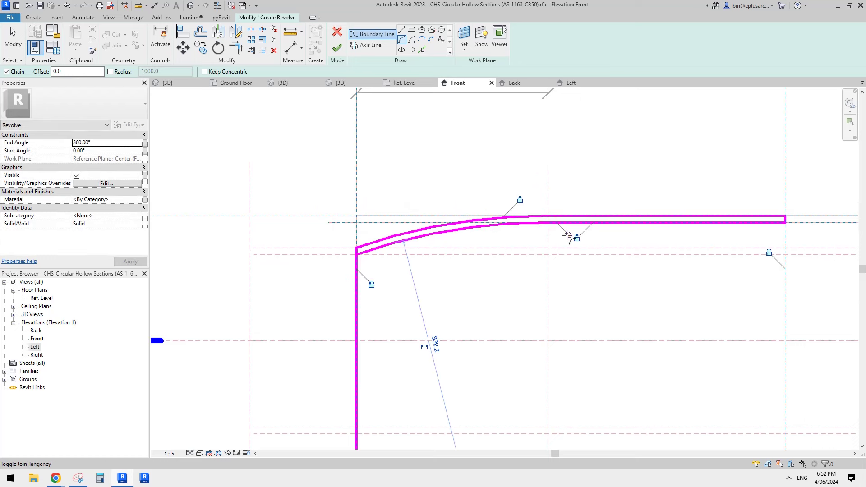
{"action": "key", "text": "Escape"}
{"action": "key", "text": "Escape"}
Trim the first-end vertical boundary line into a corner with the inner arc to close the tapered wall profile.
{"action": "scroll", "coordinate": [373, 257], "scroll_direction": "up", "scroll_amount": 2}
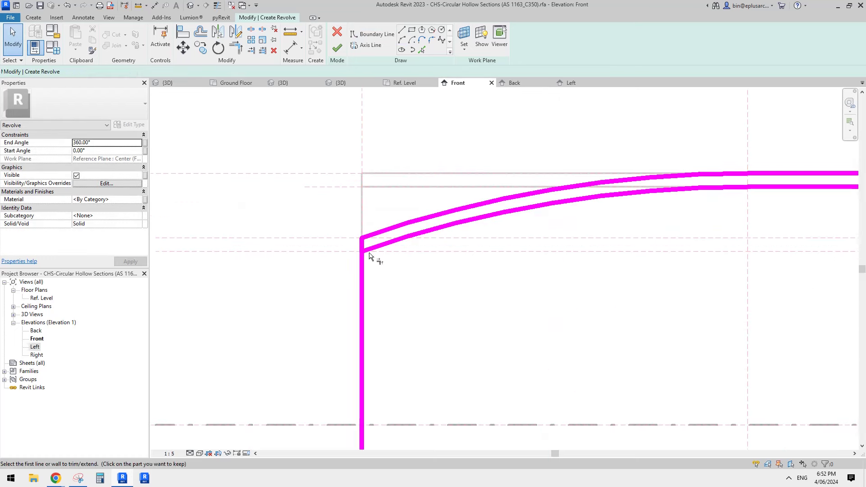
{"action": "scroll", "coordinate": [513, 238], "scroll_direction": "down", "scroll_amount": 4}
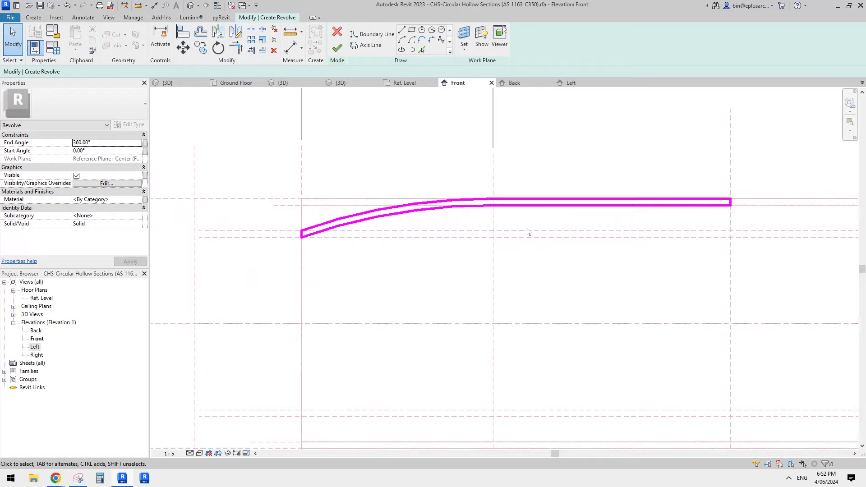
{"action": "scroll", "coordinate": [417, 225], "scroll_direction": "up", "scroll_amount": 3}
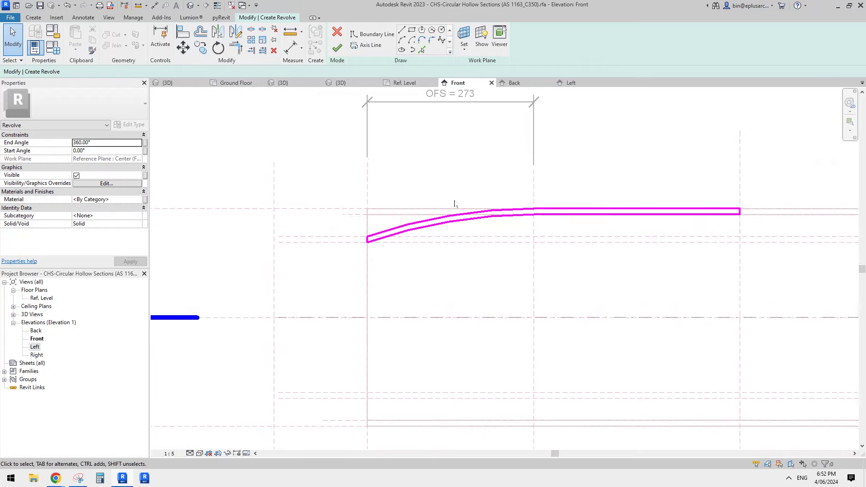
{"action": "middle_click_drag", "start_coordinate": [547, 185], "coordinate": [547, 192]}
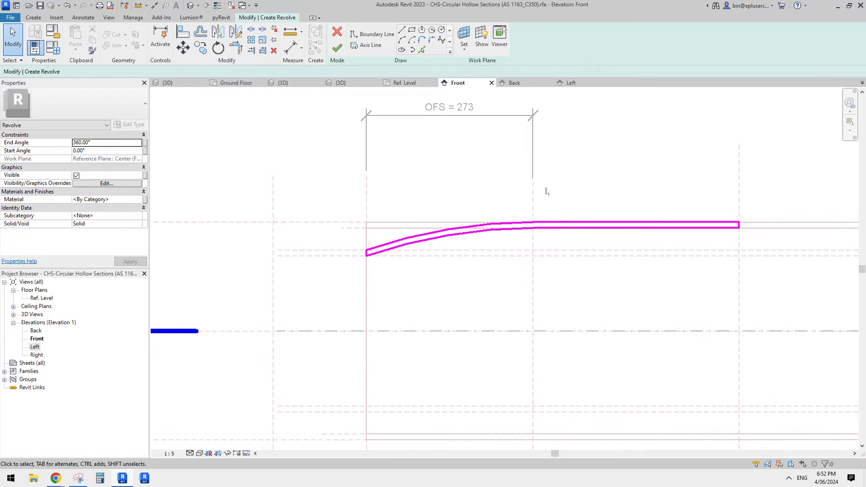
Show Automatic Sketch Dimensions in the Front view and inspect those on the revolve profile and axis line.
{"action": "key", "text": "v"}
{"action": "key", "text": "v"}
{"action": "left_click", "coordinate": [129, 116]}
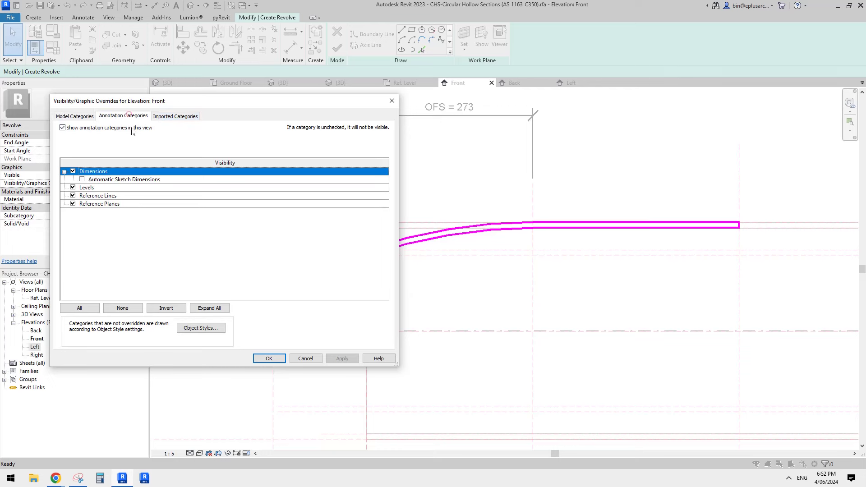
{"action": "left_click", "coordinate": [82, 179]}
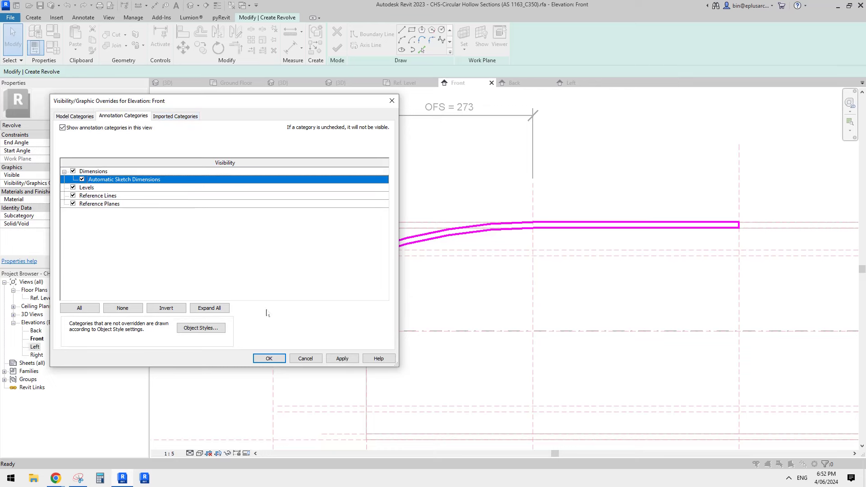
{"action": "left_click", "coordinate": [269, 359]}
{"action": "scroll", "coordinate": [429, 296], "scroll_direction": "down", "scroll_amount": 1}
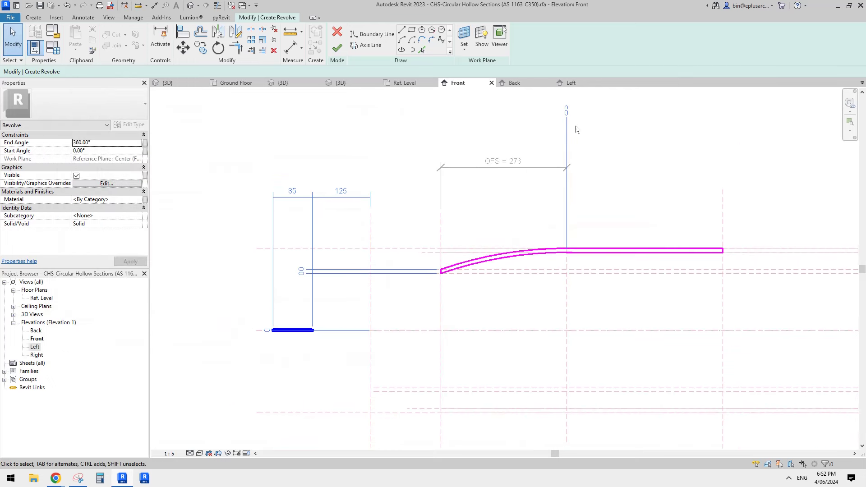
{"action": "scroll", "coordinate": [369, 282], "scroll_direction": "down", "scroll_amount": 1}
{"action": "middle_click_drag", "start_coordinate": [465, 272], "coordinate": [423, 271]}
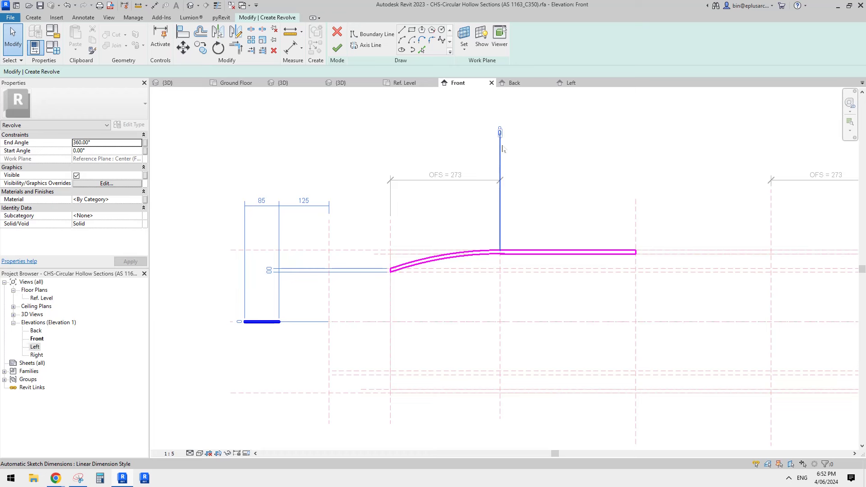
{"action": "middle_click_drag", "start_coordinate": [503, 218], "coordinate": [516, 199]}
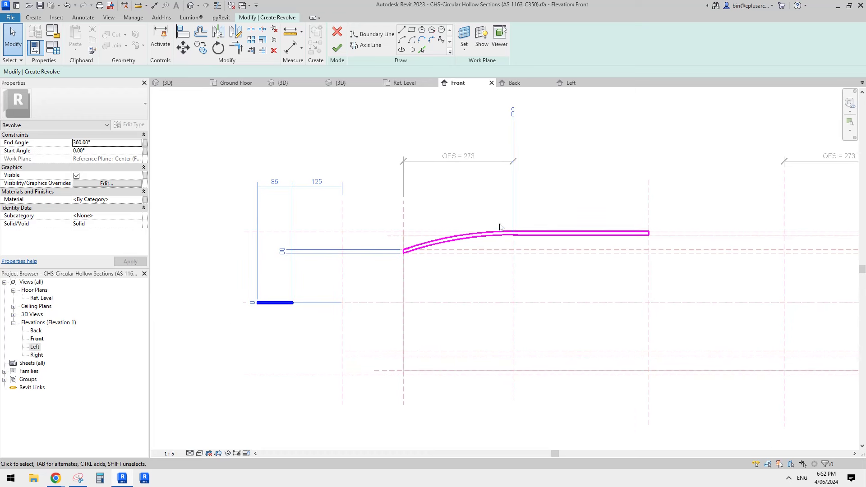
{"action": "middle_click_drag", "start_coordinate": [507, 224], "coordinate": [510, 229]}
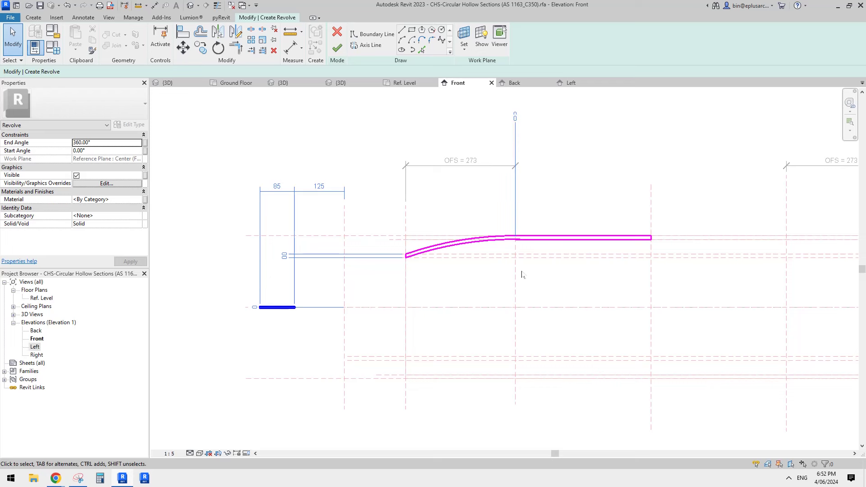
Align and lock the first-end endpoints of the inner and outer arcs to their reduced inner and outer wall planes.
{"action": "scroll", "coordinate": [391, 290], "scroll_direction": "up", "scroll_amount": 1}
{"action": "middle_click_drag", "start_coordinate": [410, 277], "coordinate": [432, 284]}
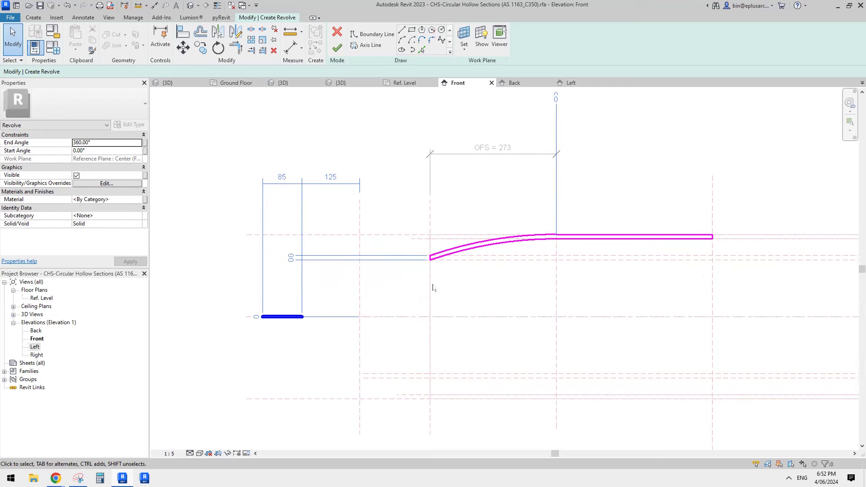
{"action": "key", "text": "a"}
{"action": "key", "text": "l"}
{"action": "scroll", "coordinate": [456, 271], "scroll_direction": "up", "scroll_amount": 2}
{"action": "scroll", "coordinate": [473, 259], "scroll_direction": "up", "scroll_amount": 1}
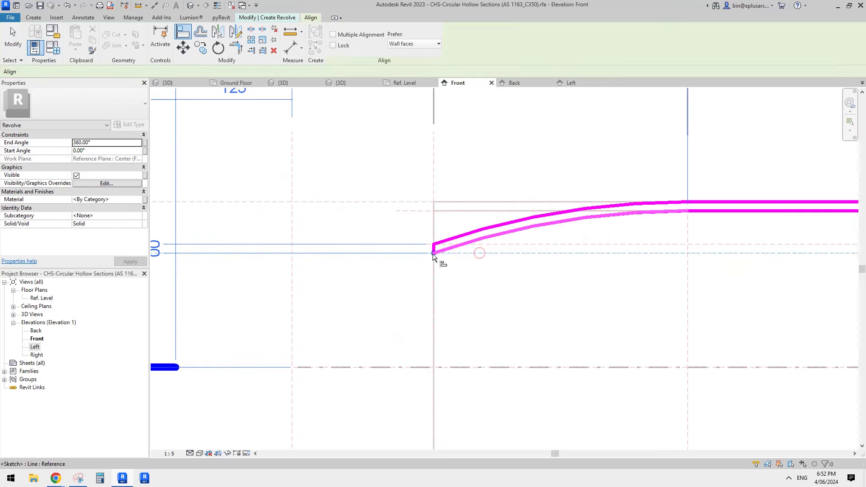
{"action": "left_click", "coordinate": [433, 254]}
{"action": "left_click", "coordinate": [560, 270]}
{"action": "left_click", "coordinate": [508, 244]}
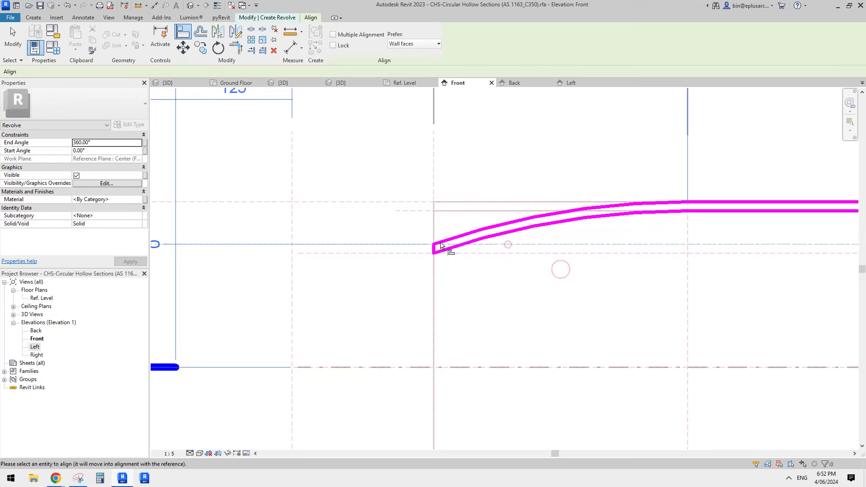
{"action": "left_click", "coordinate": [433, 244]}
{"action": "left_click", "coordinate": [561, 260]}
Align and lock the junction of the curved and straight wall lines to the vertical OFS reference plane.
{"action": "scroll", "coordinate": [560, 257], "scroll_direction": "down", "scroll_amount": 1}
{"action": "middle_click_drag", "start_coordinate": [621, 236], "coordinate": [568, 297]}
{"action": "left_click", "coordinate": [580, 306]}
{"action": "scroll", "coordinate": [575, 237], "scroll_direction": "down", "scroll_amount": 1}
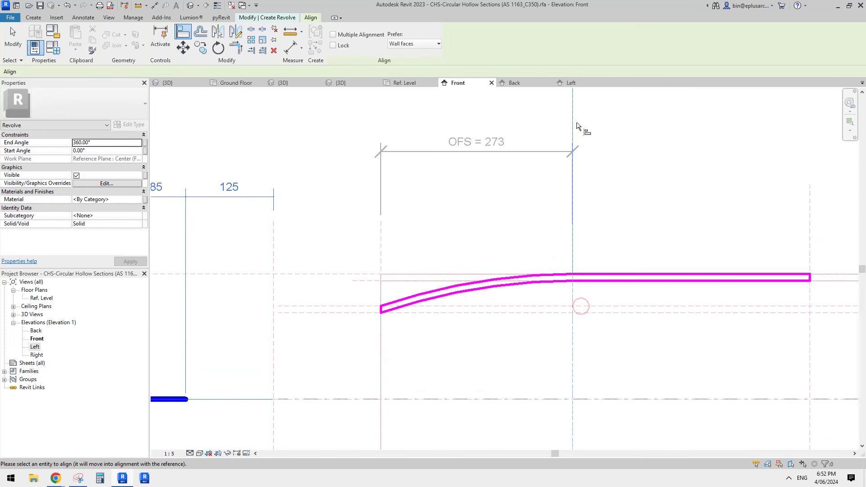
{"action": "scroll", "coordinate": [579, 252], "scroll_direction": "down", "scroll_amount": 1}
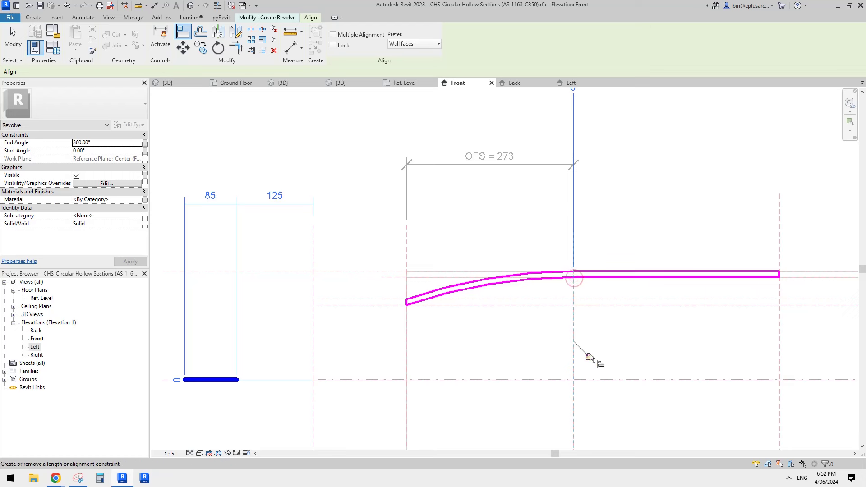
{"action": "left_click", "coordinate": [574, 274]}
{"action": "scroll", "coordinate": [571, 339], "scroll_direction": "down", "scroll_amount": 1}
{"action": "scroll", "coordinate": [658, 220], "scroll_direction": "down", "scroll_amount": 1}
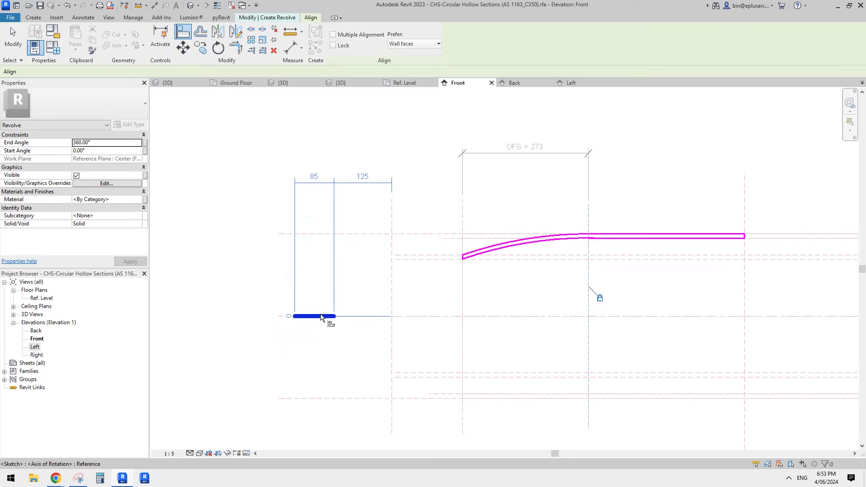
{"action": "middle_click_drag", "start_coordinate": [317, 320], "coordinate": [316, 313]}
{"action": "key", "text": "Escape"}
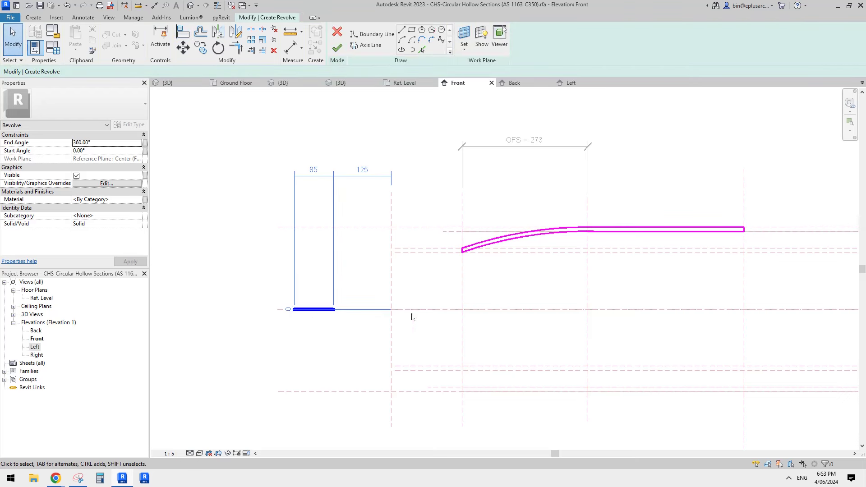
Align the revolve's axis line to the Ref. Level line and lock the alignment.
{"action": "middle_click_drag", "start_coordinate": [445, 315], "coordinate": [400, 294]}
{"action": "scroll", "coordinate": [388, 288], "scroll_direction": "down", "scroll_amount": 1}
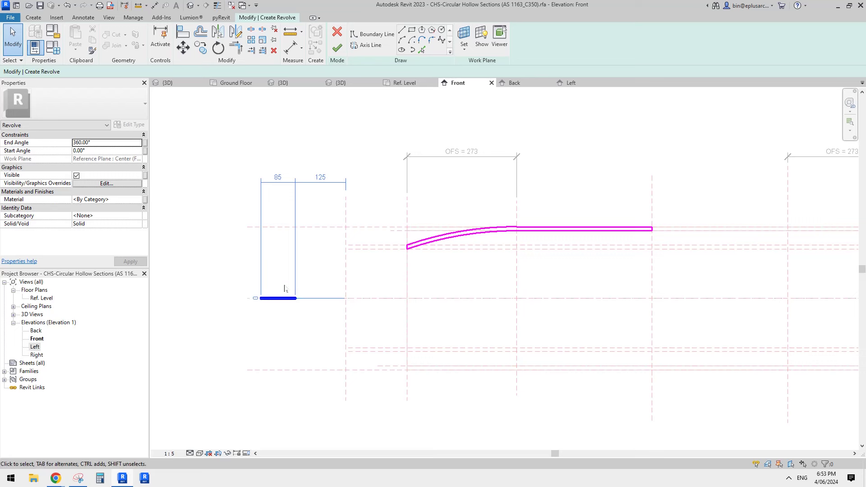
{"action": "middle_click_drag", "start_coordinate": [357, 267], "coordinate": [345, 265]}
{"action": "middle_click_drag", "start_coordinate": [407, 270], "coordinate": [388, 262]}
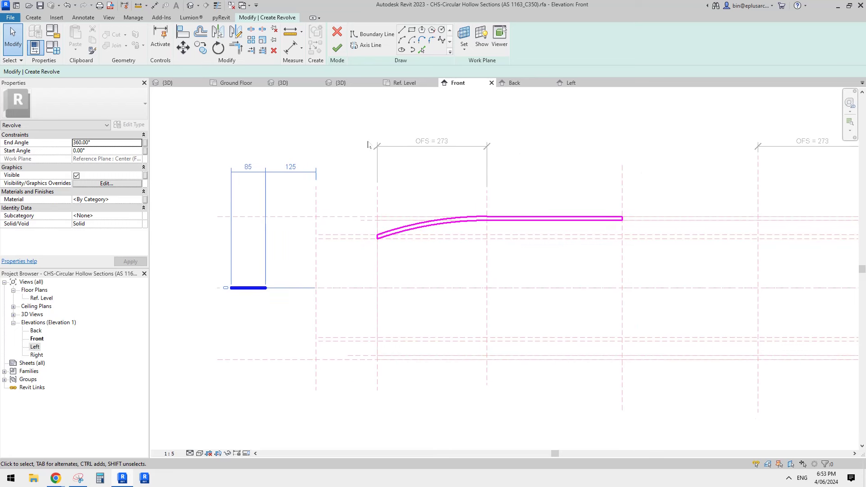
{"action": "middle_click_drag", "start_coordinate": [273, 287], "coordinate": [283, 287]}
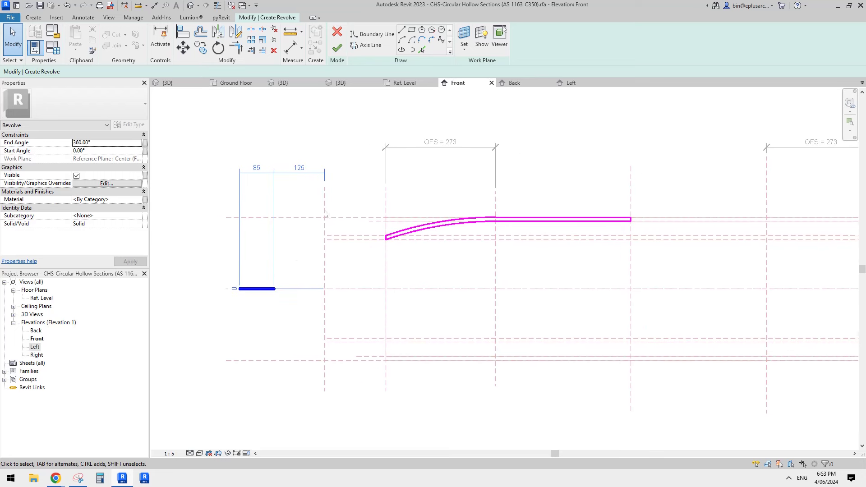
{"action": "middle_click_drag", "start_coordinate": [325, 215], "coordinate": [330, 220]}
{"action": "key", "text": "a"}
{"action": "key", "text": "l"}
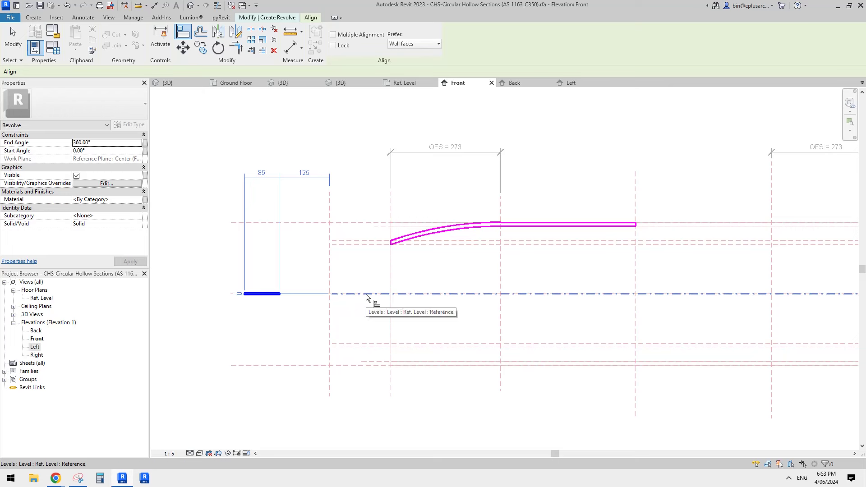
{"action": "left_click", "coordinate": [366, 294]}
{"action": "left_click", "coordinate": [270, 293]}
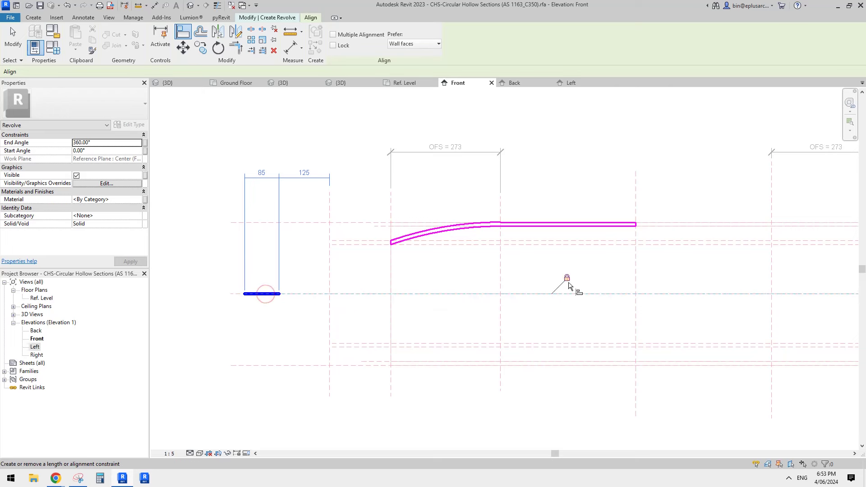
{"action": "middle_click_drag", "start_coordinate": [568, 285], "coordinate": [556, 284]}
{"action": "key", "text": "Escape"}
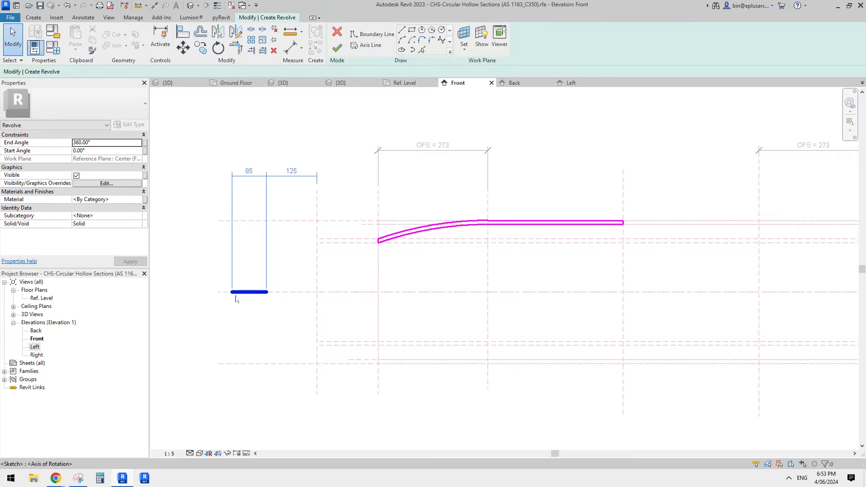
Finish the revolve sketch and set the Front view's visual style to Wireframe.
{"action": "middle_click_drag", "start_coordinate": [372, 216], "coordinate": [377, 228]}
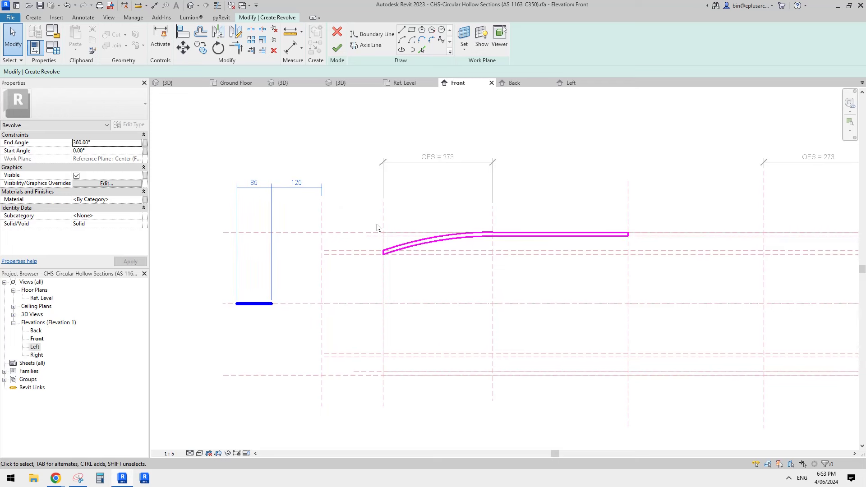
{"action": "left_click", "coordinate": [338, 50]}
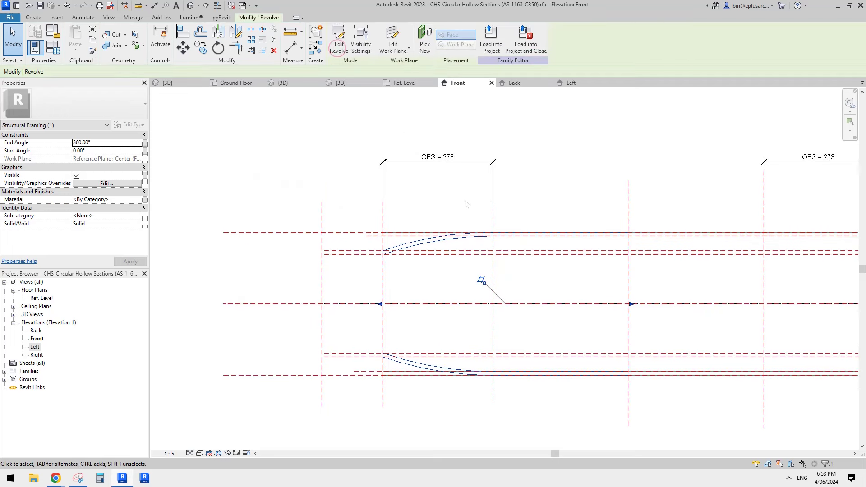
{"action": "middle_click_drag", "start_coordinate": [447, 282], "coordinate": [416, 275]}
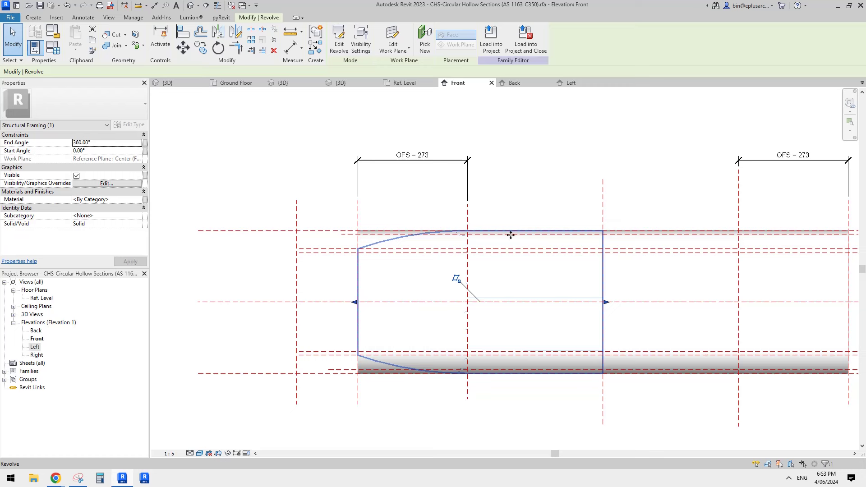
{"action": "middle_click_drag", "start_coordinate": [509, 235], "coordinate": [506, 237]}
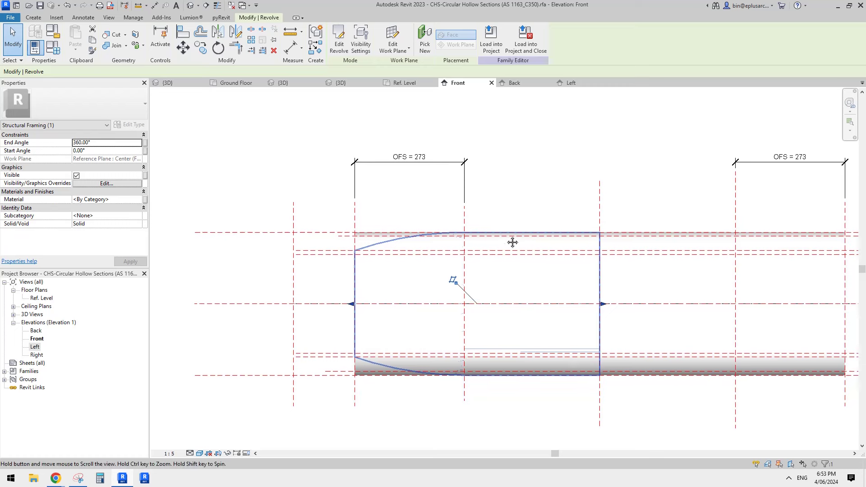
{"action": "key", "text": "w"}
{"action": "key", "text": "f"}
{"action": "left_click", "coordinate": [467, 202]}
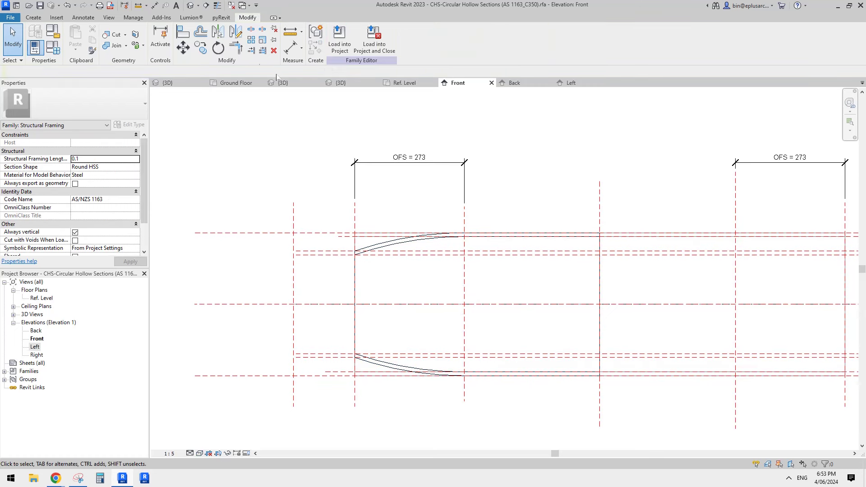
Open the 3D view and examine the original straight extrusion and its Visible setting around the tapered revolve.
{"action": "left_click", "coordinate": [191, 6]}
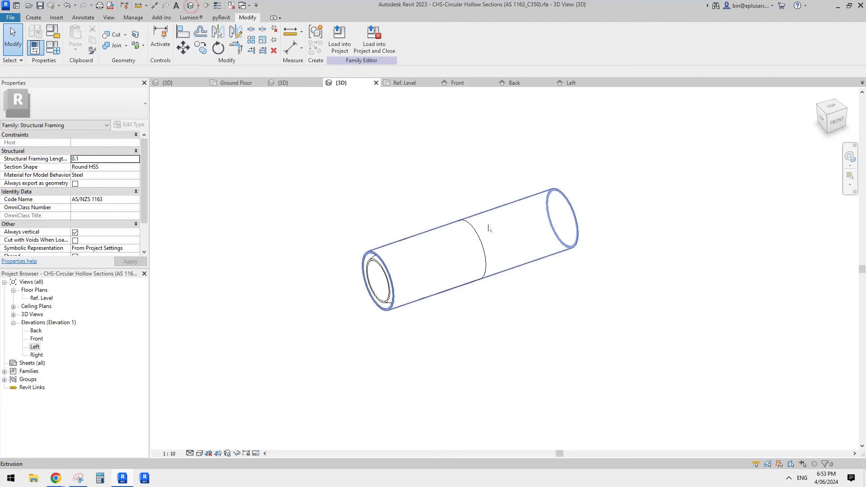
{"action": "scroll", "coordinate": [376, 282], "scroll_direction": "up", "scroll_amount": 3}
{"action": "left_click", "coordinate": [452, 242]}
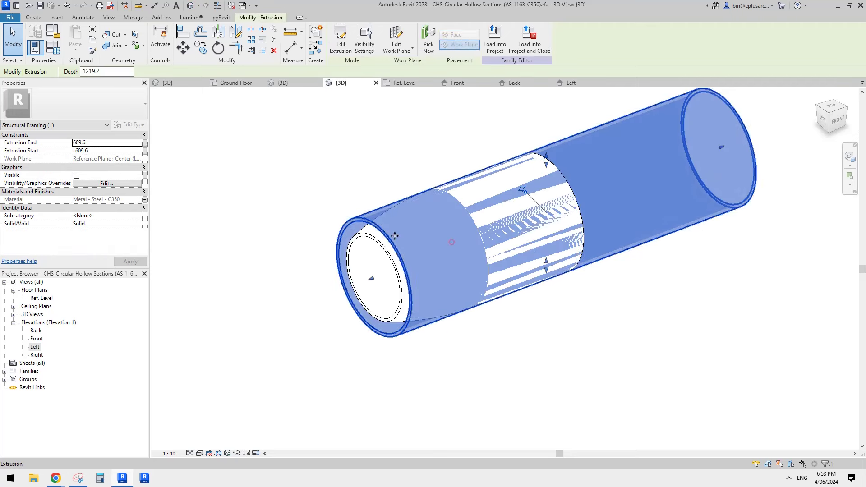
{"action": "key", "text": "Escape"}
{"action": "scroll", "coordinate": [347, 234], "scroll_direction": "up", "scroll_amount": 2}
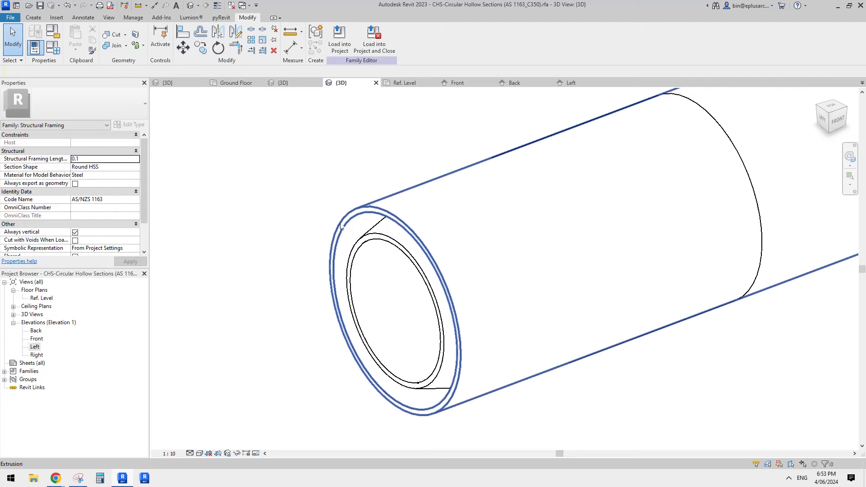
{"action": "scroll", "coordinate": [307, 239], "scroll_direction": "down", "scroll_amount": 2}
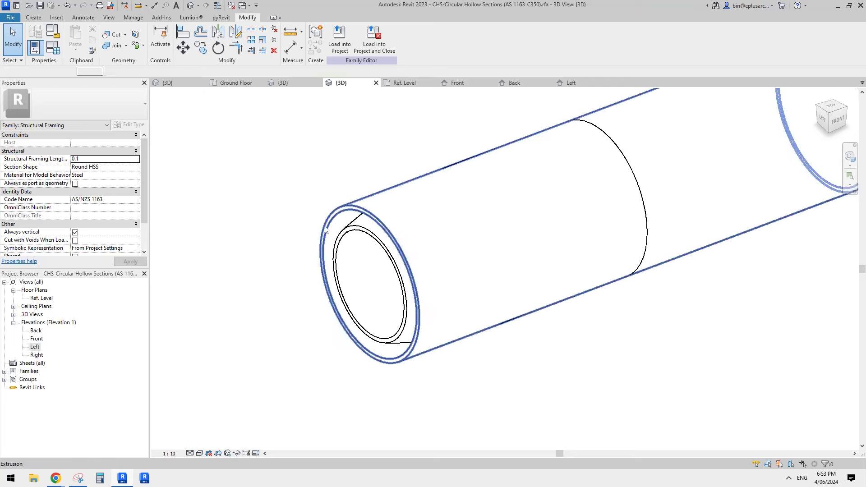
{"action": "left_click", "coordinate": [325, 229]}
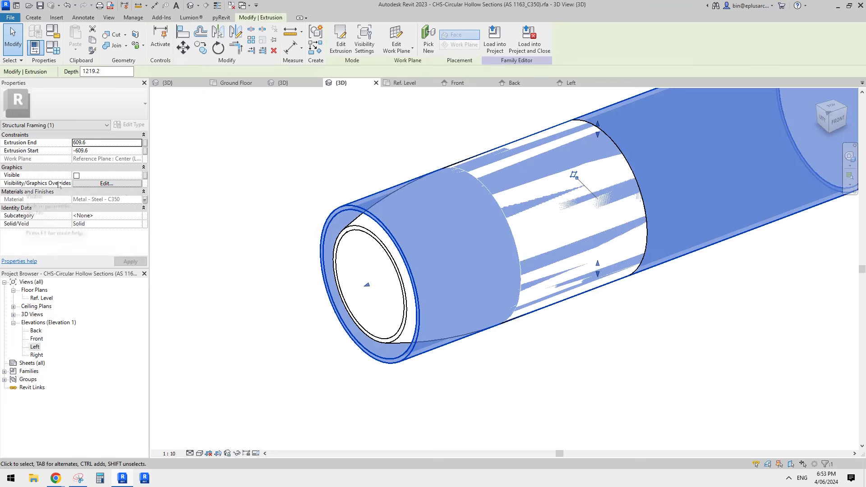
{"action": "key", "text": "Escape"}
{"action": "left_click", "coordinate": [383, 206]}
{"action": "scroll", "coordinate": [383, 206], "scroll_direction": "down", "scroll_amount": 1}
{"action": "middle_click_drag", "start_coordinate": [383, 206], "coordinate": [384, 219]}
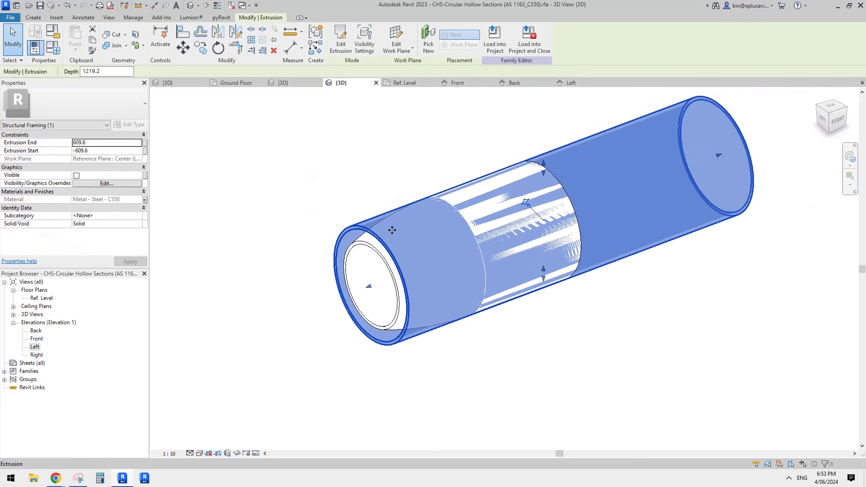
{"action": "middle_click_drag", "start_coordinate": [310, 216], "coordinate": [279, 225]}
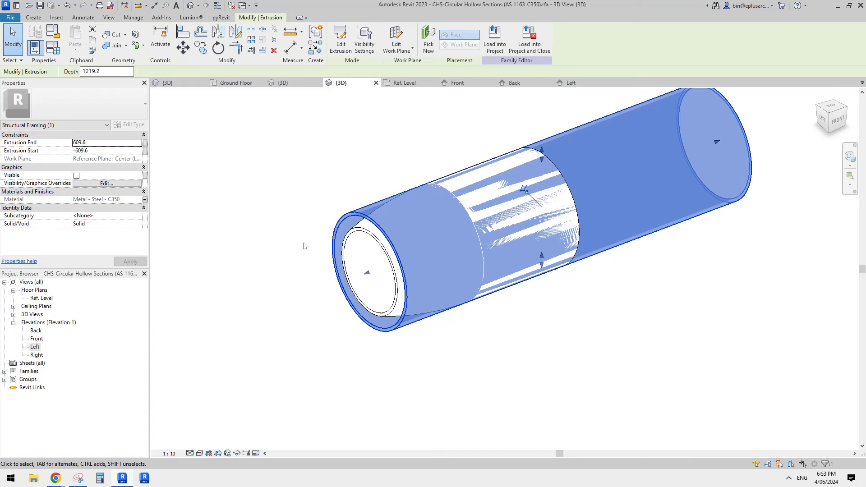
{"action": "key", "text": "Escape"}
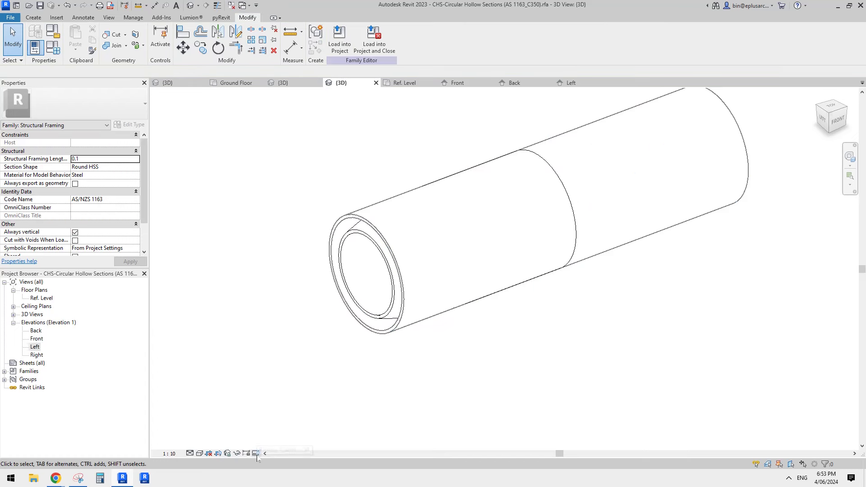
Turn on Preview Visibility in the 3D view and inspect the tapered revolve on its own.
{"action": "left_click", "coordinate": [257, 453]}
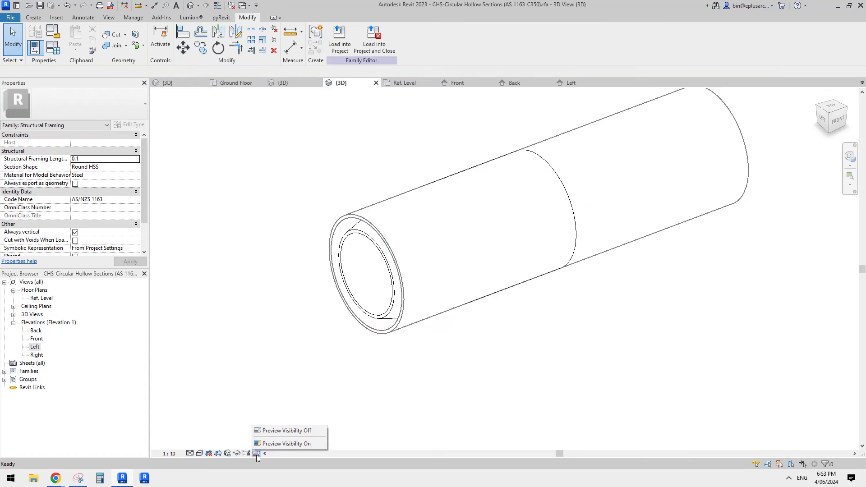
{"action": "left_click", "coordinate": [281, 444]}
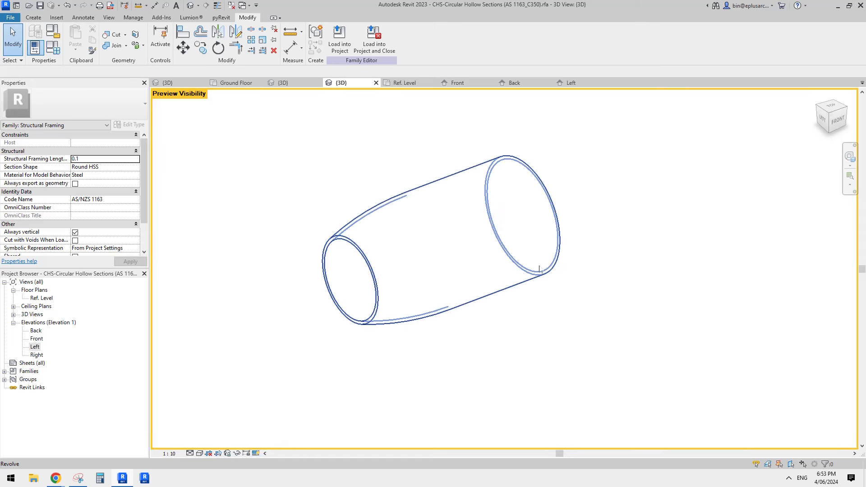
{"action": "left_click", "coordinate": [436, 253]}
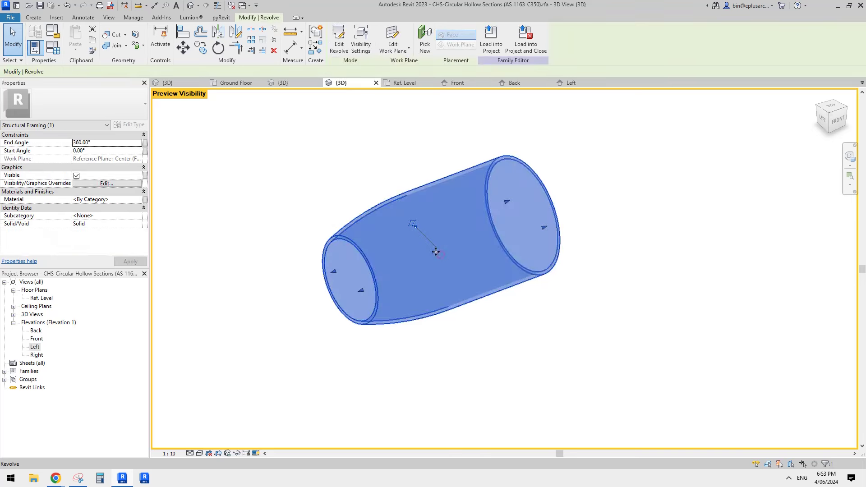
{"action": "left_click", "coordinate": [344, 204]}
{"action": "mouse_move", "coordinate": [344, 205]}
{"action": "middle_mouse_down", "text": "shift"}
{"action": "mouse_move", "coordinate": [424, 246]}
{"action": "mouse_move", "coordinate": [473, 155]}
{"action": "mouse_move", "coordinate": [381, 193]}
{"action": "mouse_move", "coordinate": [381, 236]}
{"action": "mouse_move", "coordinate": [508, 279]}
{"action": "mouse_move", "coordinate": [433, 297]}
{"action": "middle_mouse_up", "text": "shift"}
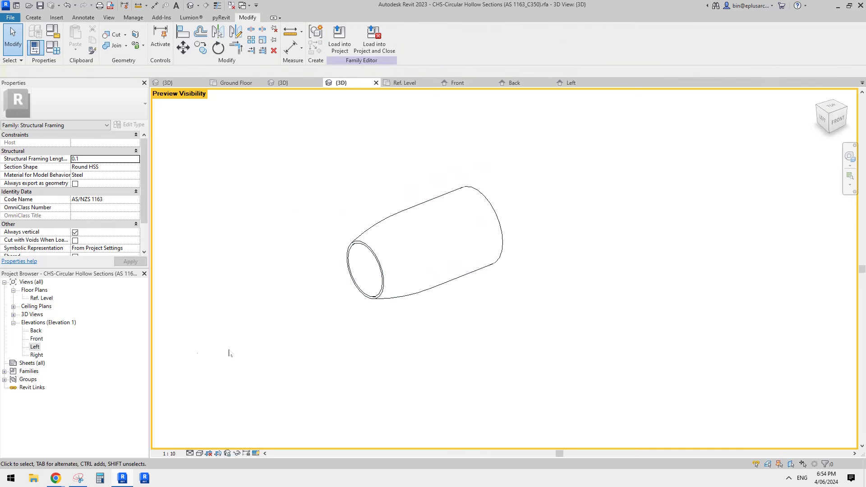
Reopen the tapered revolve's sketch in the Front view and delete the short closing line at the Center (Left/Right) plane.
{"action": "double_click", "coordinate": [36, 347]}
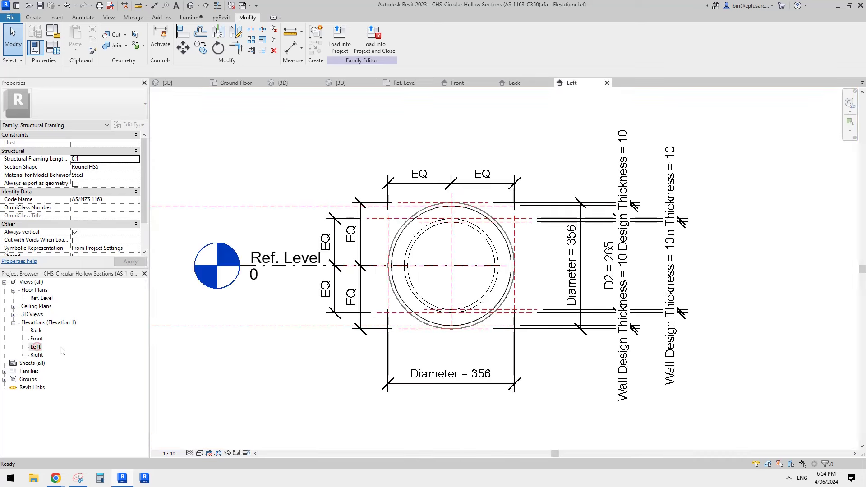
{"action": "double_click", "coordinate": [37, 339]}
{"action": "left_click", "coordinate": [395, 243]}
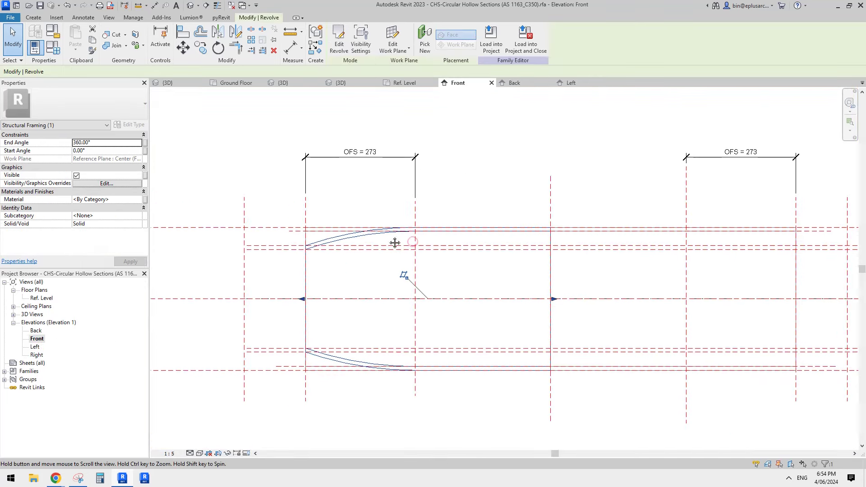
{"action": "scroll", "coordinate": [379, 246], "scroll_direction": "down", "scroll_amount": 2}
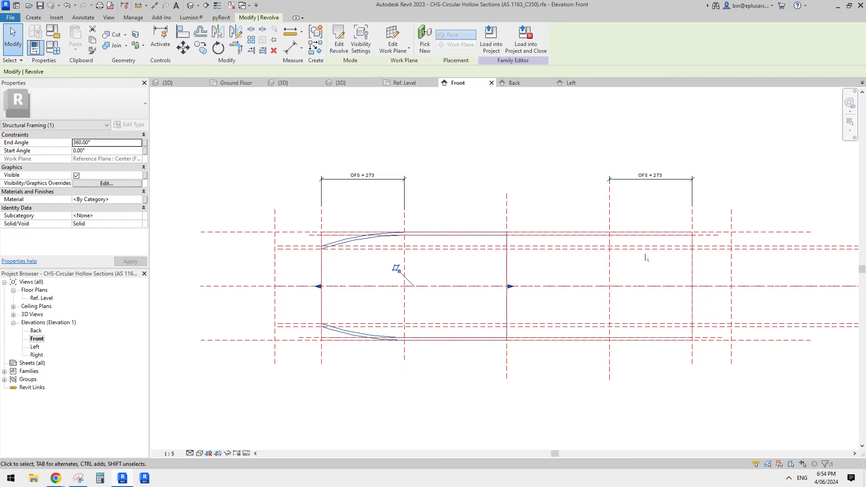
{"action": "left_click", "coordinate": [339, 44]}
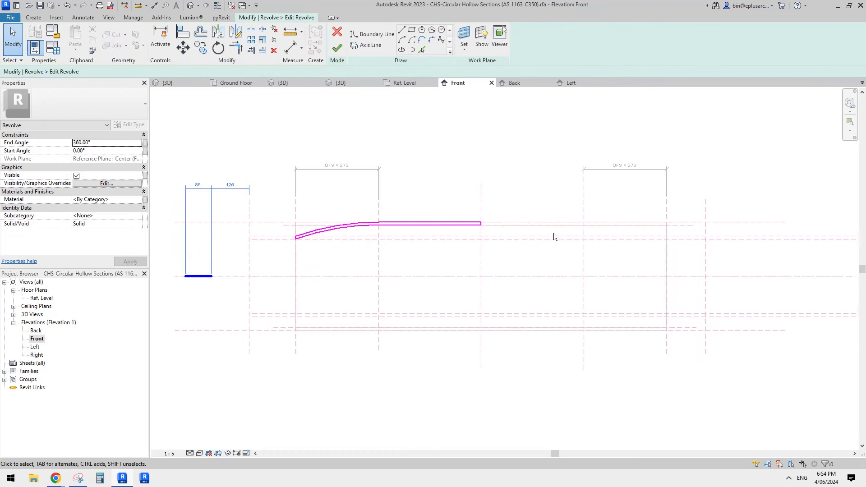
{"action": "left_click_drag", "start_coordinate": [456, 206], "coordinate": [511, 239]}
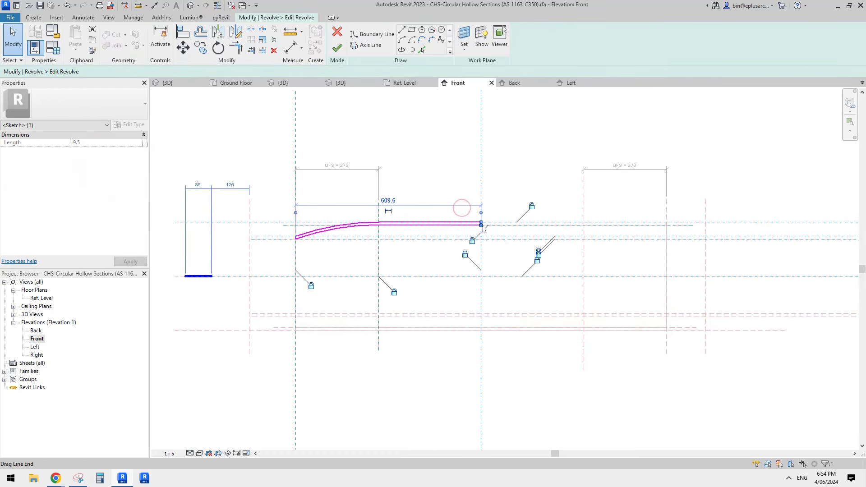
{"action": "key", "text": "Escape"}
Mirror a copy of the tapered wall profile about the Center (Left/Right) reference plane.
{"action": "left_click_drag", "start_coordinate": [271, 202], "coordinate": [495, 261]}
{"action": "key", "text": "m"}
{"action": "key", "text": "m"}
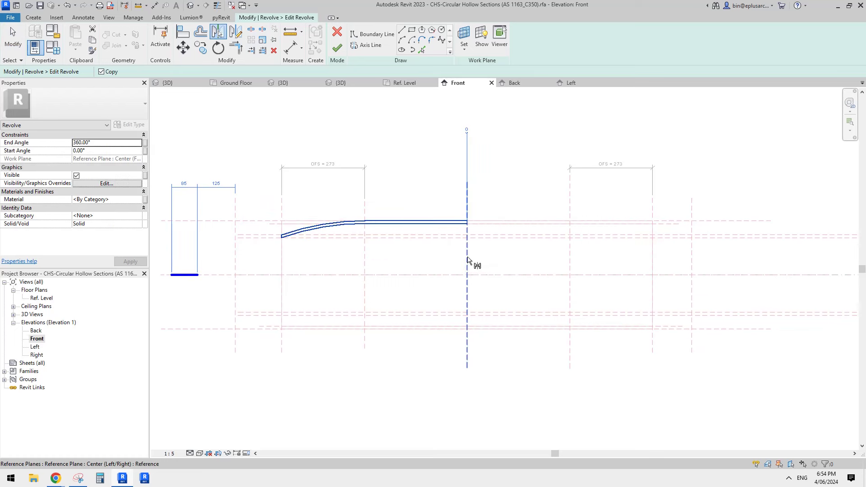
{"action": "left_click", "coordinate": [467, 260]}
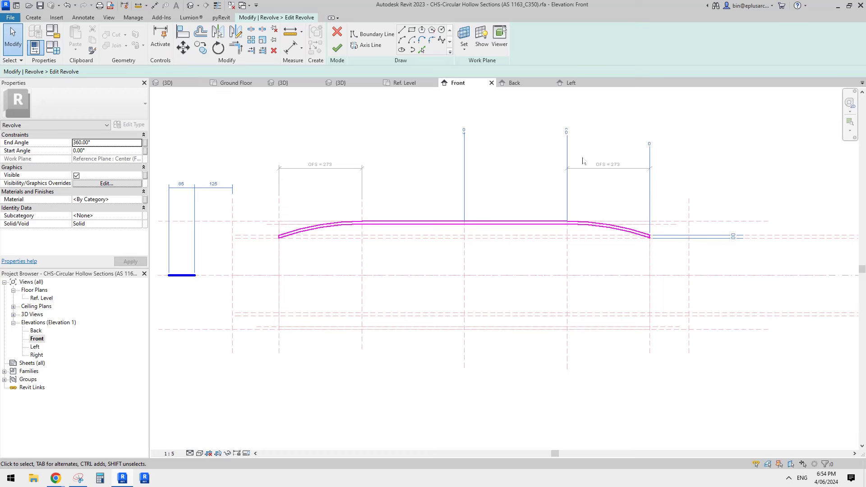
Align the straight wall lines' endpoint at mid-length to the Center (Left/Right) reference plane.
{"action": "scroll", "coordinate": [572, 188], "scroll_direction": "up", "scroll_amount": 2}
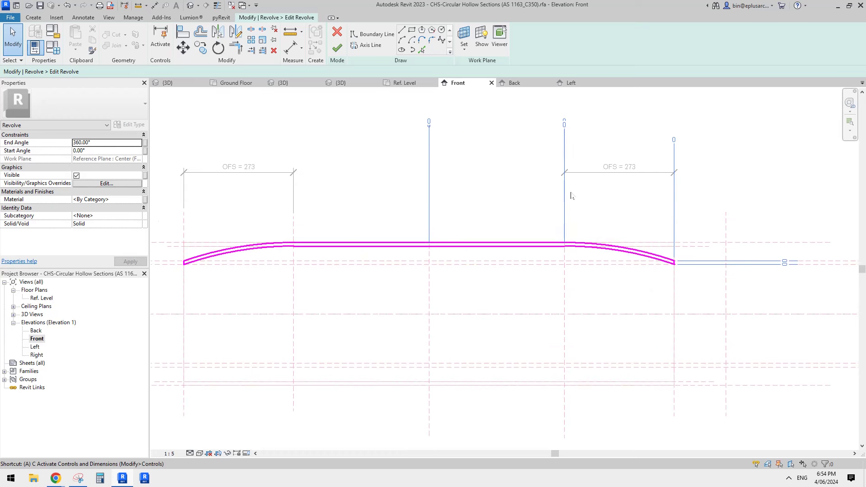
{"action": "middle_click_drag", "start_coordinate": [573, 223], "coordinate": [539, 220]}
{"action": "key", "text": "a"}
{"action": "key", "text": "l"}
{"action": "scroll", "coordinate": [570, 238], "scroll_direction": "up", "scroll_amount": 2}
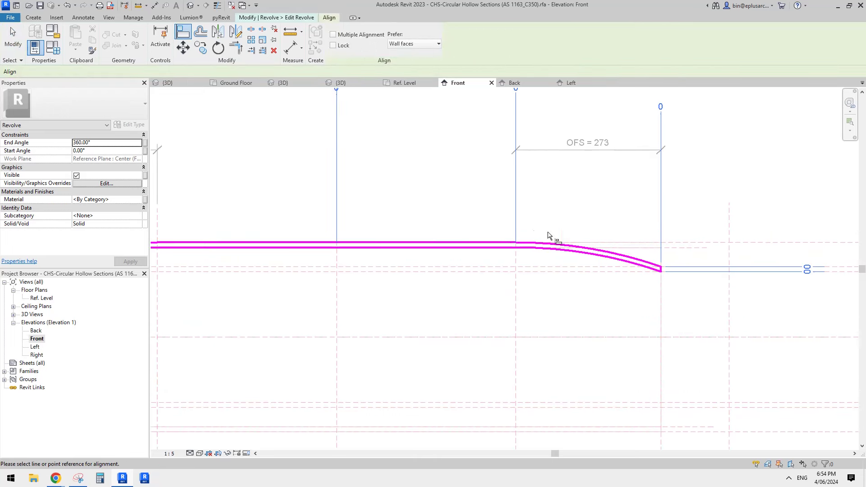
{"action": "scroll", "coordinate": [501, 260], "scroll_direction": "down", "scroll_amount": 1}
{"action": "middle_click_drag", "start_coordinate": [502, 260], "coordinate": [580, 281]}
{"action": "left_click", "coordinate": [441, 327]}
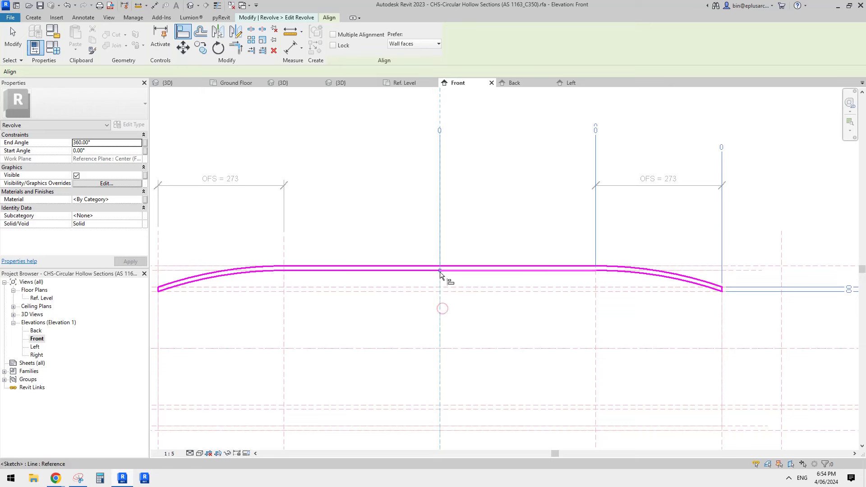
{"action": "left_click", "coordinate": [456, 284]}
Align the mirrored profile's endpoints, where the straight wall meets the curves, to the inner OFS reference plane.
{"action": "middle_click_drag", "start_coordinate": [528, 277], "coordinate": [470, 287]}
{"action": "left_click", "coordinate": [535, 314]}
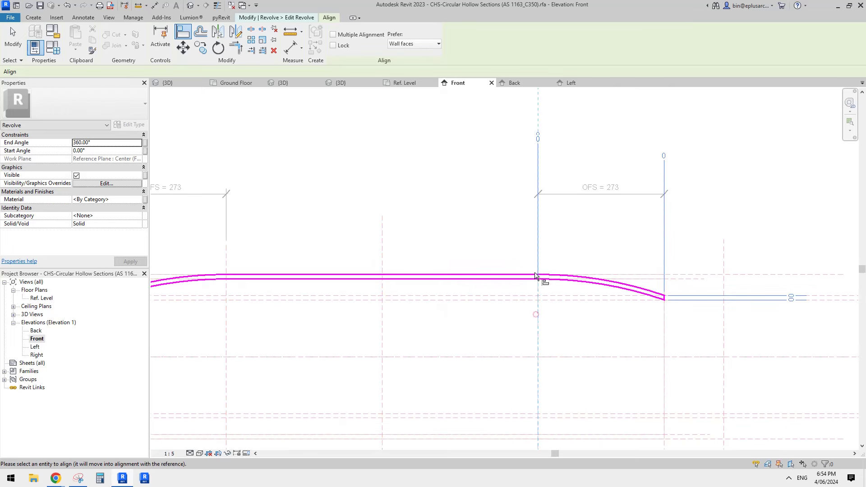
{"action": "left_click", "coordinate": [539, 275]}
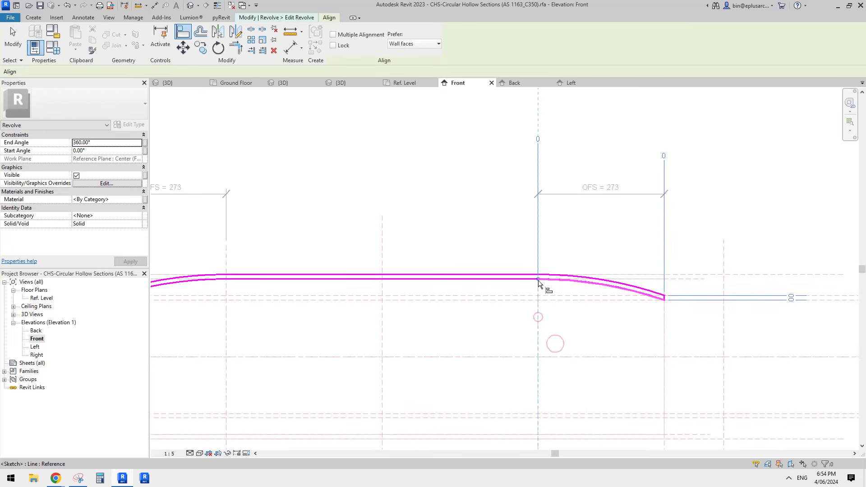
Align the mirrored profile's short end line to the Member Right reference plane and lock the alignment.
{"action": "scroll", "coordinate": [638, 338], "scroll_direction": "up", "scroll_amount": 3}
{"action": "left_click", "coordinate": [663, 312]}
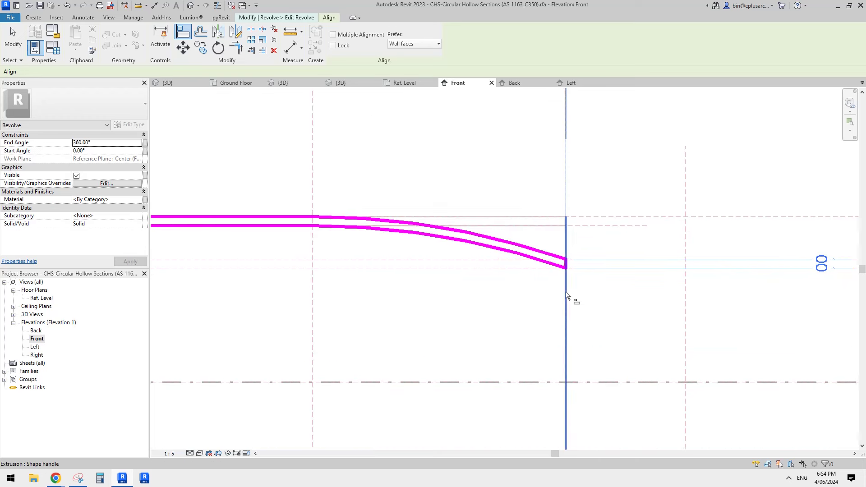
{"action": "left_click", "coordinate": [565, 293]}
{"action": "scroll", "coordinate": [613, 302], "scroll_direction": "down", "scroll_amount": 1}
{"action": "middle_click_drag", "start_coordinate": [618, 311], "coordinate": [603, 274]}
{"action": "scroll", "coordinate": [573, 327], "scroll_direction": "down", "scroll_amount": 2}
{"action": "middle_click_drag", "start_coordinate": [573, 326], "coordinate": [566, 274]}
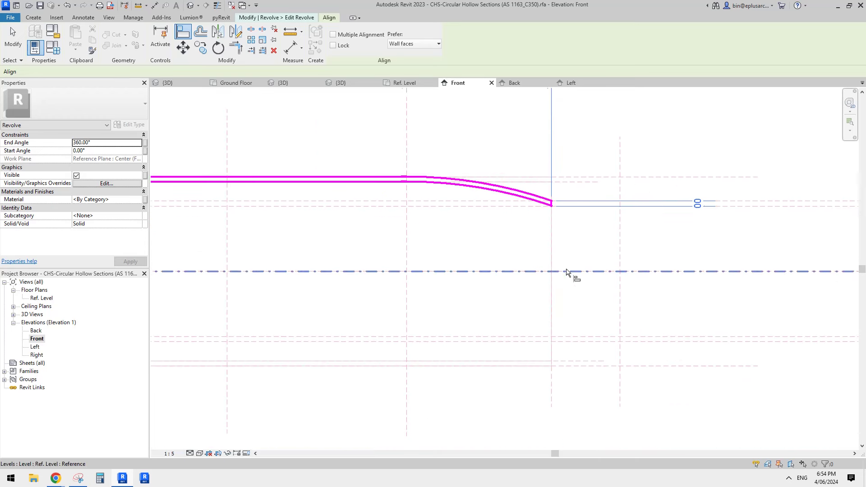
{"action": "scroll", "coordinate": [563, 274], "scroll_direction": "down", "scroll_amount": 1}
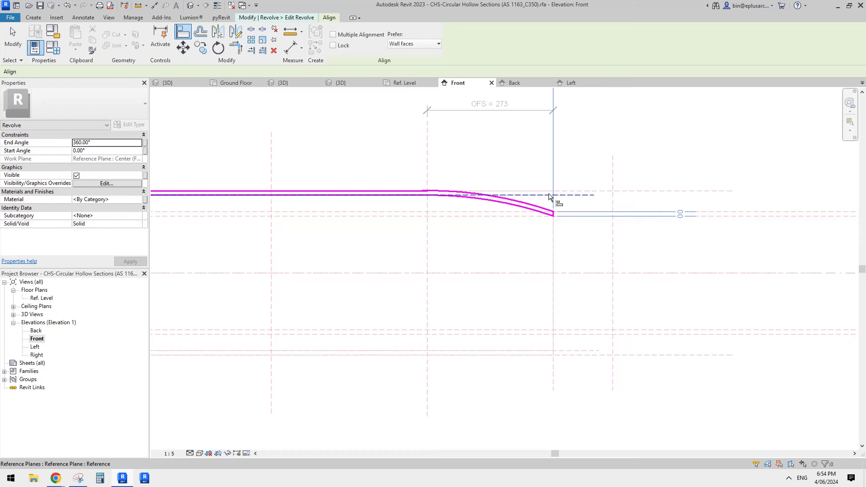
{"action": "middle_click_drag", "start_coordinate": [576, 265], "coordinate": [578, 251]}
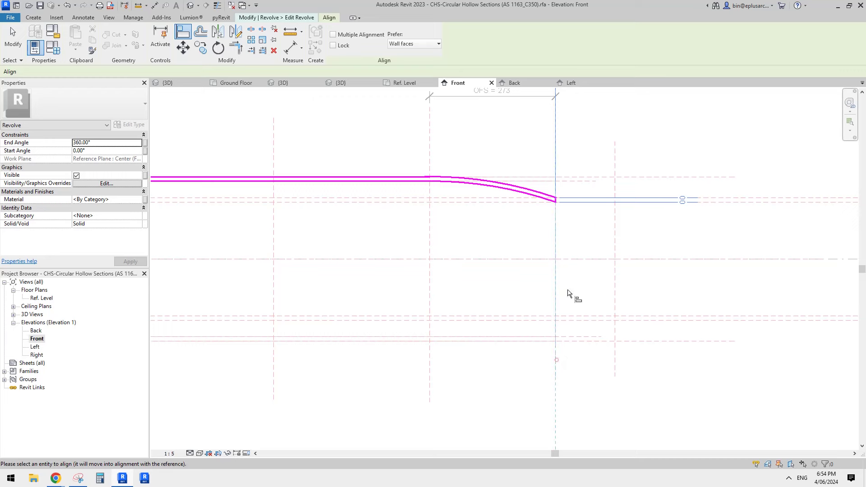
{"action": "scroll", "coordinate": [561, 202], "scroll_direction": "up", "scroll_amount": 4}
{"action": "scroll", "coordinate": [562, 203], "scroll_direction": "up", "scroll_amount": 1}
{"action": "left_click", "coordinate": [561, 196]}
{"action": "scroll", "coordinate": [565, 210], "scroll_direction": "down", "scroll_amount": 1}
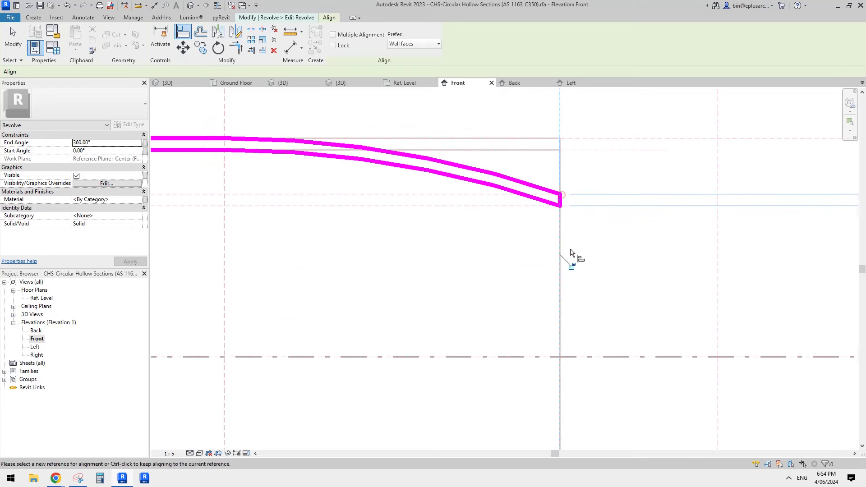
{"action": "left_click", "coordinate": [571, 264]}
Align the outer curve's endpoint at the Member Right end to the upper D2 reference plane.
{"action": "scroll", "coordinate": [569, 259], "scroll_direction": "down", "scroll_amount": 2}
{"action": "scroll", "coordinate": [588, 274], "scroll_direction": "down", "scroll_amount": 1}
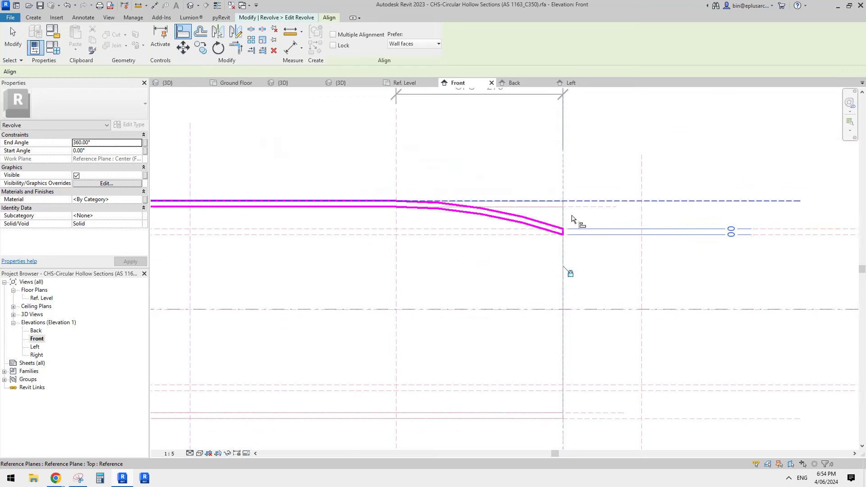
{"action": "scroll", "coordinate": [573, 270], "scroll_direction": "down", "scroll_amount": 1}
{"action": "scroll", "coordinate": [587, 266], "scroll_direction": "down", "scroll_amount": 2}
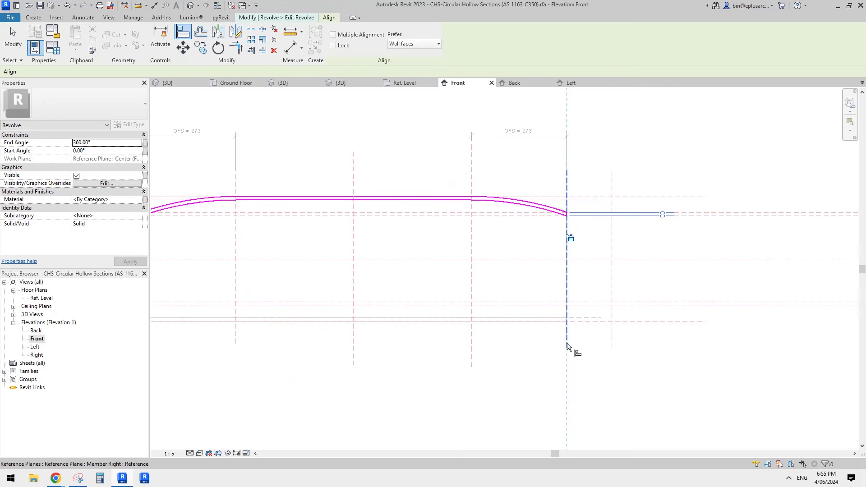
{"action": "scroll", "coordinate": [595, 232], "scroll_direction": "up", "scroll_amount": 2}
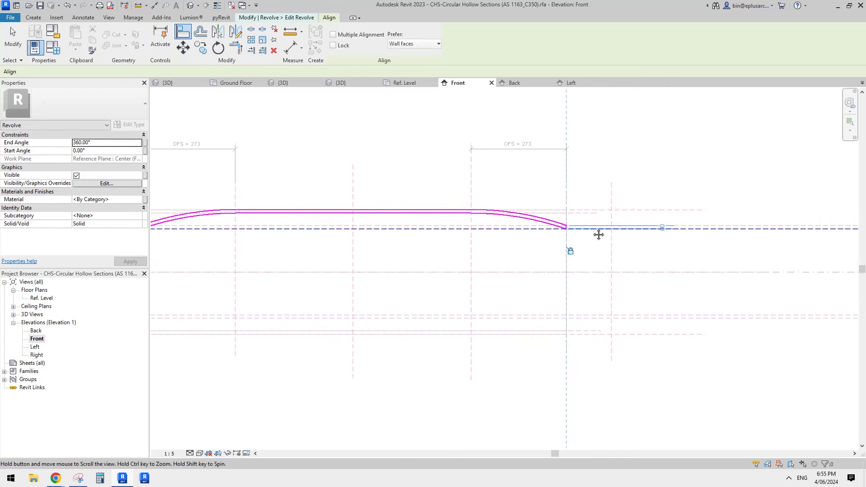
{"action": "left_click", "coordinate": [591, 232]}
{"action": "scroll", "coordinate": [581, 237], "scroll_direction": "up", "scroll_amount": 2}
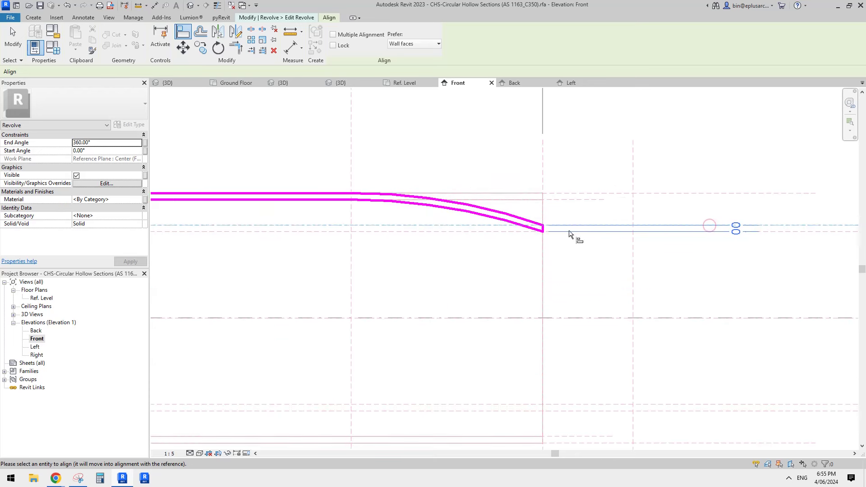
{"action": "scroll", "coordinate": [525, 232], "scroll_direction": "up", "scroll_amount": 1}
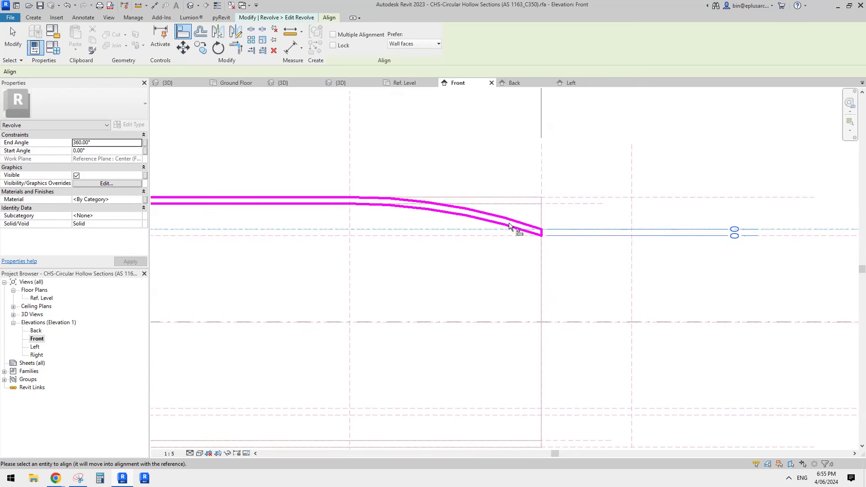
{"action": "scroll", "coordinate": [546, 233], "scroll_direction": "up", "scroll_amount": 1}
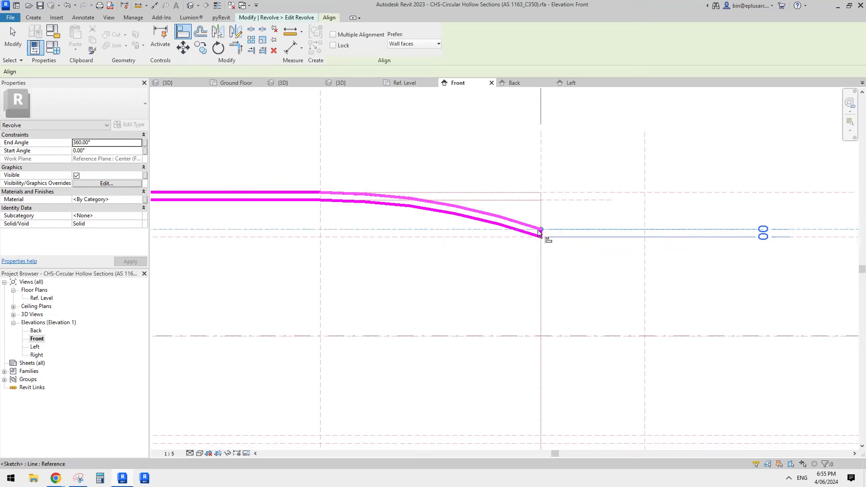
{"action": "left_click", "coordinate": [546, 235]}
Align the inner curve's endpoint at the Member Right end to the wall-thickness plane just inside the D2 plane.
{"action": "middle_click_drag", "start_coordinate": [607, 258], "coordinate": [501, 256]}
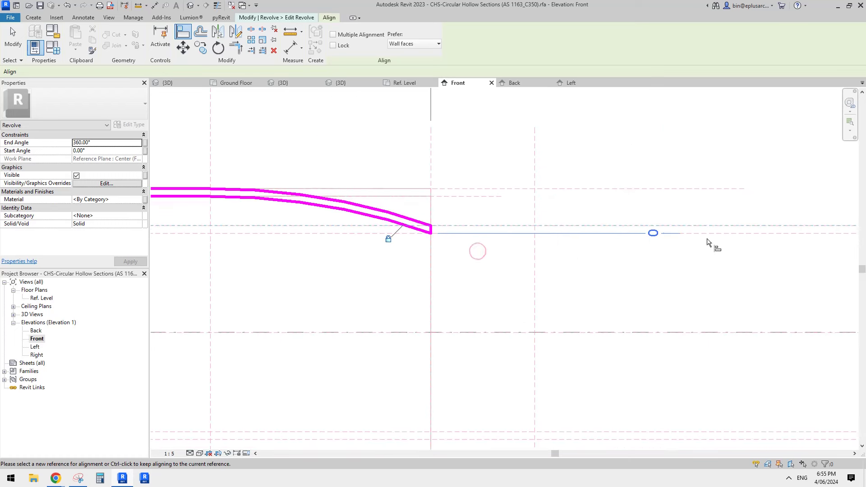
{"action": "left_click", "coordinate": [708, 236]}
{"action": "left_click", "coordinate": [432, 238]}
{"action": "scroll", "coordinate": [498, 247], "scroll_direction": "down", "scroll_amount": 3}
{"action": "middle_click_drag", "start_coordinate": [576, 266], "coordinate": [660, 265]}
{"action": "scroll", "coordinate": [660, 265], "scroll_direction": "down", "scroll_amount": 2}
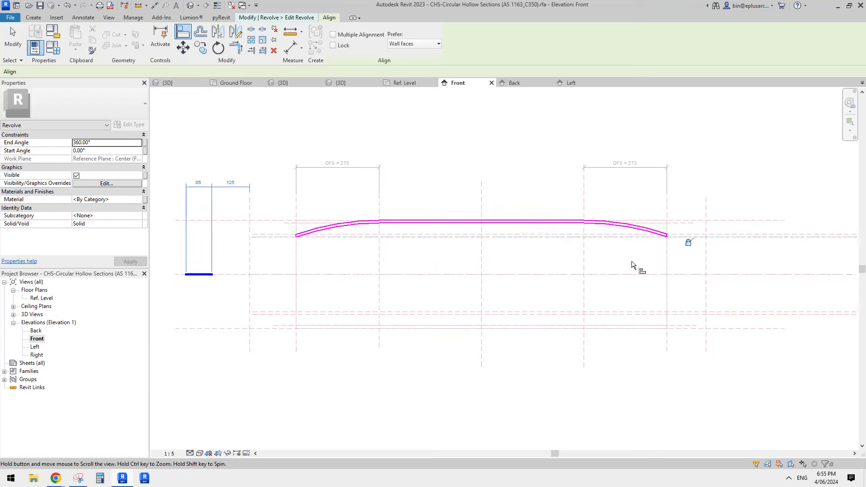
{"action": "key", "text": "Escape"}
Finish the revolve sketch and display the section tapered at both ends in the 3D view with the Shaded style.
{"action": "left_click", "coordinate": [338, 50]}
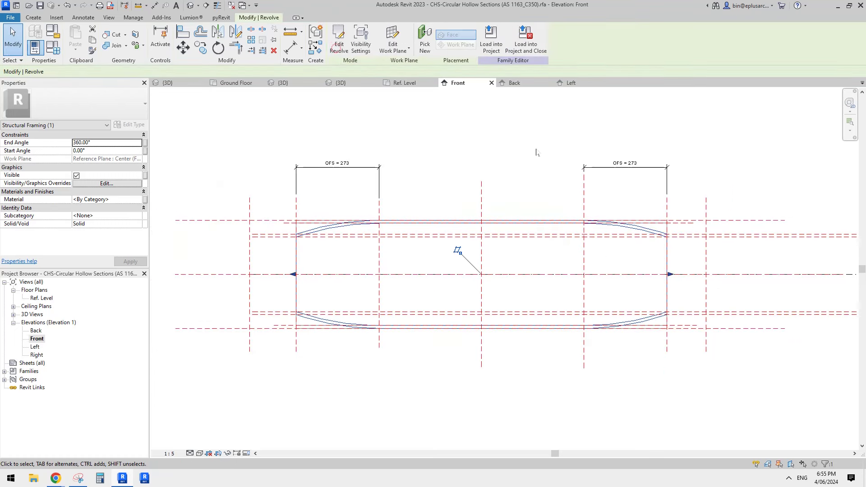
{"action": "scroll", "coordinate": [458, 247], "scroll_direction": "down", "scroll_amount": 2}
{"action": "left_click", "coordinate": [189, 6]}
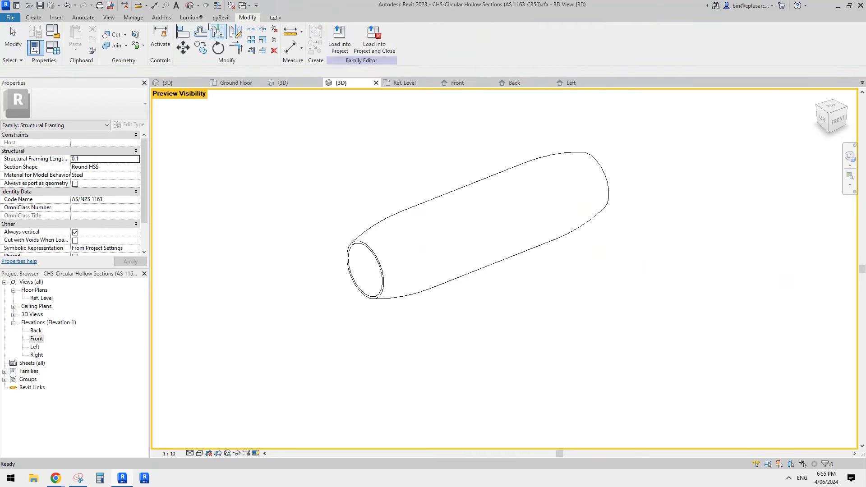
{"action": "mouse_move", "coordinate": [519, 217]}
{"action": "middle_mouse_down", "text": "shift"}
{"action": "mouse_move", "coordinate": [542, 187]}
{"action": "mouse_move", "coordinate": [496, 189]}
{"action": "mouse_move", "coordinate": [515, 231]}
{"action": "mouse_move", "coordinate": [404, 158]}
{"action": "mouse_move", "coordinate": [522, 245]}
{"action": "mouse_move", "coordinate": [474, 239]}
{"action": "middle_mouse_up", "text": "shift"}
{"action": "key", "text": "s"}
{"action": "key", "text": "d"}
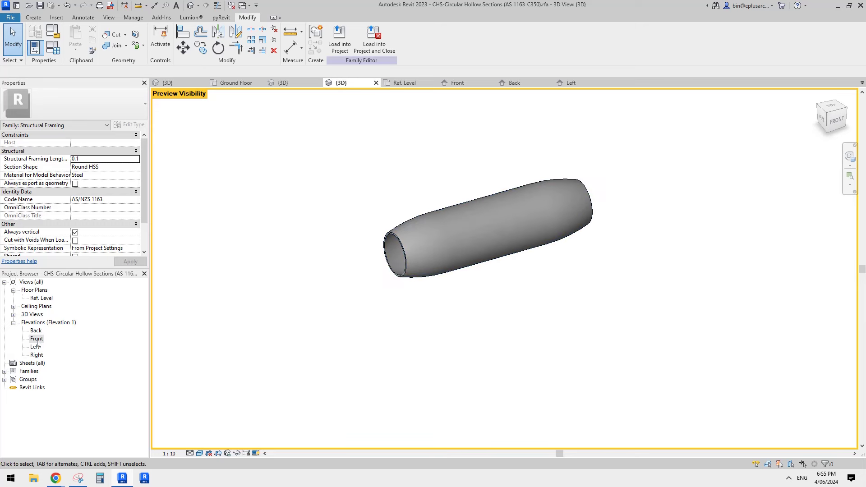
Set the OFS parameter of family type 355.6x9.5CHS to 500 and apply it to the revolve.
{"action": "left_click", "coordinate": [36, 347]}
{"action": "left_click", "coordinate": [295, 263]}
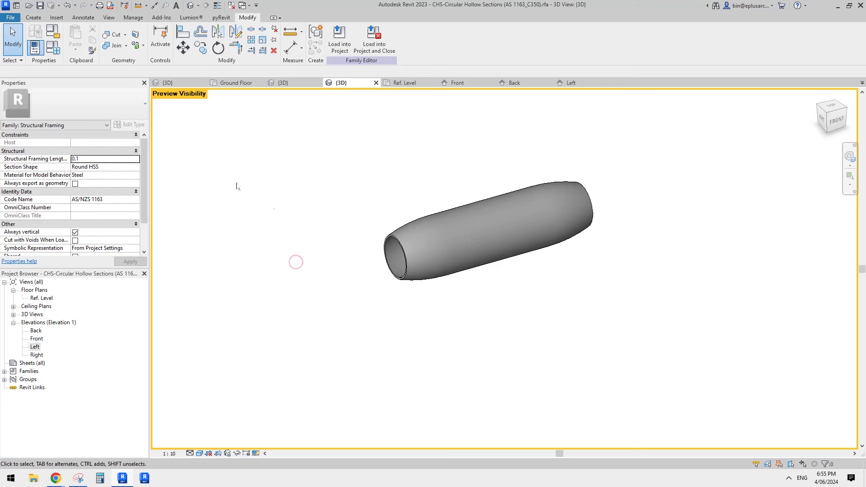
{"action": "scroll", "coordinate": [296, 217], "scroll_direction": "up", "scroll_amount": 1}
{"action": "left_click", "coordinate": [58, 49]}
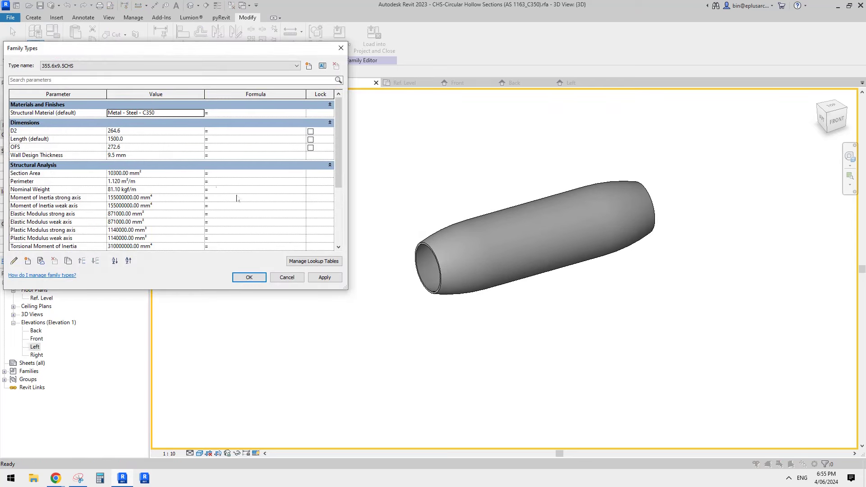
{"action": "left_click", "coordinate": [120, 148]}
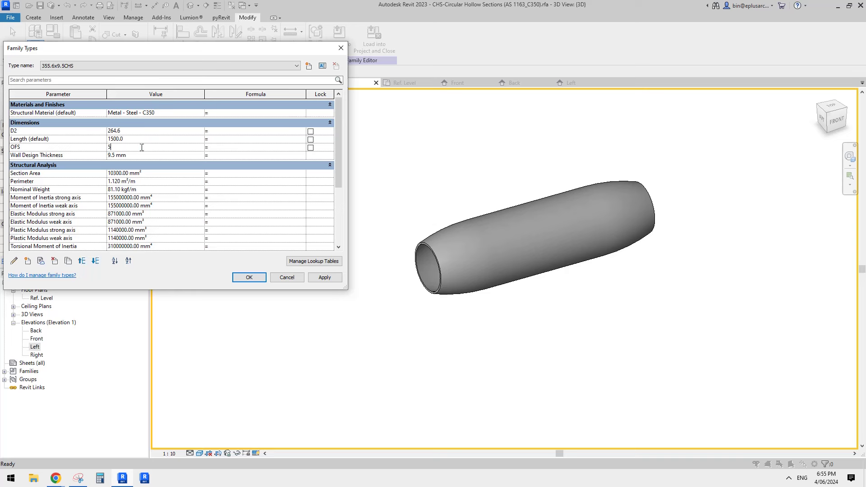
{"action": "left_click", "coordinate": [325, 278]}
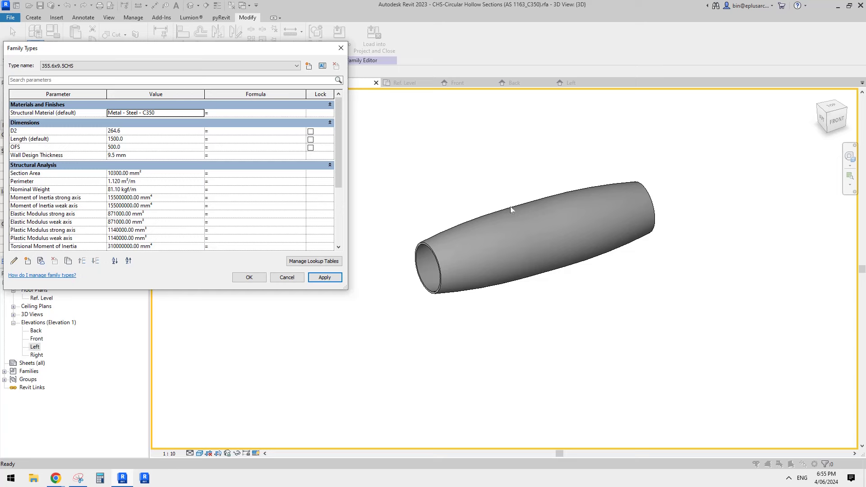
{"action": "left_click", "coordinate": [249, 277]}
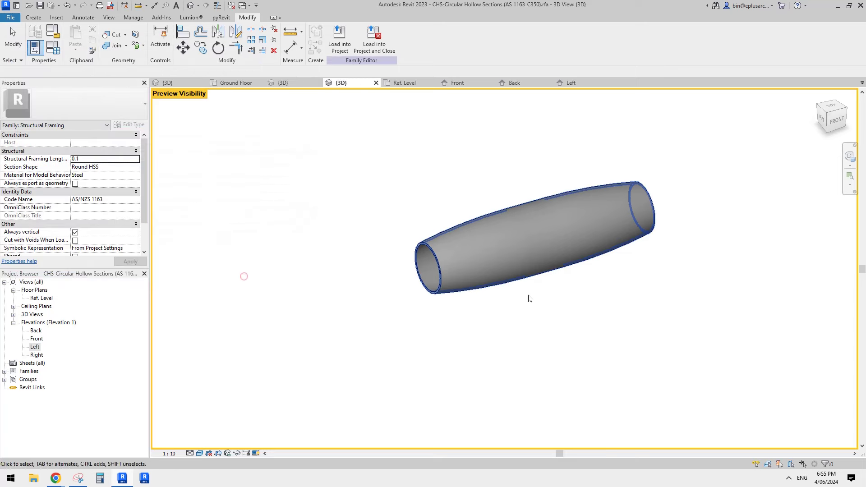
Set D2 to 200 in the family types of the CHS revolve and apply it.
{"action": "left_click", "coordinate": [523, 237]}
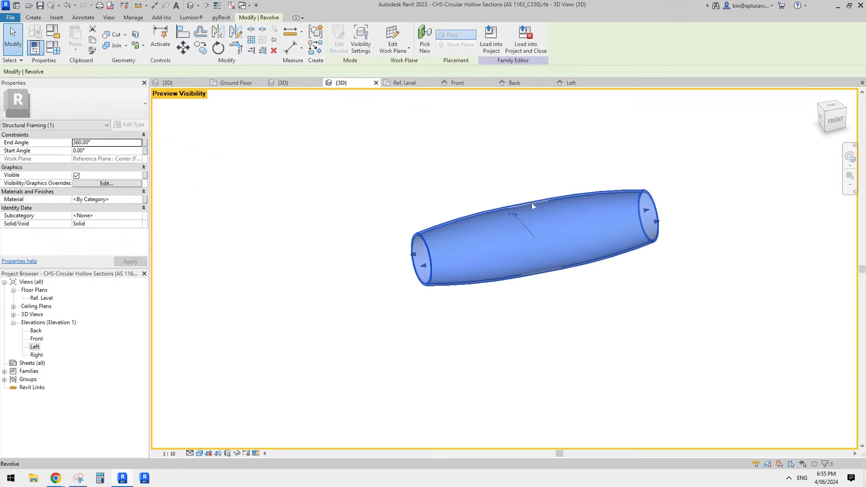
{"action": "middle_click_drag", "start_coordinate": [516, 225], "coordinate": [522, 231], "text": "shift"}
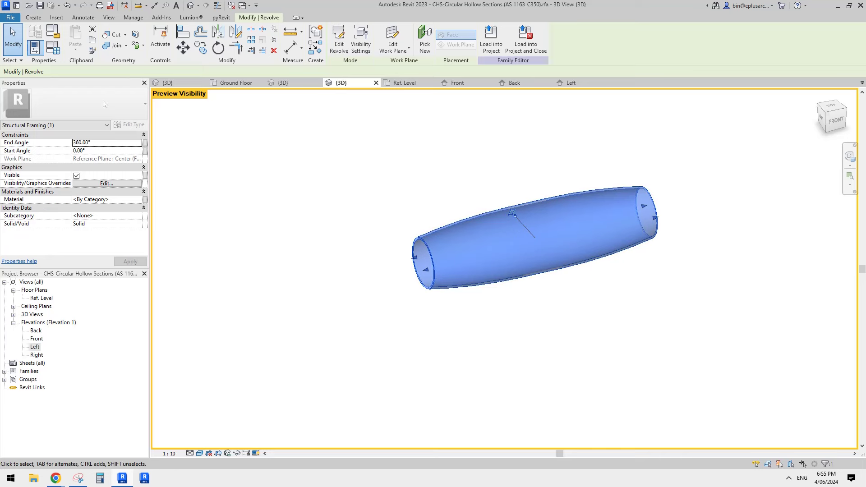
{"action": "left_click", "coordinate": [53, 47]}
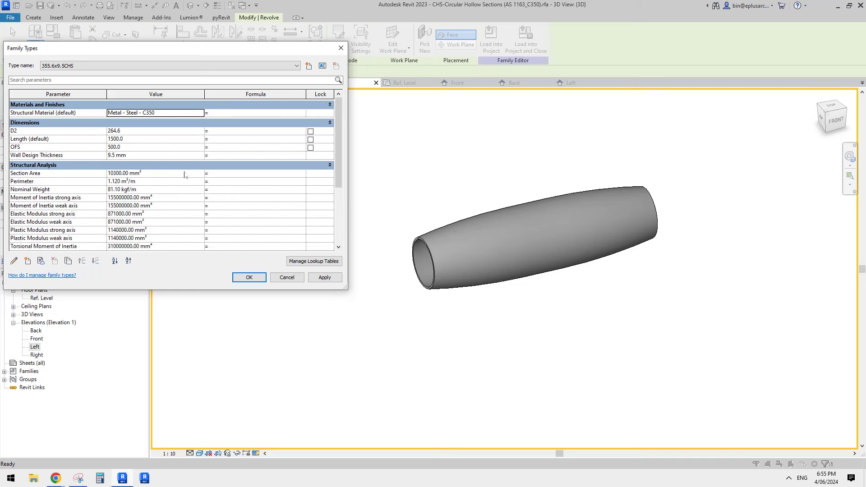
{"action": "left_click", "coordinate": [142, 131]}
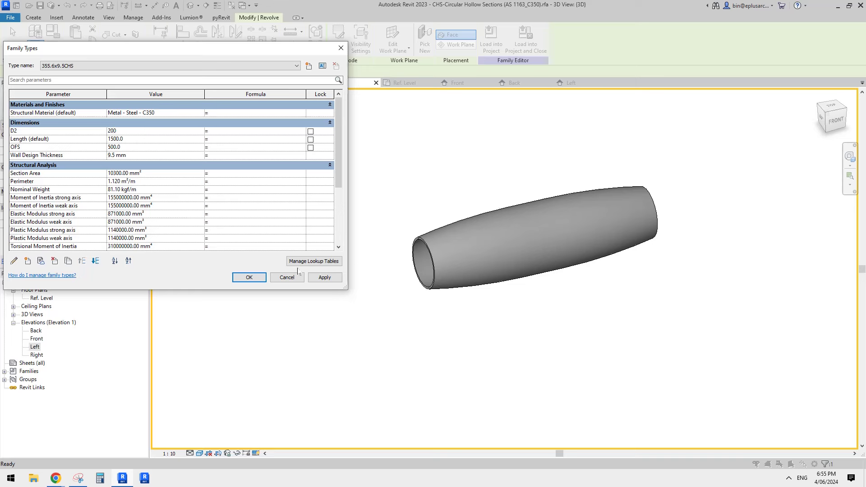
{"action": "left_click", "coordinate": [324, 276]}
Set the OFS parameter of the 355.6x9.5CHS type to 400 and apply it.
{"action": "left_click", "coordinate": [142, 148]}
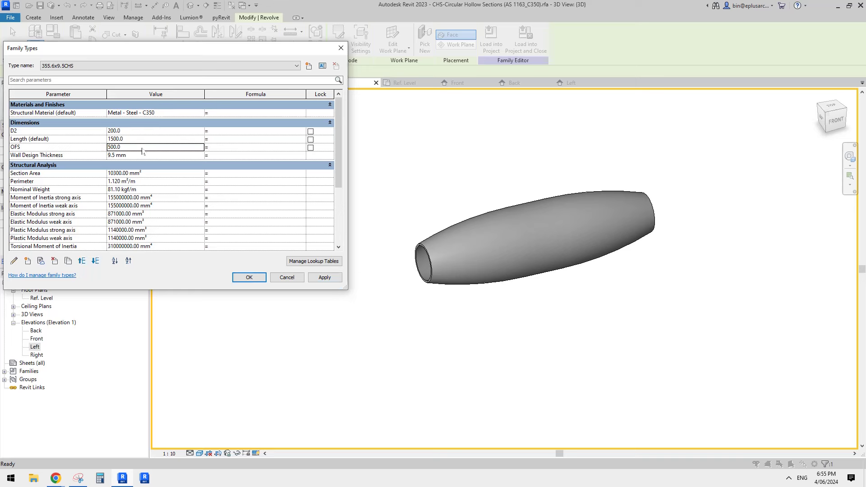
{"action": "double_click", "coordinate": [142, 147]}
{"action": "left_click", "coordinate": [325, 277]}
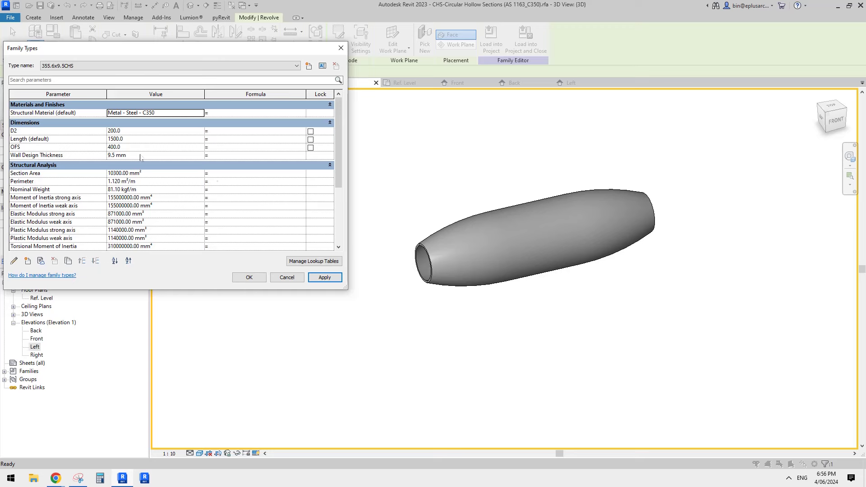
Set the OFS parameter to 300, apply it and accept the family type changes.
{"action": "double_click", "coordinate": [137, 148]}
{"action": "type", "text": "300"}
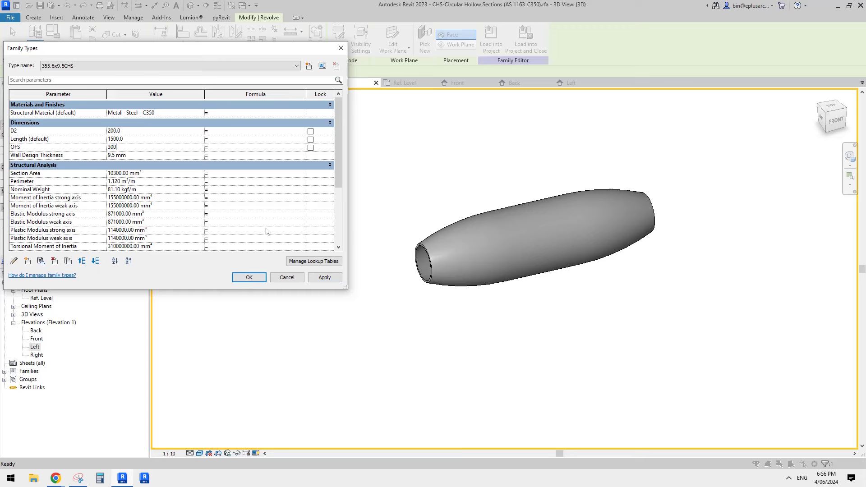
{"action": "left_click", "coordinate": [329, 277]}
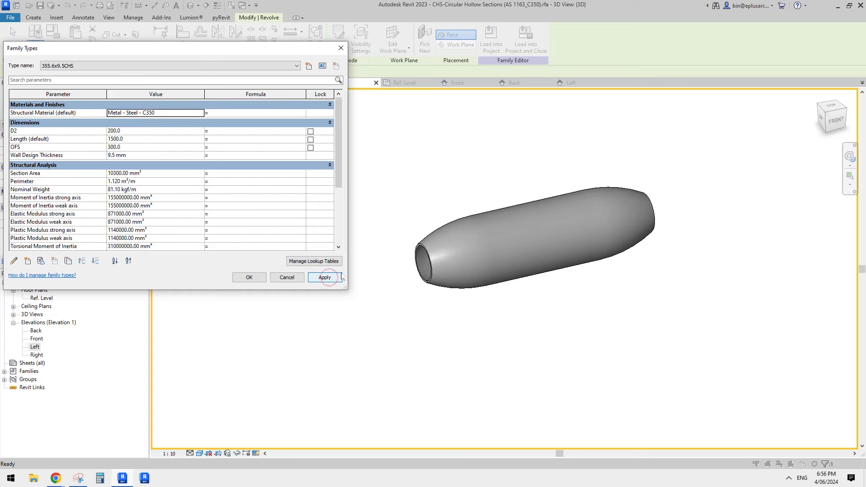
{"action": "left_click", "coordinate": [249, 277]}
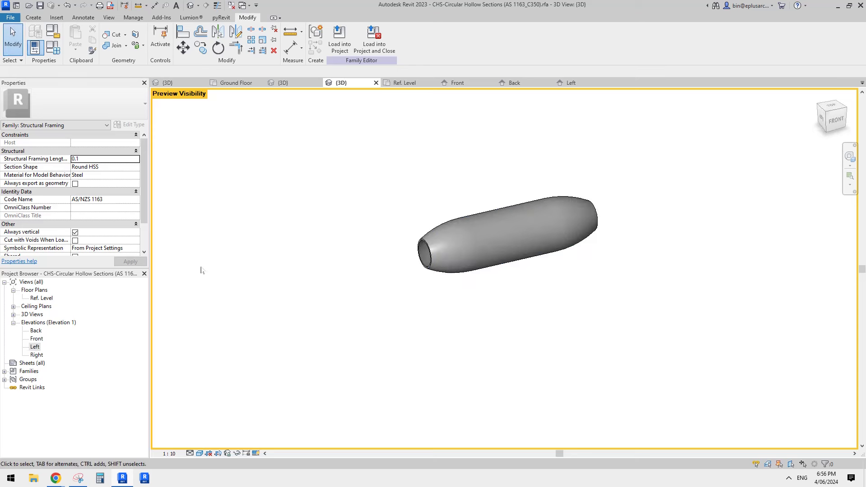
{"action": "middle_click_drag", "start_coordinate": [273, 291], "coordinate": [304, 293], "text": "shift"}
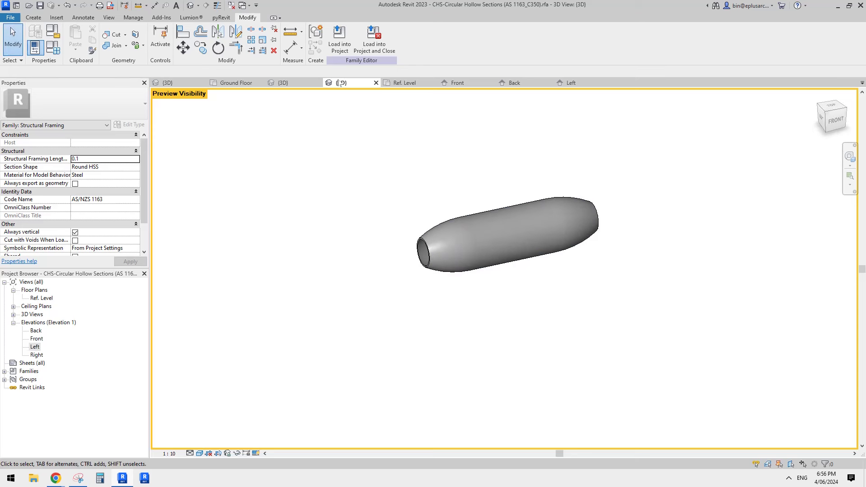
Load the tapered CHS family into Project1, overwriting the existing version but not its parameter values.
{"action": "left_click", "coordinate": [339, 36]}
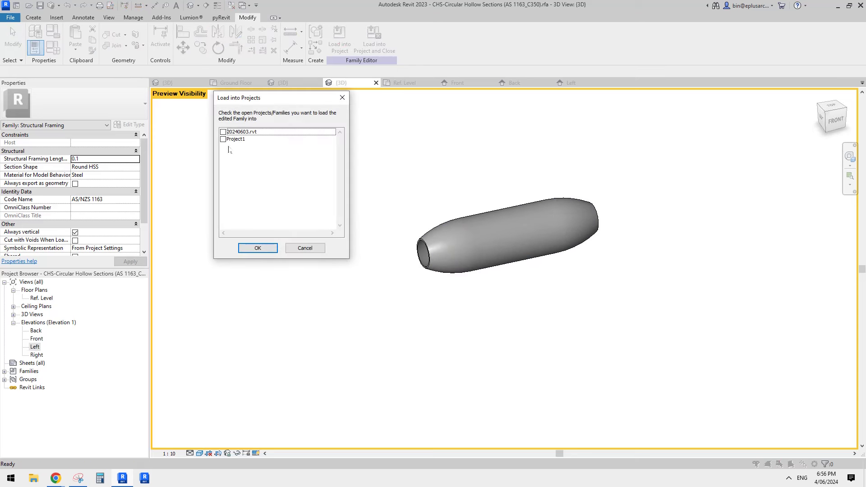
{"action": "left_click", "coordinate": [223, 139]}
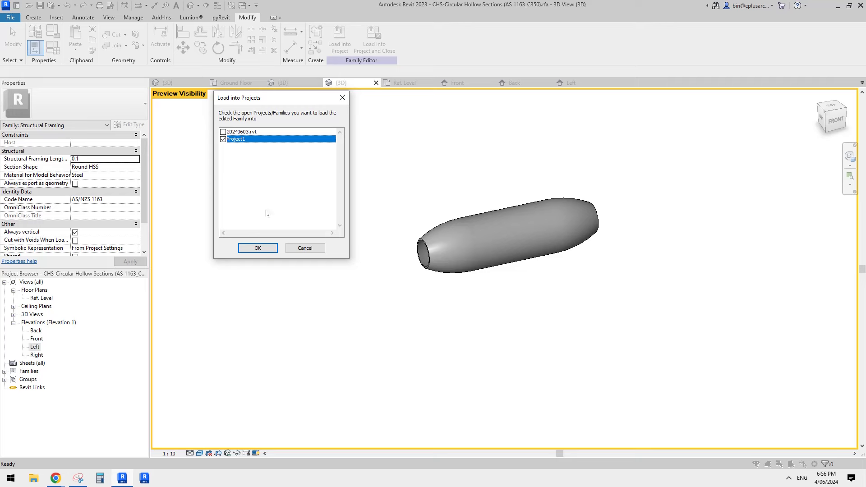
{"action": "left_click", "coordinate": [270, 248]}
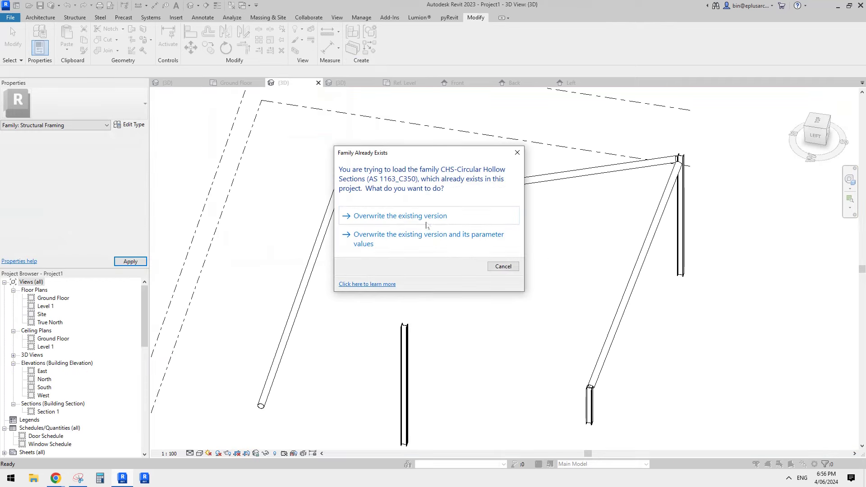
{"action": "left_click", "coordinate": [426, 222]}
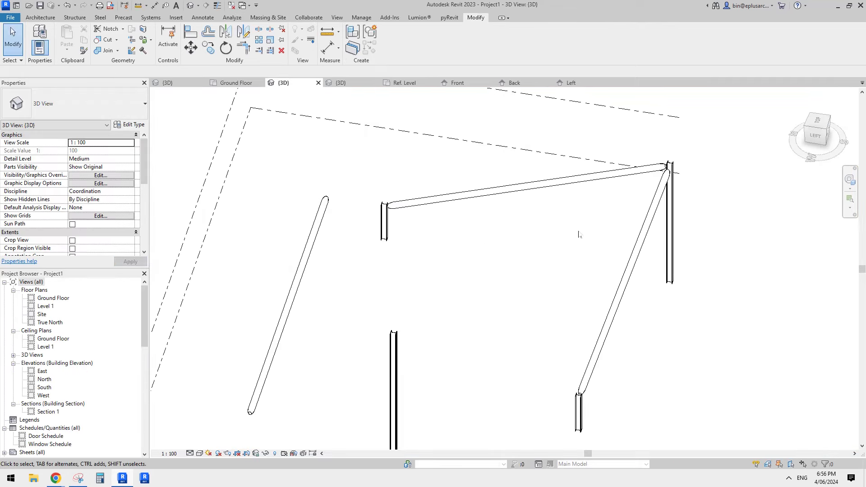
Examine the sloped CHS beam between the two columns in the project's 3D view and the Ground Floor plan.
{"action": "middle_click_drag", "start_coordinate": [579, 234], "coordinate": [495, 215], "text": "shift"}
{"action": "left_click", "coordinate": [534, 243]}
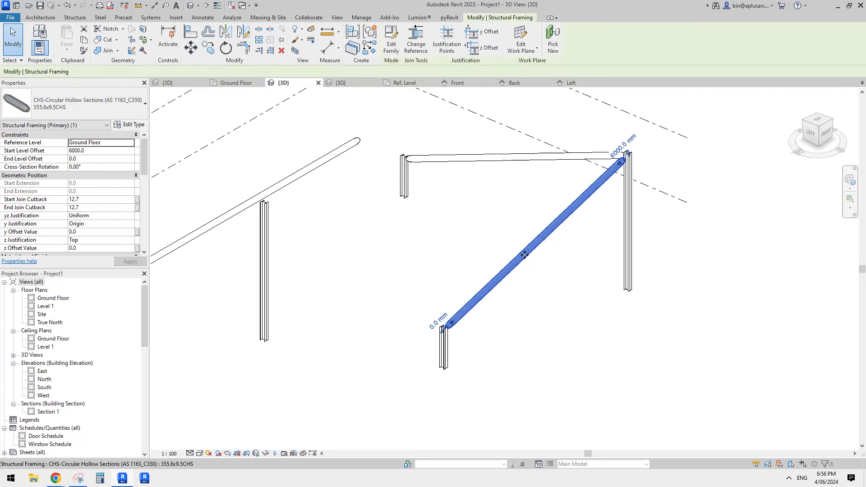
{"action": "middle_click_drag", "start_coordinate": [513, 251], "coordinate": [485, 249], "text": "shift"}
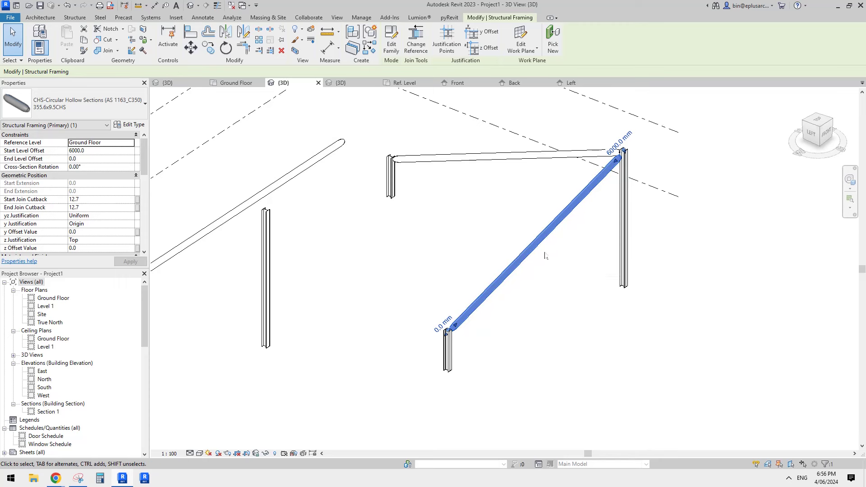
{"action": "middle_click_drag", "start_coordinate": [539, 261], "coordinate": [526, 271], "text": "shift"}
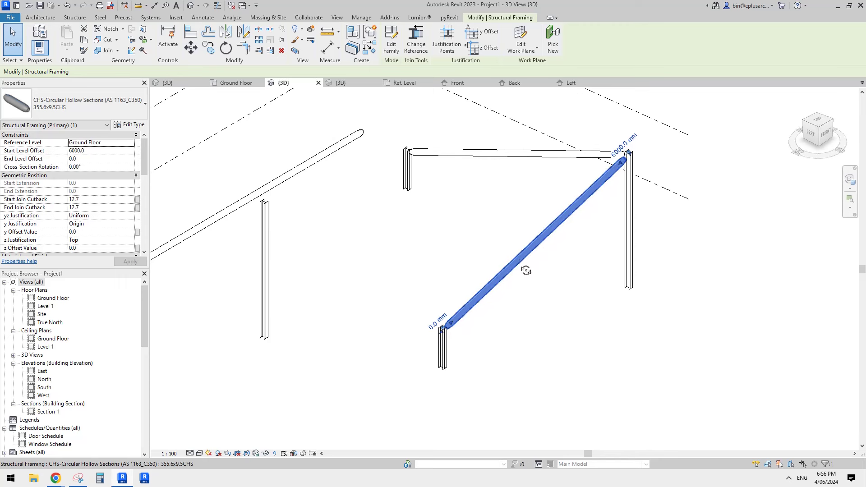
{"action": "left_click", "coordinate": [246, 86]}
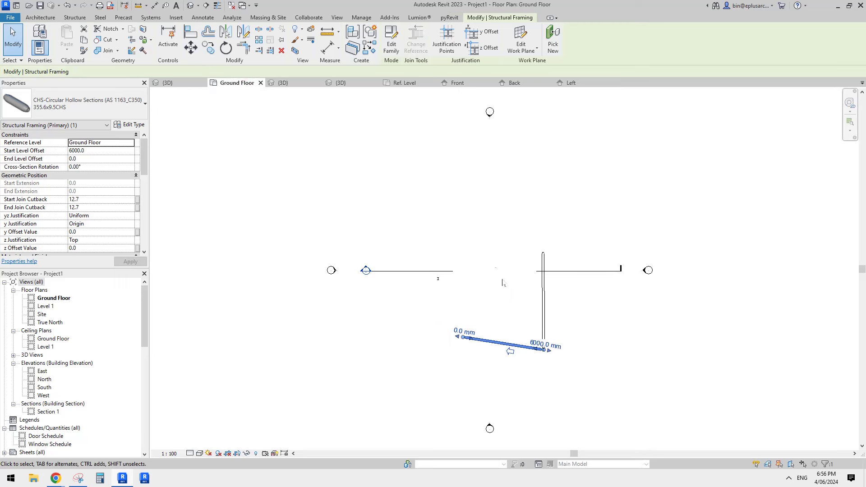
{"action": "left_click", "coordinate": [283, 83]}
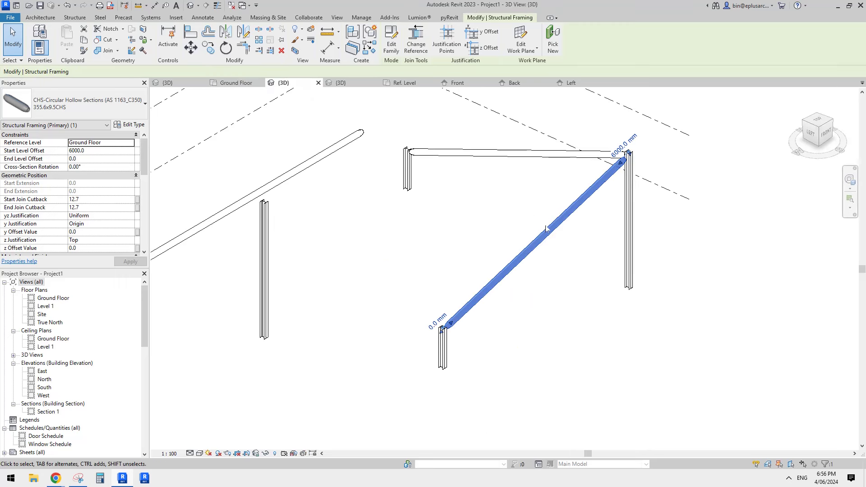
{"action": "left_click", "coordinate": [579, 273]}
{"action": "left_click", "coordinate": [579, 272]}
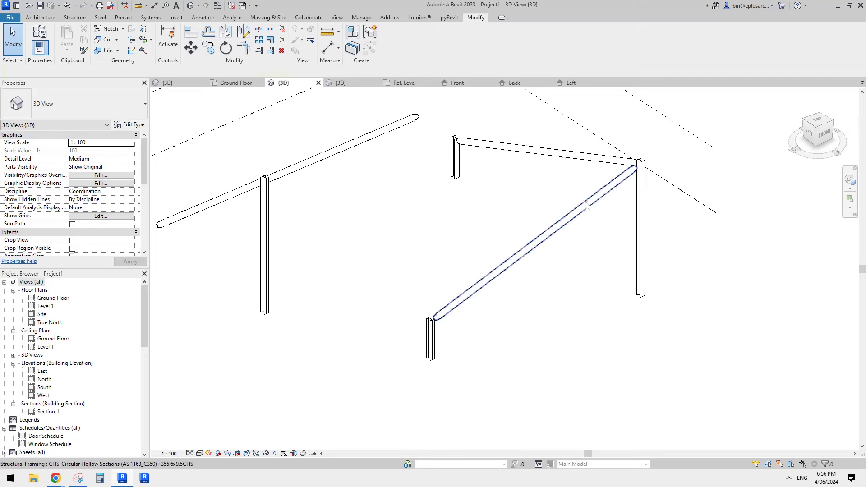
Open the type properties of the sloped CHS beam, keeping its lower end in sight beside the dialog.
{"action": "left_click", "coordinate": [589, 212]}
{"action": "scroll", "coordinate": [595, 216], "scroll_direction": "up", "scroll_amount": 3}
{"action": "middle_click_drag", "start_coordinate": [614, 218], "coordinate": [592, 213], "text": "shift"}
{"action": "scroll", "coordinate": [342, 349], "scroll_direction": "up", "scroll_amount": 2}
{"action": "middle_click_drag", "start_coordinate": [344, 360], "coordinate": [473, 276]}
{"action": "middle_click_drag", "start_coordinate": [473, 277], "coordinate": [396, 301], "text": "shift"}
{"action": "scroll", "coordinate": [405, 305], "scroll_direction": "down", "scroll_amount": 1}
{"action": "left_click", "coordinate": [128, 128]}
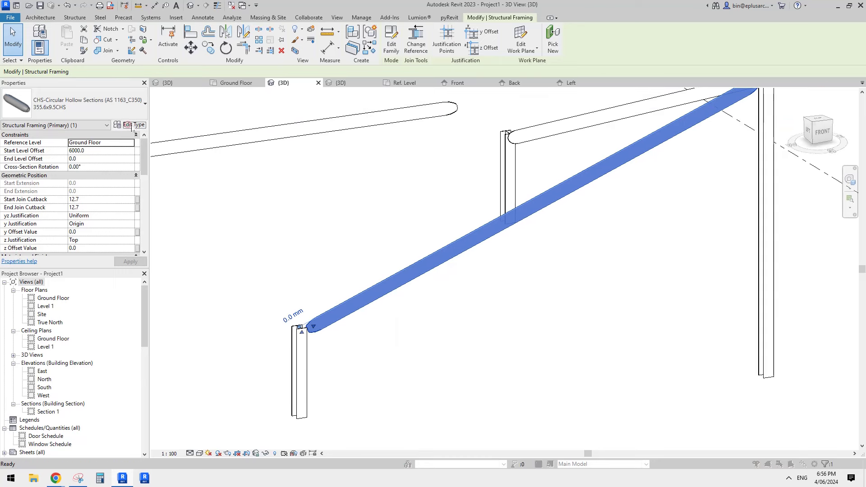
{"action": "left_click_drag", "start_coordinate": [208, 98], "coordinate": [176, 29]}
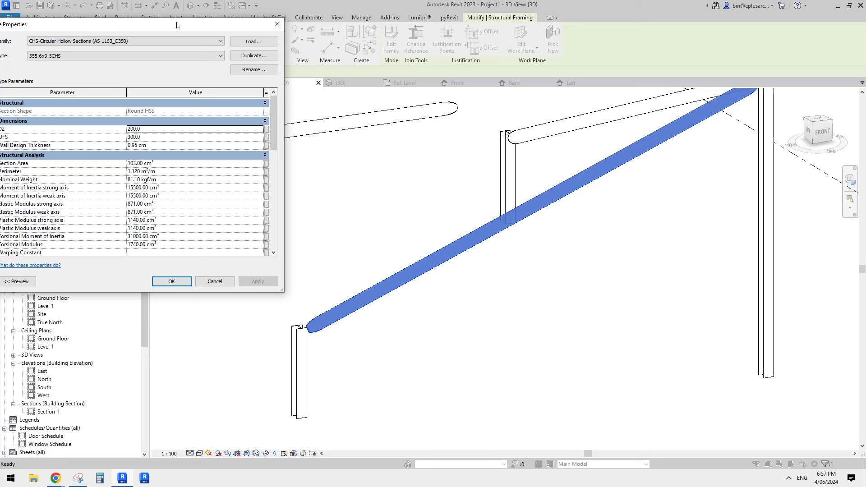
{"action": "left_click_drag", "start_coordinate": [177, 24], "coordinate": [237, 29]}
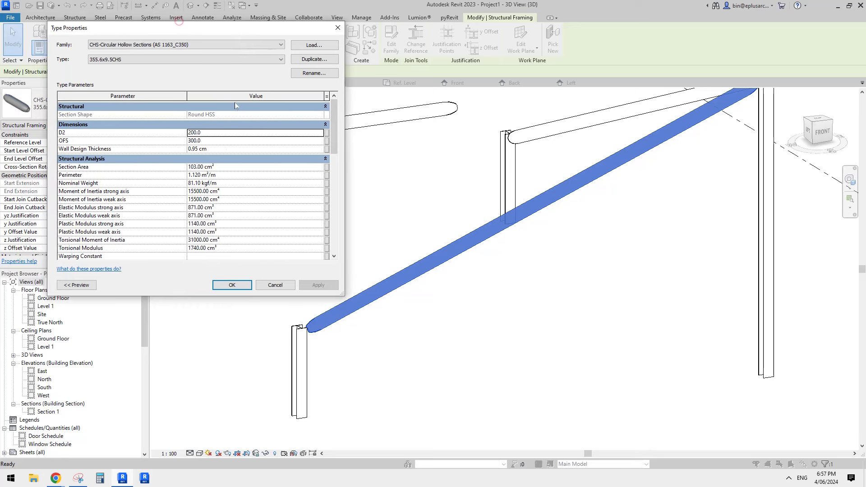
Try an OFS value of 3000 for the 355.6x9.5CHS beam type.
{"action": "left_click", "coordinate": [222, 141]}
{"action": "type", "text": "3"}
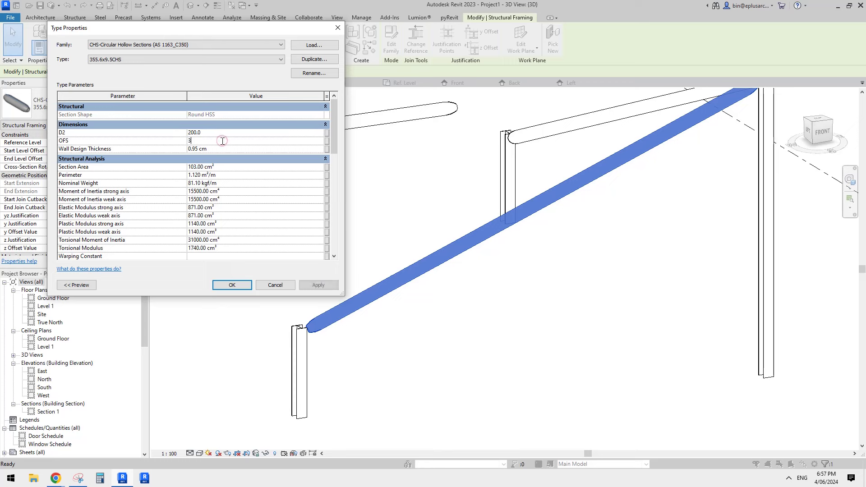
{"action": "type", "text": "000"}
{"action": "left_click", "coordinate": [318, 285]}
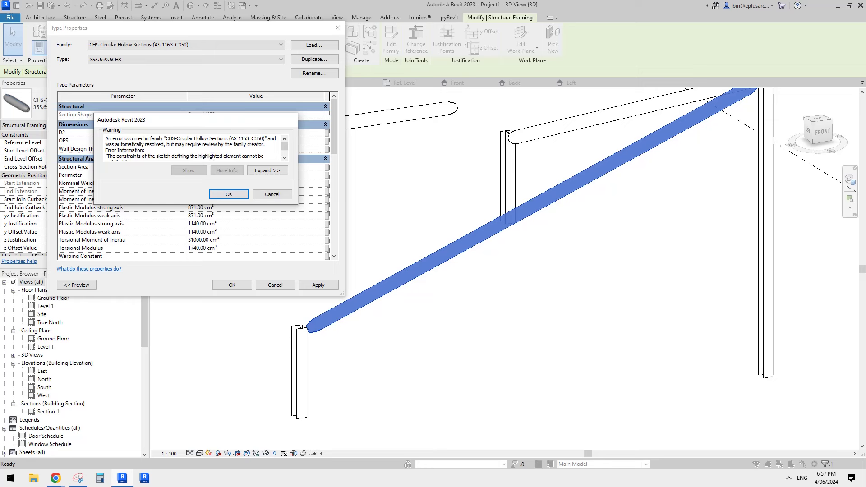
{"action": "left_click", "coordinate": [276, 197]}
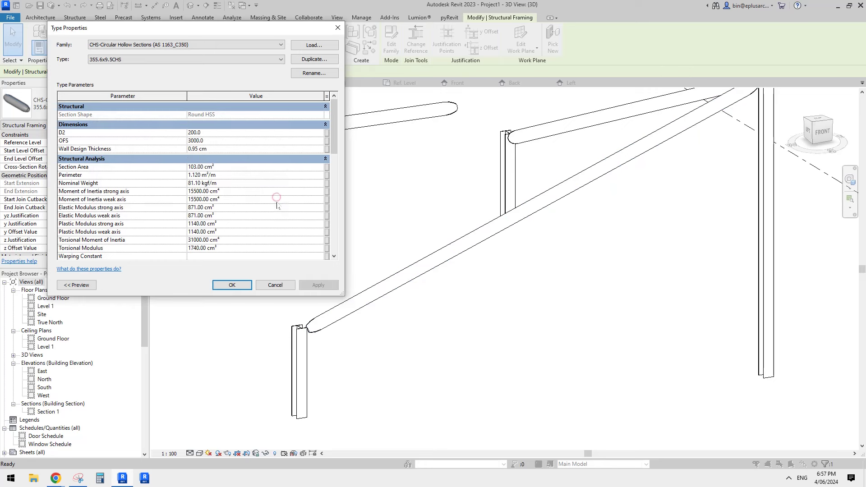
Set D2 to 150 and OFS to 300 for the beam type and apply the values.
{"action": "left_click", "coordinate": [224, 133]}
{"action": "type", "text": "150"}
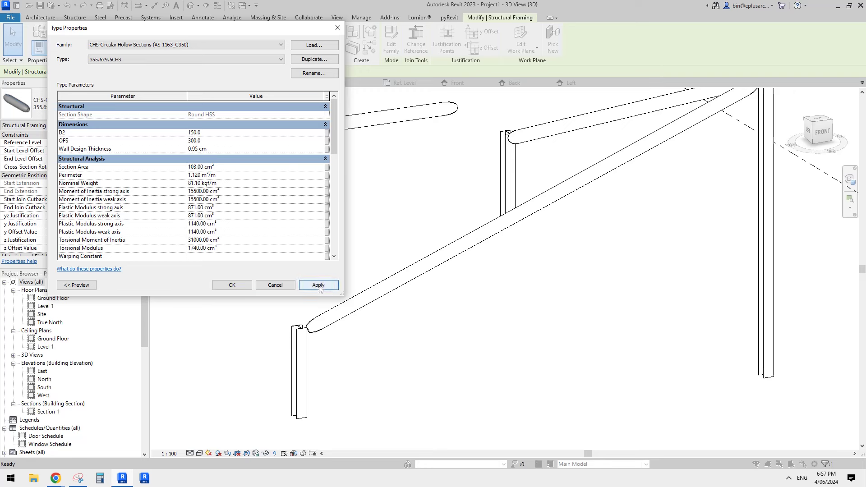
{"action": "left_click", "coordinate": [318, 286]}
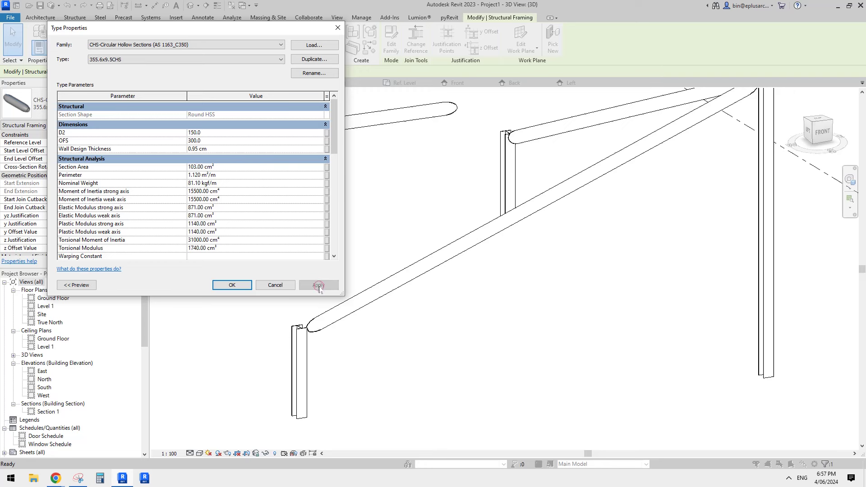
Set the beam type's D2 to 300 and apply it to the model.
{"action": "left_click", "coordinate": [209, 134]}
{"action": "type", "text": "300"}
{"action": "left_click", "coordinate": [318, 285]}
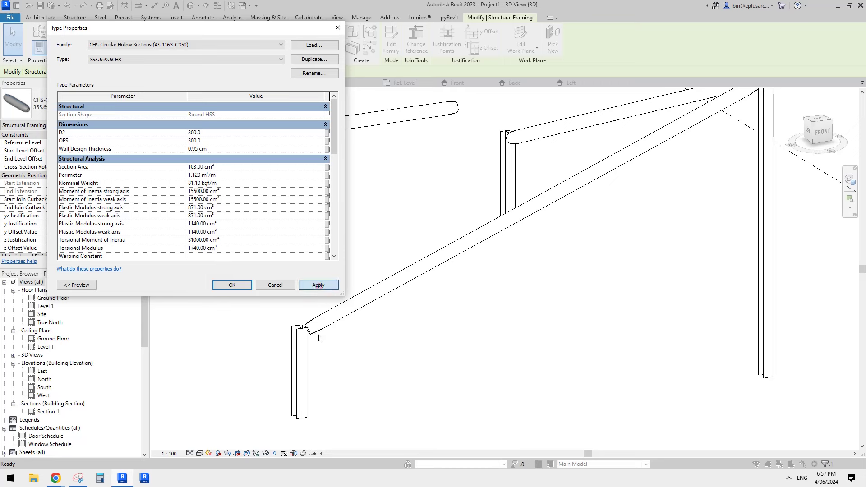
Set the beam type's D2 to 200, apply it and accept the type properties.
{"action": "type", "text": "200"}
{"action": "left_click", "coordinate": [319, 285]}
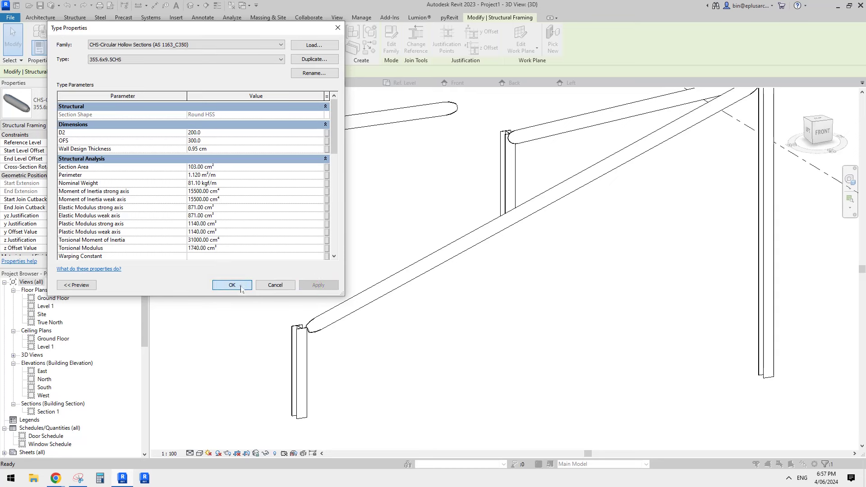
{"action": "left_click", "coordinate": [241, 288]}
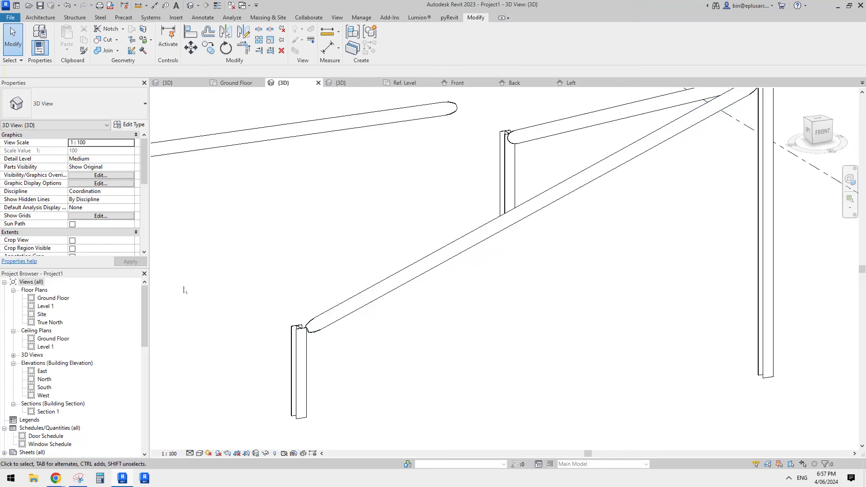
Close the inactive views and open the Front elevation of the CHS family around the tapered profile.
{"action": "scroll", "coordinate": [253, 266], "scroll_direction": "down", "scroll_amount": 2}
{"action": "left_click", "coordinate": [231, 5]}
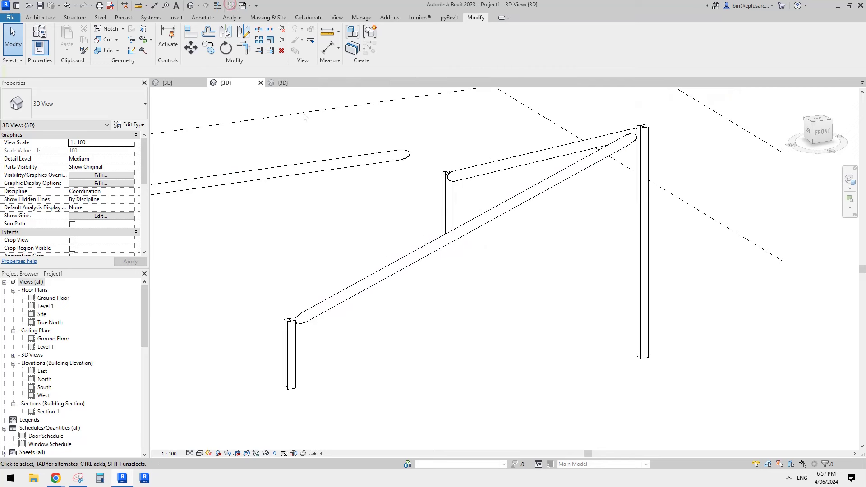
{"action": "left_click", "coordinate": [286, 83]}
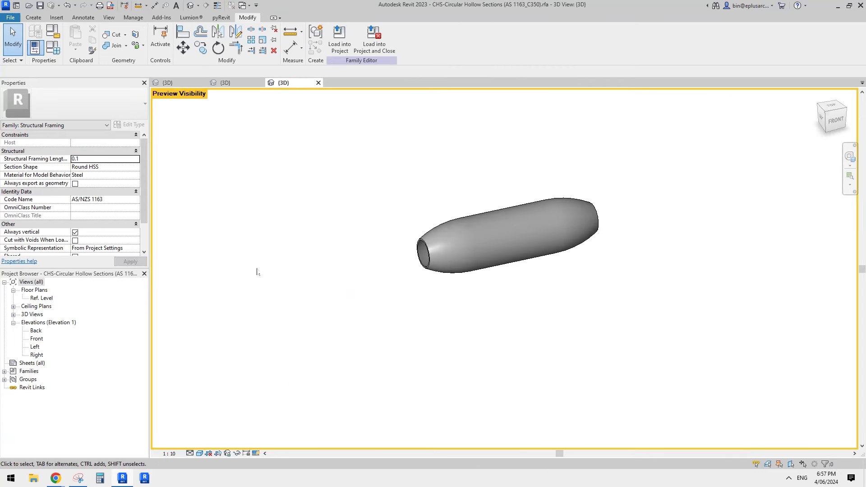
{"action": "double_click", "coordinate": [37, 339]}
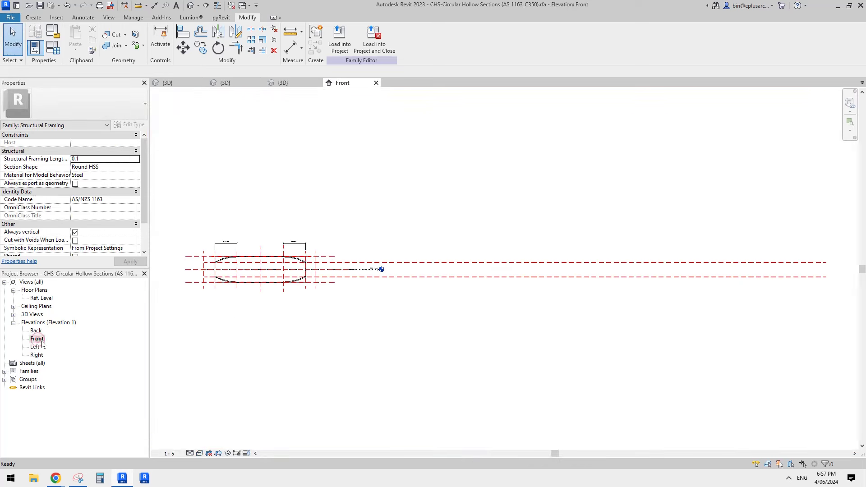
{"action": "scroll", "coordinate": [399, 325], "scroll_direction": "up", "scroll_amount": 5}
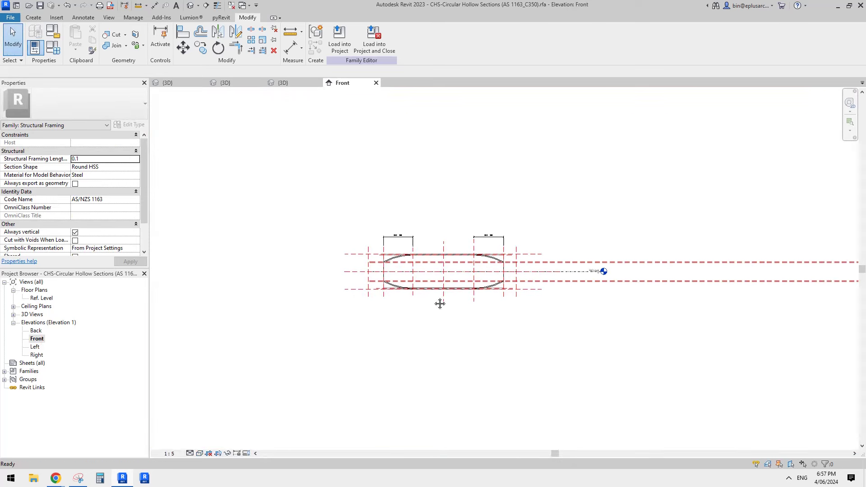
Move the left-end reference planes and OFS dimension about 3020 mm outward to lengthen the profile.
{"action": "scroll", "coordinate": [411, 266], "scroll_direction": "down", "scroll_amount": 3}
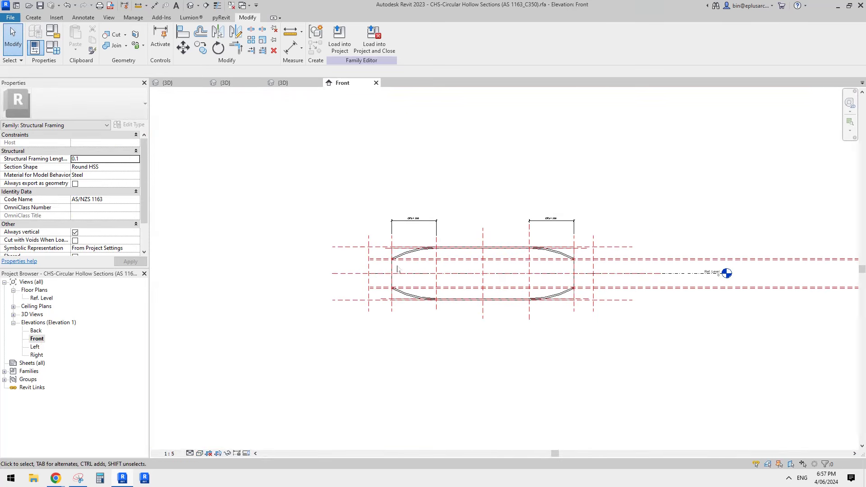
{"action": "left_click_drag", "start_coordinate": [342, 169], "coordinate": [444, 352]}
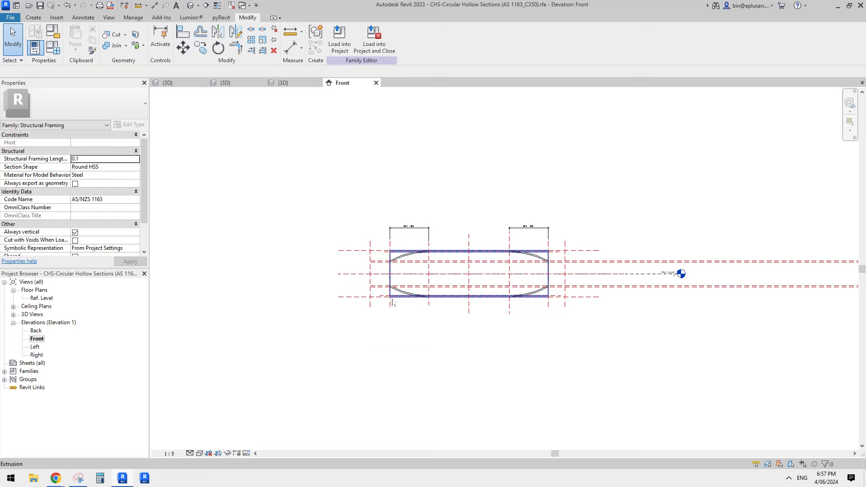
{"action": "middle_click_drag", "start_coordinate": [499, 333], "coordinate": [494, 334]}
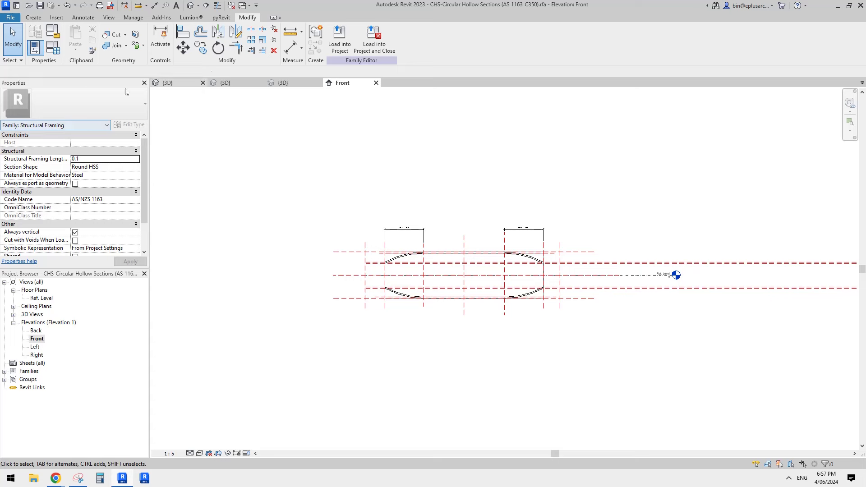
{"action": "middle_click_drag", "start_coordinate": [485, 288], "coordinate": [479, 291]}
{"action": "left_click_drag", "start_coordinate": [317, 172], "coordinate": [429, 350]}
{"action": "key", "text": "m"}
{"action": "key", "text": "v"}
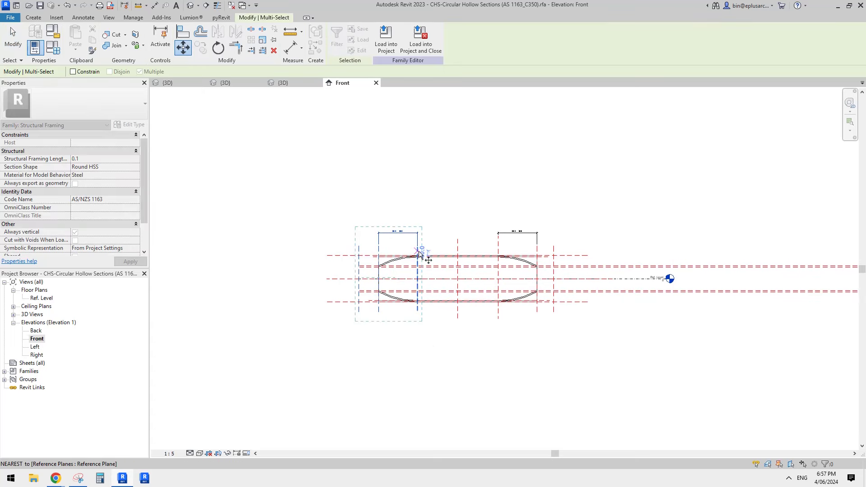
{"action": "left_click", "coordinate": [417, 255]}
{"action": "scroll", "coordinate": [309, 257], "scroll_direction": "down", "scroll_amount": 2}
{"action": "middle_click_drag", "start_coordinate": [336, 263], "coordinate": [399, 264]}
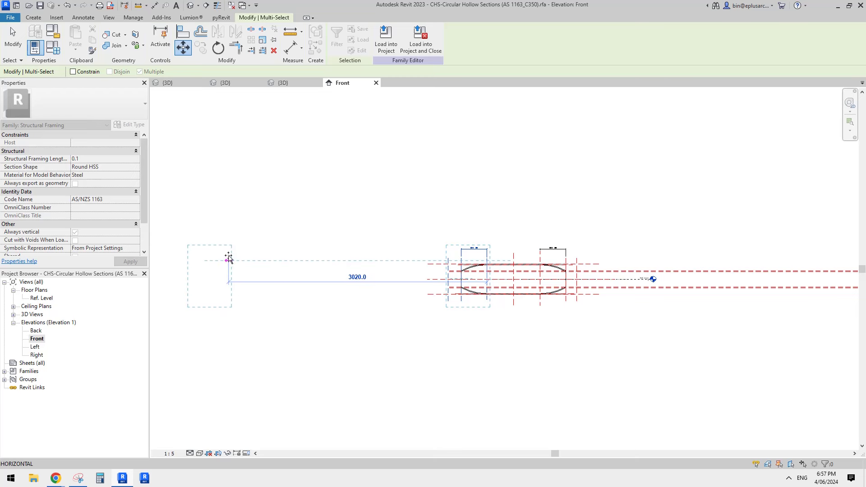
{"action": "left_click", "coordinate": [230, 258]}
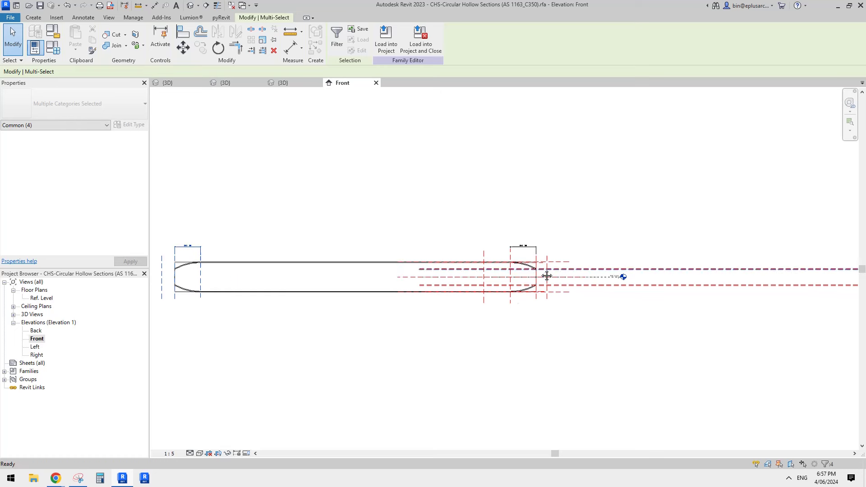
Try to move the two right-end reference planes 3000 mm outward, cancel it and undo the left-end move.
{"action": "left_click_drag", "start_coordinate": [525, 218], "coordinate": [573, 331]}
{"action": "middle_click_drag", "start_coordinate": [586, 284], "coordinate": [527, 283]}
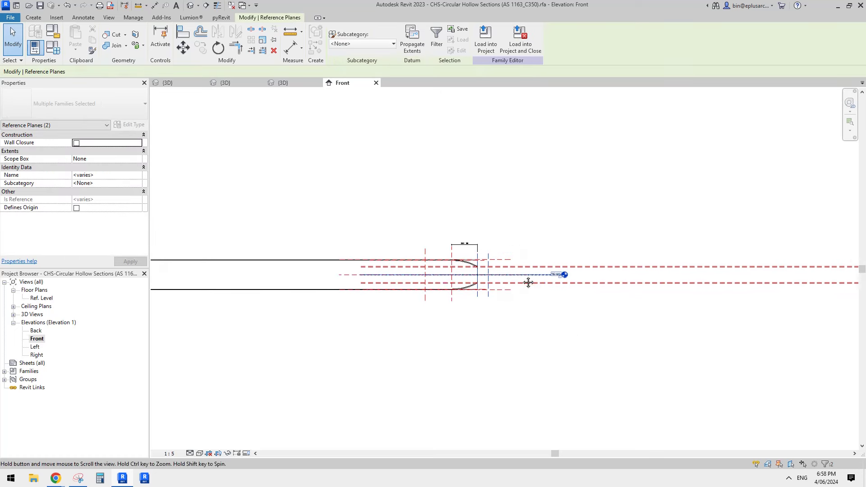
{"action": "key", "text": "m"}
{"action": "key", "text": "v"}
{"action": "left_click", "coordinate": [519, 221]}
{"action": "type", "text": "300"}
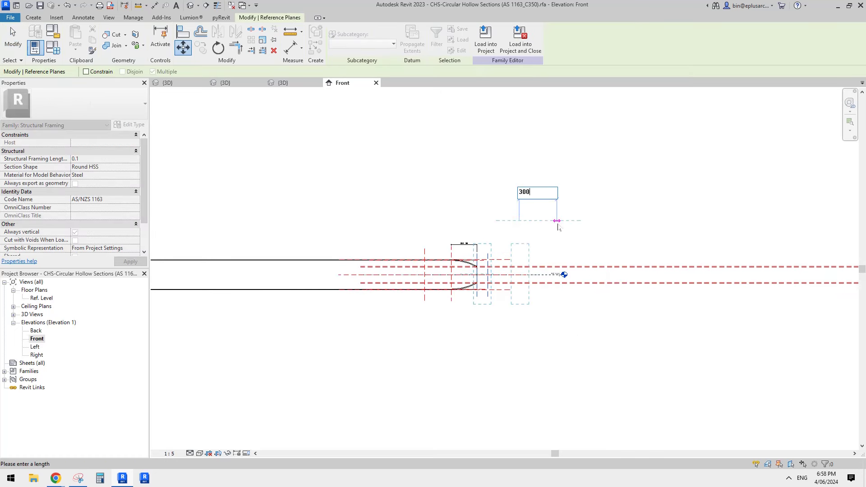
{"action": "type", "text": "0"}
{"action": "key", "text": "Return"}
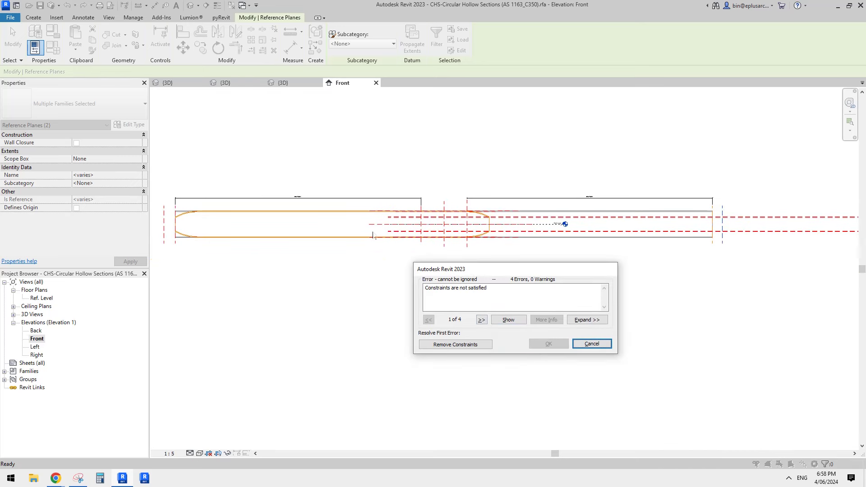
{"action": "key", "text": "Escape"}
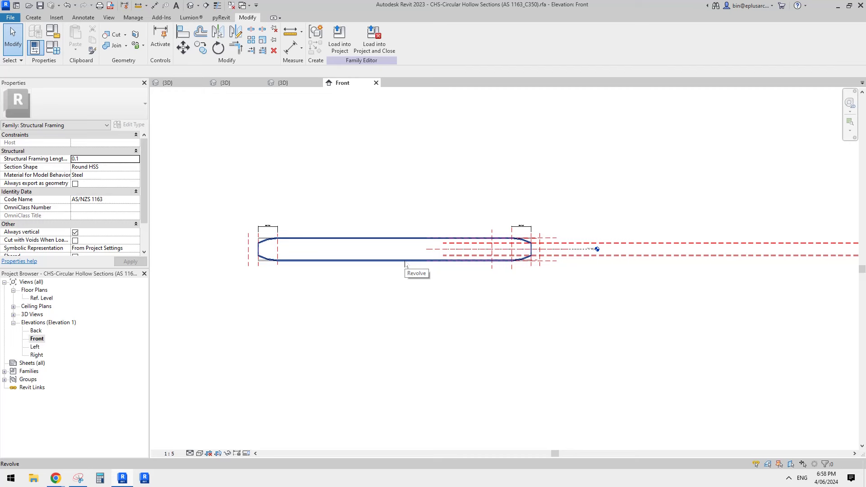
{"action": "key", "text": "ctrl+z"}
Move the three left-end reference planes 3000 mm outward and set the Front elevation's scale to 1:10.
{"action": "scroll", "coordinate": [495, 278], "scroll_direction": "up", "scroll_amount": 3}
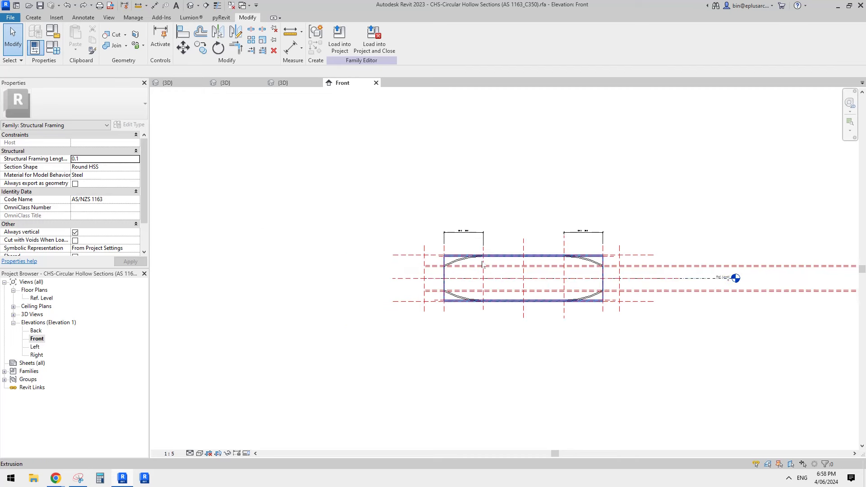
{"action": "left_click", "coordinate": [485, 252]}
{"action": "left_click", "coordinate": [395, 248], "text": "ctrl"}
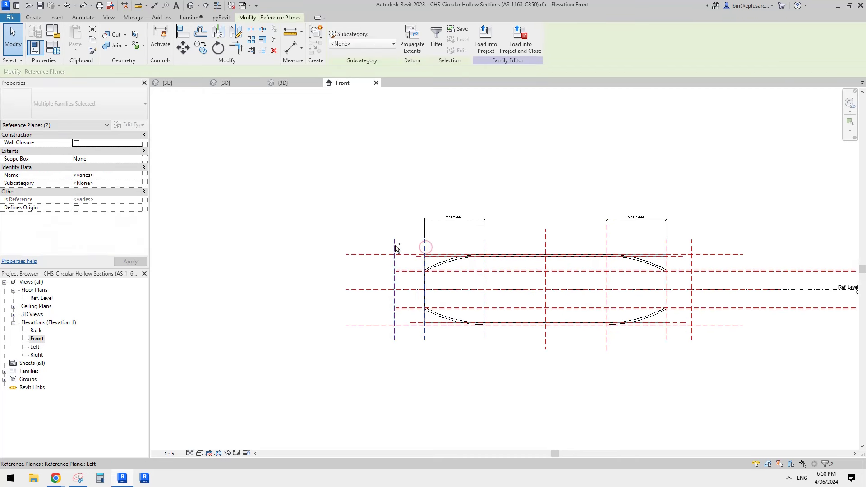
{"action": "left_click", "coordinate": [425, 247], "text": "ctrl"}
{"action": "key", "text": "m"}
{"action": "key", "text": "v"}
{"action": "left_click", "coordinate": [467, 181]}
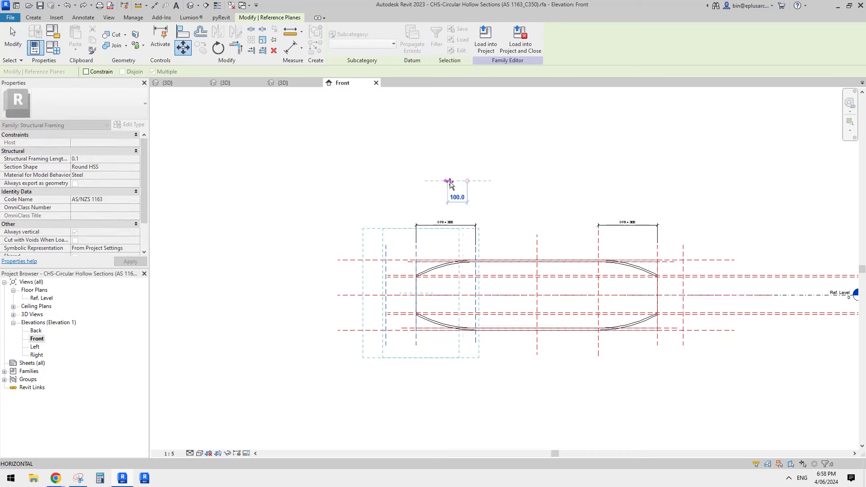
{"action": "type", "text": "3000"}
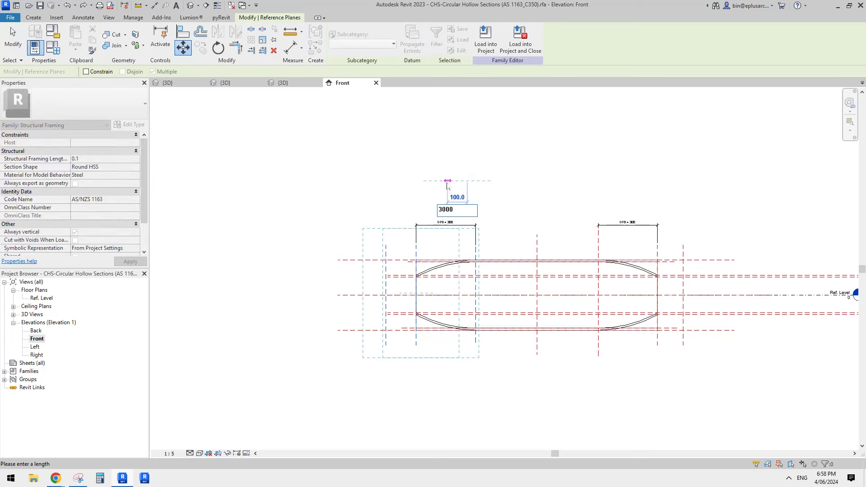
{"action": "key", "text": "Return"}
{"action": "scroll", "coordinate": [444, 189], "scroll_direction": "down", "scroll_amount": 1}
{"action": "middle_click_drag", "start_coordinate": [367, 238], "coordinate": [491, 230]}
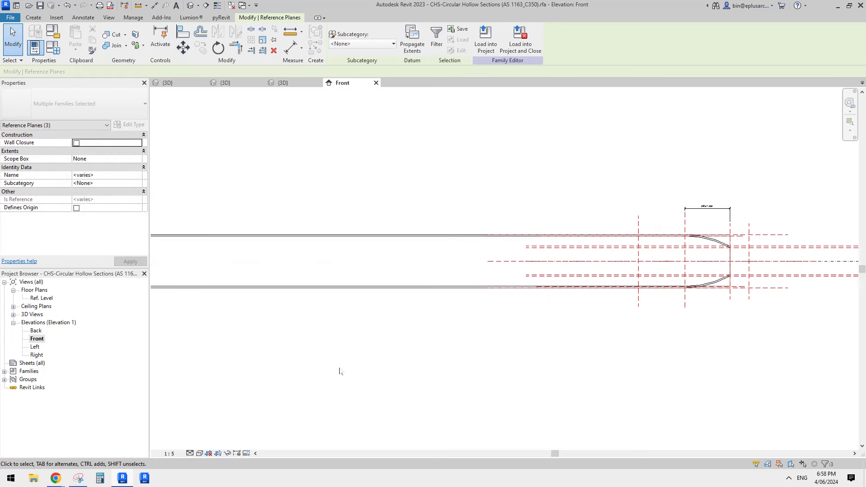
{"action": "key", "text": "Escape"}
{"action": "left_click", "coordinate": [170, 454]}
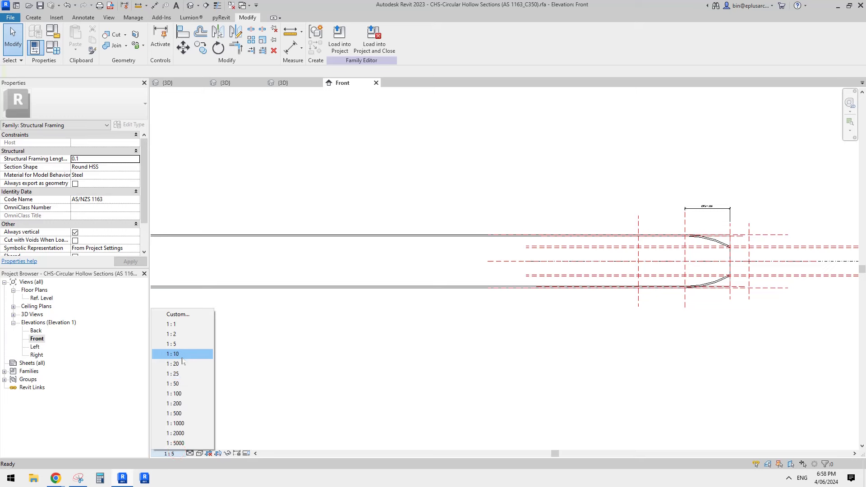
{"action": "left_click", "coordinate": [181, 356]}
Move the three right-end reference planes of the profile 3000 mm outward.
{"action": "scroll", "coordinate": [683, 285], "scroll_direction": "down", "scroll_amount": 2}
{"action": "middle_click_drag", "start_coordinate": [686, 284], "coordinate": [591, 287]}
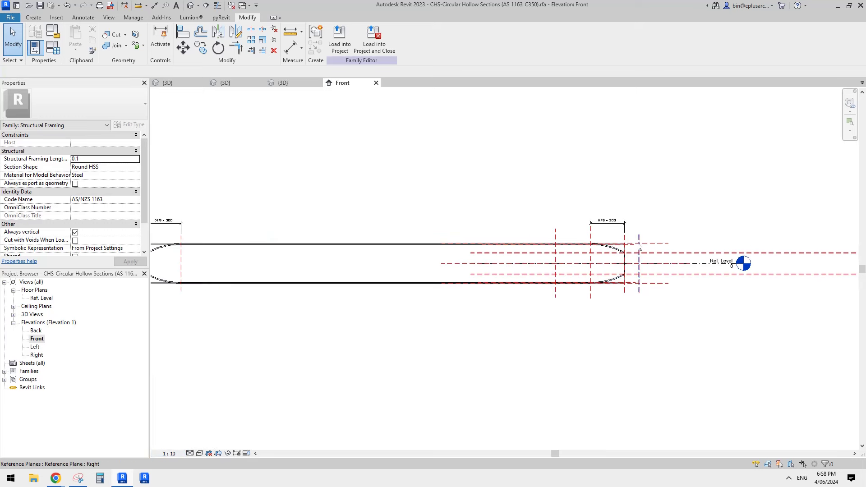
{"action": "left_click", "coordinate": [624, 237]}
{"action": "left_click", "coordinate": [638, 237], "text": "ctrl"}
{"action": "left_click", "coordinate": [591, 236], "text": "ctrl"}
{"action": "middle_click_drag", "start_coordinate": [587, 239], "coordinate": [548, 247]}
{"action": "key", "text": "m"}
{"action": "key", "text": "v"}
{"action": "left_click", "coordinate": [547, 184]}
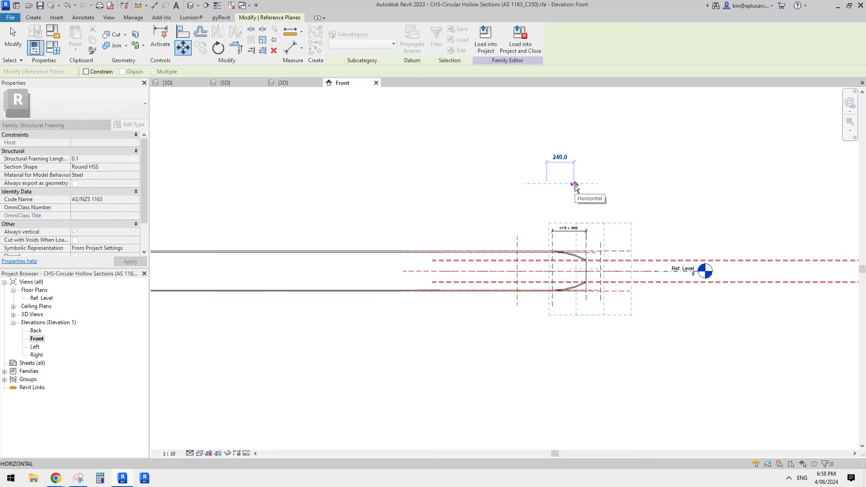
{"action": "type", "text": "3000"}
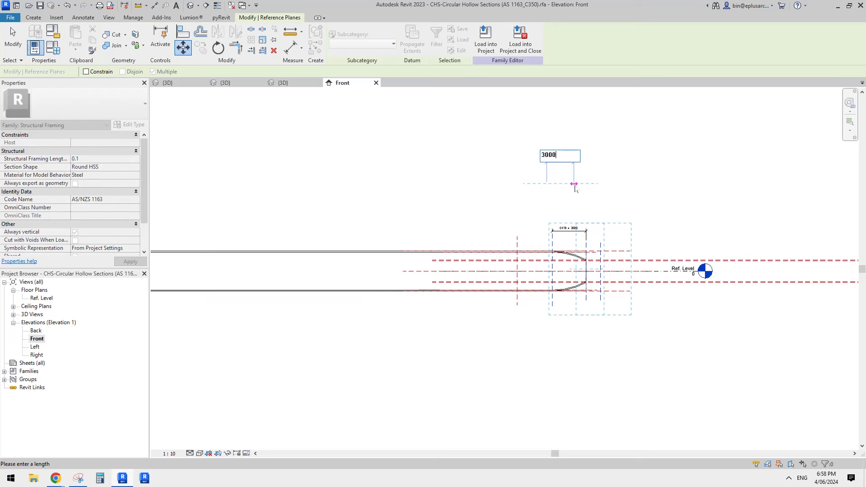
{"action": "key", "text": "Return"}
{"action": "scroll", "coordinate": [577, 232], "scroll_direction": "down", "scroll_amount": 3}
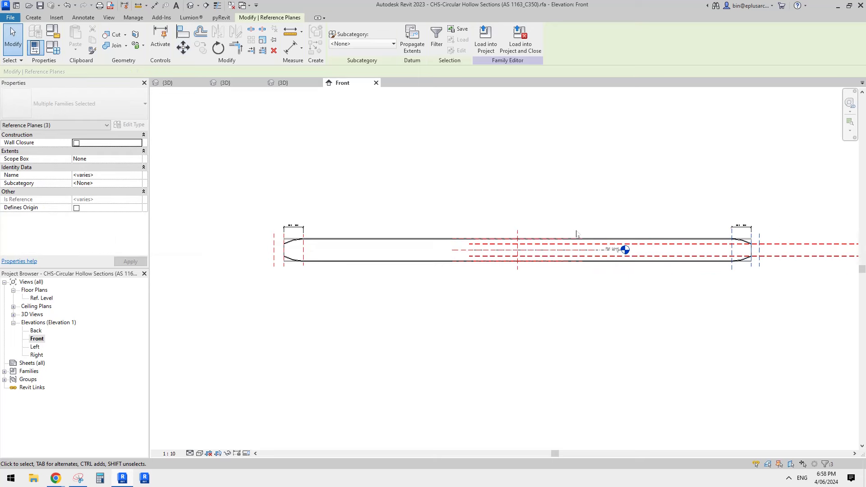
{"action": "left_click", "coordinate": [627, 320]}
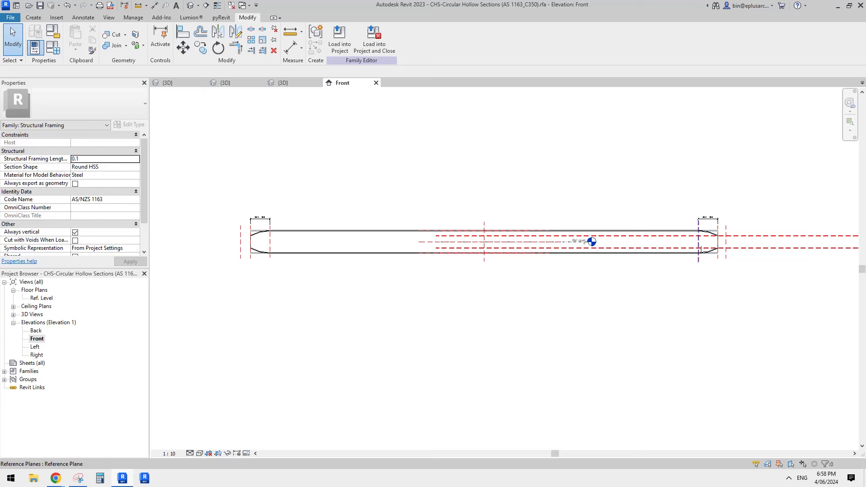
Load the edited CHS family into Project1 and display the project's 3D view.
{"action": "left_click", "coordinate": [340, 40]}
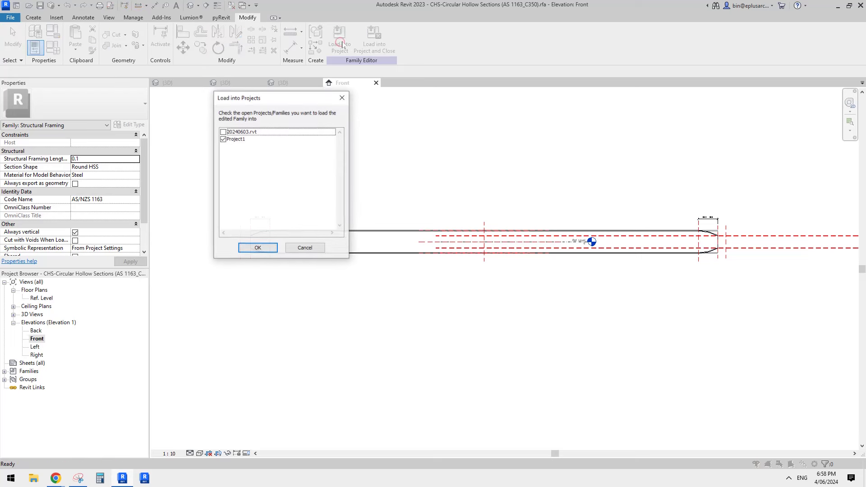
{"action": "left_click", "coordinate": [259, 248]}
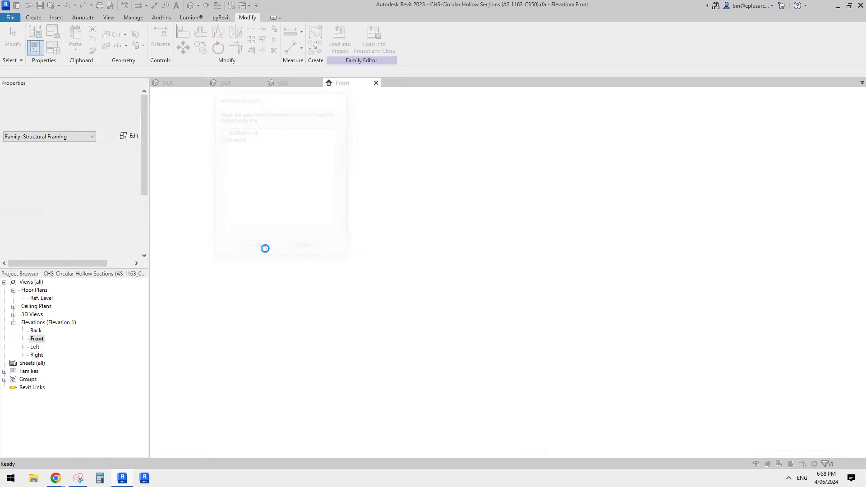
{"action": "left_click", "coordinate": [401, 215]}
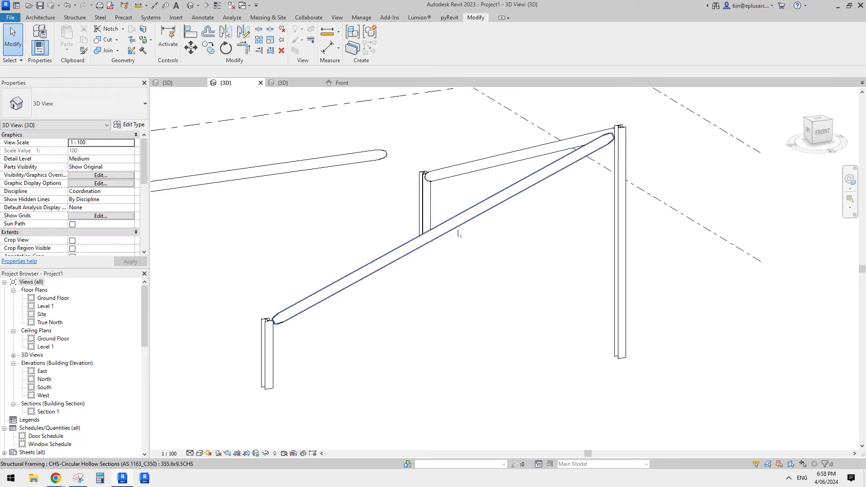
{"action": "left_click", "coordinate": [340, 83]}
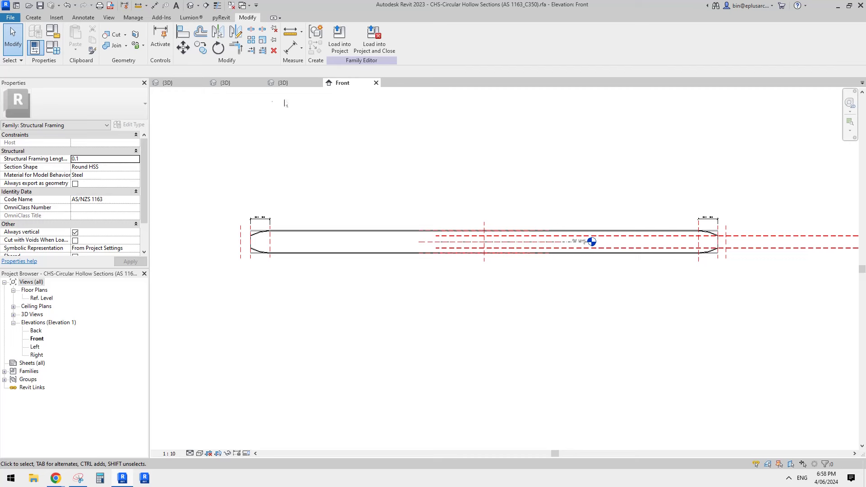
{"action": "left_click", "coordinate": [244, 83]}
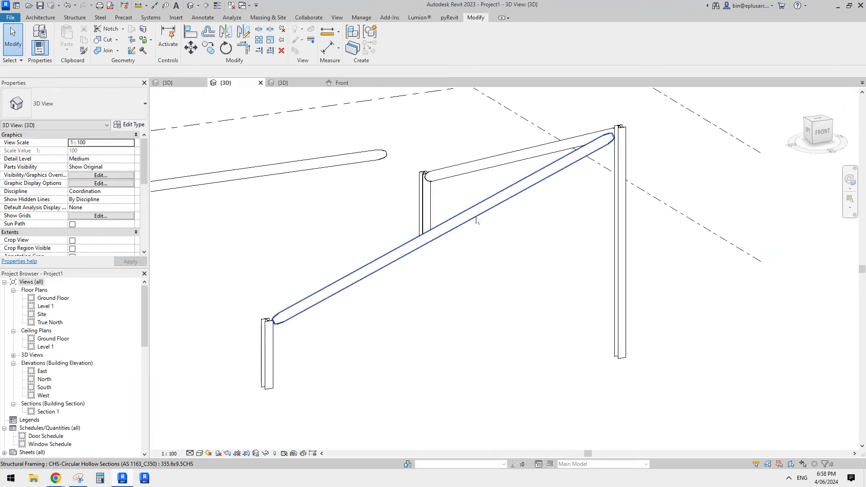
Select the sloped circular hollow beam between the columns and open its type properties.
{"action": "left_click", "coordinate": [488, 219]}
{"action": "scroll", "coordinate": [484, 217], "scroll_direction": "down", "scroll_amount": 1}
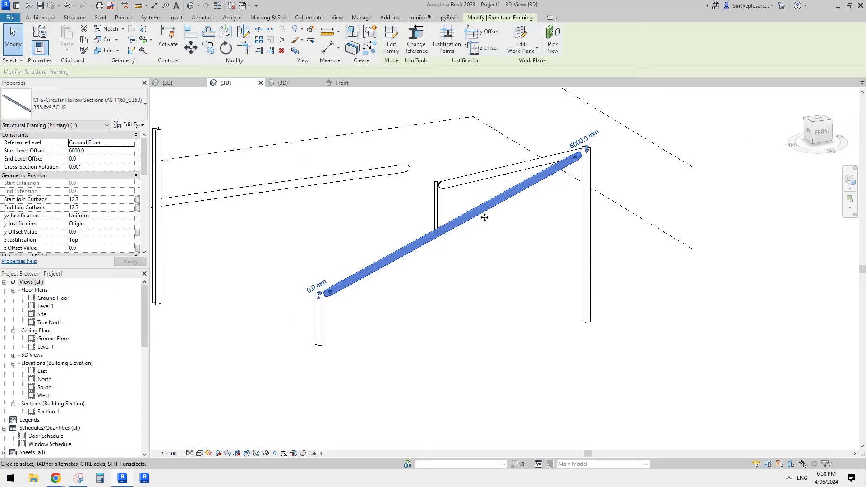
{"action": "mouse_move", "coordinate": [468, 230]}
{"action": "middle_mouse_down", "text": "shift"}
{"action": "mouse_move", "coordinate": [478, 263]}
{"action": "mouse_move", "coordinate": [460, 243]}
{"action": "middle_mouse_up", "text": "shift"}
{"action": "scroll", "coordinate": [469, 222], "scroll_direction": "up", "scroll_amount": 2}
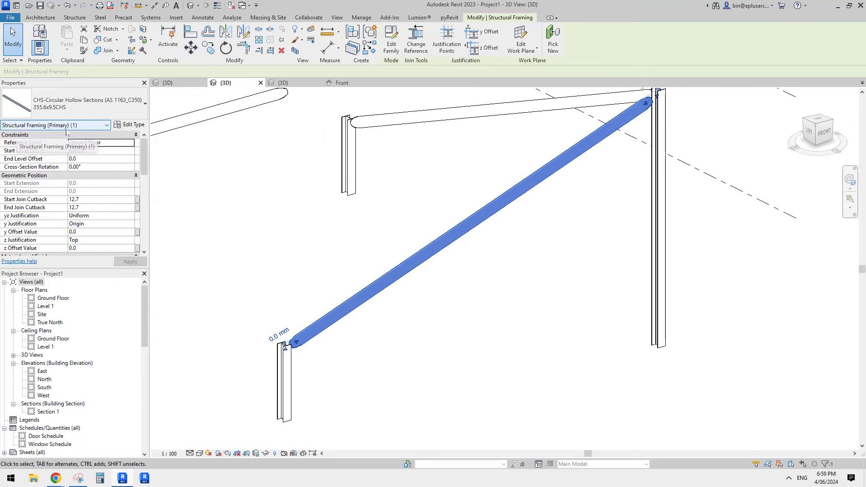
{"action": "left_click", "coordinate": [443, 232]}
{"action": "middle_click_drag", "start_coordinate": [433, 239], "coordinate": [456, 248], "text": "shift"}
{"action": "left_click", "coordinate": [448, 243]}
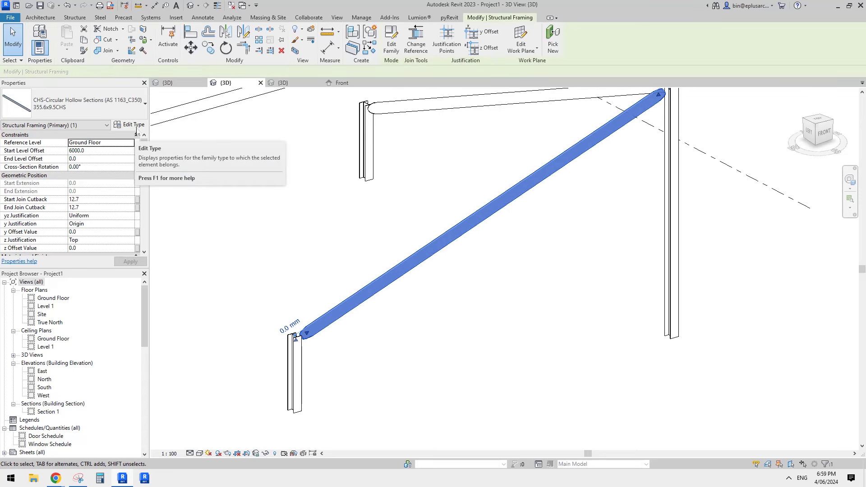
{"action": "left_click", "coordinate": [129, 127]}
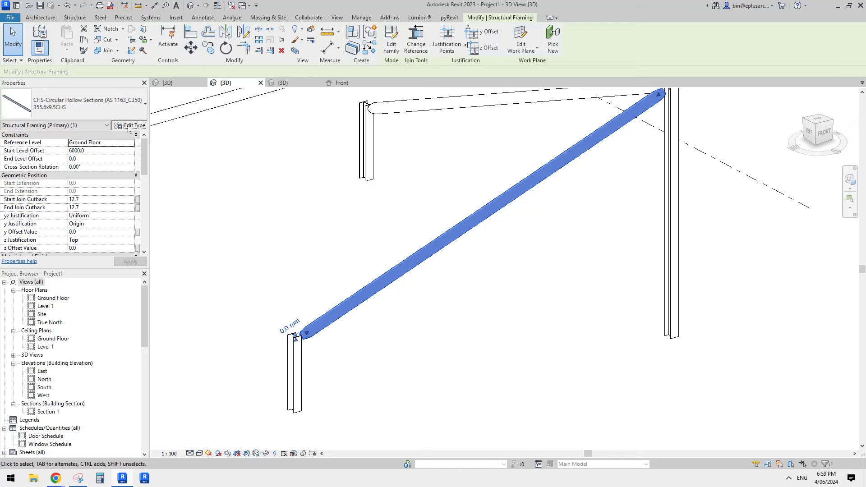
Try to apply an OFS of 3000 to the 355.6x9.5CHS beam type.
{"action": "left_click", "coordinate": [214, 144]}
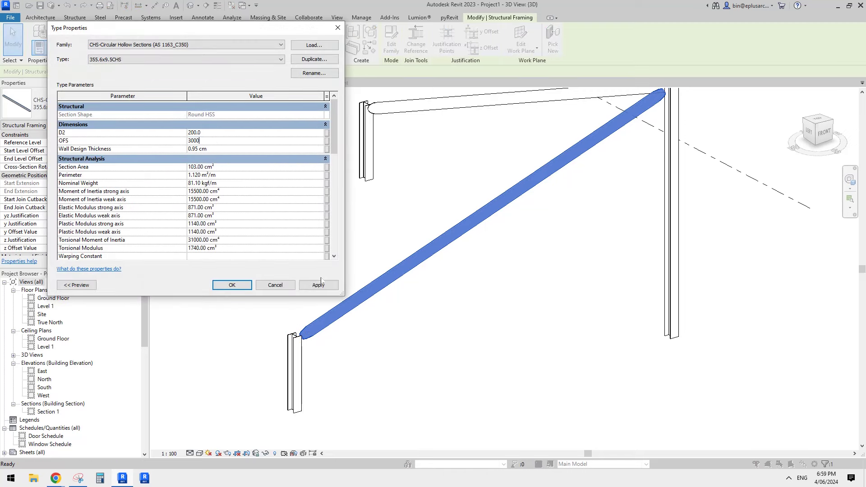
{"action": "left_click", "coordinate": [319, 284]}
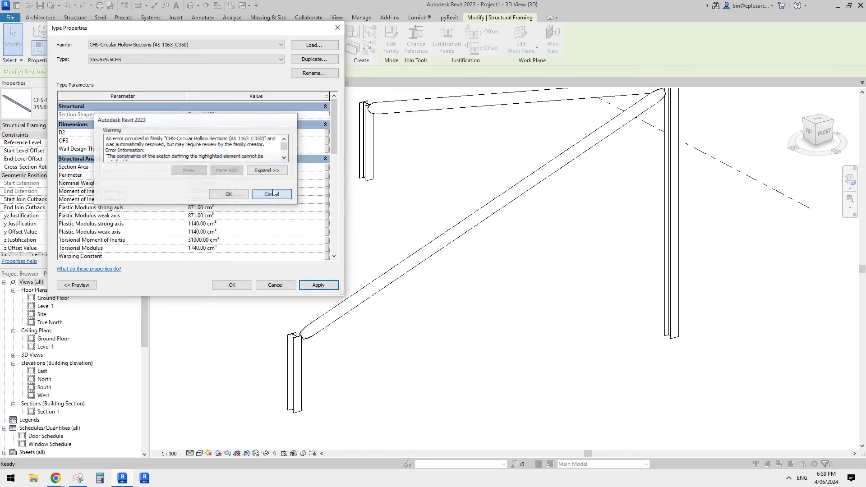
{"action": "left_click", "coordinate": [272, 194]}
Try an OFS of 2000 on the beam type and close the resulting dialog.
{"action": "left_click", "coordinate": [220, 141]}
{"action": "type", "text": "2000"}
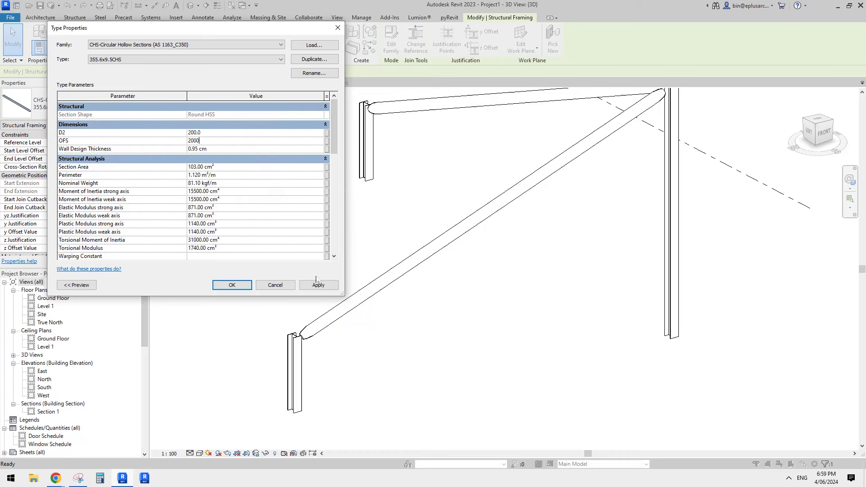
{"action": "left_click", "coordinate": [318, 284]}
{"action": "left_click", "coordinate": [229, 194]}
Set the beam type's OFS to 1000 and apply it to the model.
{"action": "type", "text": "1000"}
{"action": "left_click", "coordinate": [318, 285]}
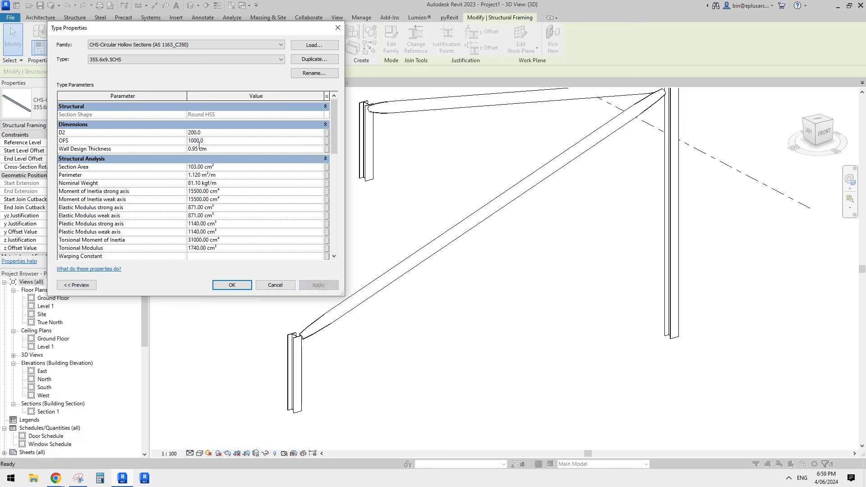
Try to apply an OFS of 2000 to the 355.6x9.5CHS beam type again and dismiss the resulting dialog.
{"action": "left_click", "coordinate": [321, 285]}
{"action": "left_click", "coordinate": [315, 286]}
{"action": "type", "text": "20"}
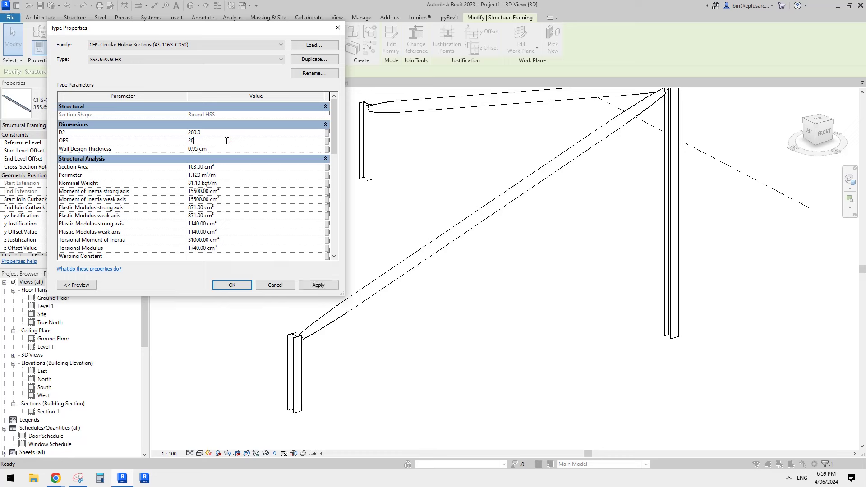
{"action": "left_click", "coordinate": [325, 285]}
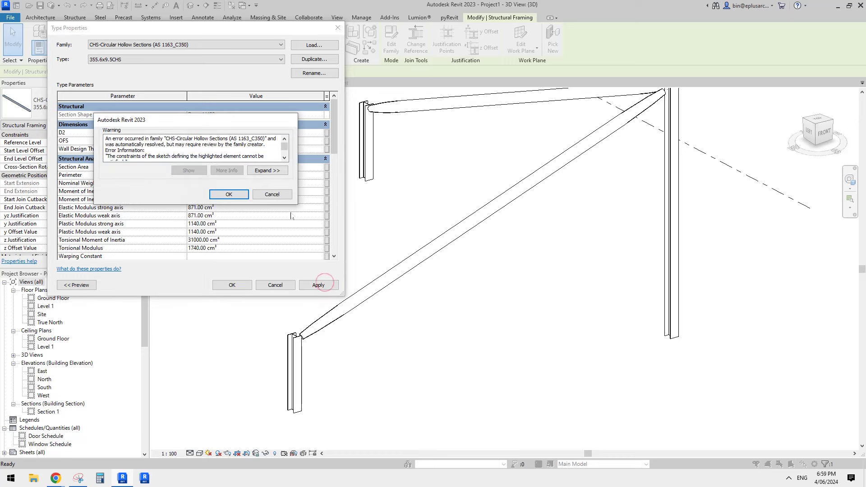
{"action": "left_click", "coordinate": [220, 195]}
Try to apply an OFS of 1800 to the beam type and dismiss the resulting dialog.
{"action": "left_click", "coordinate": [234, 141]}
{"action": "type", "text": "18"}
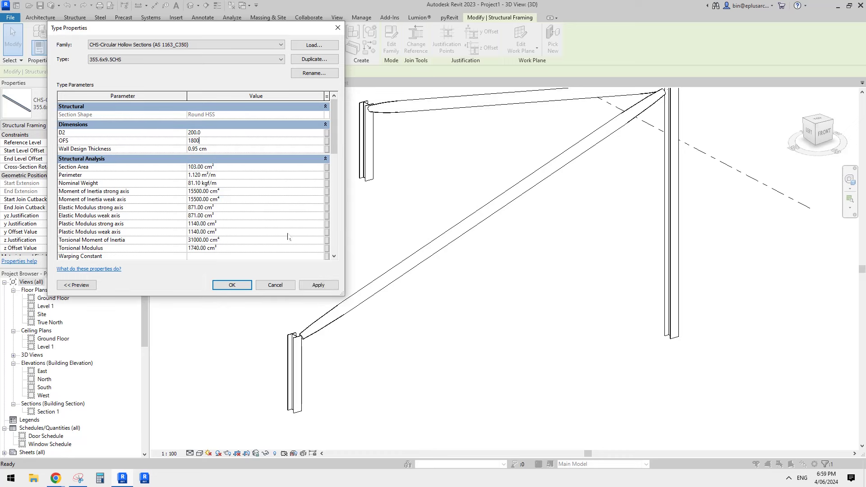
{"action": "type", "text": "00"}
{"action": "left_click", "coordinate": [318, 285]}
{"action": "left_click", "coordinate": [223, 195]}
Set the beam type's OFS to 1700 and apply it to the model.
{"action": "left_click", "coordinate": [237, 142]}
{"action": "type", "text": "1700"}
{"action": "left_click", "coordinate": [319, 285]}
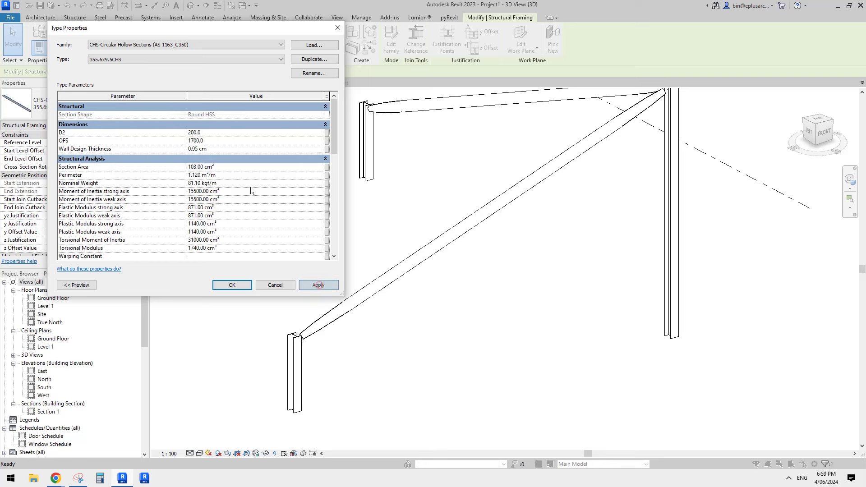
Retry an OFS of 1800 on the beam type and leave its type properties.
{"action": "left_click", "coordinate": [226, 142]}
{"action": "type", "text": "18"}
{"action": "left_click", "coordinate": [319, 285]}
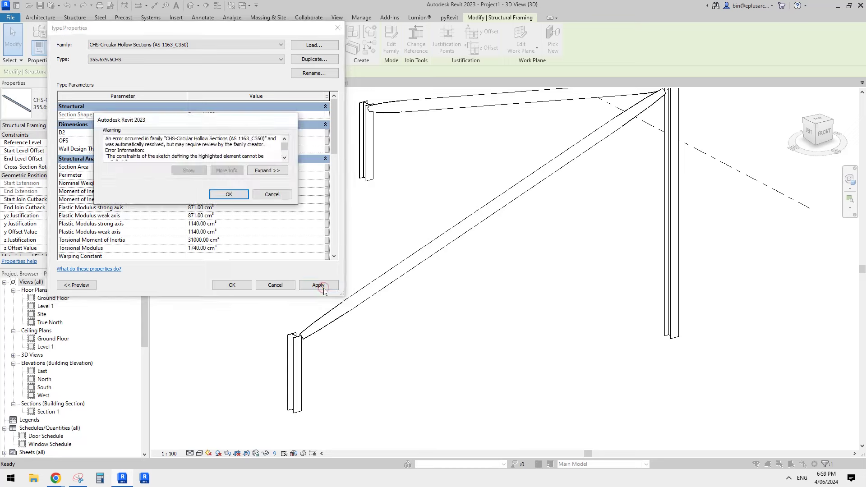
{"action": "key", "text": "Escape"}
{"action": "key", "text": "Escape"}
{"action": "key", "text": "Escape"}
Return from the project's 3D view to the Front elevation of the circular hollow section family.
{"action": "middle_click_drag", "start_coordinate": [336, 143], "coordinate": [398, 136], "text": "shift"}
{"action": "double_click", "coordinate": [326, 298]}
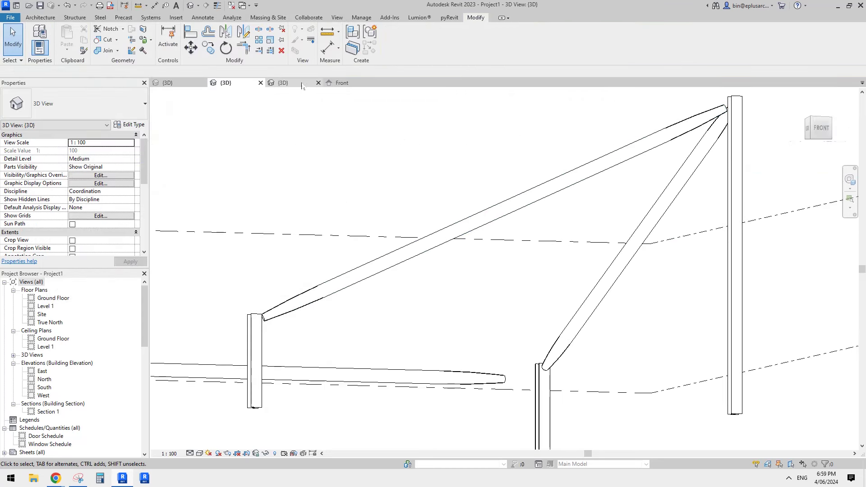
{"action": "left_click", "coordinate": [347, 86]}
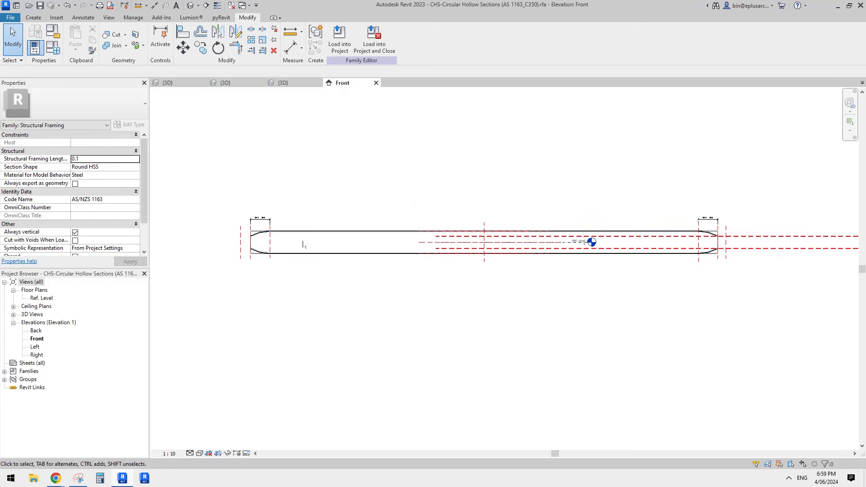
{"action": "middle_click_drag", "start_coordinate": [301, 244], "coordinate": [341, 253]}
{"action": "left_click", "coordinate": [53, 48]}
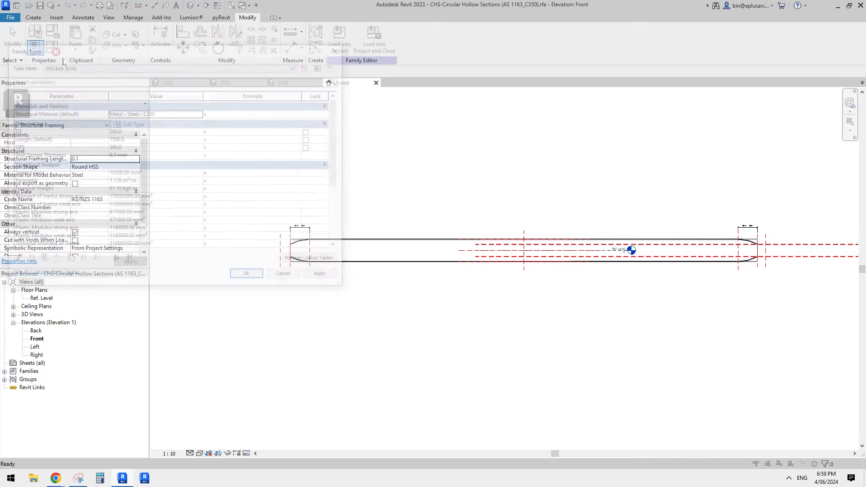
{"action": "left_click", "coordinate": [136, 141]}
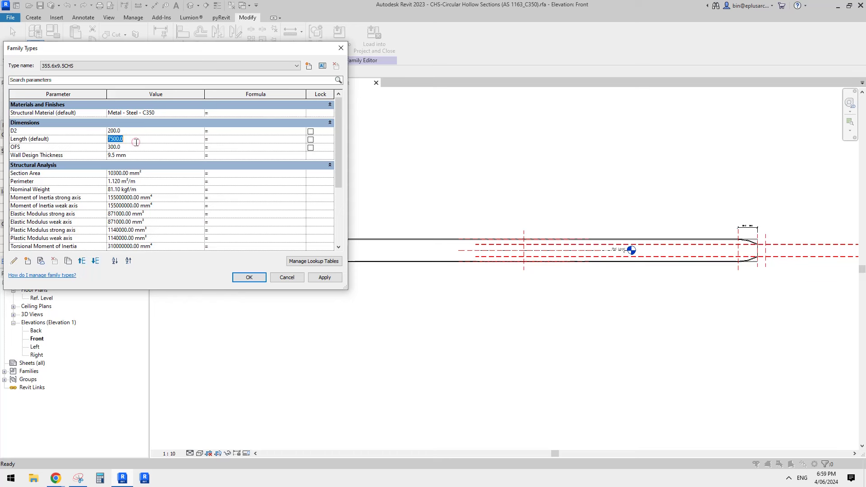
{"action": "type", "text": "1"}
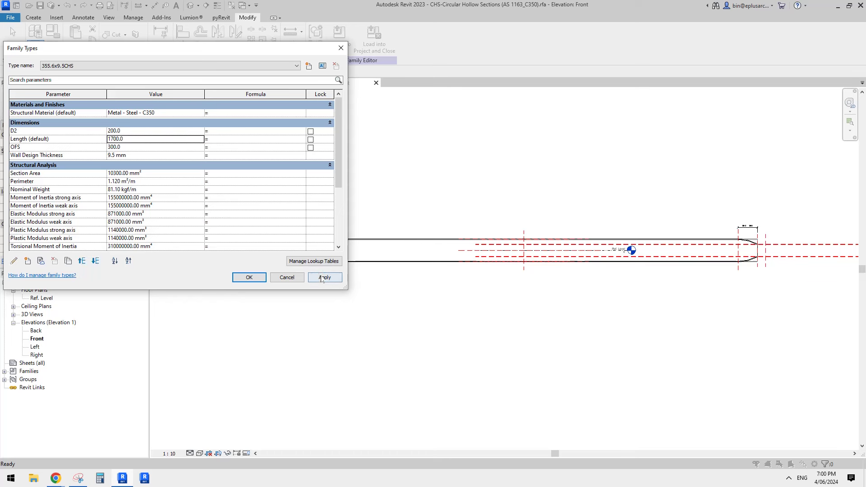
{"action": "left_click", "coordinate": [325, 277]}
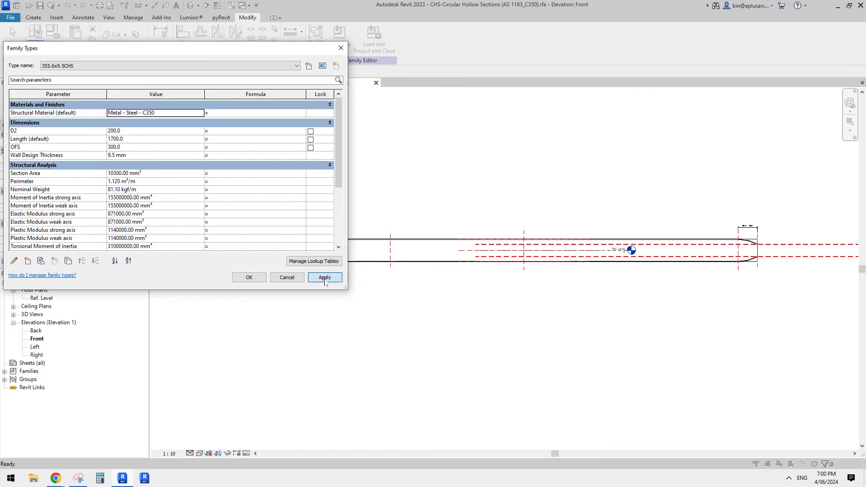
{"action": "left_click", "coordinate": [128, 140]}
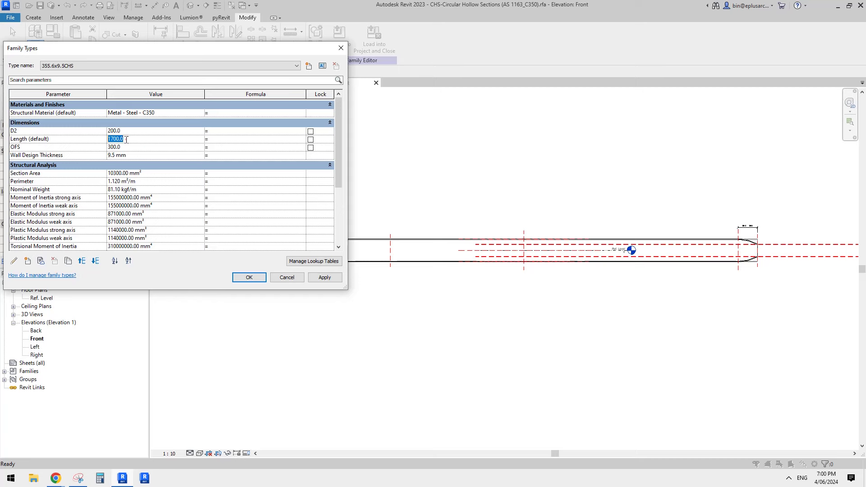
{"action": "left_click", "coordinate": [288, 277]}
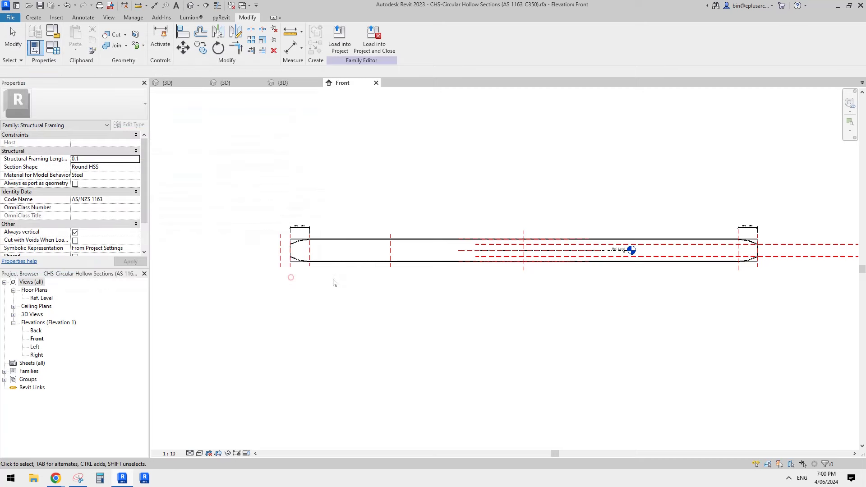
Set the OFS parameter of the 355.6x9.5CHS family type to 1700 and apply it.
{"action": "middle_click_drag", "start_coordinate": [372, 248], "coordinate": [357, 224]}
{"action": "left_click", "coordinate": [52, 47]}
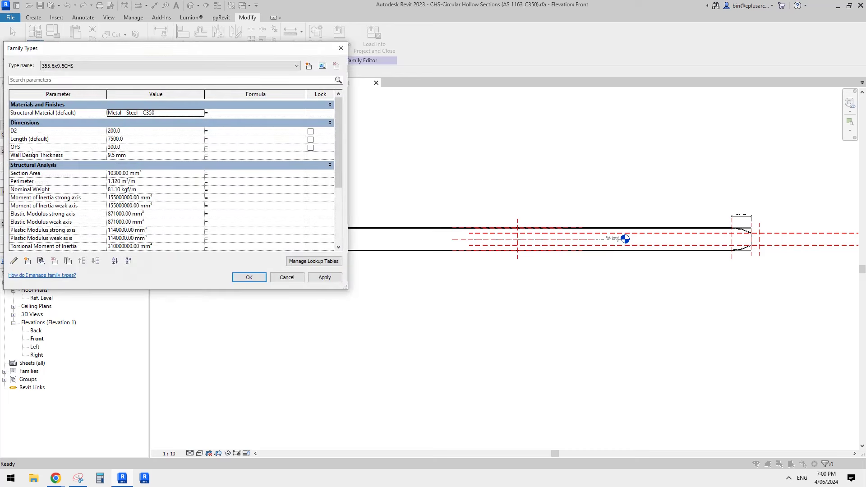
{"action": "left_click", "coordinate": [141, 149]}
{"action": "type", "text": "1700"}
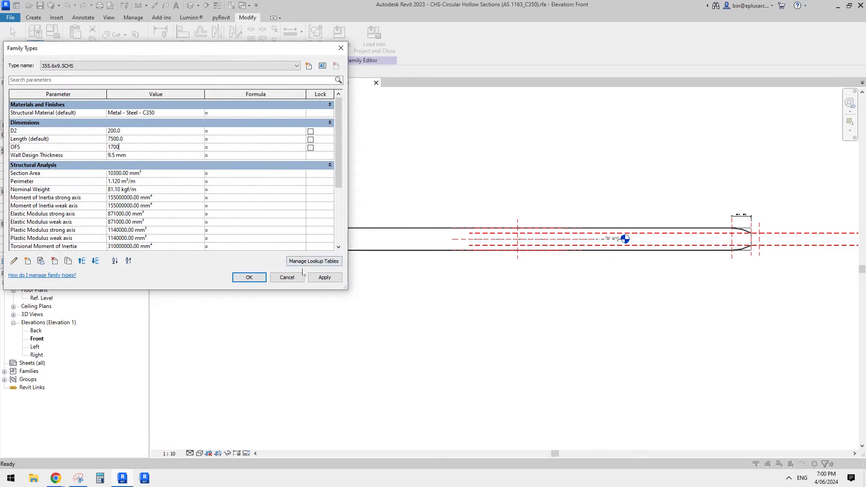
{"action": "left_click", "coordinate": [324, 277]}
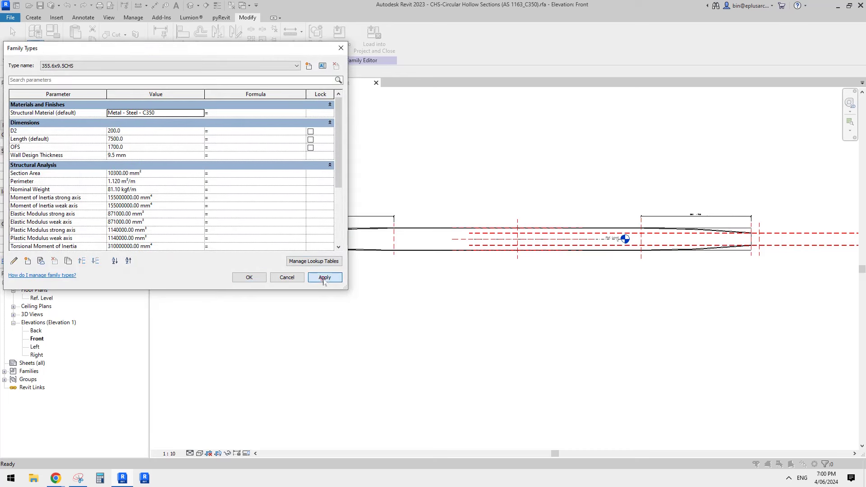
Try OFS values of 2000 and 1800 on the family type, cancelling each resulting dialog.
{"action": "left_click", "coordinate": [149, 148]}
{"action": "type", "text": "2"}
{"action": "left_click", "coordinate": [322, 276]}
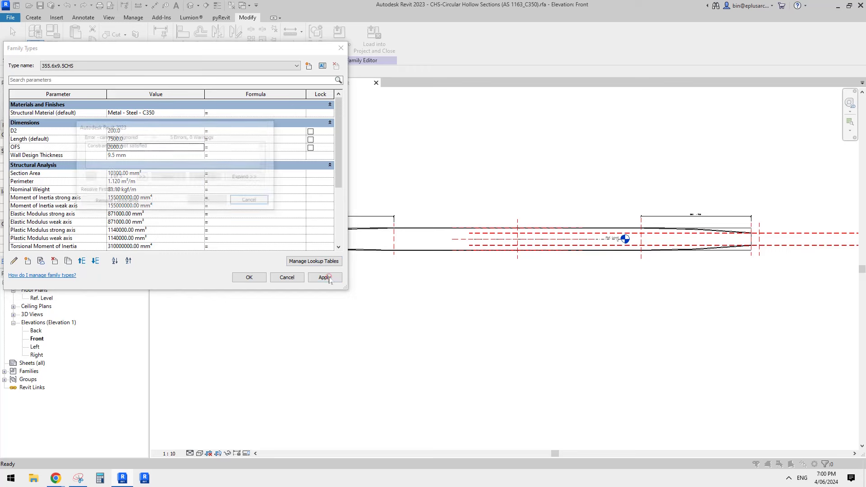
{"action": "key", "text": "Escape"}
{"action": "left_click", "coordinate": [155, 149]}
{"action": "type", "text": "1800"}
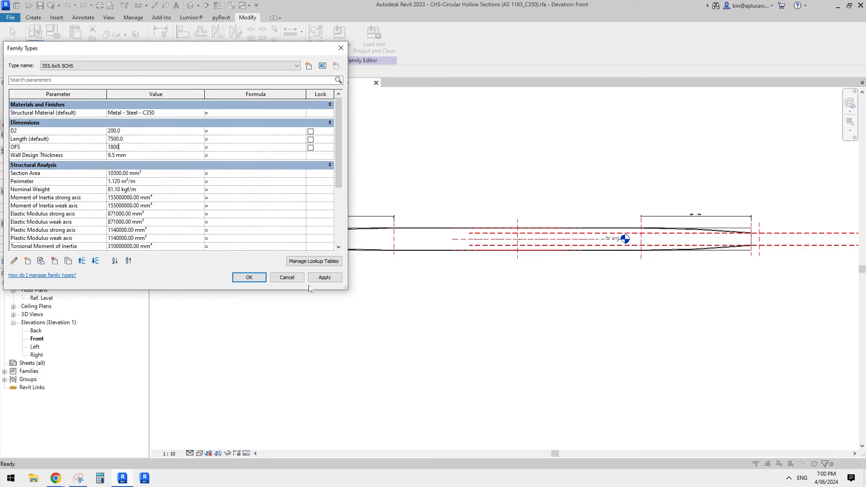
{"action": "left_click", "coordinate": [324, 277]}
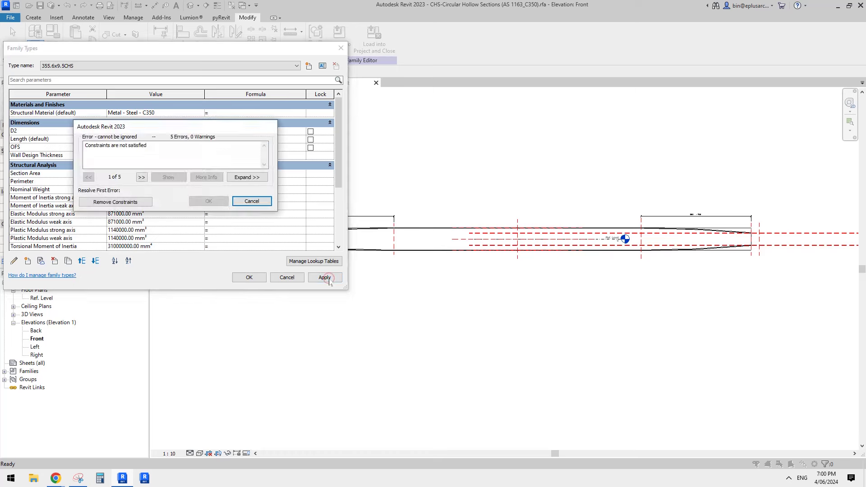
{"action": "key", "text": "Escape"}
Close the family types and examine the tapered geometry and reference planes in the Ref. Level plan and Front elevation.
{"action": "left_click", "coordinate": [249, 278]}
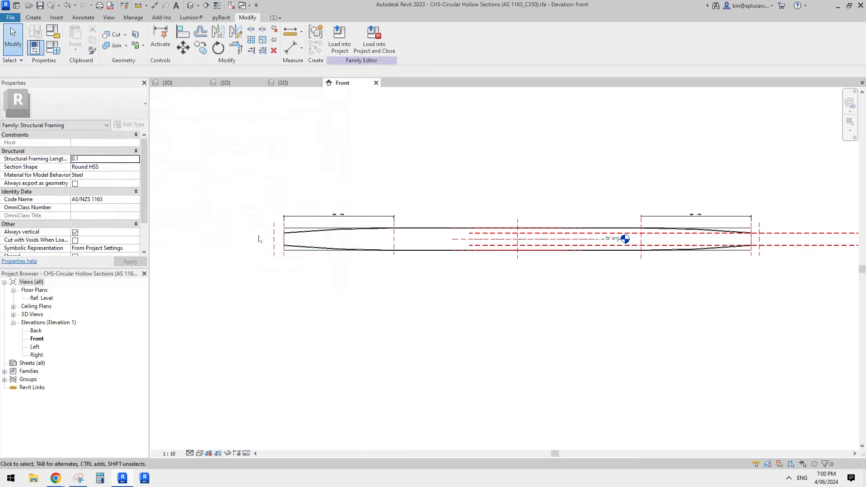
{"action": "scroll", "coordinate": [489, 262], "scroll_direction": "up", "scroll_amount": 1}
{"action": "scroll", "coordinate": [354, 219], "scroll_direction": "up", "scroll_amount": 4}
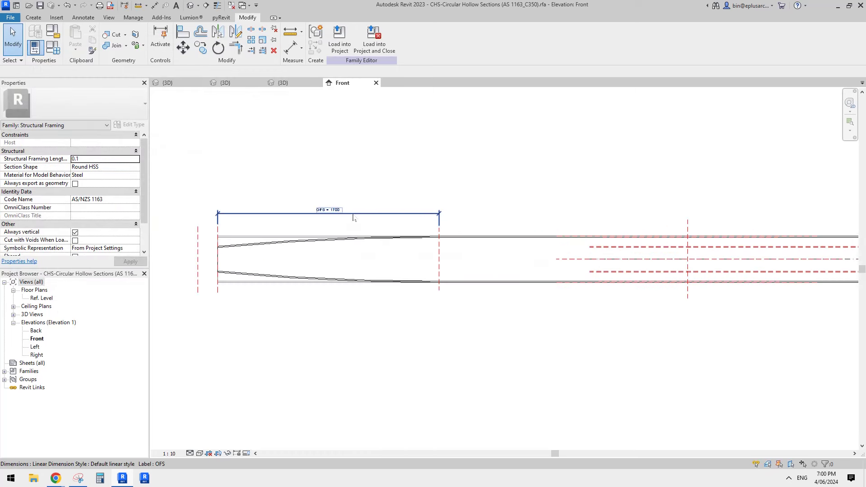
{"action": "double_click", "coordinate": [42, 298]}
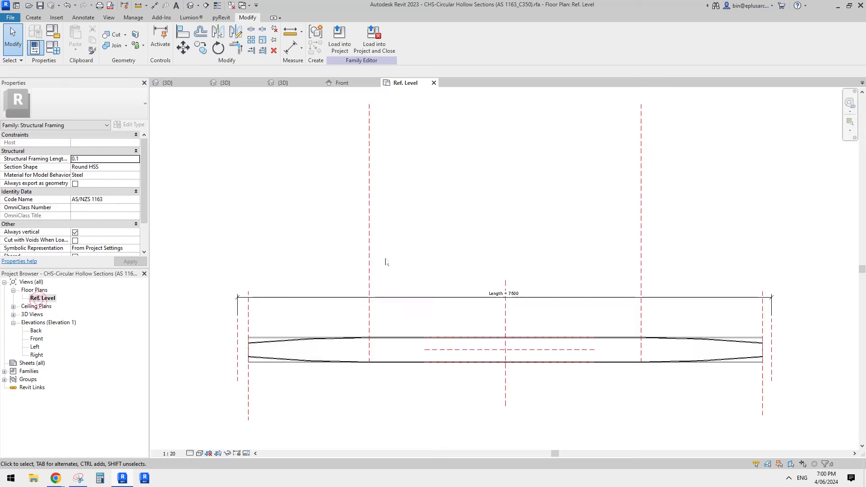
{"action": "scroll", "coordinate": [407, 225], "scroll_direction": "down", "scroll_amount": 1}
{"action": "middle_click_drag", "start_coordinate": [410, 233], "coordinate": [418, 290]}
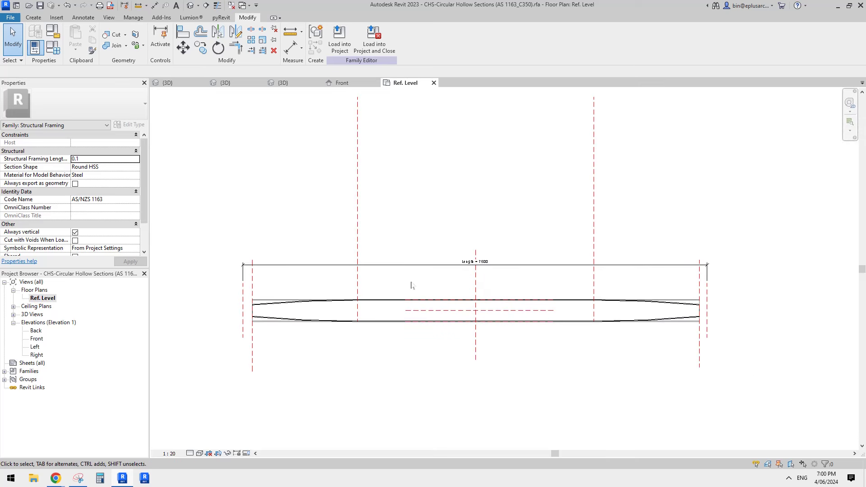
{"action": "scroll", "coordinate": [411, 286], "scroll_direction": "down", "scroll_amount": 2}
{"action": "scroll", "coordinate": [408, 289], "scroll_direction": "up", "scroll_amount": 2}
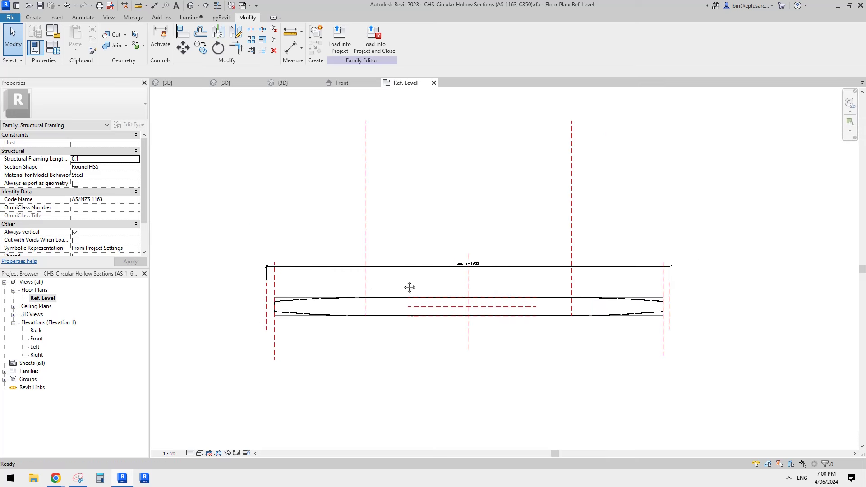
{"action": "double_click", "coordinate": [37, 339]}
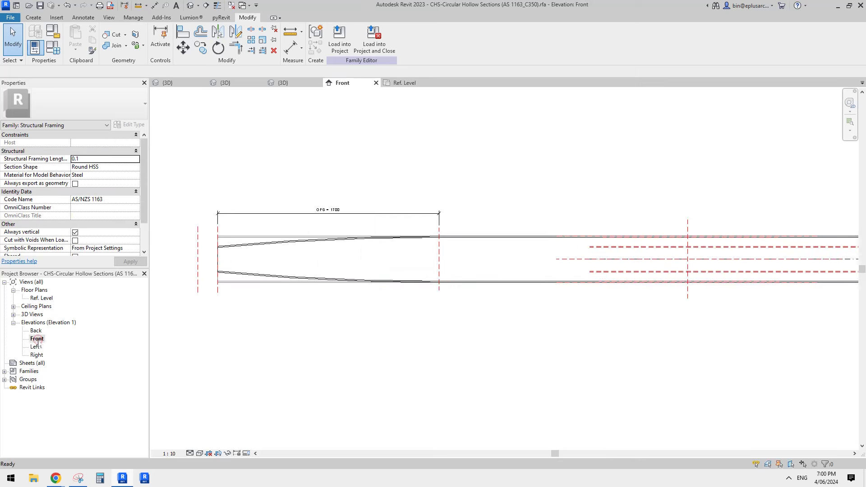
{"action": "scroll", "coordinate": [325, 225], "scroll_direction": "down", "scroll_amount": 2}
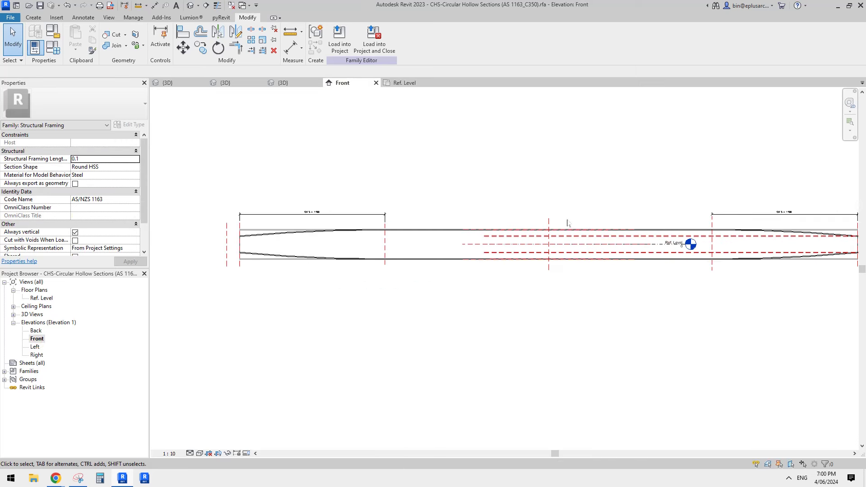
{"action": "middle_click_drag", "start_coordinate": [567, 223], "coordinate": [522, 218]}
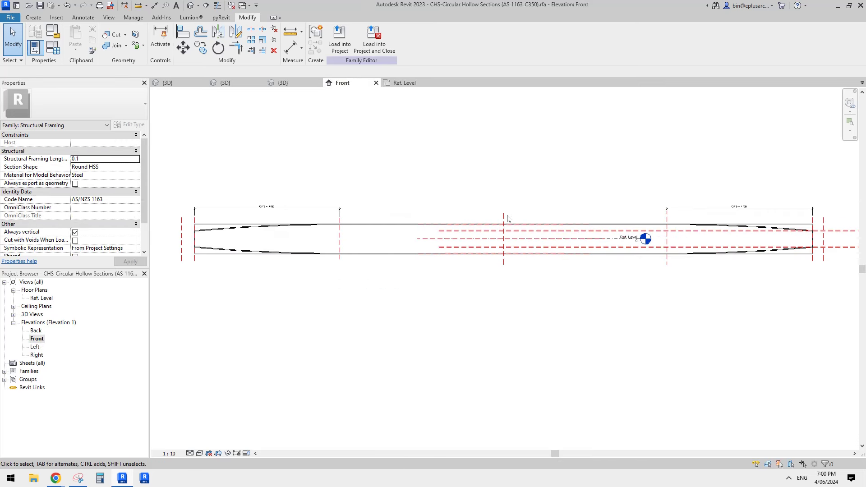
{"action": "middle_click_drag", "start_coordinate": [382, 246], "coordinate": [428, 212]}
{"action": "scroll", "coordinate": [422, 197], "scroll_direction": "down", "scroll_amount": 1}
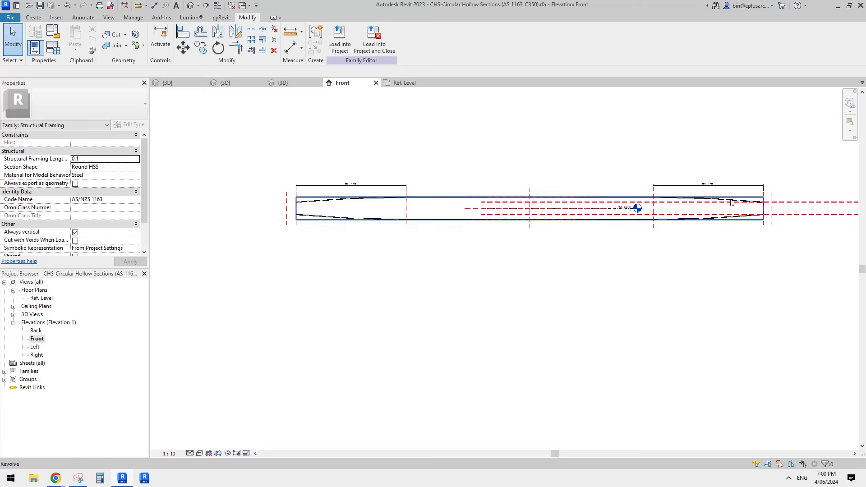
Try to move the two reference planes at the member's left end 1000 mm outward in the Front elevation.
{"action": "scroll", "coordinate": [393, 205], "scroll_direction": "up", "scroll_amount": 5}
{"action": "left_click_drag", "start_coordinate": [304, 204], "coordinate": [260, 206]}
{"action": "scroll", "coordinate": [272, 205], "scroll_direction": "down", "scroll_amount": 3}
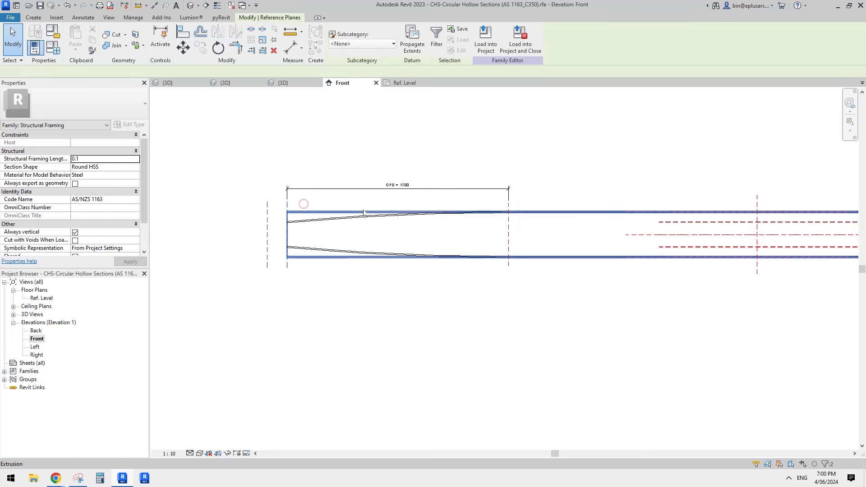
{"action": "scroll", "coordinate": [424, 202], "scroll_direction": "down", "scroll_amount": 4}
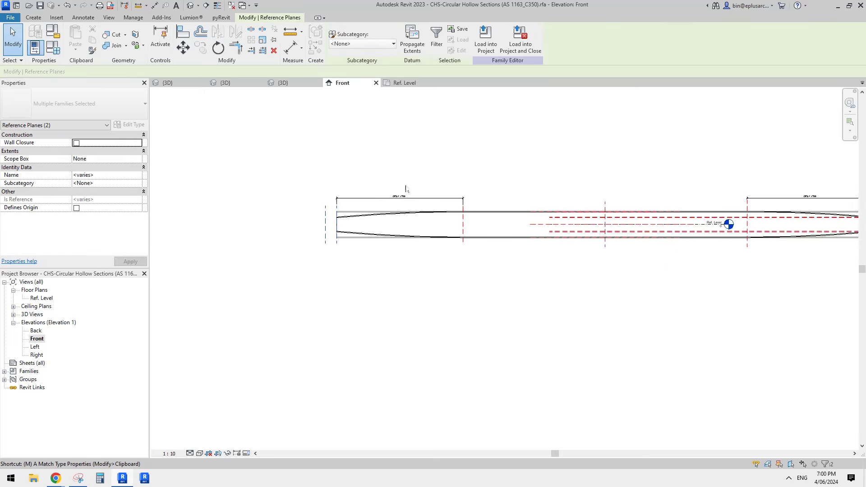
{"action": "key", "text": "m"}
{"action": "key", "text": "v"}
{"action": "left_click", "coordinate": [335, 175]}
{"action": "type", "text": "1000"}
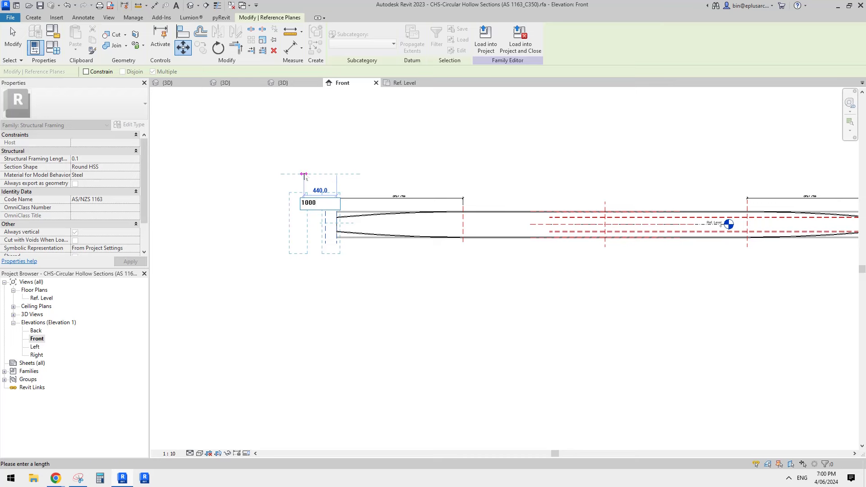
{"action": "key", "text": "Return"}
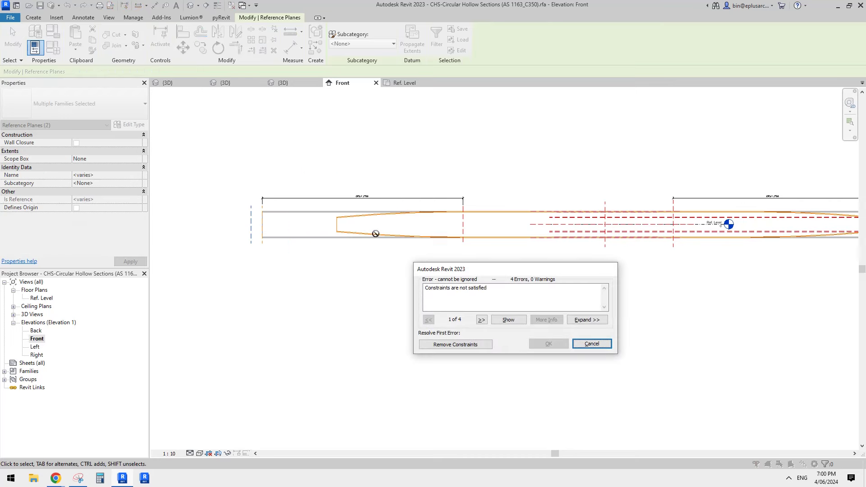
{"action": "key", "text": "Escape"}
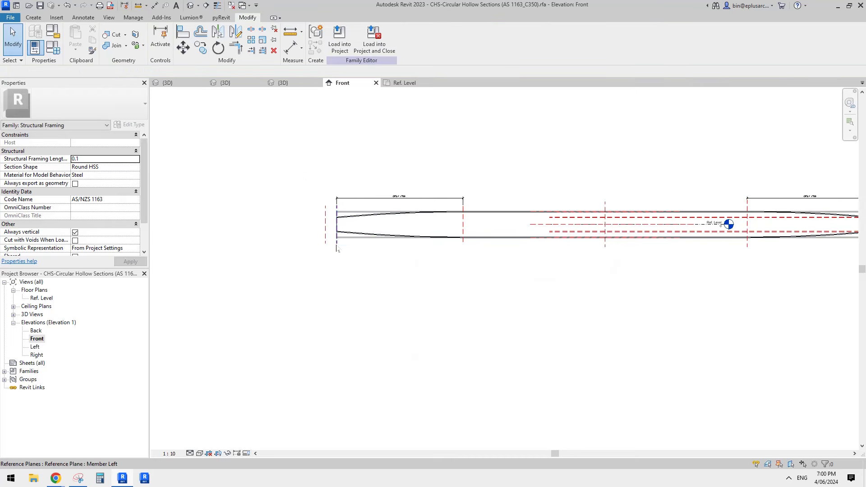
Move the three reference planes at the member's left end 1000 mm outward in the Front elevation.
{"action": "left_click", "coordinate": [338, 248]}
{"action": "left_click", "coordinate": [325, 241], "text": "ctrl"}
{"action": "left_click", "coordinate": [463, 244], "text": "ctrl"}
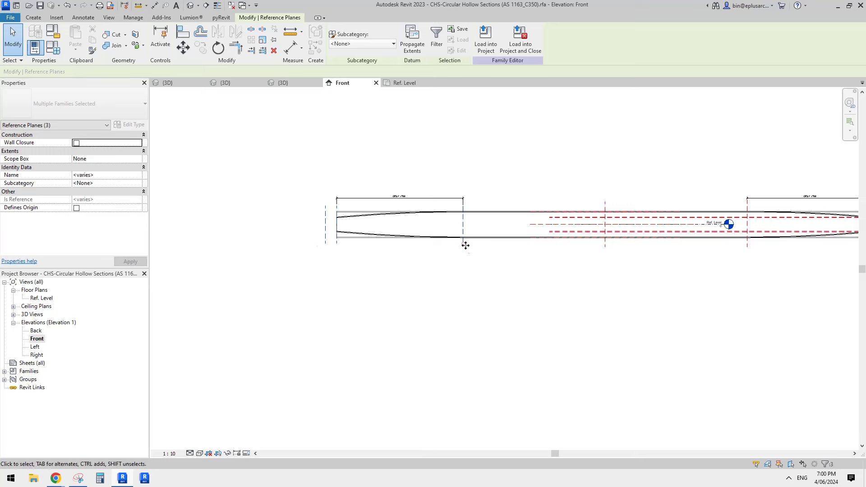
{"action": "middle_click_drag", "start_coordinate": [465, 245], "coordinate": [453, 247]}
{"action": "key", "text": "m"}
{"action": "key", "text": "v"}
{"action": "left_click", "coordinate": [450, 159]}
{"action": "type", "text": "1000"}
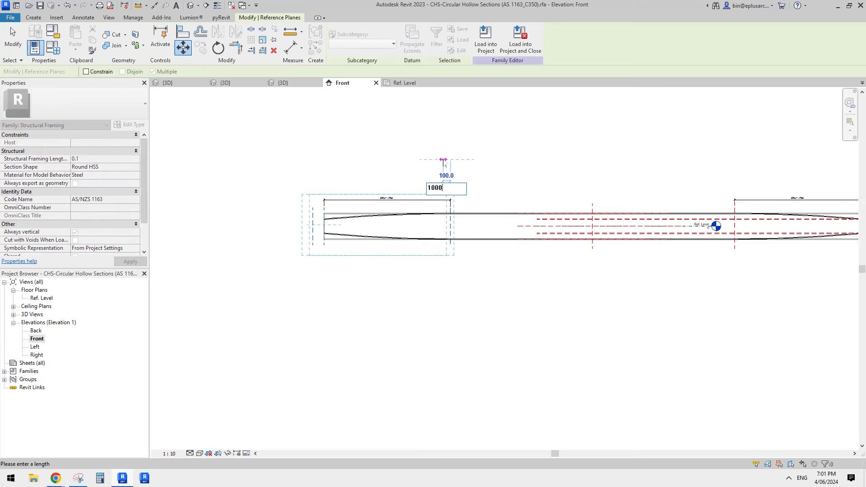
{"action": "key", "text": "Return"}
{"action": "scroll", "coordinate": [441, 240], "scroll_direction": "down", "scroll_amount": 1}
{"action": "middle_click_drag", "start_coordinate": [441, 239], "coordinate": [332, 241]}
{"action": "scroll", "coordinate": [614, 229], "scroll_direction": "up", "scroll_amount": 2}
{"action": "key", "text": "Escape"}
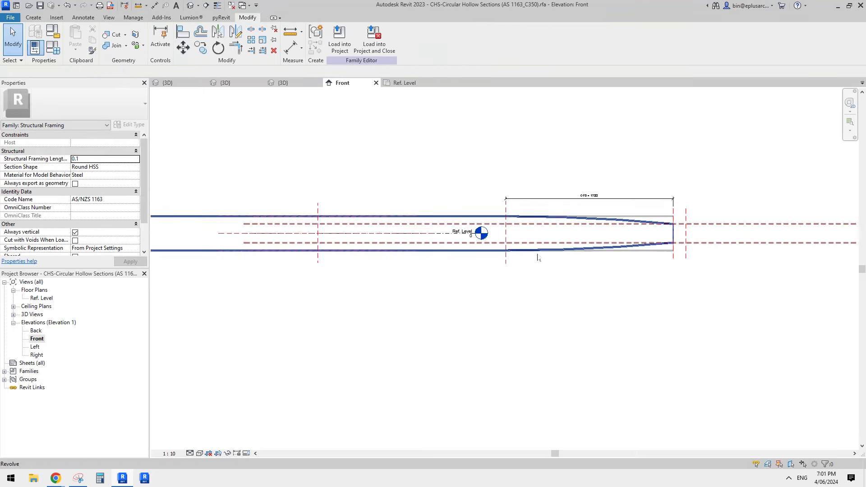
Move the three reference planes at the member's right end 1000 mm outward in the Front elevation.
{"action": "left_click", "coordinate": [509, 261]}
{"action": "left_click", "coordinate": [673, 258], "text": "ctrl"}
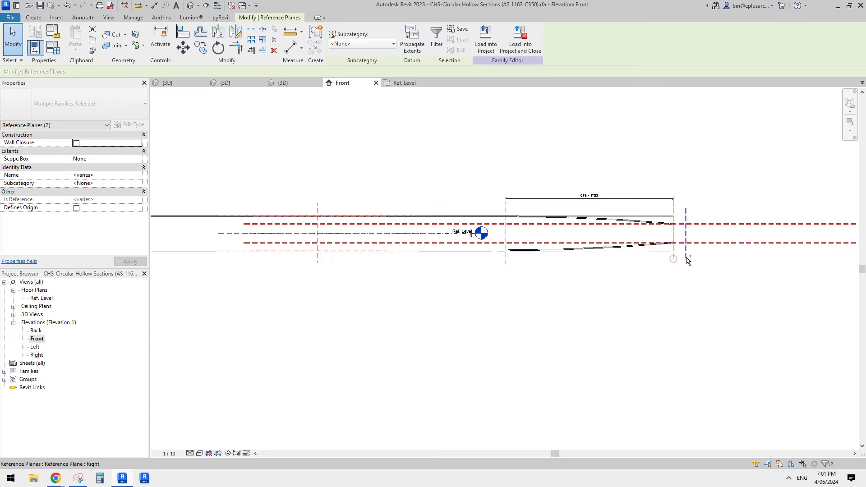
{"action": "left_click", "coordinate": [686, 257], "text": "ctrl"}
{"action": "middle_click_drag", "start_coordinate": [654, 255], "coordinate": [630, 256]}
{"action": "key", "text": "m"}
{"action": "key", "text": "v"}
{"action": "left_click", "coordinate": [626, 166]}
{"action": "type", "text": "10"}
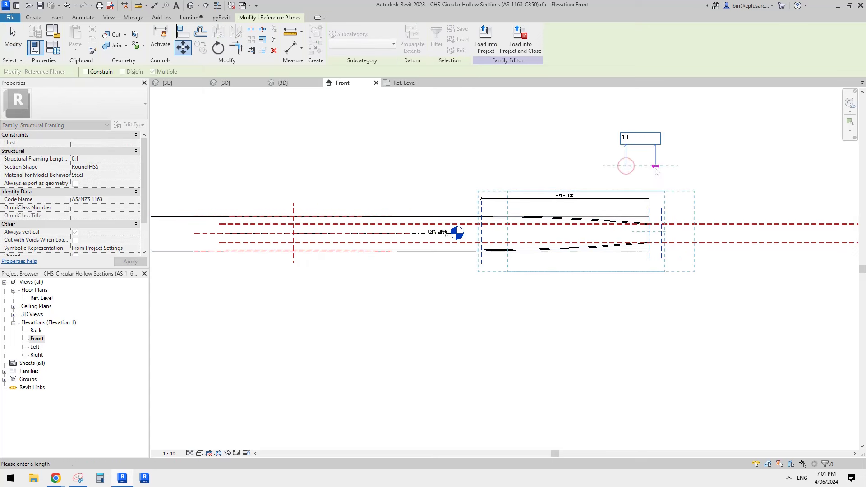
{"action": "type", "text": "00"}
{"action": "key", "text": "Return"}
{"action": "scroll", "coordinate": [587, 194], "scroll_direction": "down", "scroll_amount": 2}
{"action": "key", "text": "Escape"}
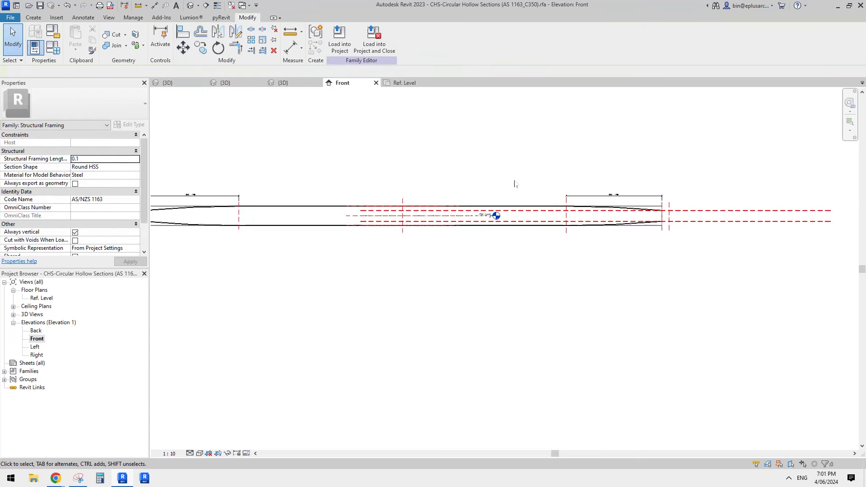
Try an OFS value of 1800 on the 355.6x9.5CHS type in the family, and close the family types without keeping it.
{"action": "left_click", "coordinate": [53, 49]}
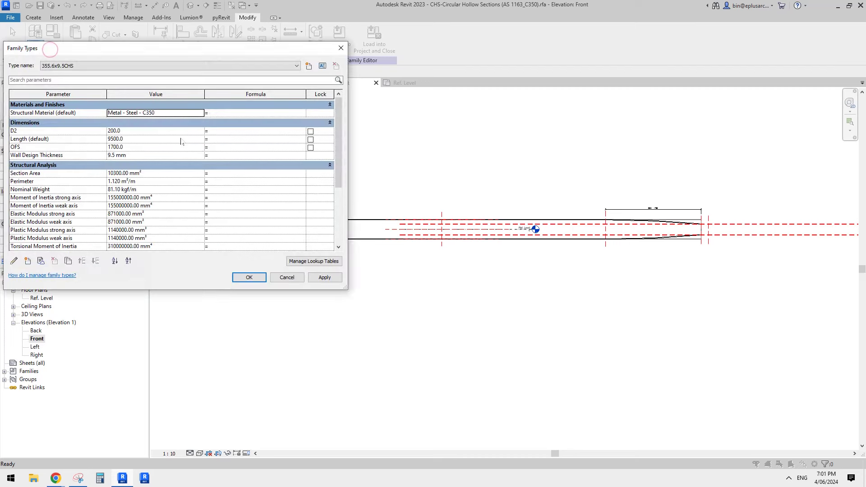
{"action": "left_click", "coordinate": [141, 149]}
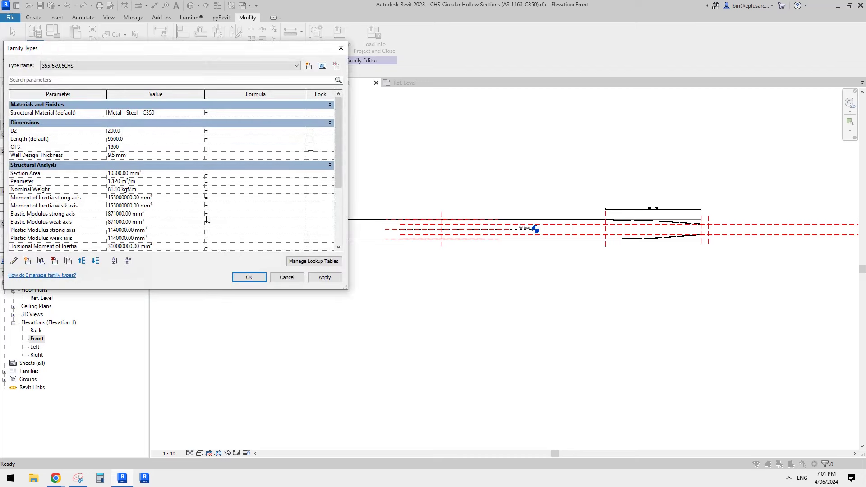
{"action": "left_click", "coordinate": [324, 278]}
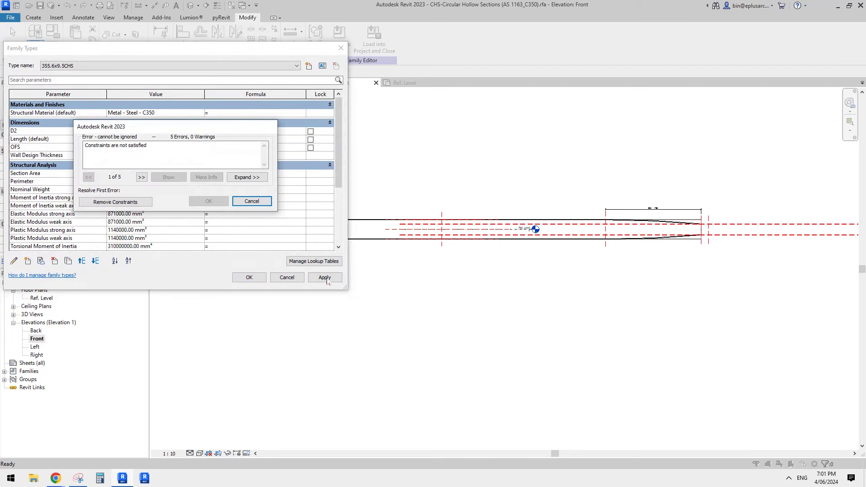
{"action": "key", "text": "Escape"}
{"action": "key", "text": "Escape"}
{"action": "middle_click_drag", "start_coordinate": [430, 263], "coordinate": [490, 259]}
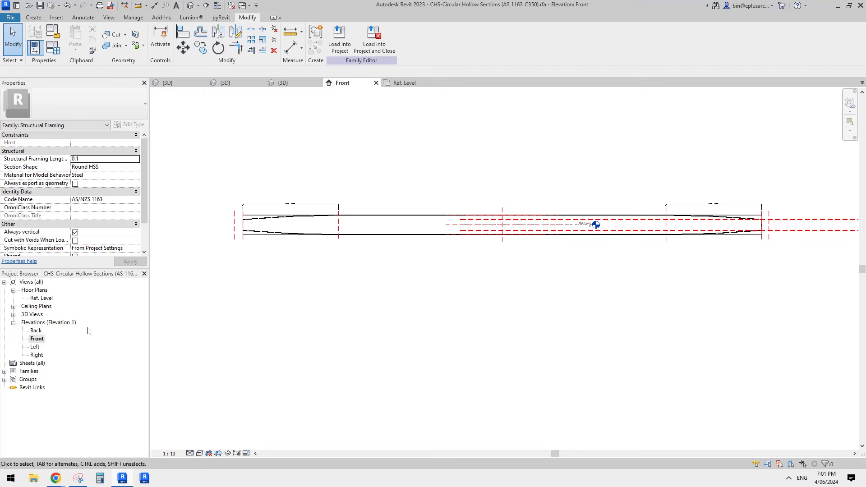
Examine the lengthened member and its reference planes in the Ref. Level plan and the revolved solid in the 3D view.
{"action": "double_click", "coordinate": [40, 299]}
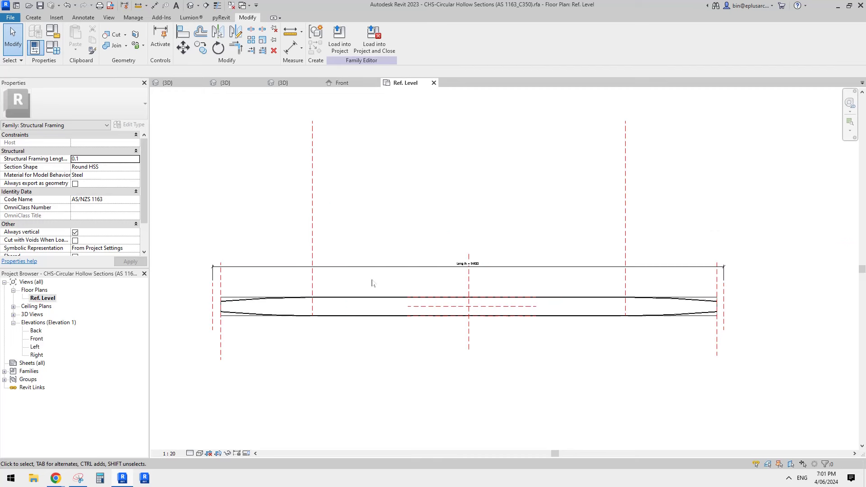
{"action": "left_click", "coordinate": [312, 159]}
{"action": "left_click", "coordinate": [279, 245]}
{"action": "left_click", "coordinate": [190, 6]}
{"action": "scroll", "coordinate": [430, 160], "scroll_direction": "down", "scroll_amount": 2}
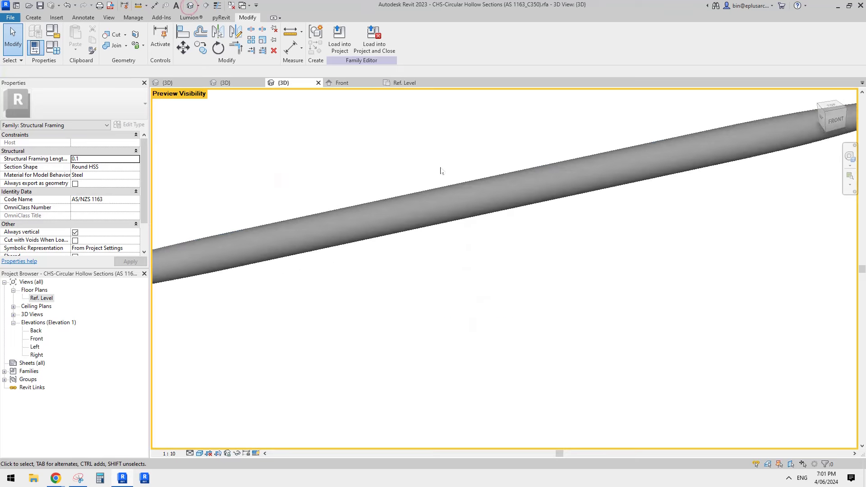
{"action": "middle_click_drag", "start_coordinate": [469, 199], "coordinate": [506, 202]}
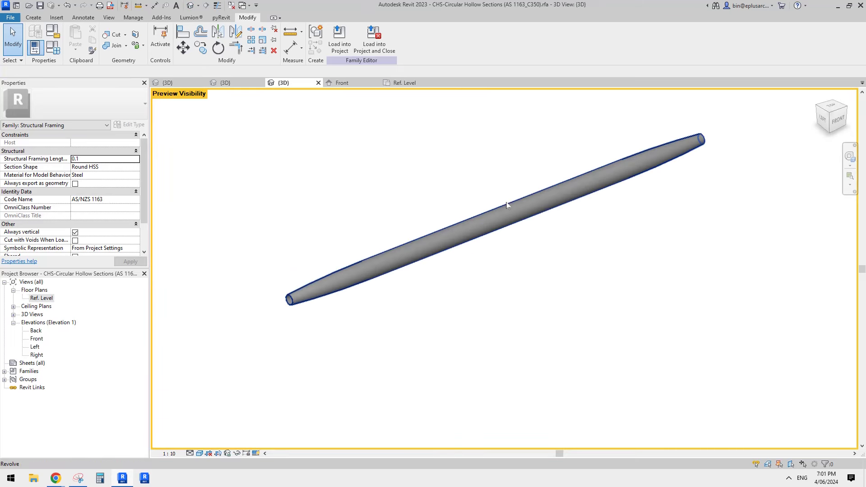
{"action": "left_click", "coordinate": [494, 230]}
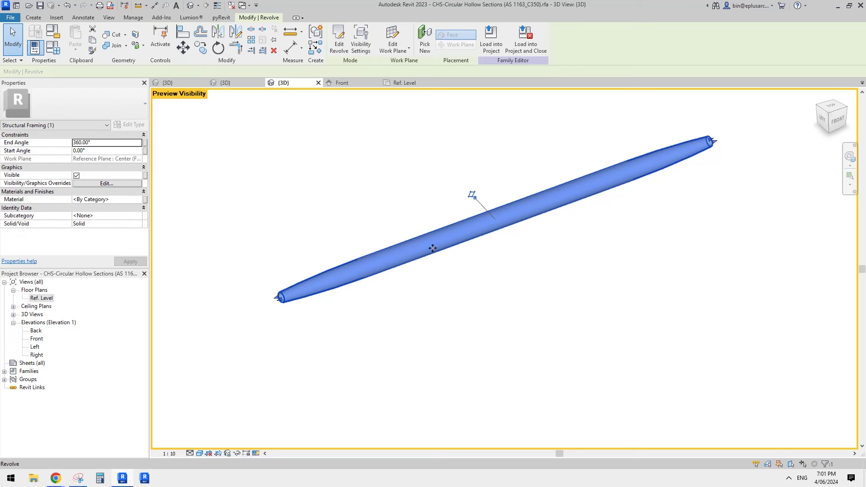
{"action": "mouse_move", "coordinate": [432, 249]}
{"action": "middle_mouse_down", "text": "shift"}
{"action": "mouse_move", "coordinate": [436, 267]}
{"action": "mouse_move", "coordinate": [428, 242]}
{"action": "middle_mouse_up", "text": "shift"}
Load the family into Project1, overwriting the existing version.
{"action": "left_click", "coordinate": [491, 44]}
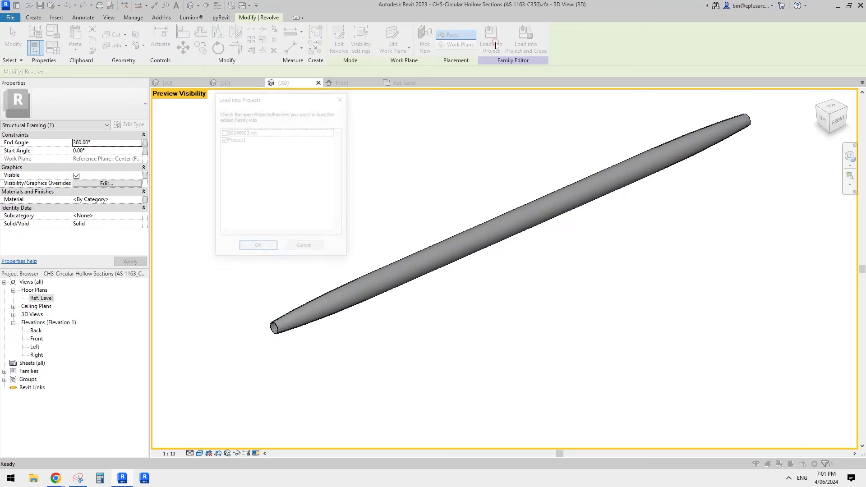
{"action": "left_click", "coordinate": [266, 249]}
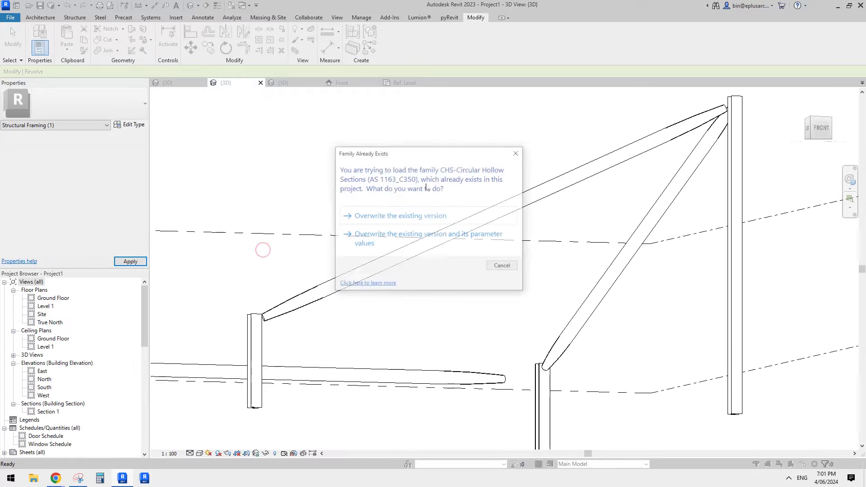
{"action": "left_click", "coordinate": [426, 214]}
Try an OFS value of 1800 in the sloping beam's type properties in the project, cancelling the resulting dialog.
{"action": "left_click", "coordinate": [503, 211]}
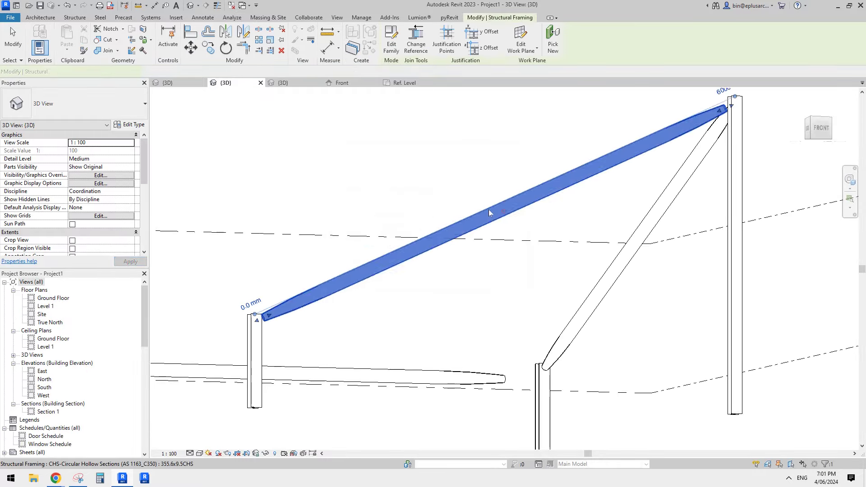
{"action": "left_click", "coordinate": [128, 125]}
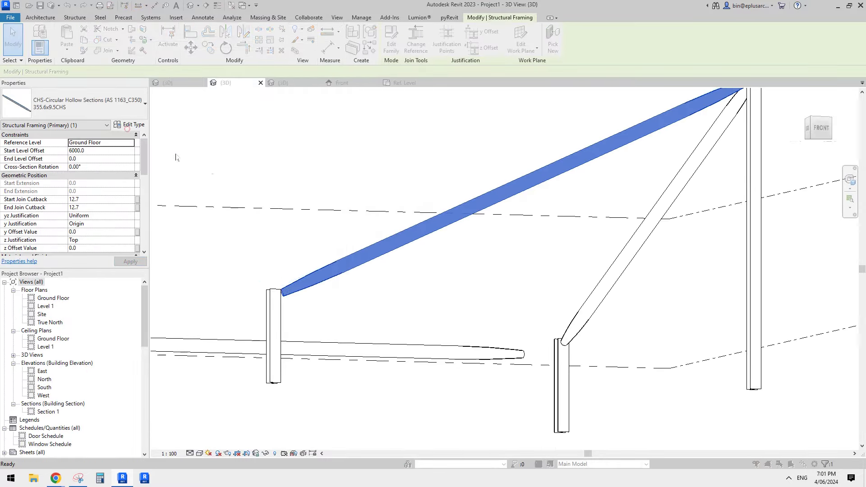
{"action": "left_click", "coordinate": [213, 141]}
{"action": "type", "text": "1800"}
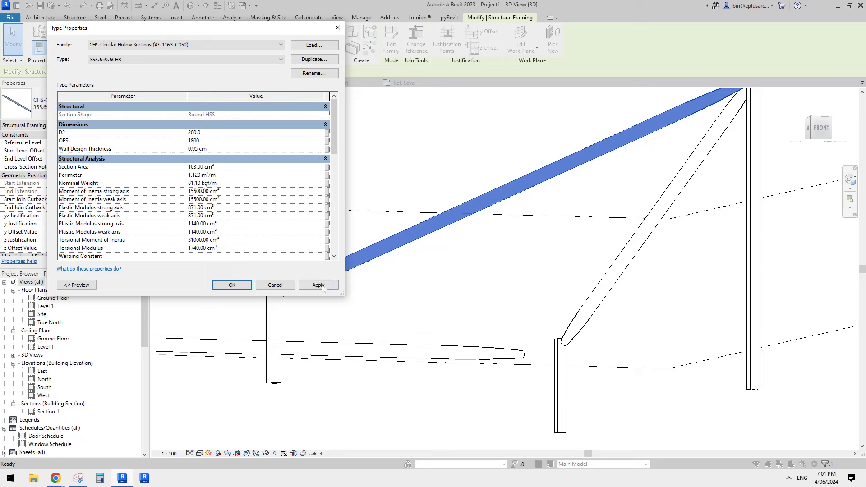
{"action": "left_click", "coordinate": [318, 286]}
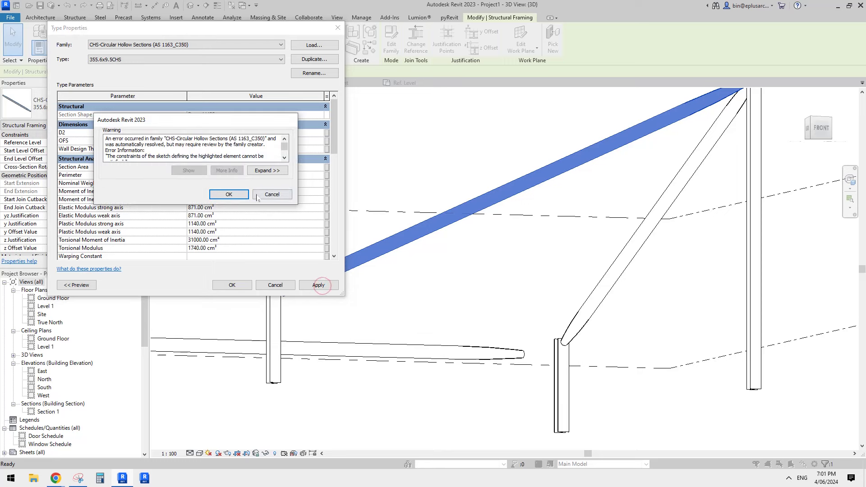
{"action": "left_click", "coordinate": [280, 195]}
Set the beam type's OFS to 1750, confirm it, and inspect the tapered ends in 3D.
{"action": "left_click", "coordinate": [233, 142]}
{"action": "type", "text": "1750.0"}
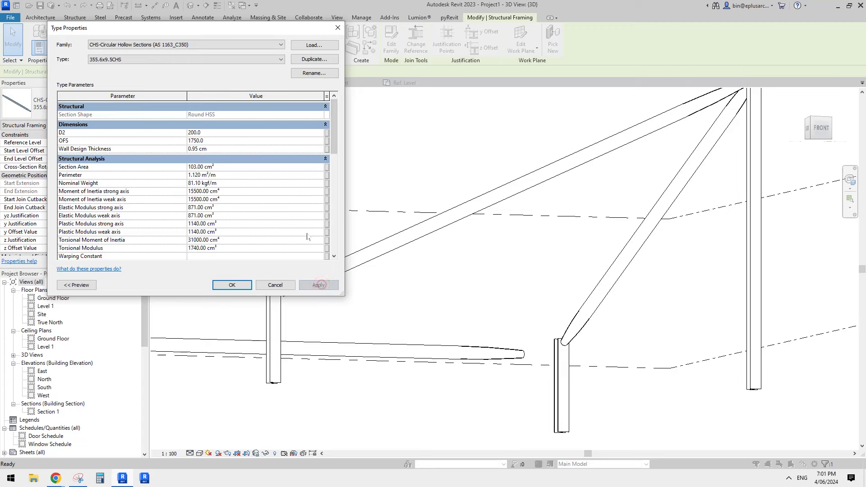
{"action": "left_click", "coordinate": [232, 285]}
{"action": "middle_click_drag", "start_coordinate": [257, 290], "coordinate": [453, 271], "text": "shift"}
{"action": "scroll", "coordinate": [385, 259], "scroll_direction": "up", "scroll_amount": 2}
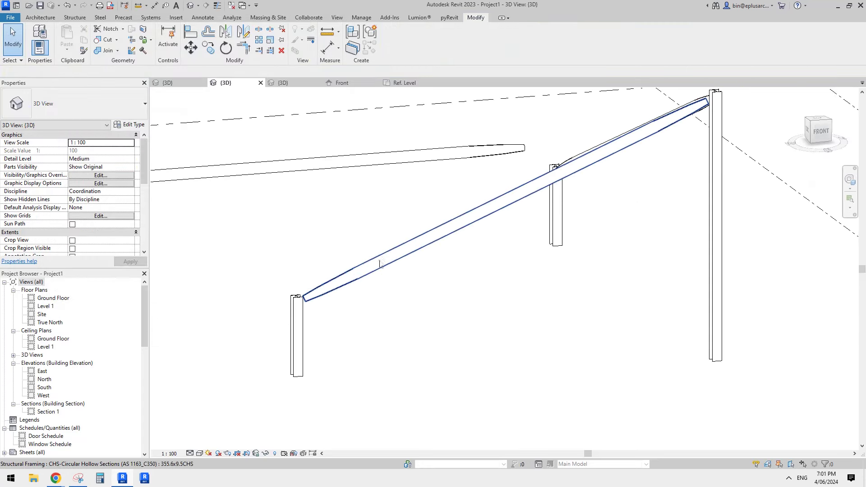
Reopen the sloping beam's type properties and apply an OFS value of 1200.
{"action": "left_click", "coordinate": [380, 260]}
{"action": "middle_click_drag", "start_coordinate": [380, 260], "coordinate": [257, 237], "text": "shift"}
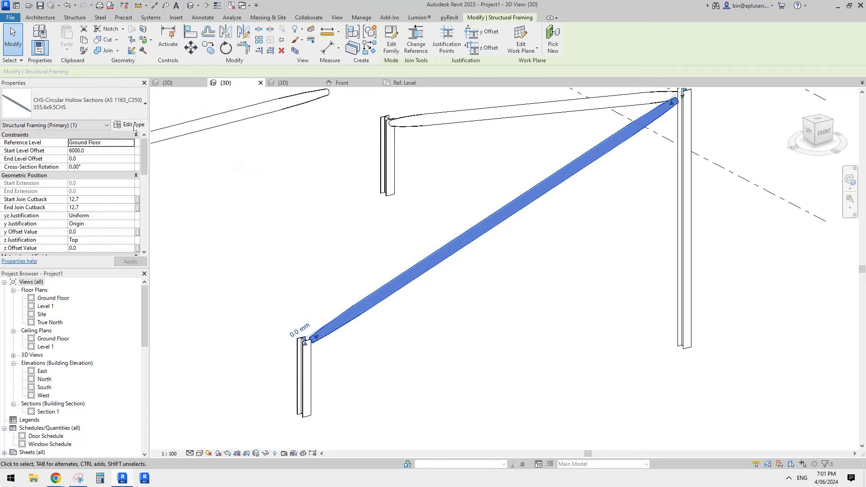
{"action": "left_click", "coordinate": [134, 125]}
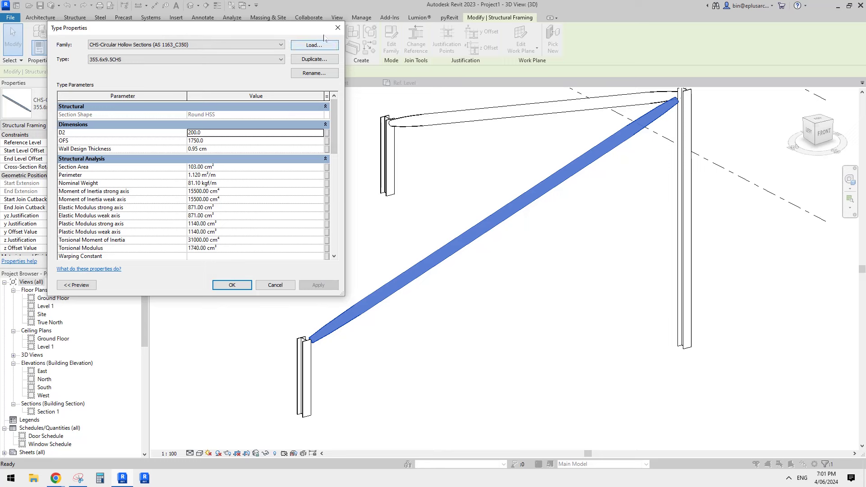
{"action": "left_click_drag", "start_coordinate": [306, 32], "coordinate": [310, 44]}
{"action": "left_click", "coordinate": [232, 153]}
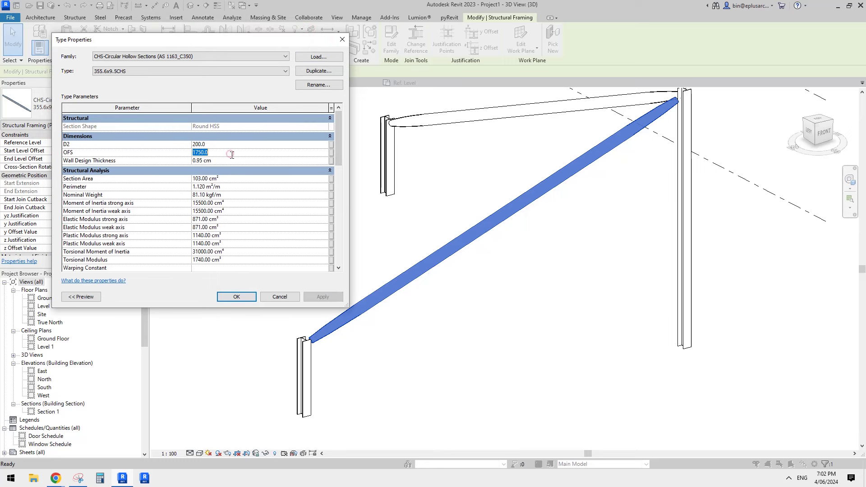
{"action": "type", "text": "1200"}
{"action": "left_click", "coordinate": [322, 296]}
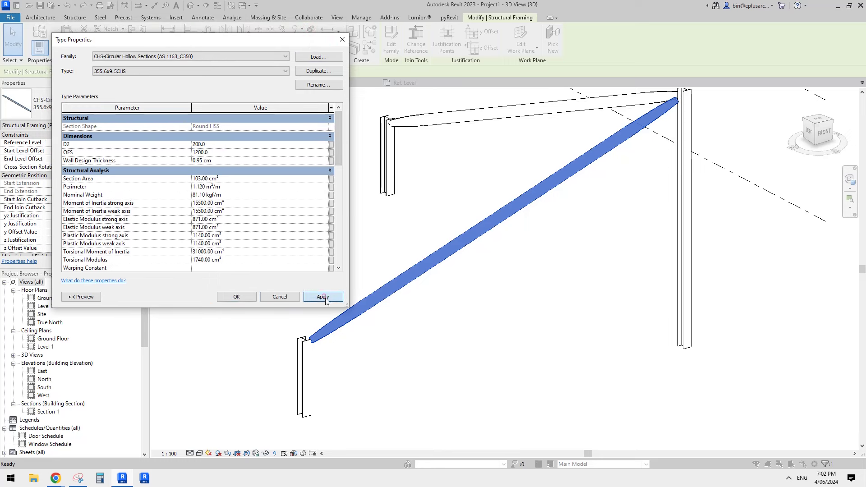
Apply a D2 value of 150 to the beam type, and reduce it to 100.
{"action": "left_click", "coordinate": [218, 145]}
{"action": "type", "text": "1"}
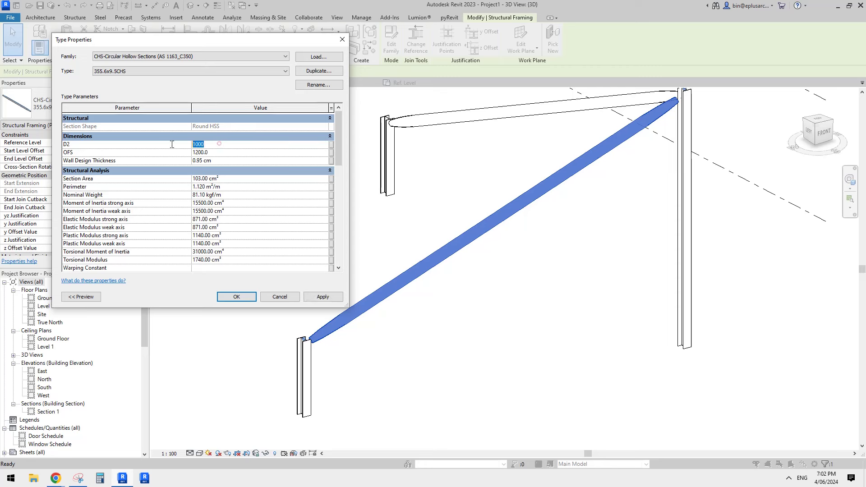
{"action": "type", "text": "1"}
{"action": "left_click", "coordinate": [325, 296]}
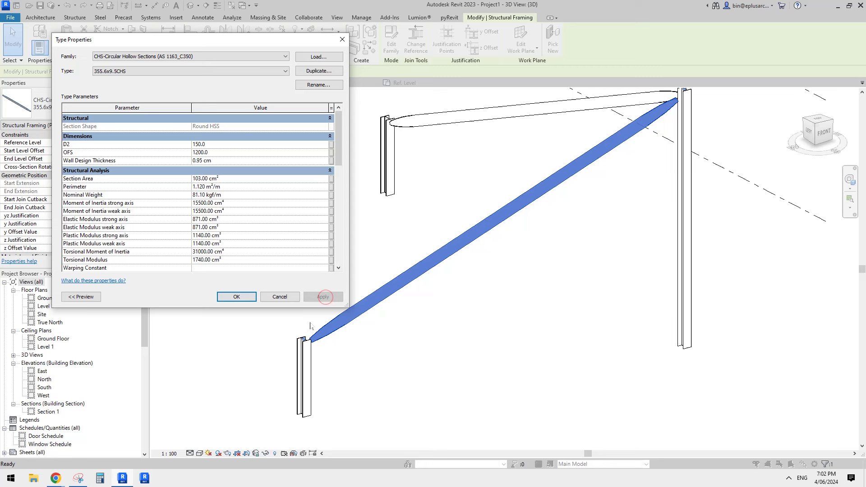
{"action": "left_click", "coordinate": [217, 146]}
{"action": "type", "text": "100"}
{"action": "left_click", "coordinate": [326, 296]}
Test the taper length by applying OFS values of 1500, 1700 and 1800 to the beam type.
{"action": "left_click", "coordinate": [221, 152]}
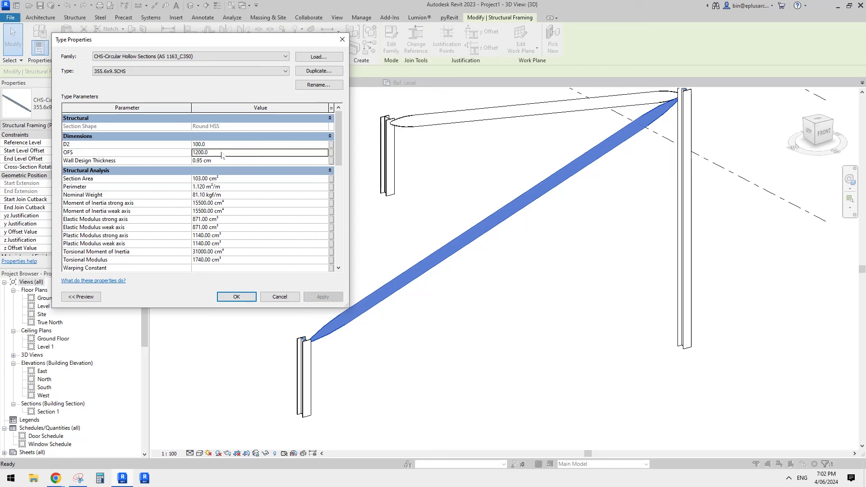
{"action": "type", "text": "15"}
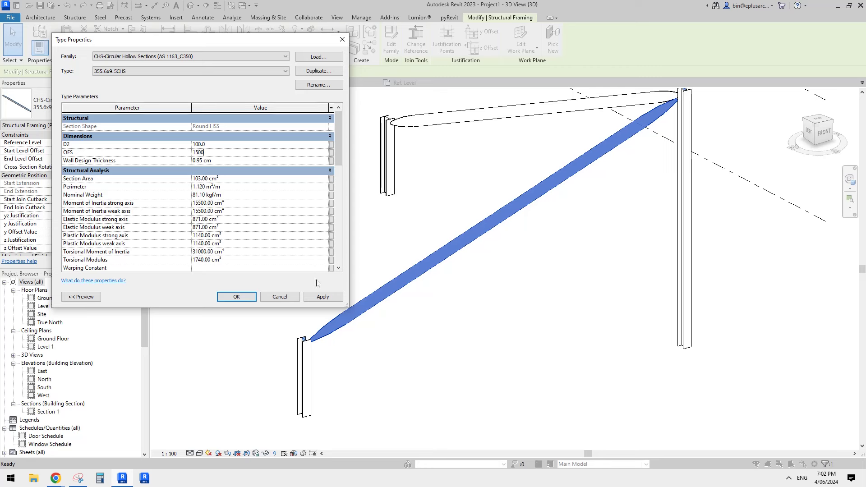
{"action": "left_click", "coordinate": [323, 297]}
{"action": "left_click", "coordinate": [226, 153]}
{"action": "type", "text": "1700.0"}
{"action": "left_click", "coordinate": [322, 296]}
{"action": "left_click", "coordinate": [228, 152]}
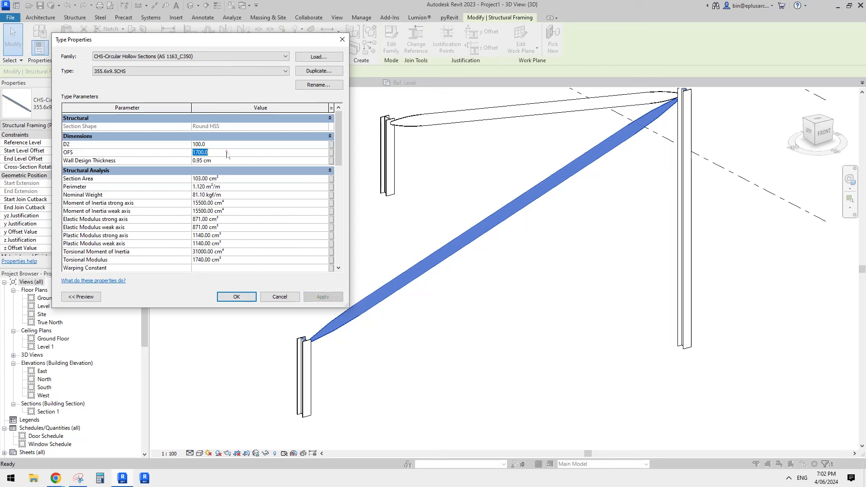
{"action": "type", "text": "1800"}
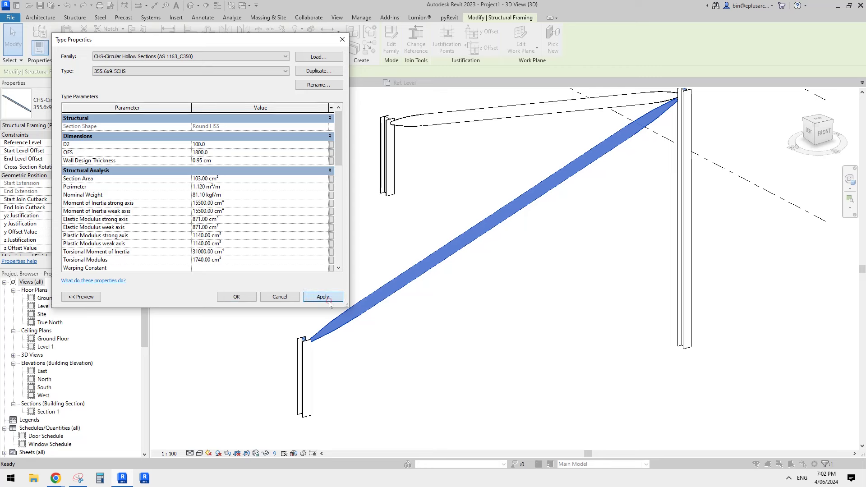
{"action": "left_click", "coordinate": [324, 298]}
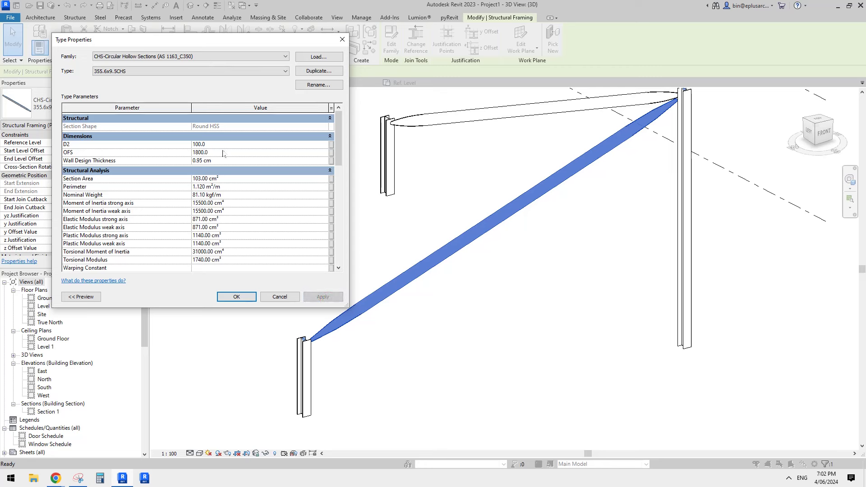
Set the beam type's OFS to 2500 and apply it, accepting the resulting dialog.
{"action": "type", "text": "2"}
{"action": "left_click", "coordinate": [325, 298]}
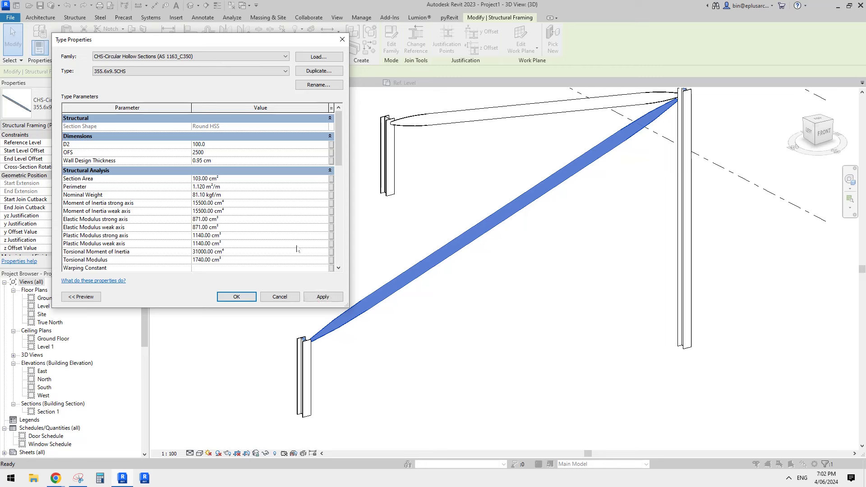
{"action": "left_click", "coordinate": [333, 300]}
{"action": "left_click", "coordinate": [273, 208]}
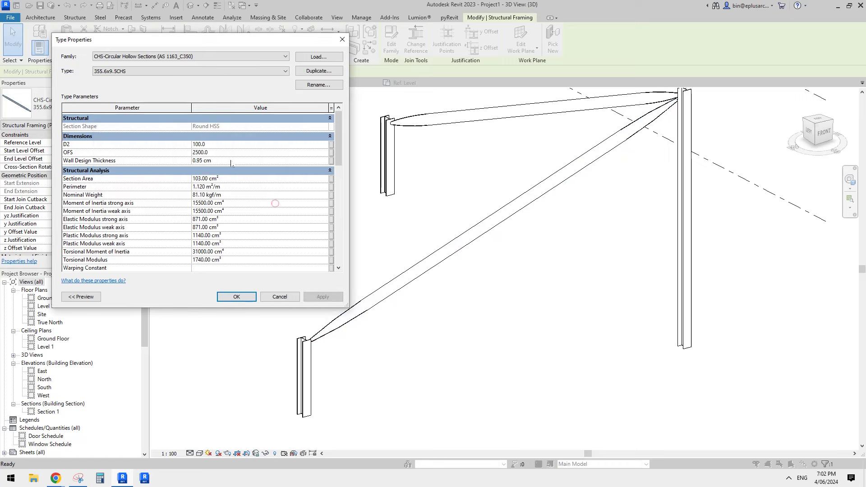
Set the beam type's OFS to 2400, apply it and close the type properties.
{"action": "left_click", "coordinate": [228, 153]}
{"action": "type", "text": "2400"}
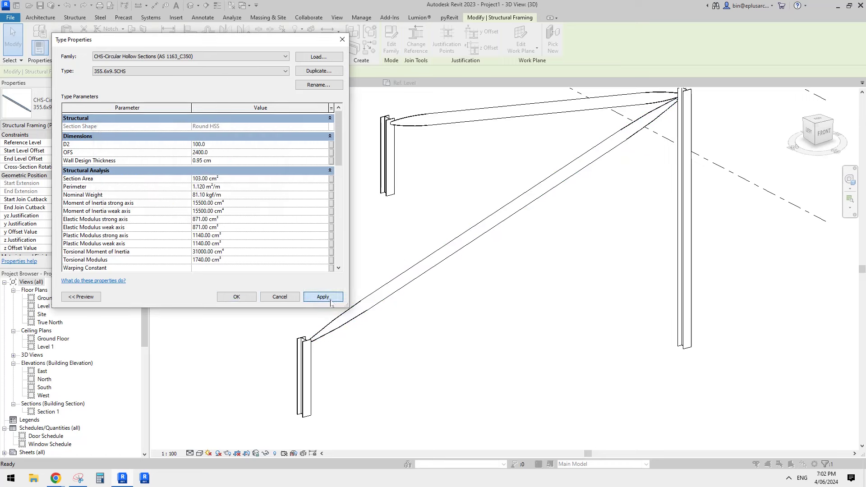
{"action": "left_click", "coordinate": [331, 299]}
{"action": "left_click", "coordinate": [248, 297]}
Examine the tapered ends of the sloping beam where it meets the columns, from the front and in perspective.
{"action": "middle_click_drag", "start_coordinate": [440, 301], "coordinate": [393, 307], "text": "shift"}
{"action": "scroll", "coordinate": [367, 305], "scroll_direction": "up", "scroll_amount": 3}
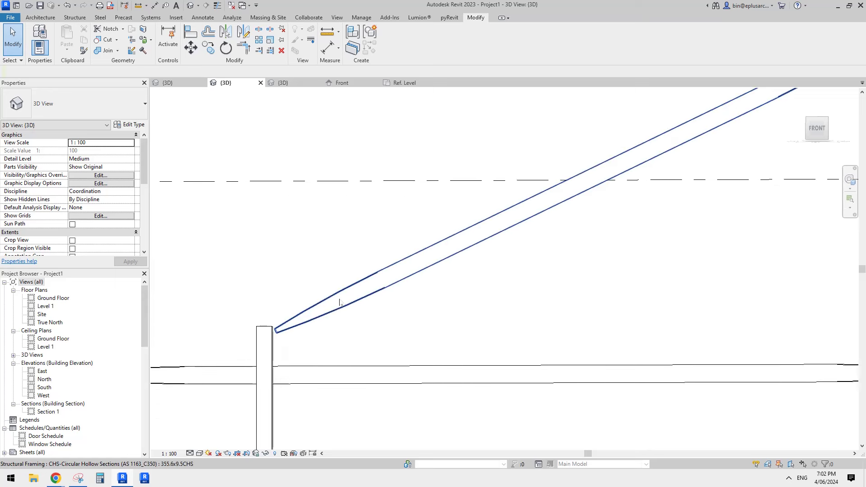
{"action": "left_click", "coordinate": [333, 301]}
{"action": "key", "text": "Escape"}
{"action": "middle_click_drag", "start_coordinate": [349, 292], "coordinate": [318, 312], "text": "shift"}
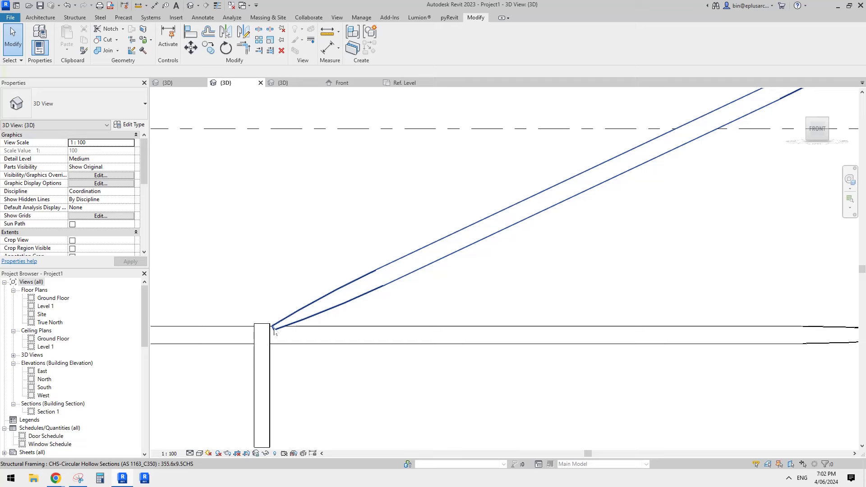
{"action": "middle_click_drag", "start_coordinate": [274, 330], "coordinate": [446, 345], "text": "shift"}
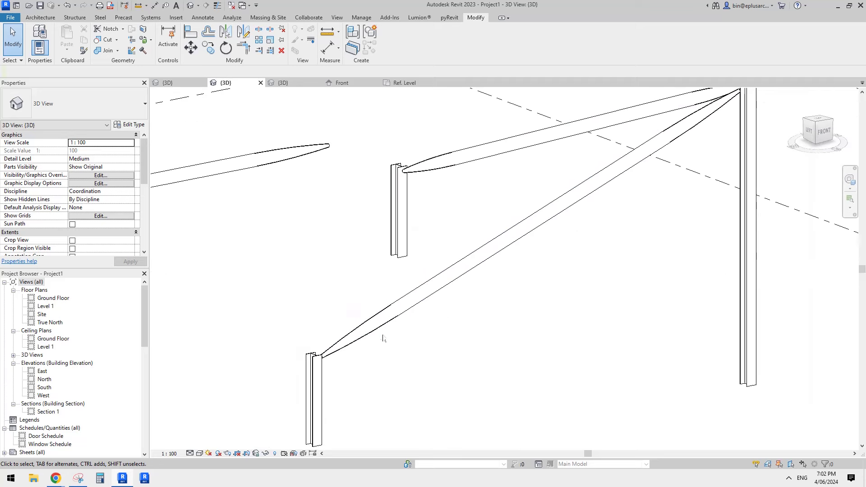
{"action": "left_click", "coordinate": [395, 305]}
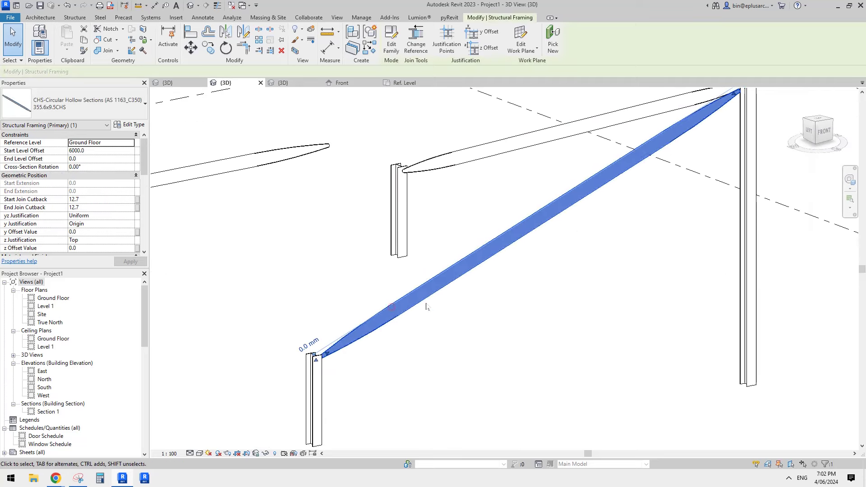
{"action": "middle_click_drag", "start_coordinate": [395, 304], "coordinate": [420, 266], "text": "shift"}
Switch to Chrome to view the circled diagonal member in the reference photo, and compare it with the sloping beam back in Revit.
{"action": "mouse_move", "coordinate": [55, 478]}
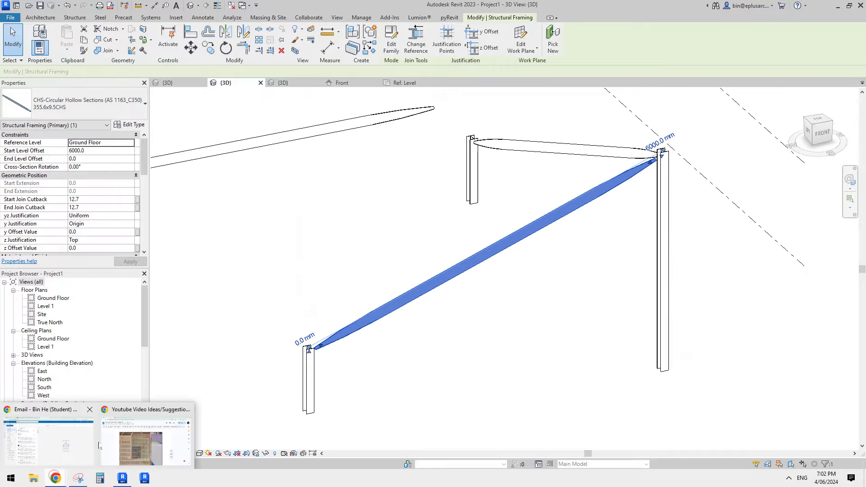
{"action": "left_click", "coordinate": [124, 446]}
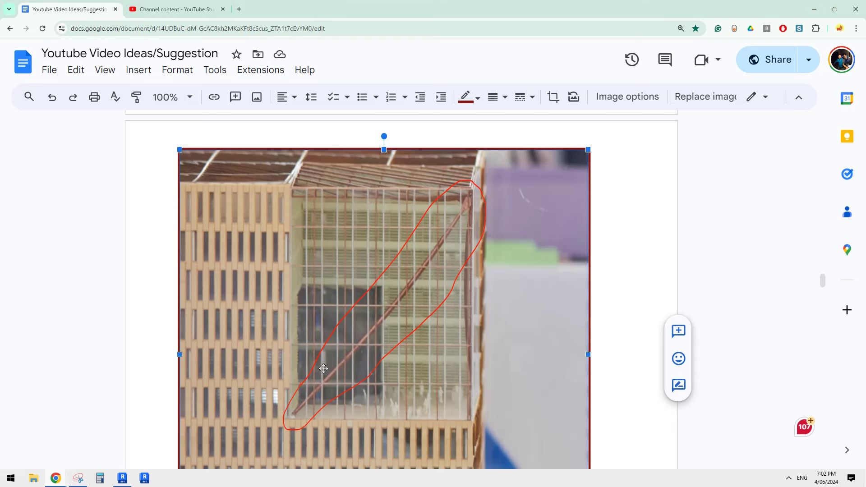
{"action": "left_click", "coordinate": [122, 478]}
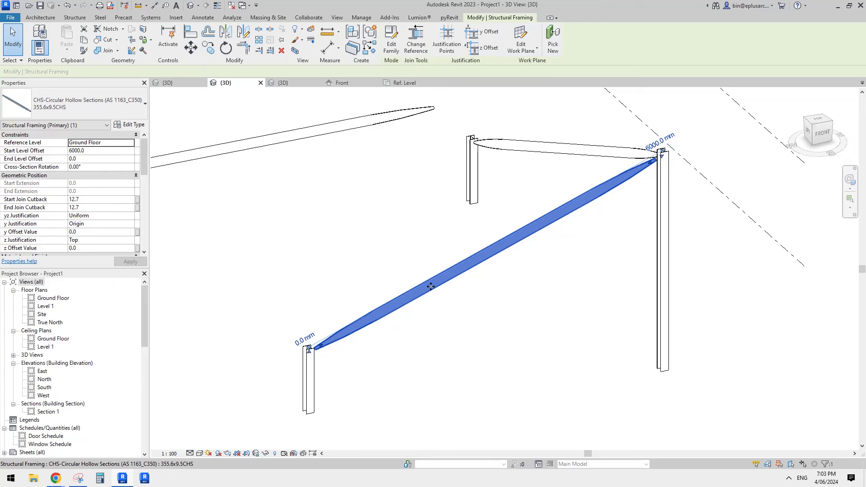
{"action": "middle_click_drag", "start_coordinate": [430, 280], "coordinate": [402, 305]}
{"action": "left_click", "coordinate": [419, 307]}
{"action": "mouse_move", "coordinate": [56, 481]}
{"action": "left_click", "coordinate": [180, 411]}
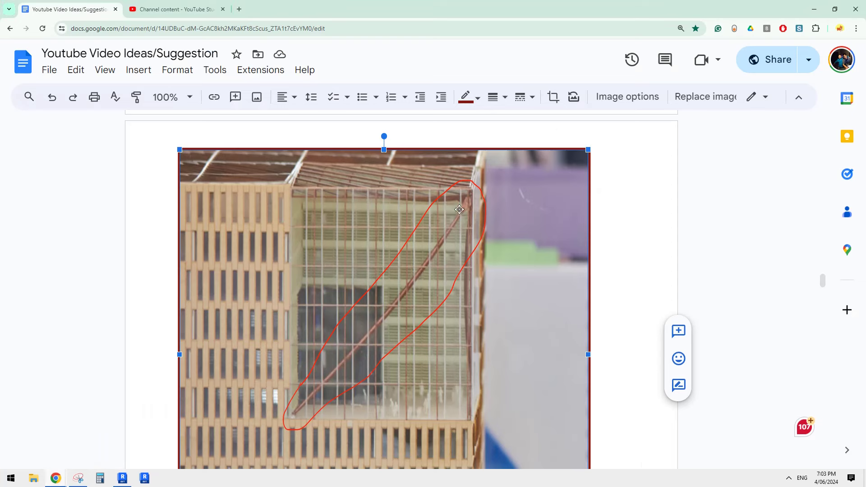
{"action": "left_click", "coordinate": [124, 478]}
{"action": "middle_click_drag", "start_coordinate": [397, 370], "coordinate": [433, 372], "text": "shift"}
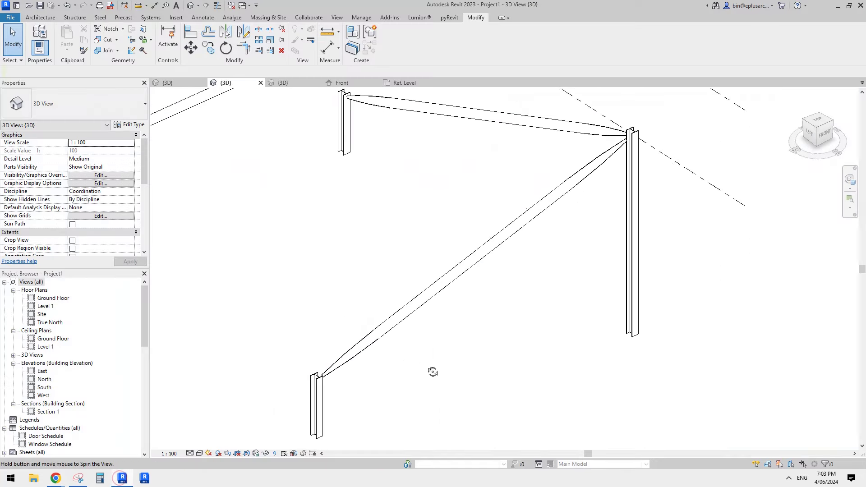
{"action": "middle_click_drag", "start_coordinate": [465, 324], "coordinate": [459, 330]}
{"action": "left_click", "coordinate": [429, 295]}
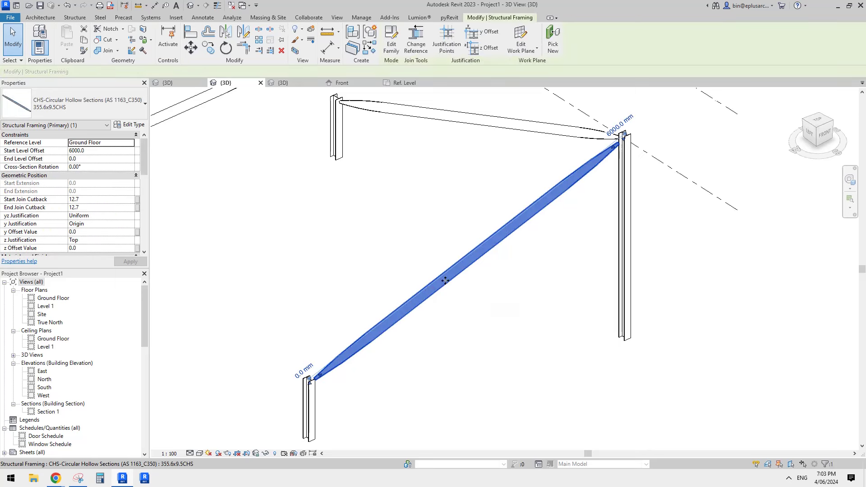
{"action": "mouse_move", "coordinate": [445, 280]}
{"action": "middle_mouse_down"}
{"action": "mouse_move", "coordinate": [431, 274]}
{"action": "mouse_move", "coordinate": [453, 275]}
{"action": "middle_mouse_up"}
{"action": "left_click", "coordinate": [351, 350]}
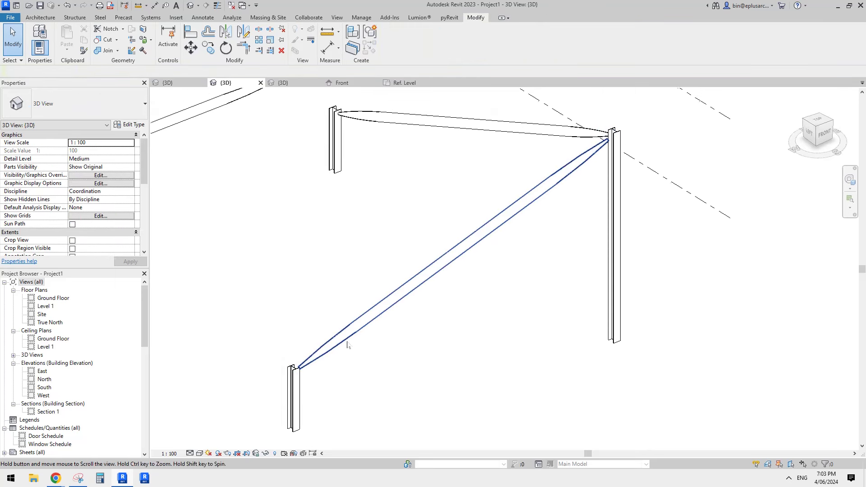
{"action": "middle_click_drag", "start_coordinate": [300, 352], "coordinate": [234, 199], "text": "shift"}
Load all available structural connections, from Apex haunch through Vertical tertiary plate, into the project through the Structural Connection Settings.
{"action": "left_click", "coordinate": [75, 17]}
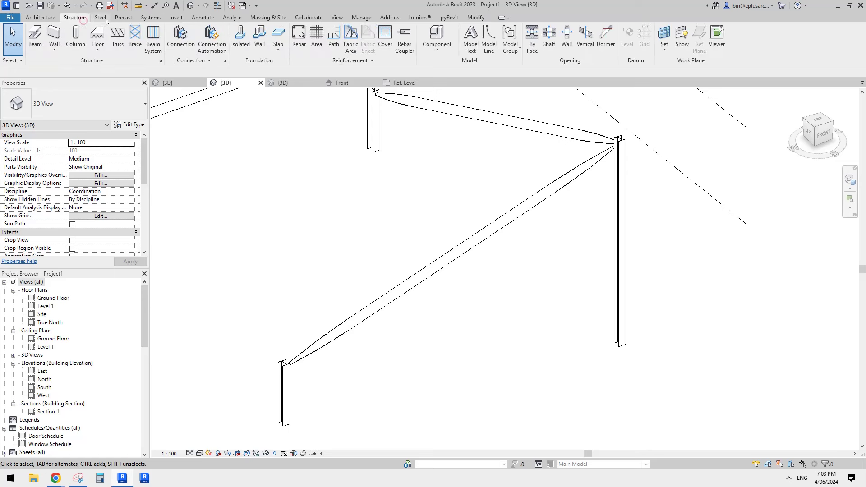
{"action": "middle_click_drag", "start_coordinate": [257, 255], "coordinate": [343, 280], "text": "shift"}
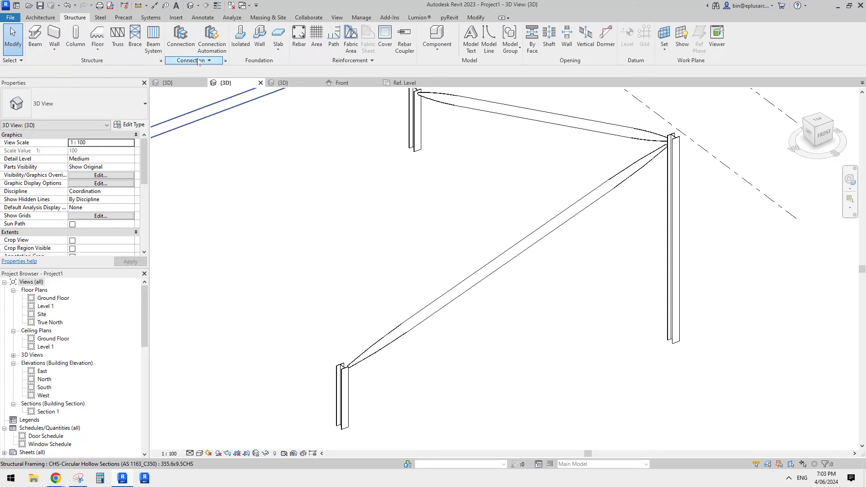
{"action": "middle_click_drag", "start_coordinate": [380, 364], "coordinate": [379, 371]}
{"action": "middle_click_drag", "start_coordinate": [345, 398], "coordinate": [391, 314], "text": "shift"}
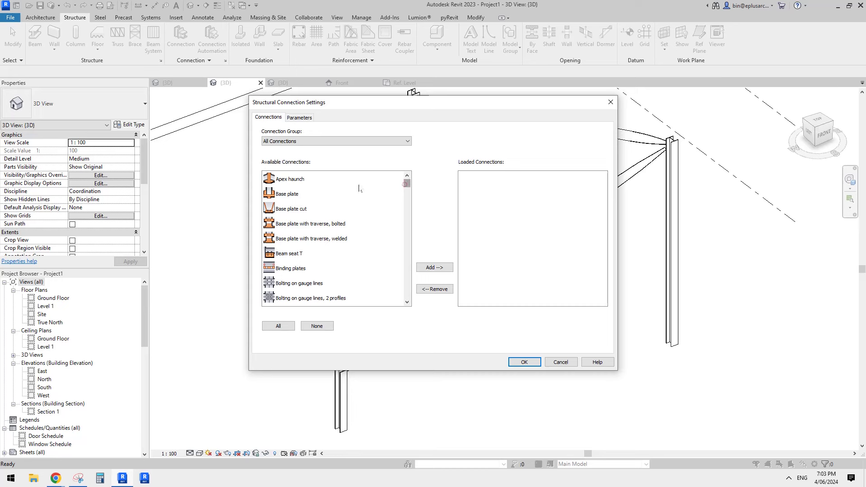
{"action": "scroll", "coordinate": [360, 188], "scroll_direction": "down", "scroll_amount": 20}
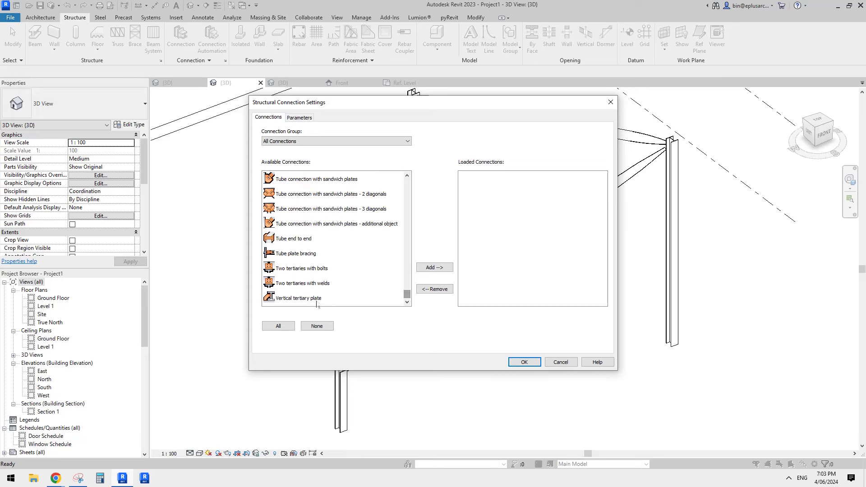
{"action": "left_click", "coordinate": [302, 298], "text": "shift"}
{"action": "left_click", "coordinate": [434, 267]}
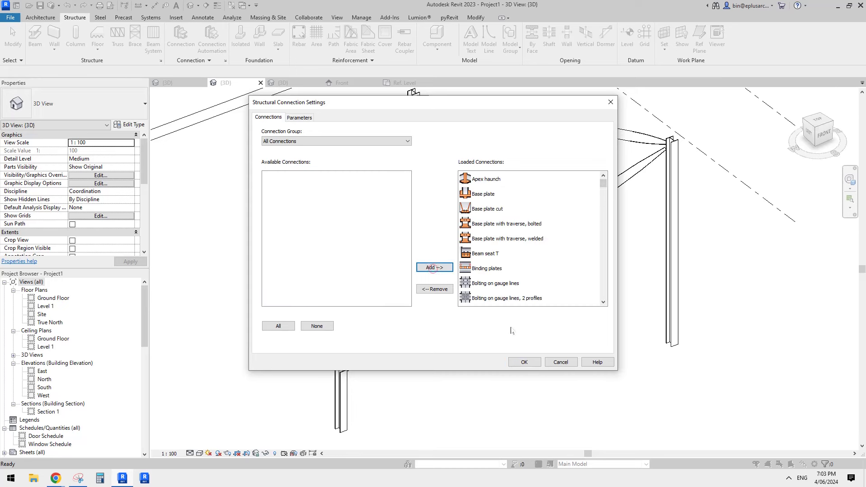
{"action": "left_click", "coordinate": [524, 362]}
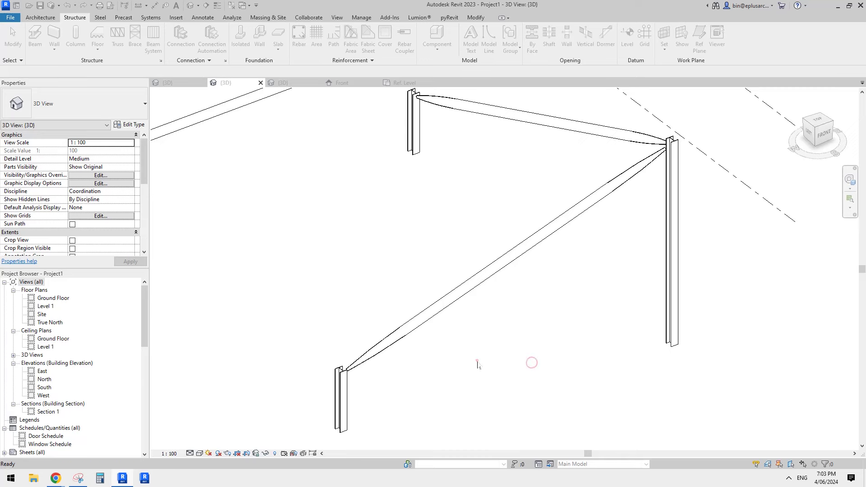
Add a structural connection between the sloping beam and the short column at its lower end.
{"action": "middle_click_drag", "start_coordinate": [442, 357], "coordinate": [441, 315]}
{"action": "left_click", "coordinate": [391, 291]}
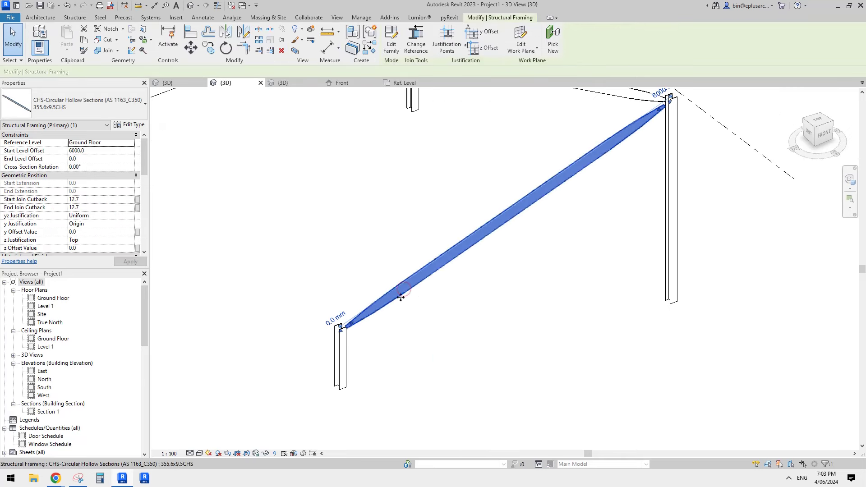
{"action": "left_click", "coordinate": [345, 356], "text": "ctrl"}
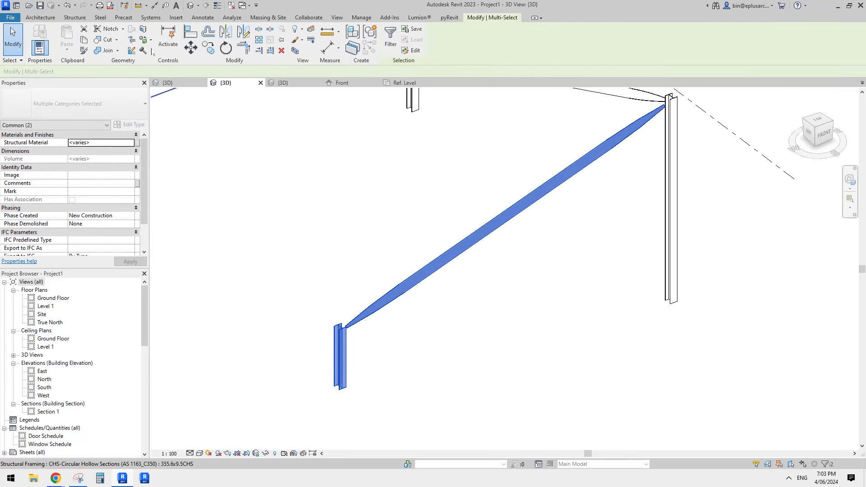
{"action": "left_click", "coordinate": [74, 17]}
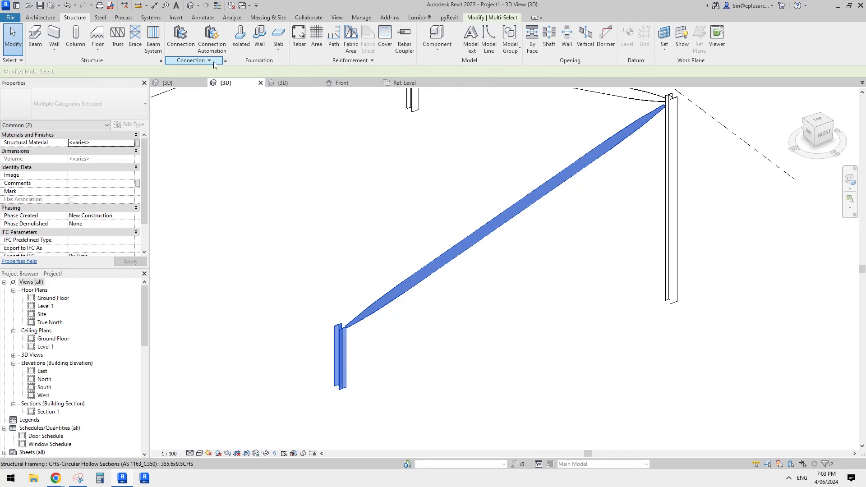
{"action": "left_click", "coordinate": [181, 36]}
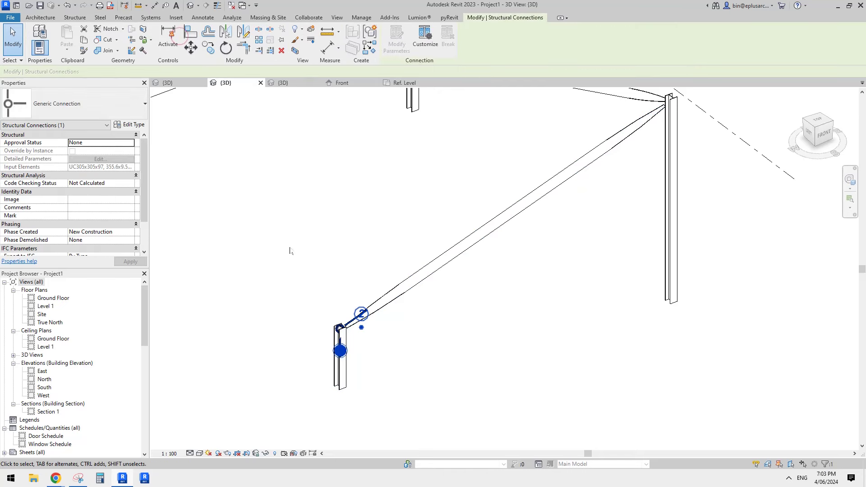
Examine the generic connection where the sloping beam meets the short column.
{"action": "left_click", "coordinate": [392, 353]}
{"action": "left_click", "coordinate": [356, 324]}
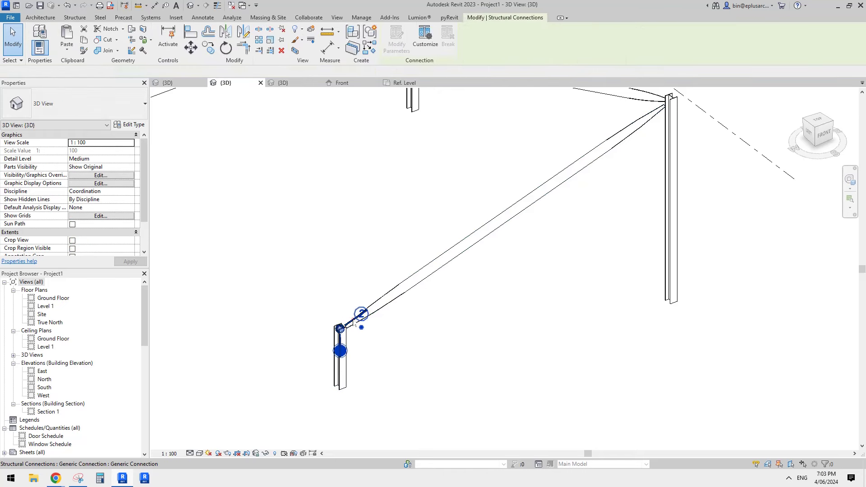
{"action": "scroll", "coordinate": [381, 266], "scroll_direction": "up", "scroll_amount": 2}
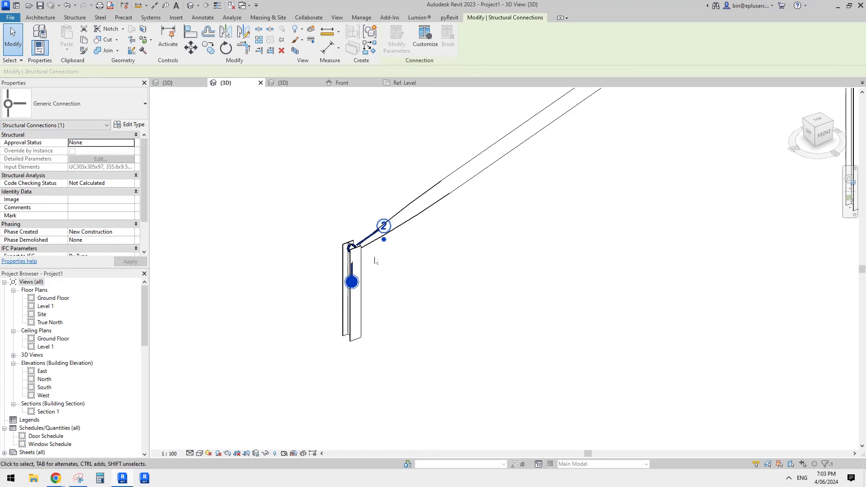
{"action": "left_click", "coordinate": [375, 261]}
{"action": "left_click", "coordinate": [370, 238]}
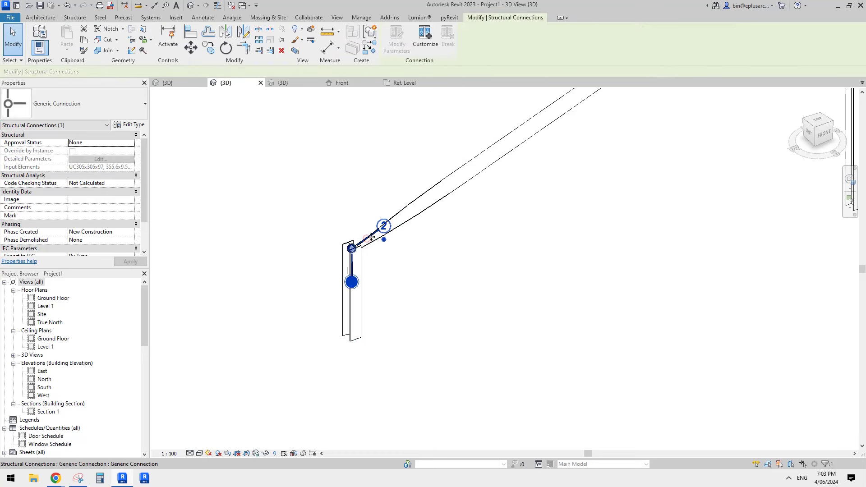
{"action": "scroll", "coordinate": [371, 244], "scroll_direction": "up", "scroll_amount": 2}
{"action": "middle_click_drag", "start_coordinate": [435, 287], "coordinate": [433, 300]}
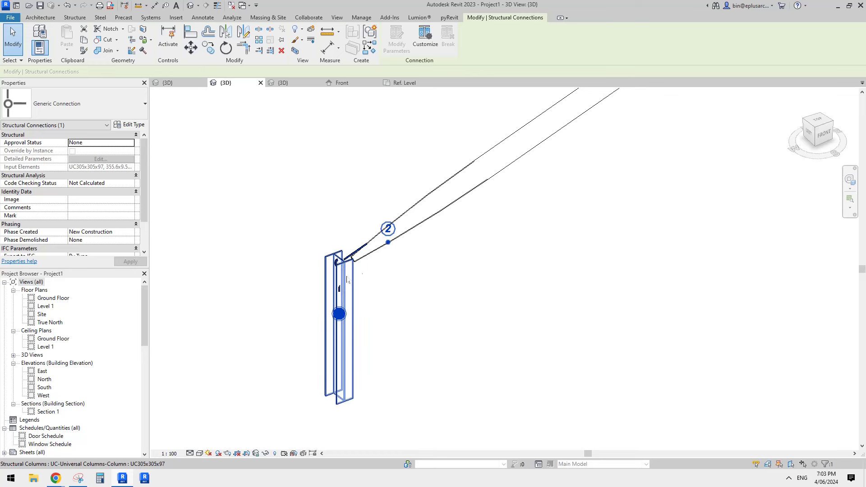
{"action": "scroll", "coordinate": [346, 294], "scroll_direction": "down", "scroll_amount": 1}
{"action": "left_click", "coordinate": [434, 296]}
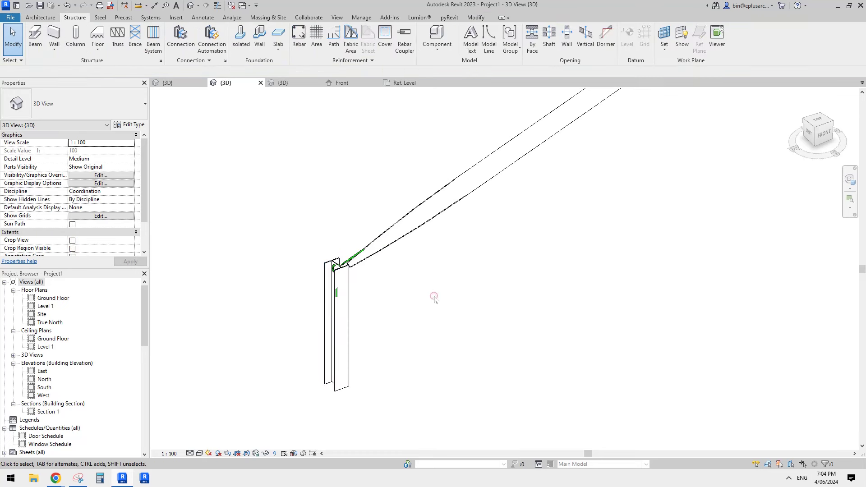
{"action": "left_click", "coordinate": [352, 258]}
{"action": "scroll", "coordinate": [353, 258], "scroll_direction": "up", "scroll_amount": 2}
{"action": "key", "text": "Escape"}
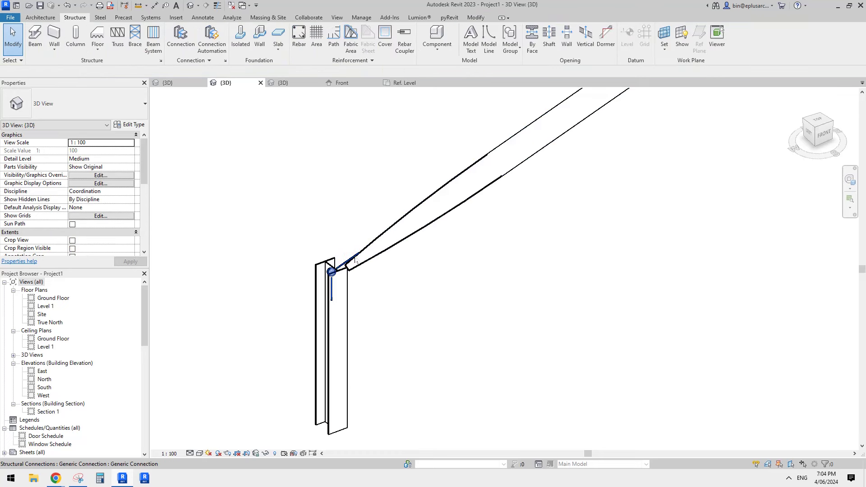
Look through the types available for the generic connection at the short column, and leave the list without choosing one.
{"action": "left_click", "coordinate": [354, 256]}
{"action": "left_click", "coordinate": [77, 105]}
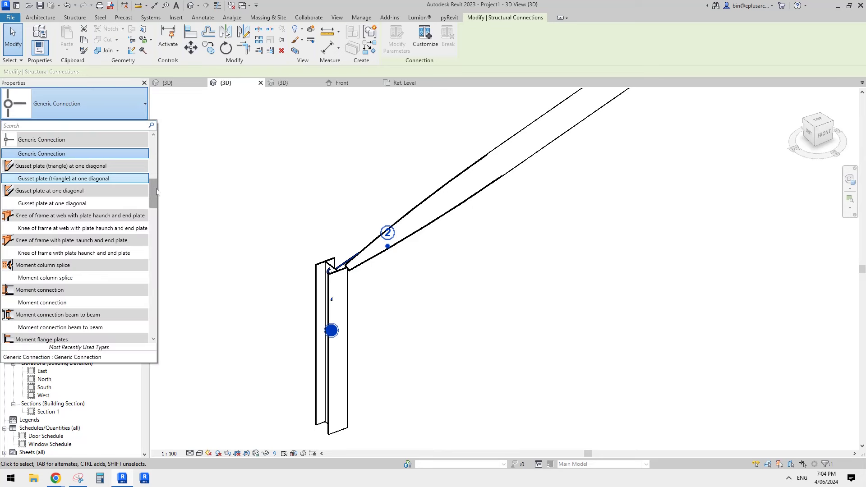
{"action": "left_click", "coordinate": [156, 190]}
{"action": "left_click_drag", "start_coordinate": [155, 157], "coordinate": [157, 184]}
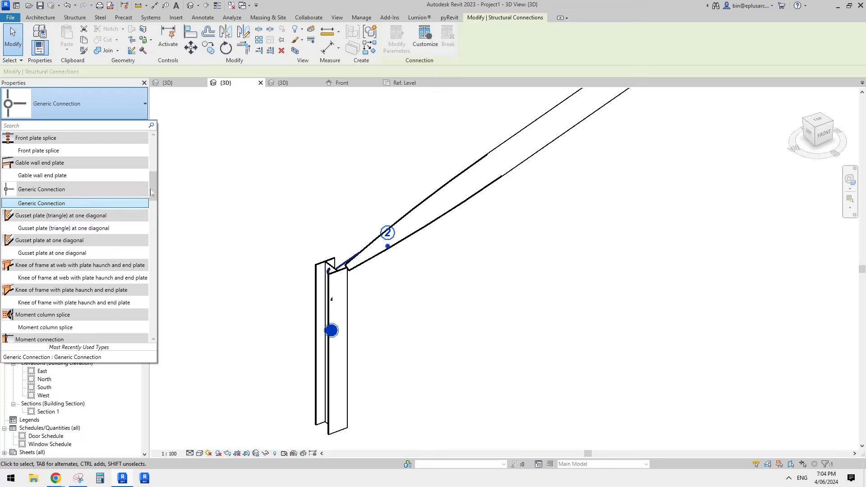
{"action": "key", "text": "Down"}
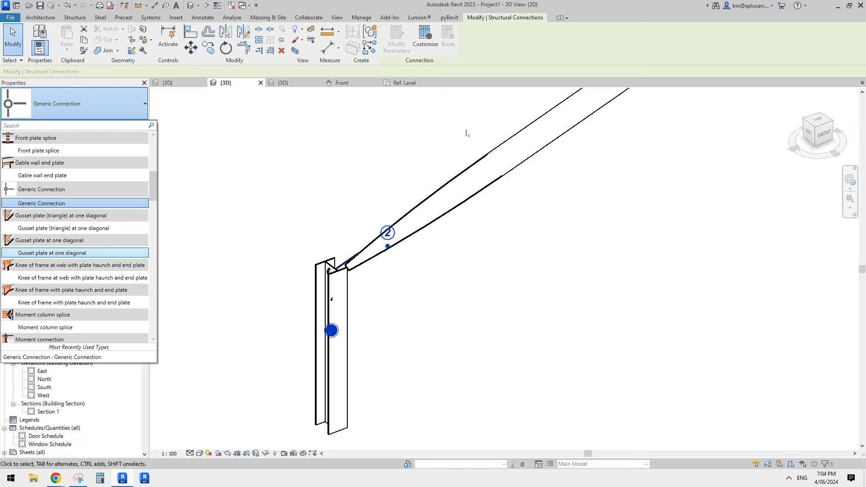
{"action": "key", "text": "Escape"}
{"action": "left_click", "coordinate": [522, 163]}
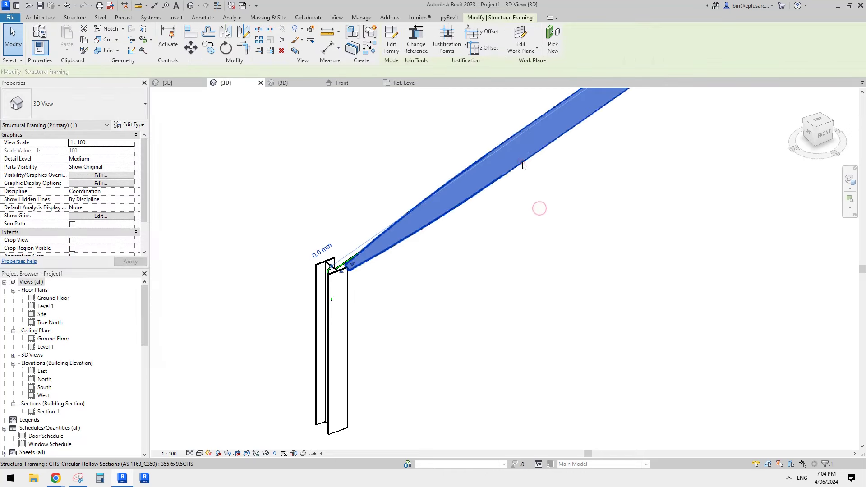
{"action": "mouse_move", "coordinate": [144, 168]}
{"action": "left_mouse_down"}
{"action": "mouse_move", "coordinate": [142, 180]}
{"action": "mouse_move", "coordinate": [142, 156]}
{"action": "mouse_move", "coordinate": [146, 191]}
{"action": "mouse_move", "coordinate": [145, 166]}
{"action": "left_mouse_up"}
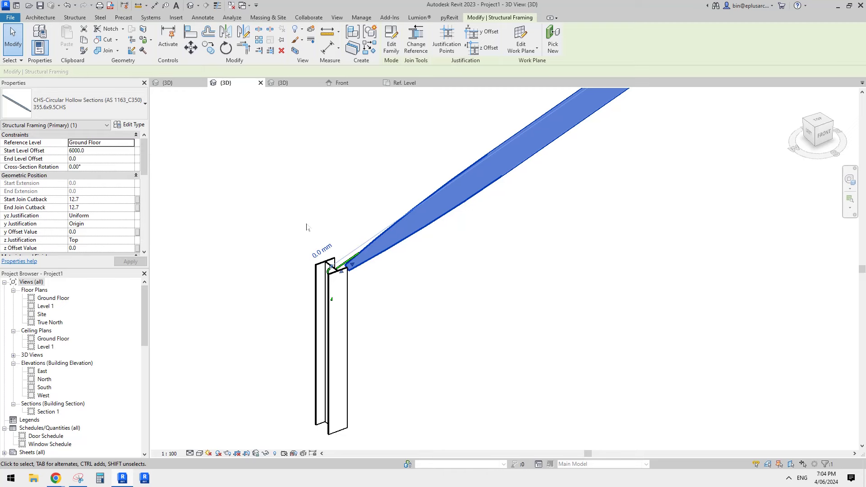
{"action": "left_click", "coordinate": [449, 270]}
Change the generic connection between the sloping beam and the short column to Single tube brace angle.
{"action": "left_click", "coordinate": [350, 264]}
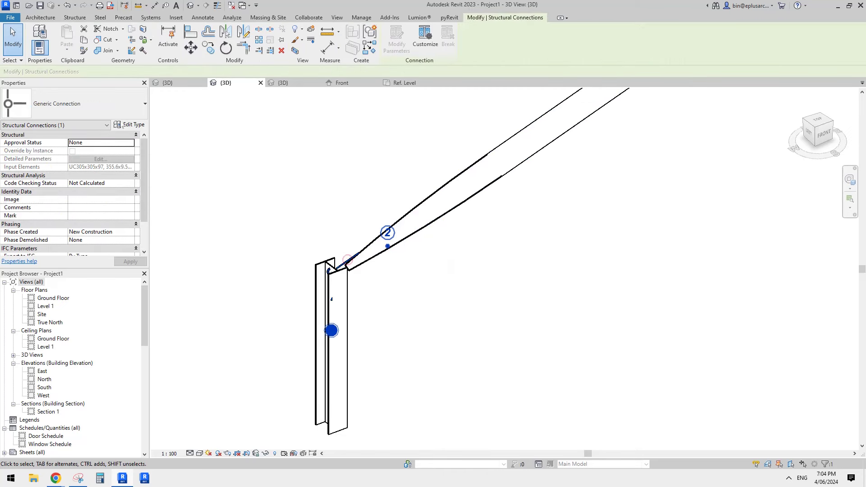
{"action": "left_click", "coordinate": [113, 106]}
{"action": "left_click_drag", "start_coordinate": [155, 195], "coordinate": [153, 203]}
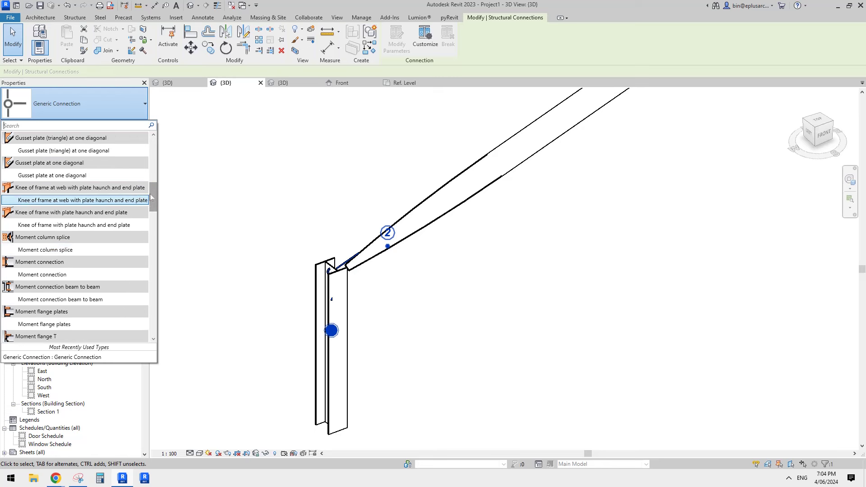
{"action": "left_click_drag", "start_coordinate": [153, 197], "coordinate": [161, 294]}
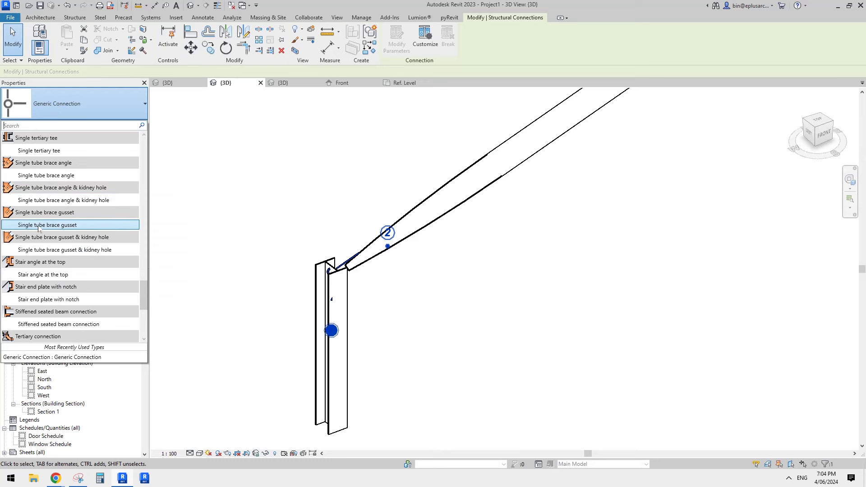
{"action": "left_click", "coordinate": [46, 176]}
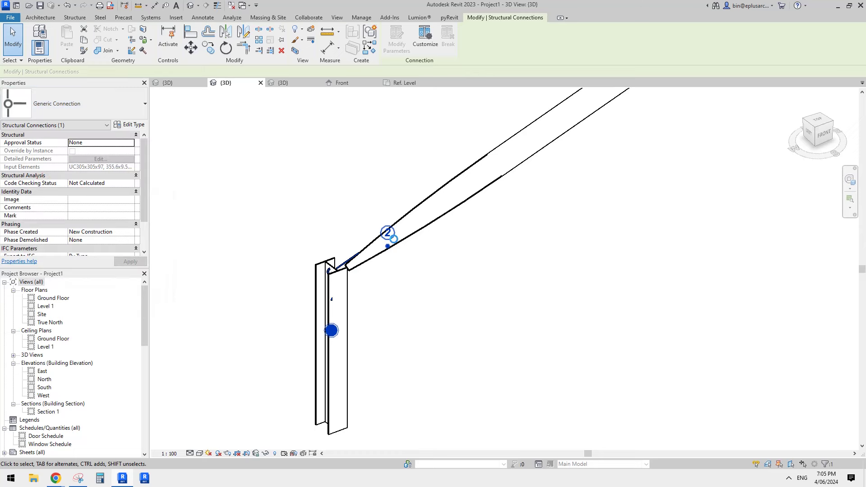
{"action": "left_click", "coordinate": [418, 295]}
Examine the single tube brace angle connection, its available types, and the sloping beam's end at the short column.
{"action": "mouse_move", "coordinate": [372, 272]}
{"action": "middle_mouse_down", "text": "shift"}
{"action": "mouse_move", "coordinate": [383, 298]}
{"action": "mouse_move", "coordinate": [361, 270]}
{"action": "middle_mouse_up", "text": "shift"}
{"action": "scroll", "coordinate": [375, 293], "scroll_direction": "up", "scroll_amount": 3}
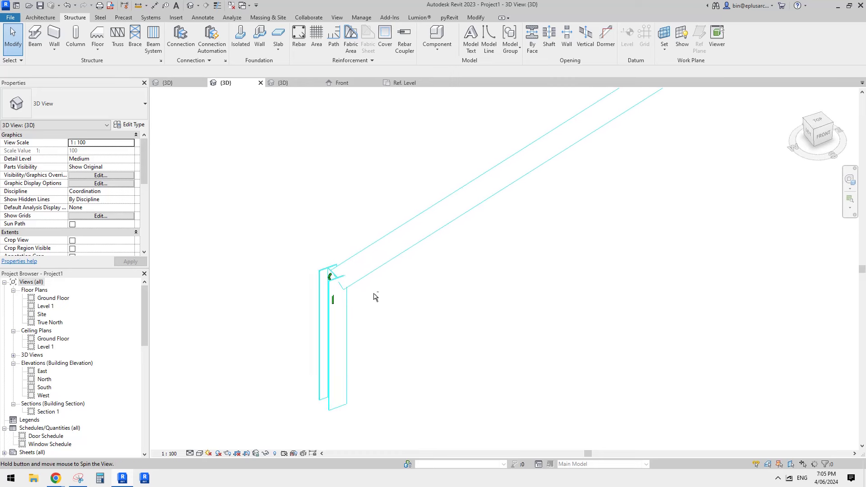
{"action": "left_click", "coordinate": [323, 278]}
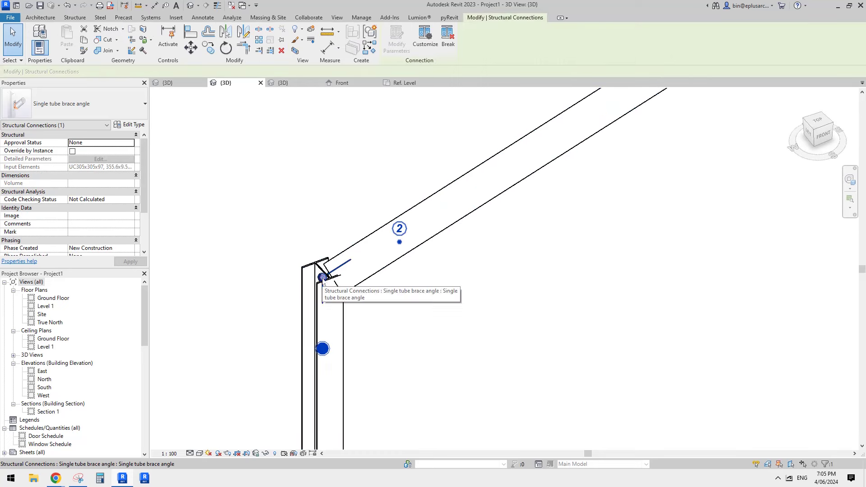
{"action": "left_click", "coordinate": [86, 96]}
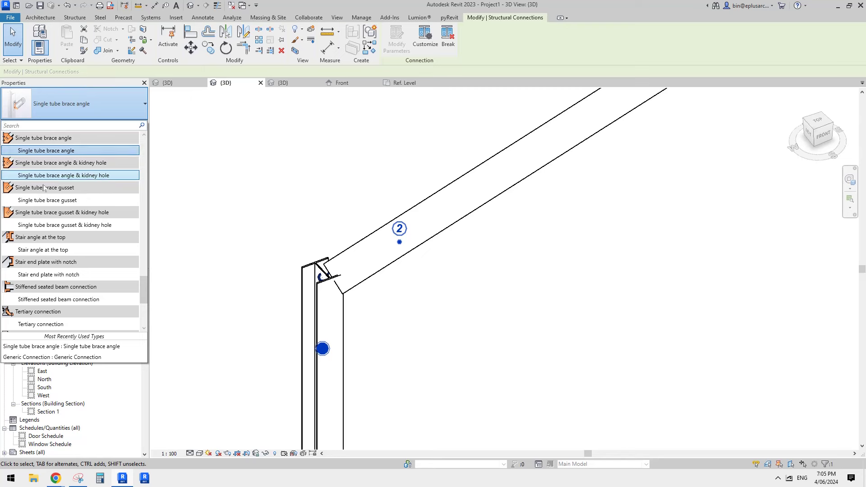
{"action": "left_click", "coordinate": [472, 300]}
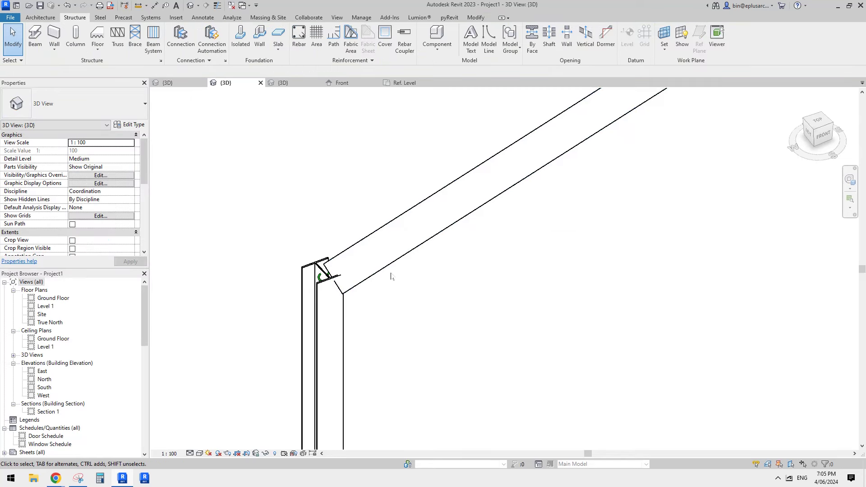
{"action": "left_click", "coordinate": [425, 231]}
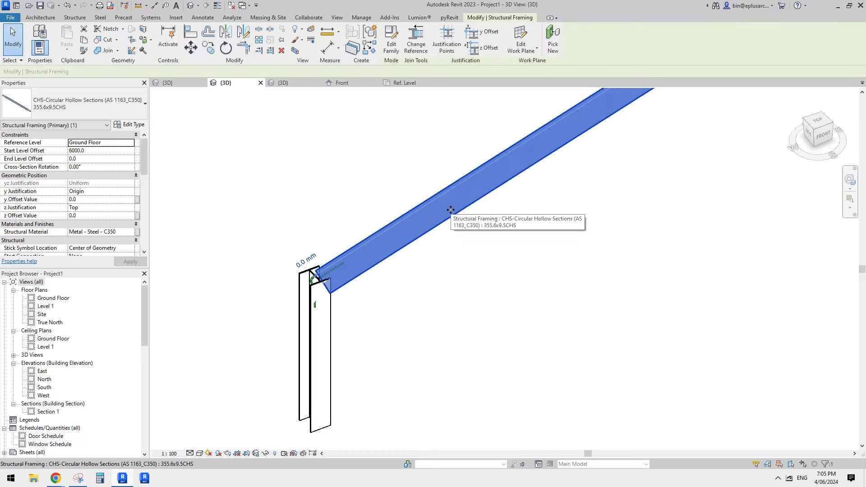
{"action": "scroll", "coordinate": [440, 243], "scroll_direction": "down", "scroll_amount": 1}
{"action": "middle_click_drag", "start_coordinate": [435, 243], "coordinate": [452, 192], "text": "shift"}
{"action": "scroll", "coordinate": [338, 297], "scroll_direction": "up", "scroll_amount": 1}
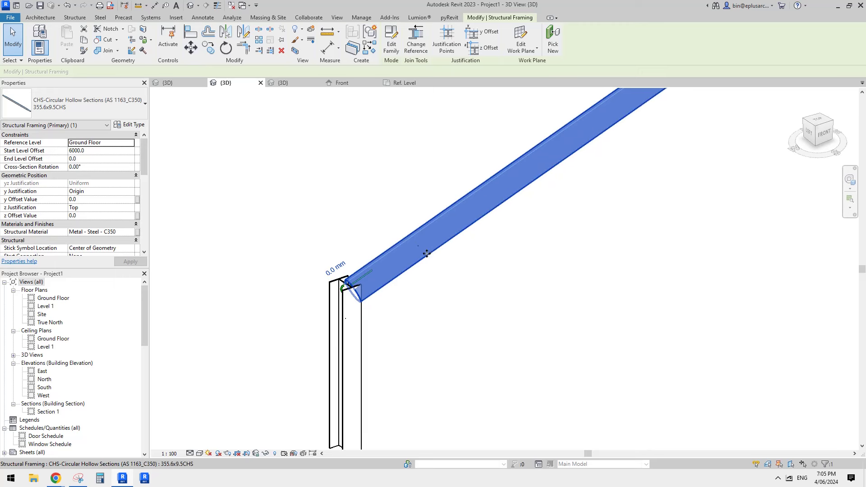
{"action": "scroll", "coordinate": [460, 233], "scroll_direction": "down", "scroll_amount": 1}
{"action": "scroll", "coordinate": [404, 286], "scroll_direction": "down", "scroll_amount": 1}
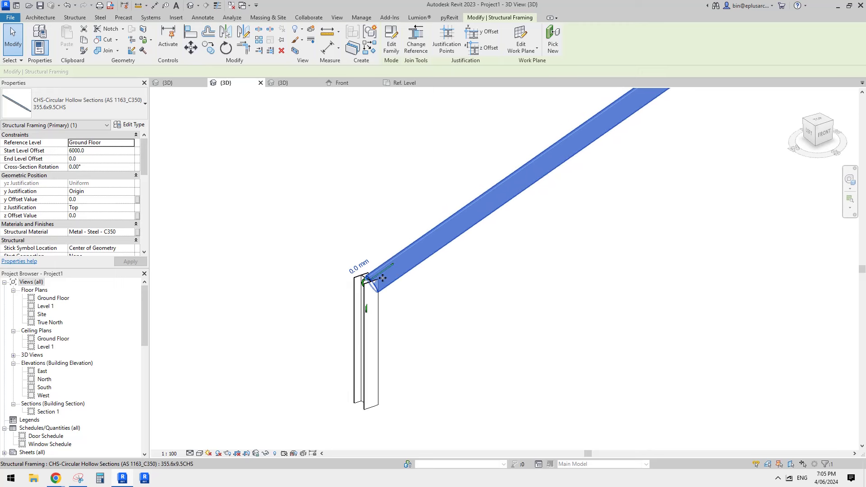
{"action": "left_click", "coordinate": [468, 302]}
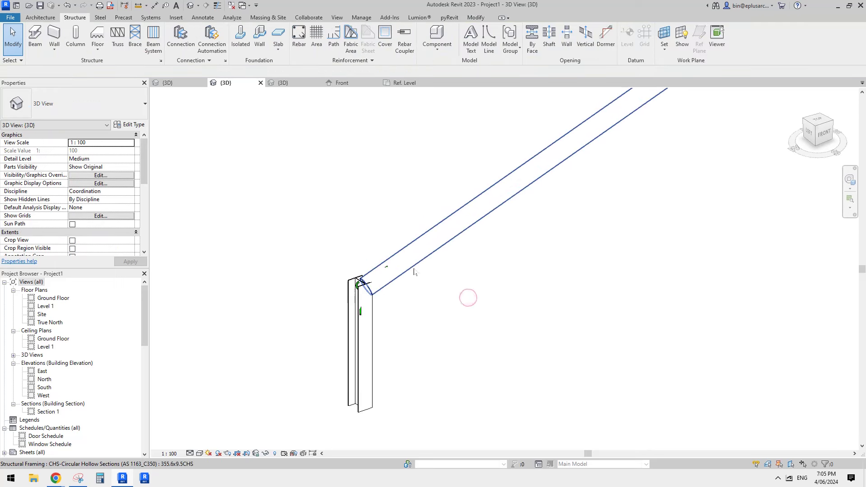
{"action": "middle_click_drag", "start_coordinate": [466, 296], "coordinate": [409, 328]}
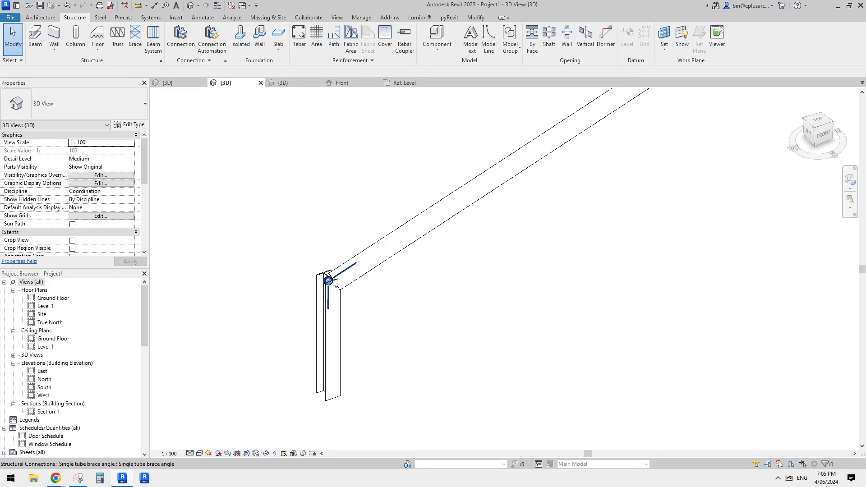
Set the 3D view's detail level to Fine and inspect the connection at the short column.
{"action": "left_click", "coordinate": [190, 453]}
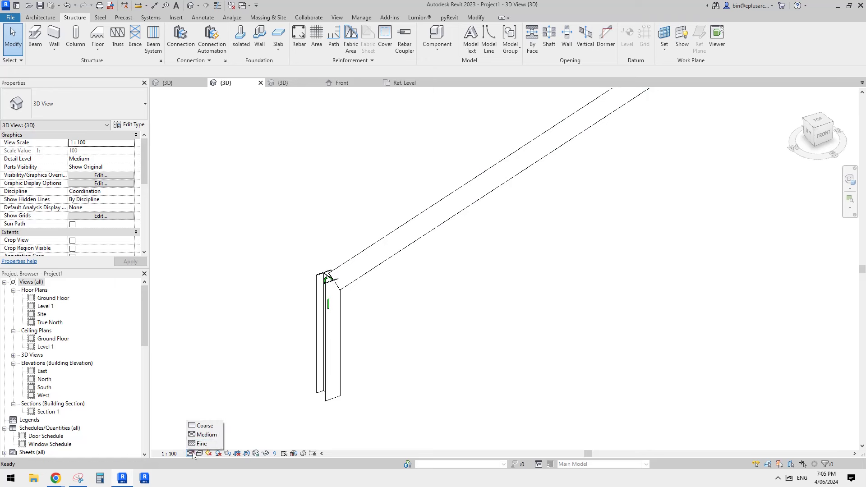
{"action": "left_click", "coordinate": [198, 443]}
{"action": "scroll", "coordinate": [311, 239], "scroll_direction": "up", "scroll_amount": 5}
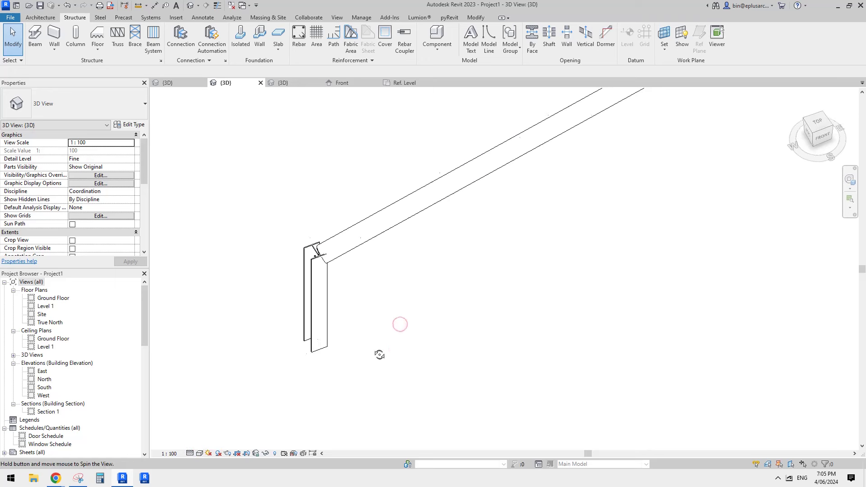
{"action": "left_click", "coordinate": [295, 238]}
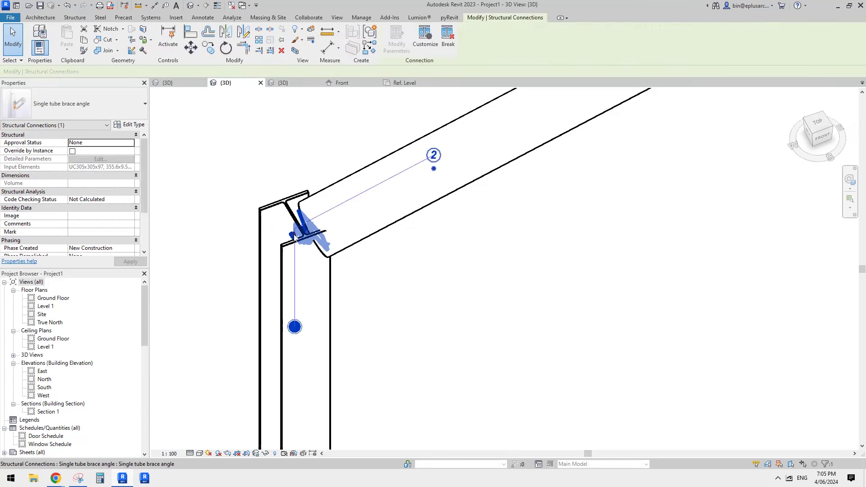
{"action": "middle_click_drag", "start_coordinate": [295, 238], "coordinate": [464, 261], "text": "shift"}
{"action": "left_click", "coordinate": [464, 261]}
{"action": "middle_click_drag", "start_coordinate": [406, 262], "coordinate": [288, 225], "text": "shift"}
Switch the single tube brace angle connection at the short column to a different type from the loaded connections.
{"action": "left_click", "coordinate": [305, 225]}
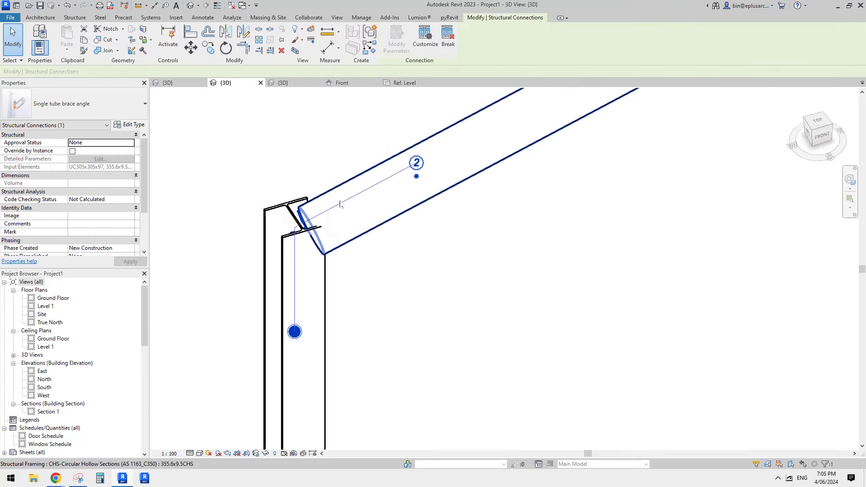
{"action": "left_click", "coordinate": [121, 111]}
{"action": "scroll", "coordinate": [67, 203], "scroll_direction": "up", "scroll_amount": 1}
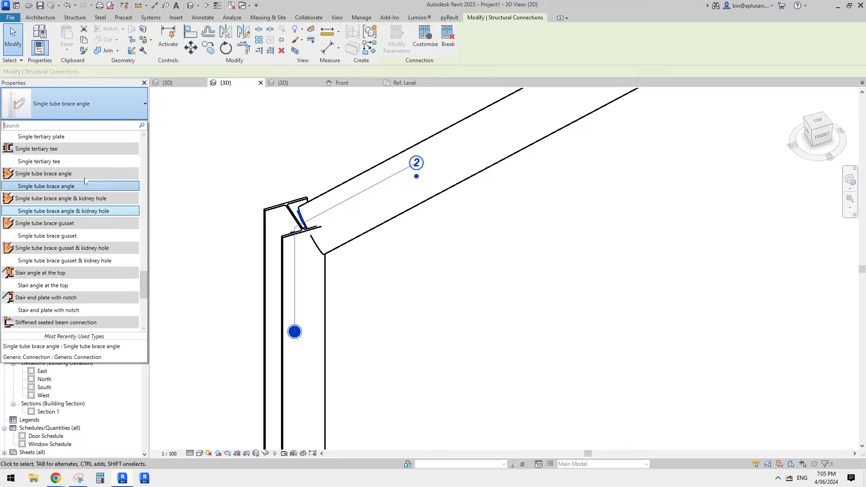
{"action": "scroll", "coordinate": [58, 216], "scroll_direction": "up", "scroll_amount": 1}
{"action": "scroll", "coordinate": [58, 216], "scroll_direction": "down", "scroll_amount": 1}
{"action": "left_click", "coordinate": [40, 211]}
{"action": "middle_click_drag", "start_coordinate": [410, 286], "coordinate": [471, 271], "text": "shift"}
{"action": "left_click", "coordinate": [435, 278]}
Examine the sloping beam's end at the short column from several angles and compare it with the neighbouring tapered beam.
{"action": "left_click", "coordinate": [315, 254]}
{"action": "scroll", "coordinate": [374, 196], "scroll_direction": "down", "scroll_amount": 1}
{"action": "left_click", "coordinate": [454, 165]}
{"action": "left_click", "coordinate": [453, 207]}
{"action": "scroll", "coordinate": [453, 208], "scroll_direction": "down", "scroll_amount": 1}
{"action": "left_click", "coordinate": [448, 221]}
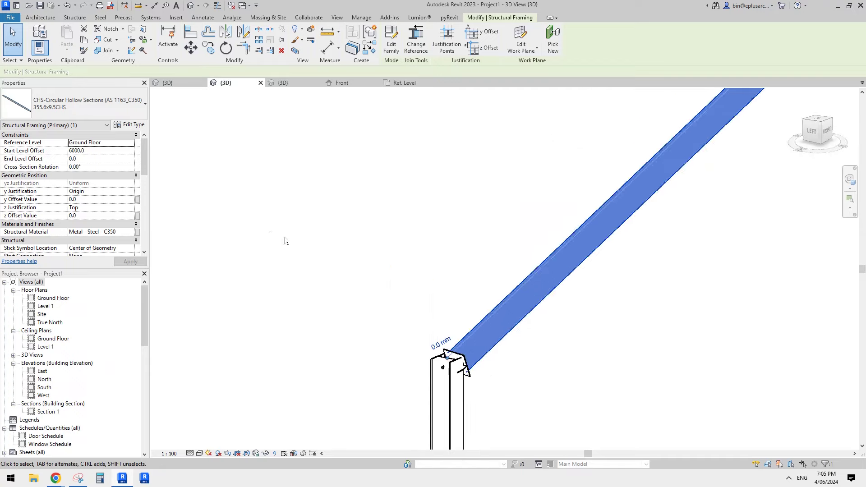
{"action": "scroll", "coordinate": [333, 246], "scroll_direction": "down", "scroll_amount": 3}
{"action": "middle_click_drag", "start_coordinate": [380, 272], "coordinate": [404, 298], "text": "shift"}
{"action": "key", "text": "Escape"}
{"action": "left_click", "coordinate": [376, 326]}
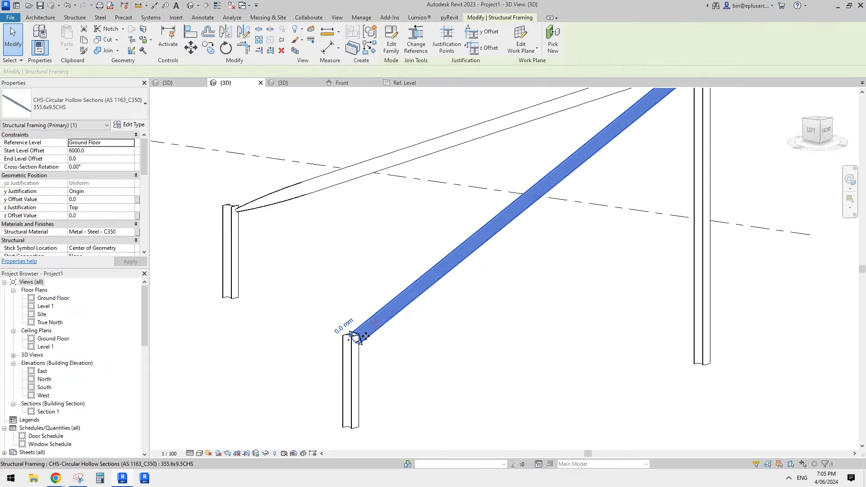
{"action": "middle_click_drag", "start_coordinate": [376, 326], "coordinate": [444, 273], "text": "shift"}
{"action": "left_click", "coordinate": [455, 316]}
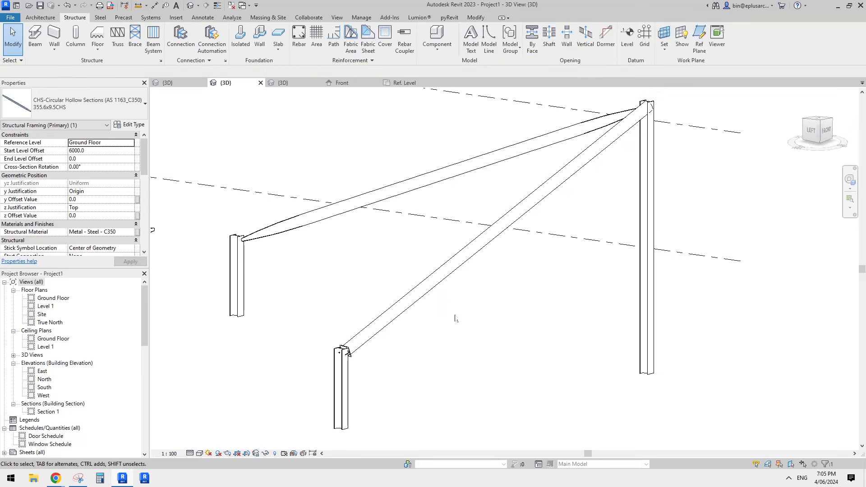
{"action": "scroll", "coordinate": [399, 343], "scroll_direction": "up", "scroll_amount": 1}
{"action": "mouse_move", "coordinate": [399, 338]}
{"action": "middle_mouse_down", "text": "shift"}
{"action": "mouse_move", "coordinate": [382, 346]}
{"action": "mouse_move", "coordinate": [382, 330]}
{"action": "mouse_move", "coordinate": [400, 323]}
{"action": "middle_mouse_up", "text": "shift"}
Open the connected sloping beam's circular hollow section family for editing and bring its tapered end into view.
{"action": "left_click", "coordinate": [363, 329]}
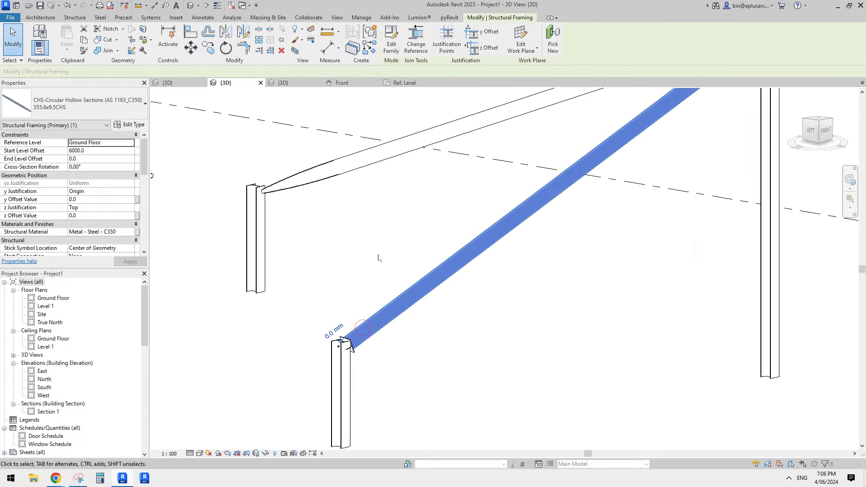
{"action": "left_click", "coordinate": [392, 47]}
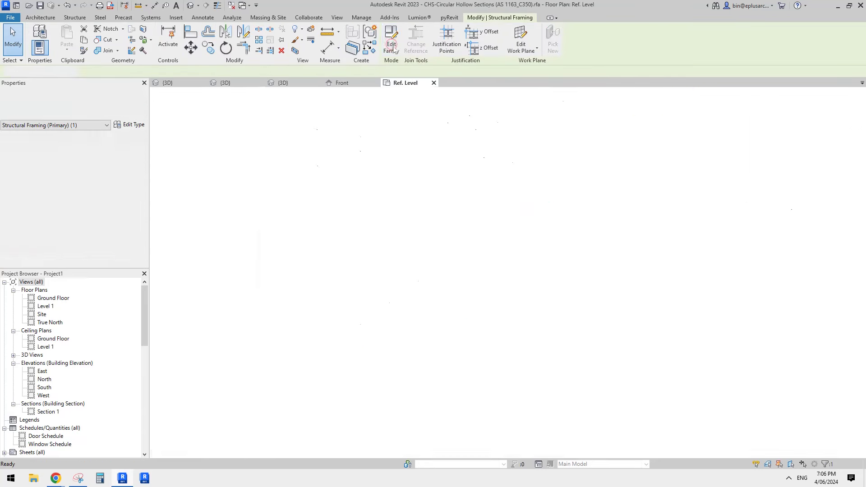
{"action": "middle_click_drag", "start_coordinate": [386, 281], "coordinate": [452, 267]}
{"action": "scroll", "coordinate": [250, 223], "scroll_direction": "up", "scroll_amount": 2}
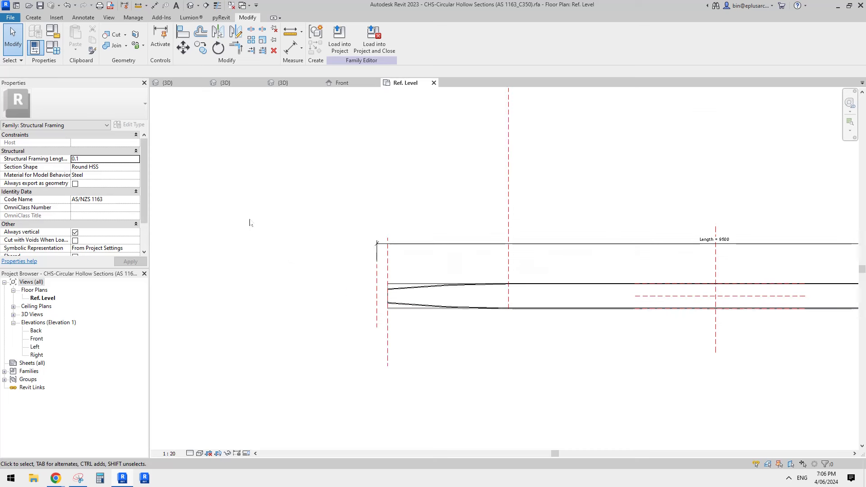
Review the section shapes offered for the structural framing family, and leave the section properties without changing the shape.
{"action": "mouse_move", "coordinate": [18, 170]}
{"action": "left_click", "coordinate": [111, 167]}
{"action": "key", "text": "Escape"}
{"action": "left_click", "coordinate": [131, 167]}
{"action": "left_click", "coordinate": [136, 167]}
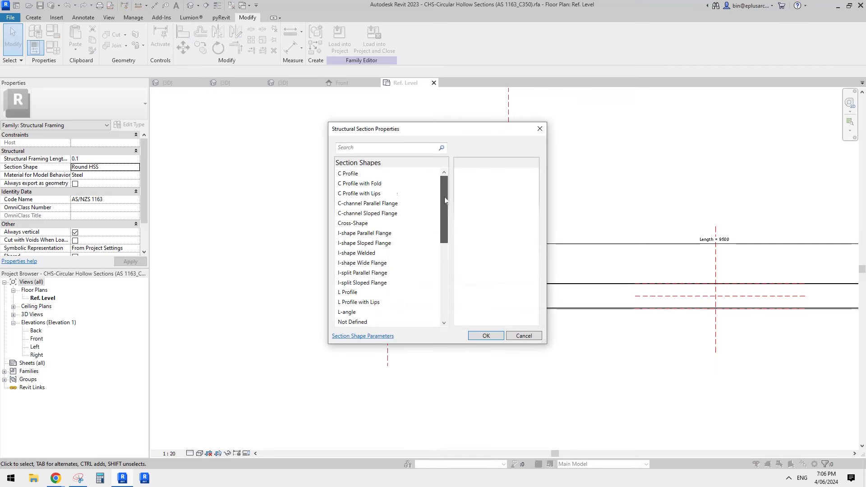
{"action": "left_click_drag", "start_coordinate": [445, 201], "coordinate": [446, 228]}
{"action": "left_click", "coordinate": [523, 336]}
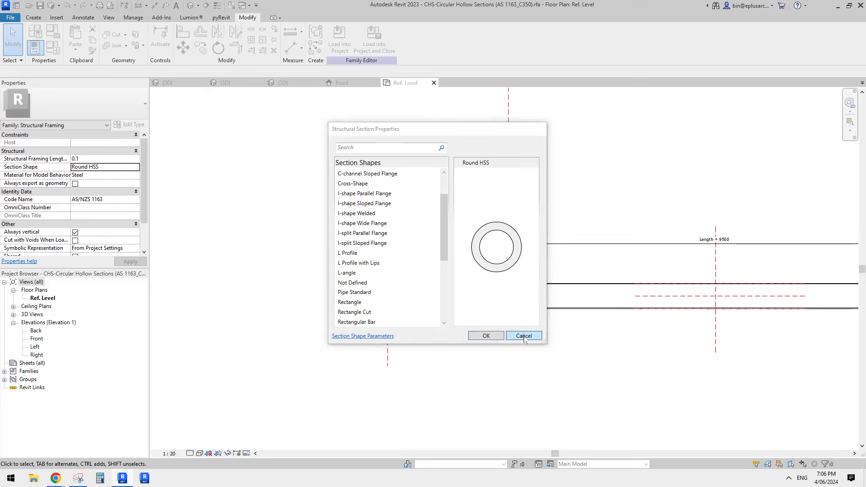
Delete the straight extrusion that runs the full length around the tapered tube in the Ref. Level plan.
{"action": "middle_click_drag", "start_coordinate": [459, 332], "coordinate": [452, 330]}
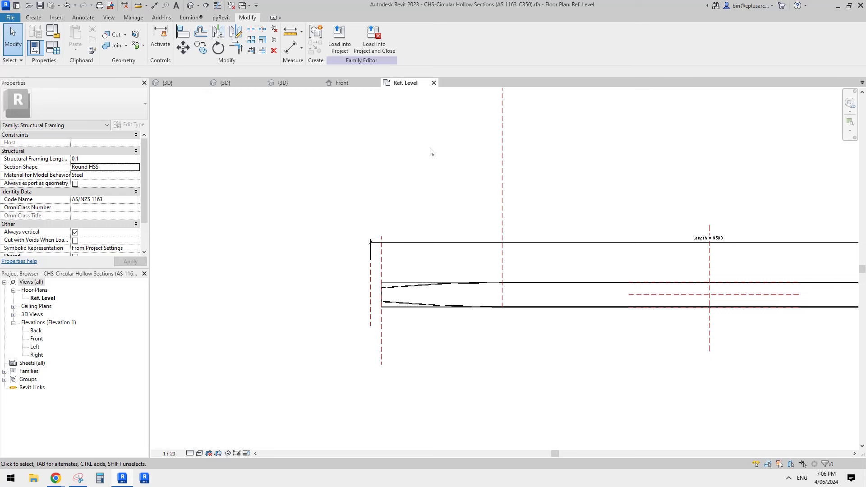
{"action": "middle_click_drag", "start_coordinate": [430, 151], "coordinate": [419, 160]}
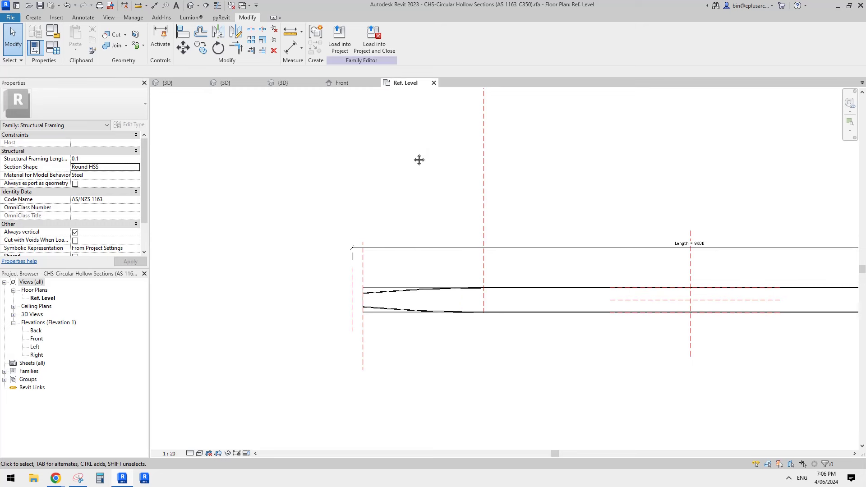
{"action": "left_click", "coordinate": [378, 296]}
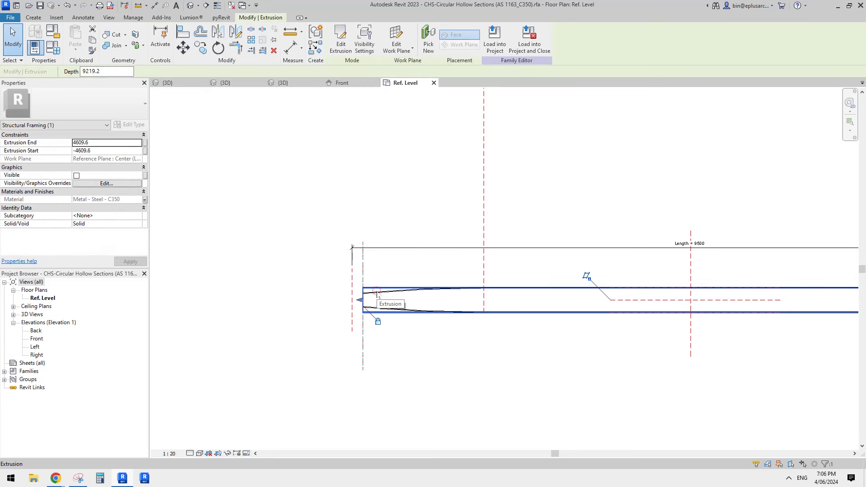
{"action": "middle_click_drag", "start_coordinate": [409, 228], "coordinate": [404, 227]}
{"action": "key", "text": "d"}
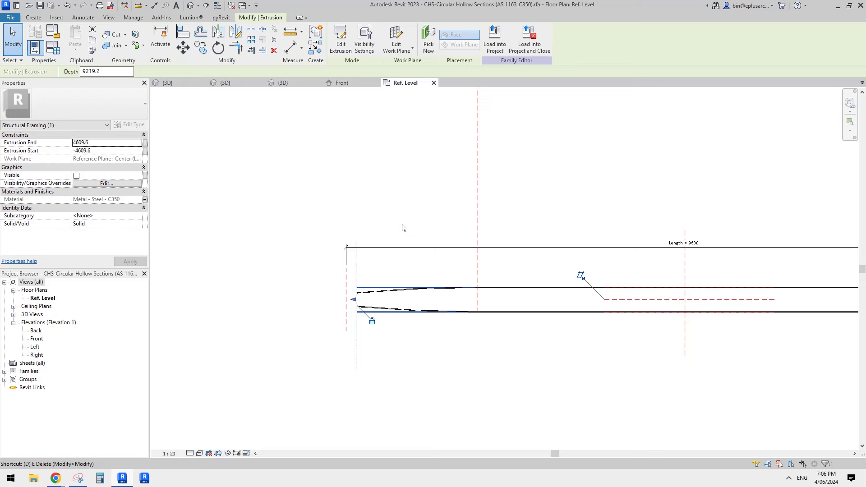
{"action": "left_click", "coordinate": [402, 230]}
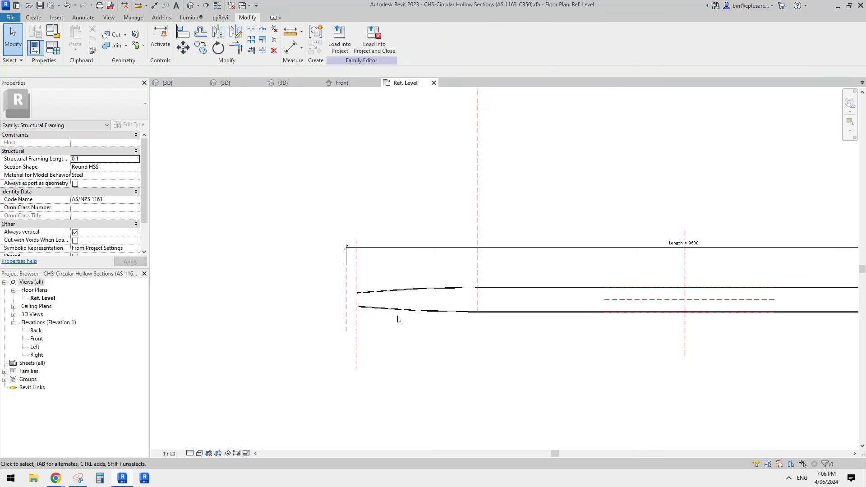
Check the tapered tube in the family's Front and 3D views and the beams in the project, and return to Ref. Level.
{"action": "middle_click_drag", "start_coordinate": [437, 304], "coordinate": [412, 299]}
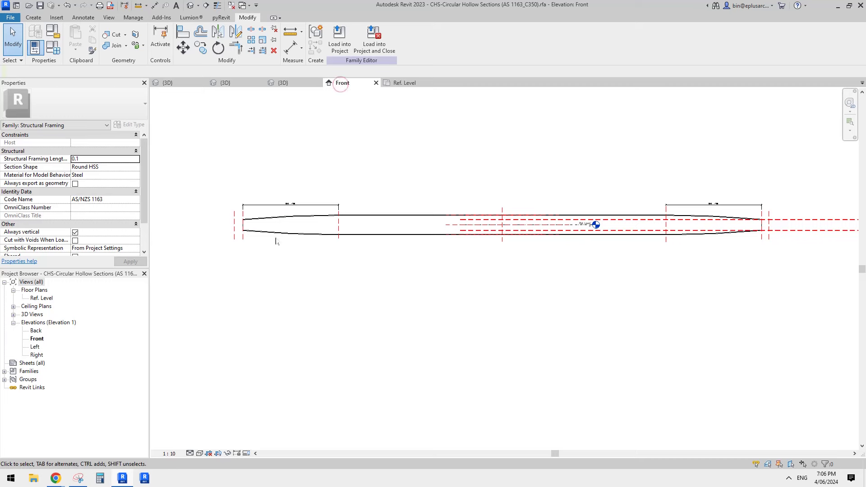
{"action": "left_click", "coordinate": [300, 84]}
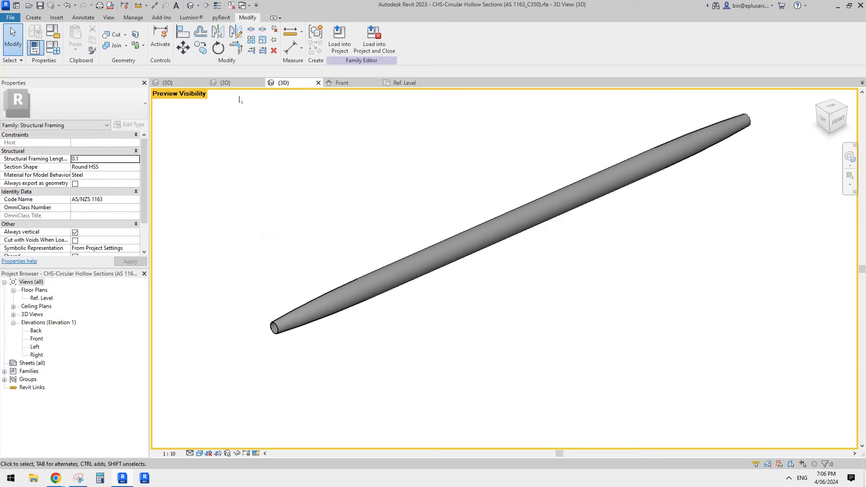
{"action": "left_click", "coordinate": [233, 84]}
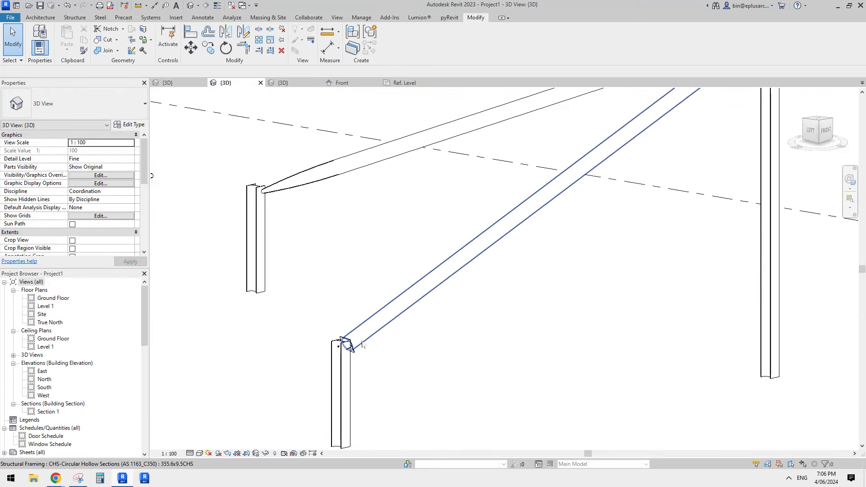
{"action": "left_click", "coordinate": [407, 82]}
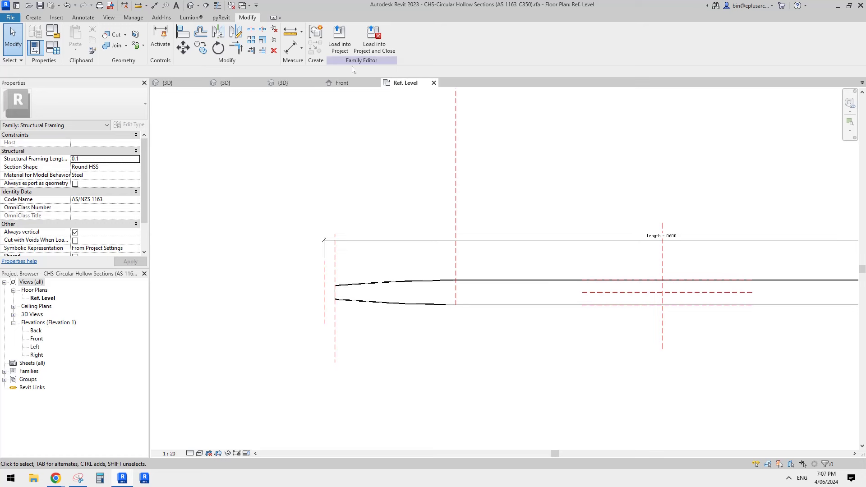
Load the edited circular hollow section family into Project1 only.
{"action": "left_click", "coordinate": [341, 40]}
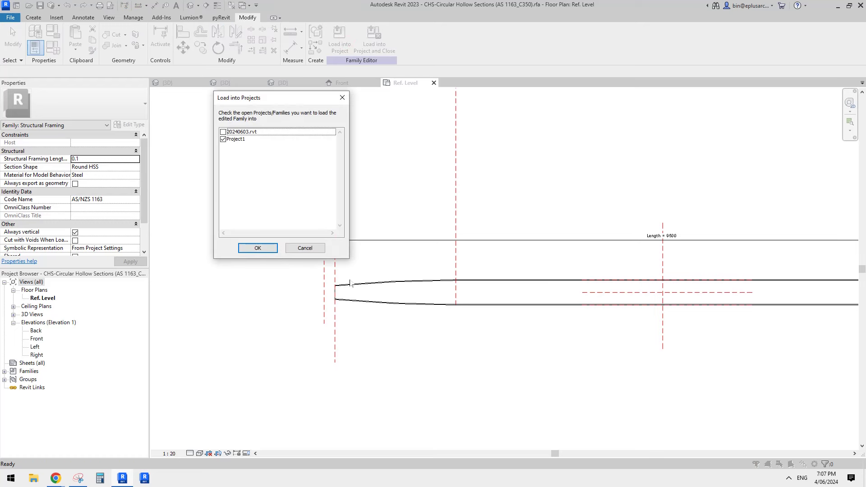
{"action": "left_click", "coordinate": [255, 248]}
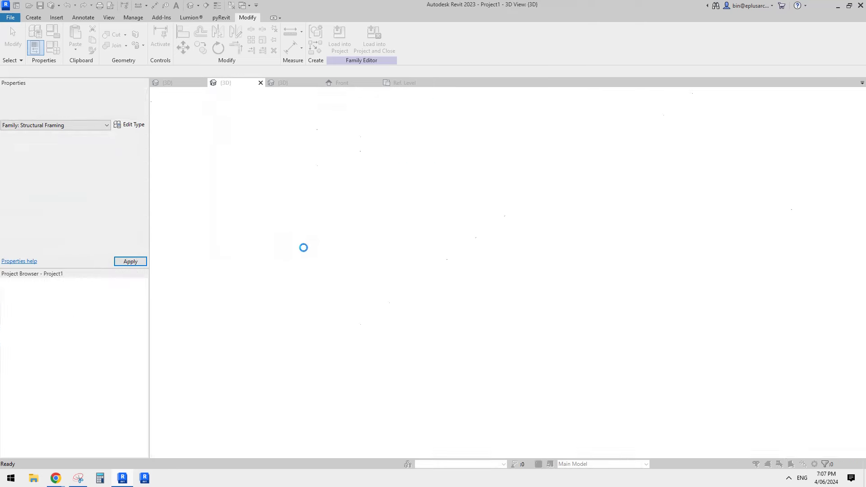
{"action": "left_click", "coordinate": [364, 217]}
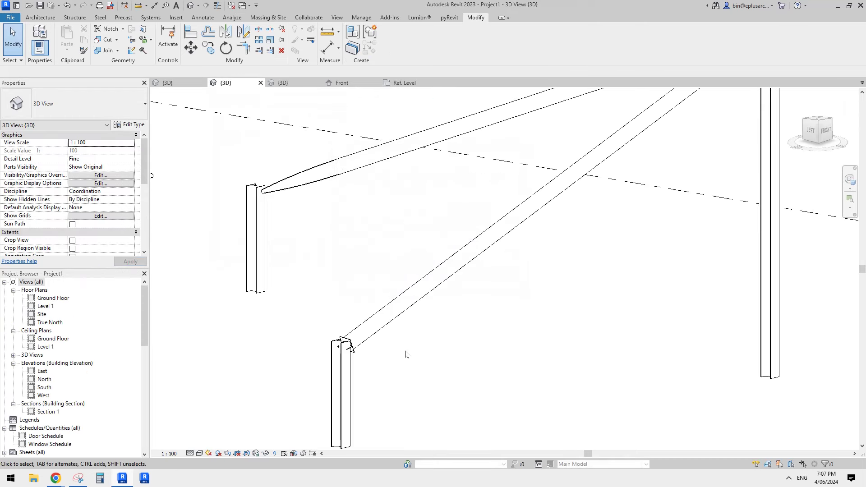
Add a structural connection between the short column and the lower end of the tapered sloping beam.
{"action": "left_click", "coordinate": [366, 343]}
{"action": "middle_click_drag", "start_coordinate": [408, 339], "coordinate": [379, 289]}
{"action": "scroll", "coordinate": [377, 275], "scroll_direction": "down", "scroll_amount": 1}
{"action": "left_click", "coordinate": [435, 314]}
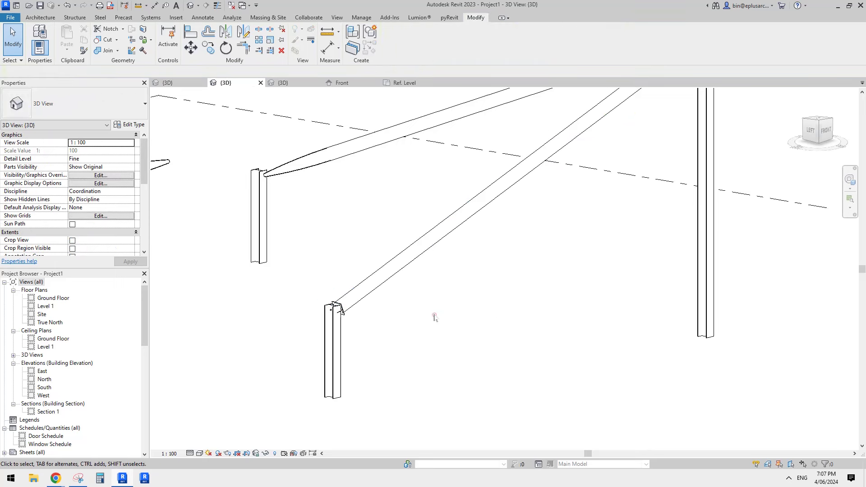
{"action": "middle_click_drag", "start_coordinate": [435, 315], "coordinate": [474, 305], "text": "shift"}
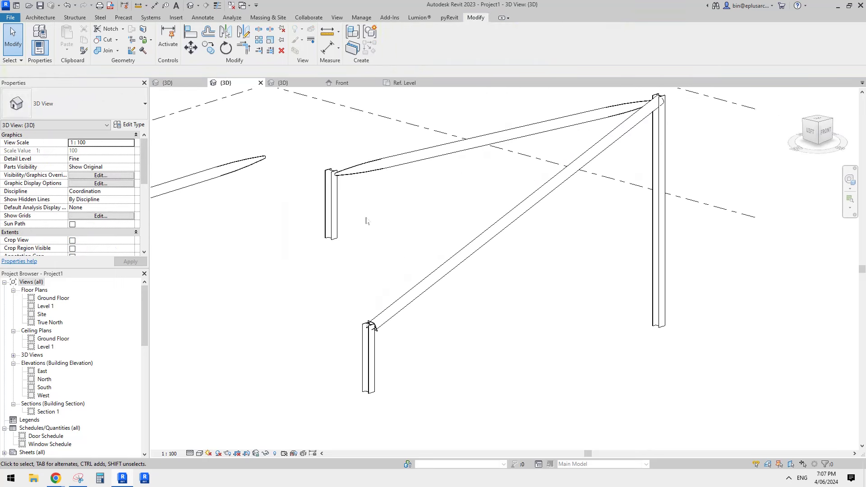
{"action": "middle_click_drag", "start_coordinate": [346, 239], "coordinate": [369, 242], "text": "shift"}
{"action": "scroll", "coordinate": [322, 172], "scroll_direction": "up", "scroll_amount": 1}
{"action": "left_click_drag", "start_coordinate": [338, 210], "coordinate": [285, 176]}
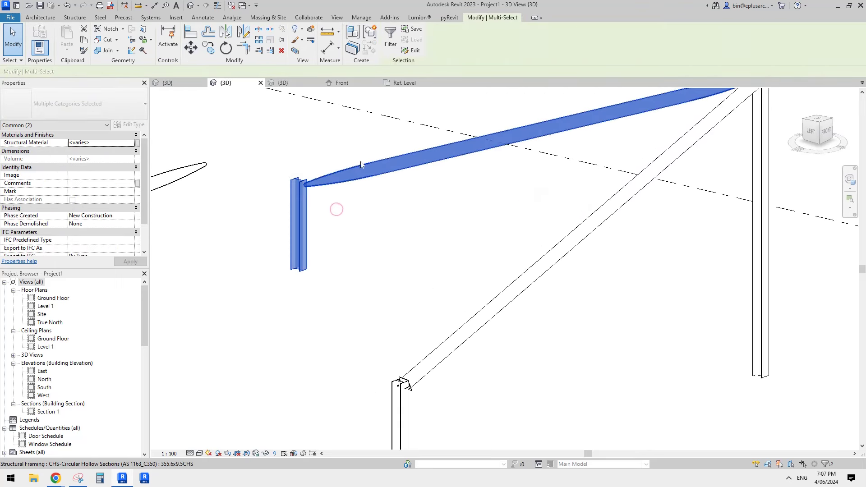
{"action": "left_click", "coordinate": [81, 19]}
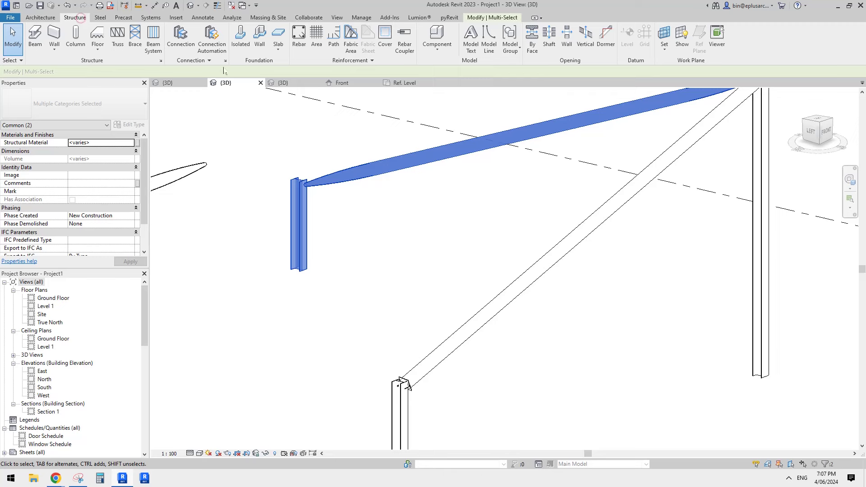
{"action": "left_click", "coordinate": [181, 36]}
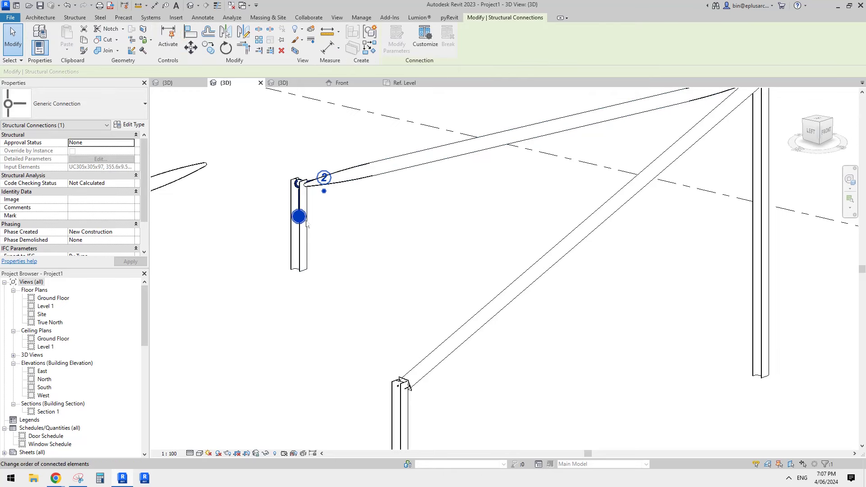
Change the new generic connection's type to Moment flange plates.
{"action": "left_click", "coordinate": [72, 104]}
{"action": "scroll", "coordinate": [75, 225], "scroll_direction": "down", "scroll_amount": 5}
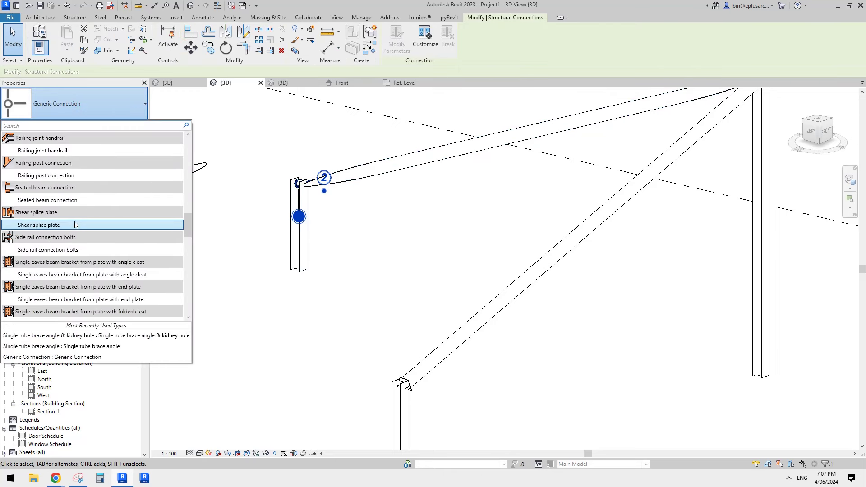
{"action": "scroll", "coordinate": [85, 261], "scroll_direction": "down", "scroll_amount": 6}
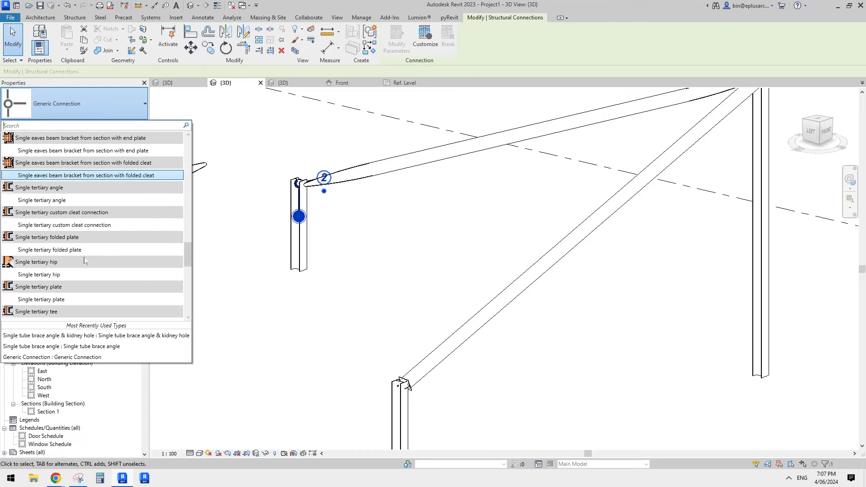
{"action": "scroll", "coordinate": [78, 208], "scroll_direction": "up", "scroll_amount": 8}
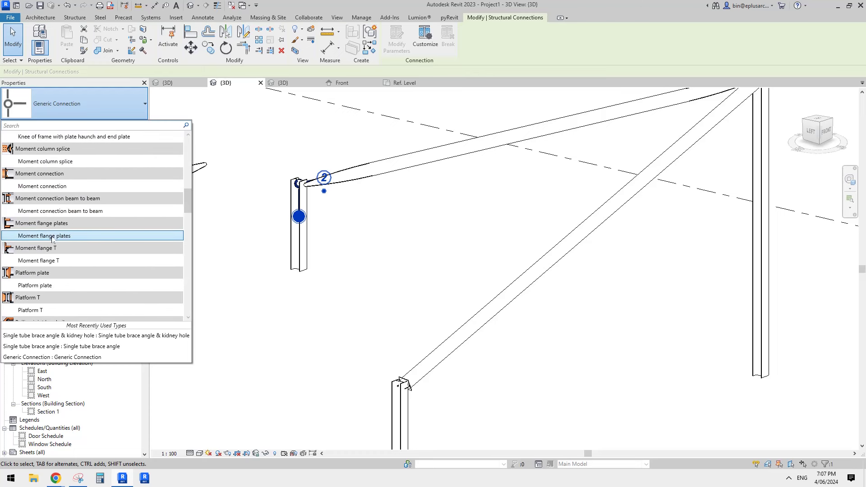
{"action": "left_click", "coordinate": [50, 238]}
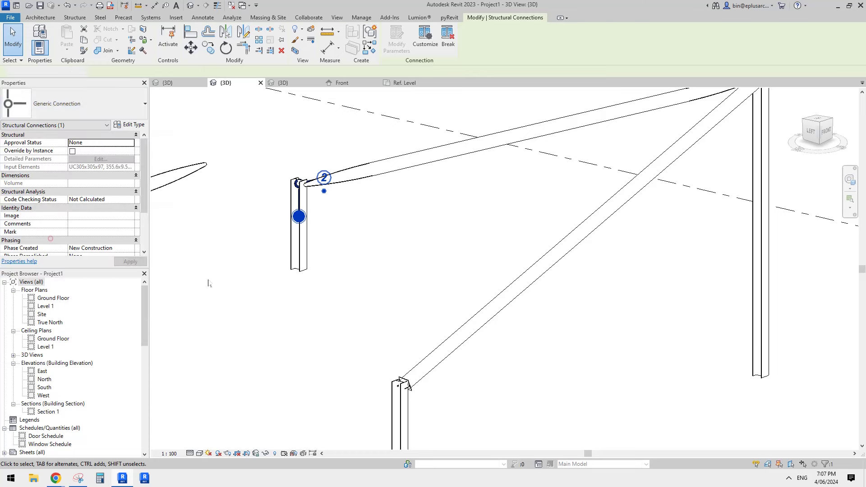
Examine the moment flange plates connection and the connected beam's end shape from several angles.
{"action": "left_click", "coordinate": [370, 240]}
{"action": "middle_click_drag", "start_coordinate": [369, 240], "coordinate": [398, 235], "text": "shift"}
{"action": "scroll", "coordinate": [363, 206], "scroll_direction": "down", "scroll_amount": 1}
{"action": "middle_click_drag", "start_coordinate": [318, 222], "coordinate": [355, 238]}
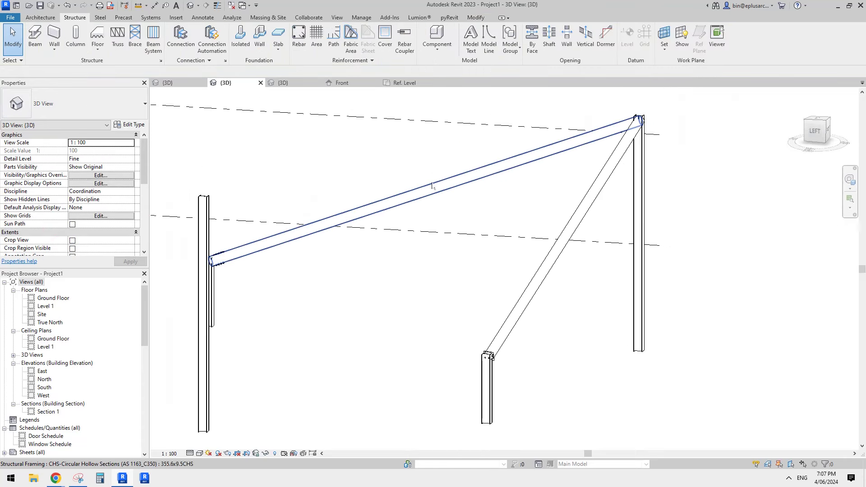
{"action": "left_click", "coordinate": [432, 189]}
{"action": "middle_click_drag", "start_coordinate": [431, 188], "coordinate": [328, 288], "text": "shift"}
{"action": "key", "text": "Escape"}
{"action": "scroll", "coordinate": [342, 176], "scroll_direction": "up", "scroll_amount": 5}
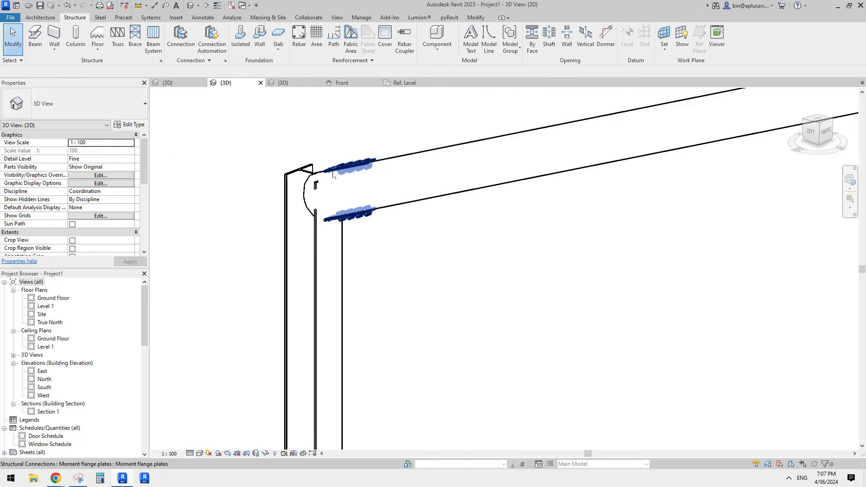
{"action": "left_click", "coordinate": [347, 169]}
{"action": "scroll", "coordinate": [347, 170], "scroll_direction": "down", "scroll_amount": 5}
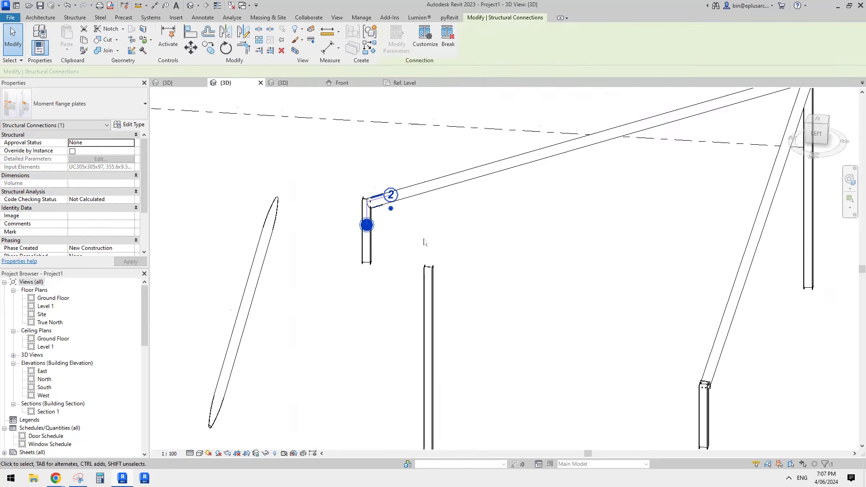
{"action": "scroll", "coordinate": [366, 186], "scroll_direction": "down", "scroll_amount": 3}
{"action": "key", "text": "Escape"}
{"action": "middle_click_drag", "start_coordinate": [403, 197], "coordinate": [361, 190], "text": "shift"}
{"action": "scroll", "coordinate": [360, 188], "scroll_direction": "up", "scroll_amount": 2}
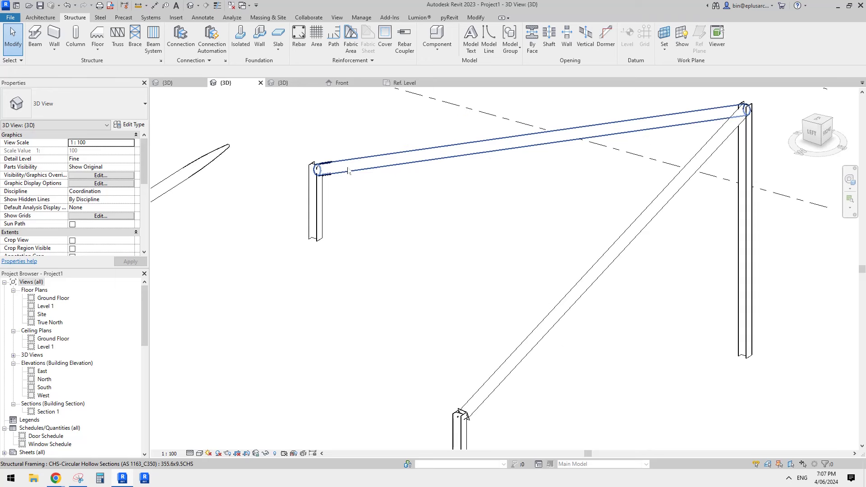
Delete the moment flange plates connection between the short column and the sloping beam.
{"action": "left_click", "coordinate": [330, 170]}
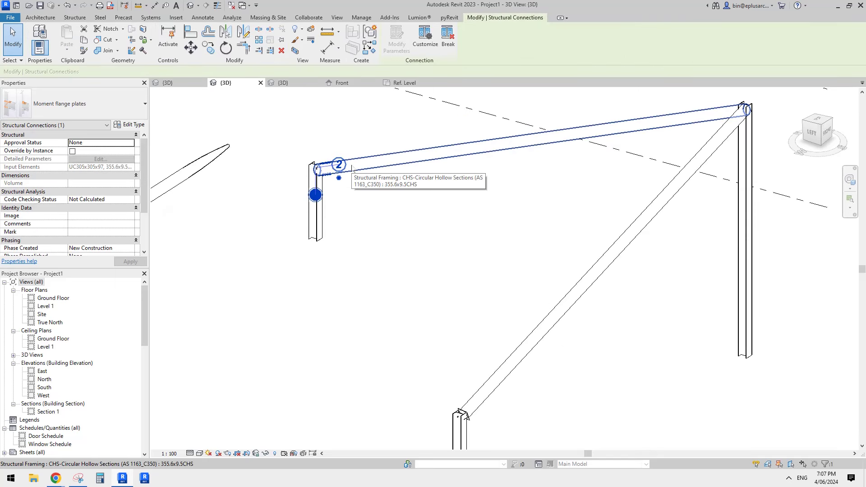
{"action": "middle_click_drag", "start_coordinate": [354, 174], "coordinate": [420, 228]}
{"action": "left_click", "coordinate": [418, 223]}
{"action": "scroll", "coordinate": [405, 208], "scroll_direction": "up", "scroll_amount": 1}
{"action": "left_click", "coordinate": [362, 180]}
{"action": "middle_click_drag", "start_coordinate": [385, 178], "coordinate": [386, 183]}
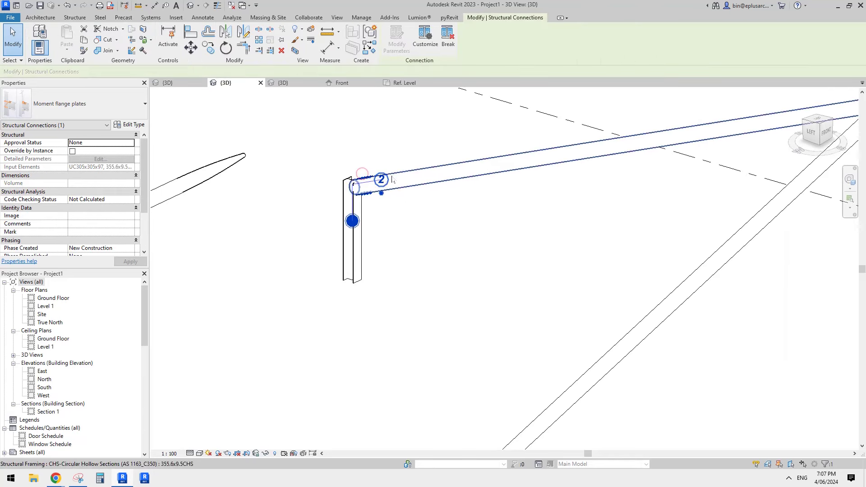
{"action": "key", "text": "Delete"}
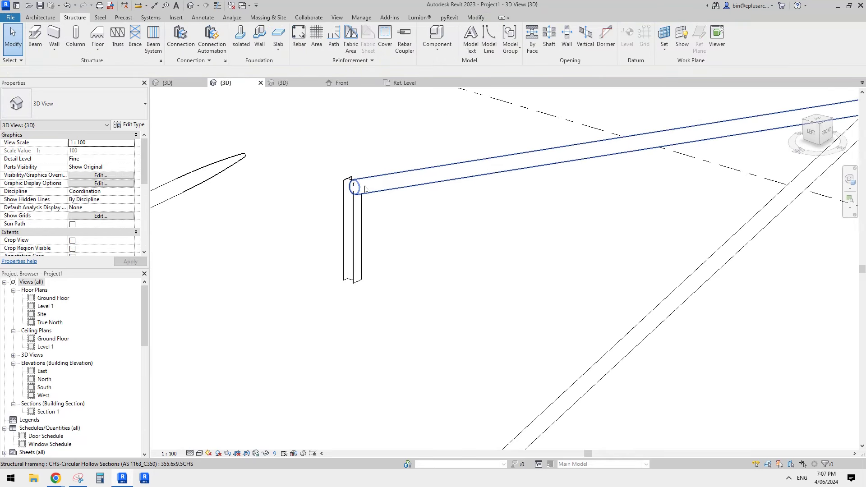
Pull the sloping beam's lower end away from the short column.
{"action": "left_click", "coordinate": [365, 190]}
{"action": "middle_click_drag", "start_coordinate": [418, 245], "coordinate": [348, 228], "text": "shift"}
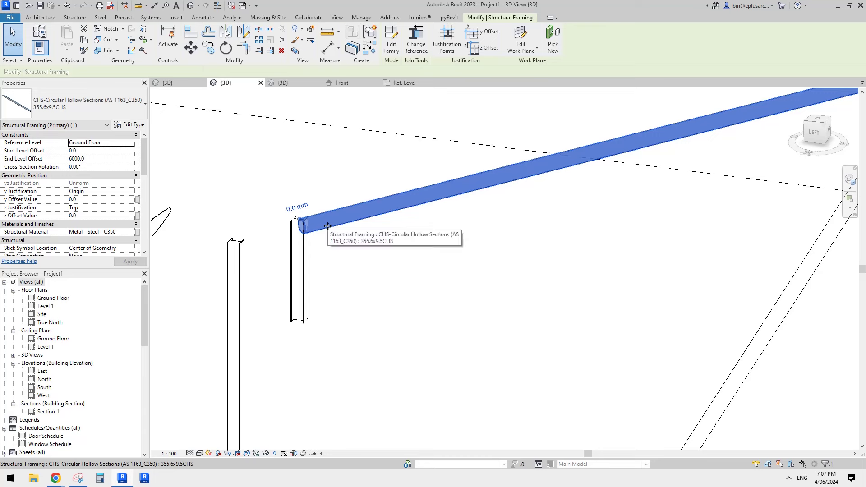
{"action": "scroll", "coordinate": [328, 225], "scroll_direction": "down", "scroll_amount": 2}
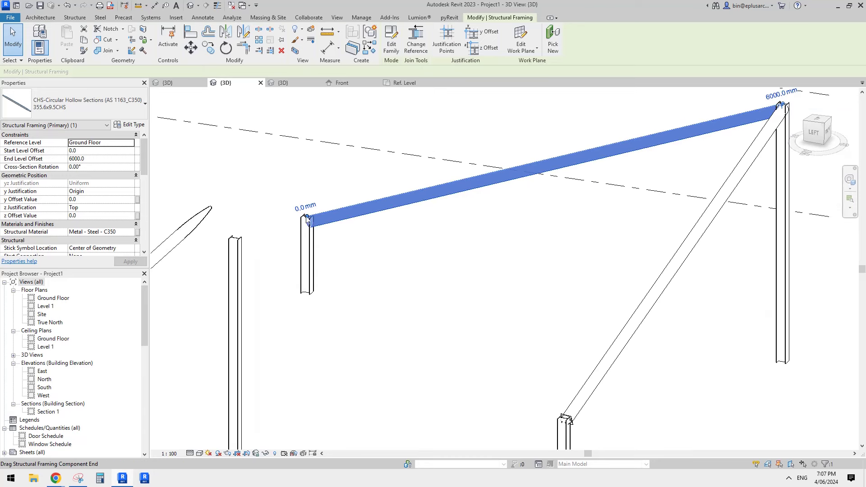
{"action": "left_click_drag", "start_coordinate": [311, 222], "coordinate": [361, 254]}
{"action": "mouse_move", "coordinate": [352, 193]}
{"action": "left_mouse_down"}
{"action": "mouse_move", "coordinate": [307, 217]}
{"action": "mouse_move", "coordinate": [344, 206]}
{"action": "left_mouse_up"}
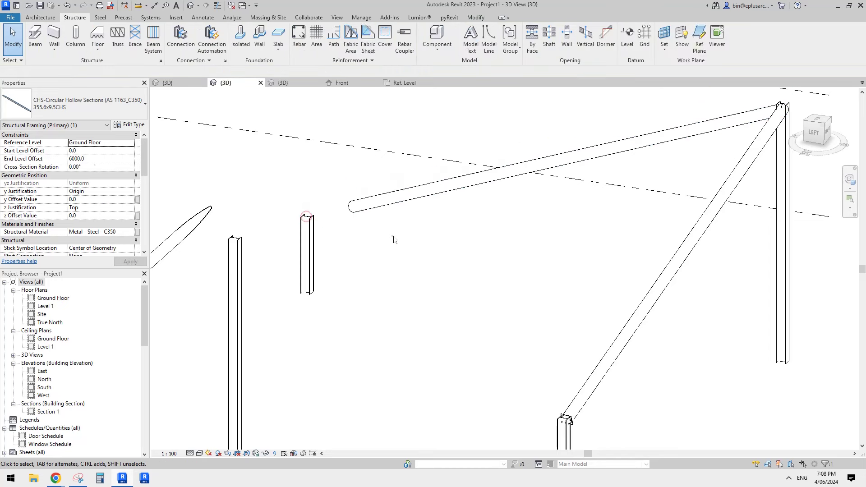
Make a copy of the detached sloping beam beside it, and delete the copy.
{"action": "left_click", "coordinate": [406, 236]}
{"action": "left_click", "coordinate": [419, 196]}
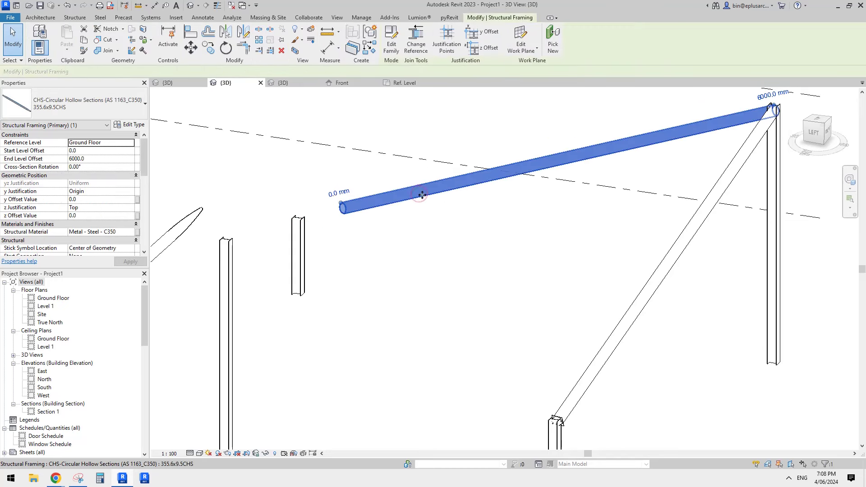
{"action": "left_click_drag", "start_coordinate": [422, 194], "coordinate": [484, 247], "text": "ctrl"}
{"action": "left_click", "coordinate": [492, 248]}
{"action": "key", "text": "Delete"}
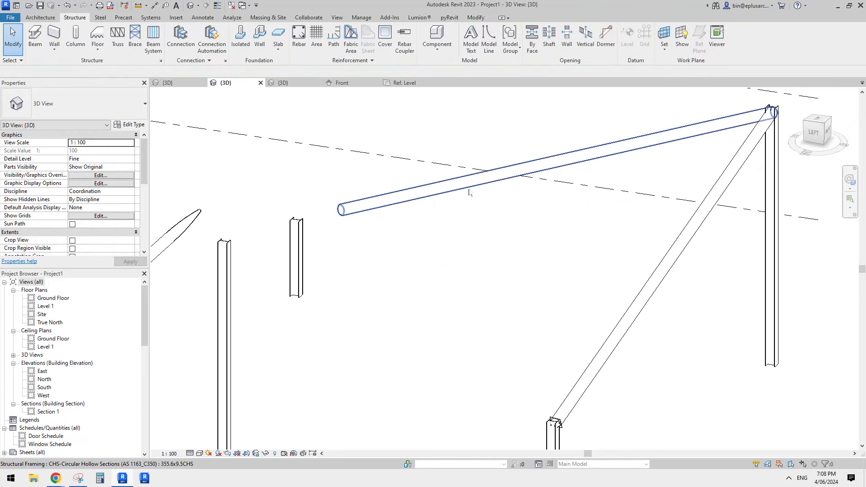
Replace the detached sloping beam with a new 355.6x9.5CHS beam from the short column's top to the tall column's top.
{"action": "left_click", "coordinate": [478, 180]}
{"action": "key", "text": "Delete"}
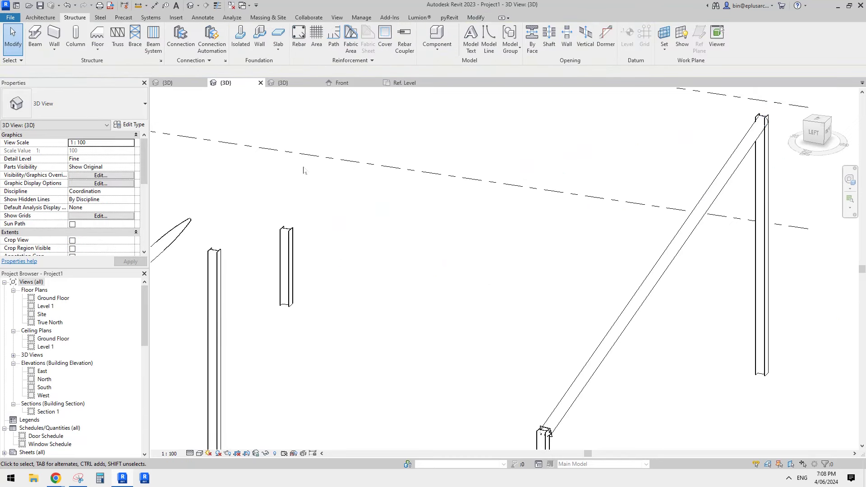
{"action": "middle_click_drag", "start_coordinate": [303, 170], "coordinate": [446, 236], "text": "shift"}
{"action": "left_click", "coordinate": [679, 283]}
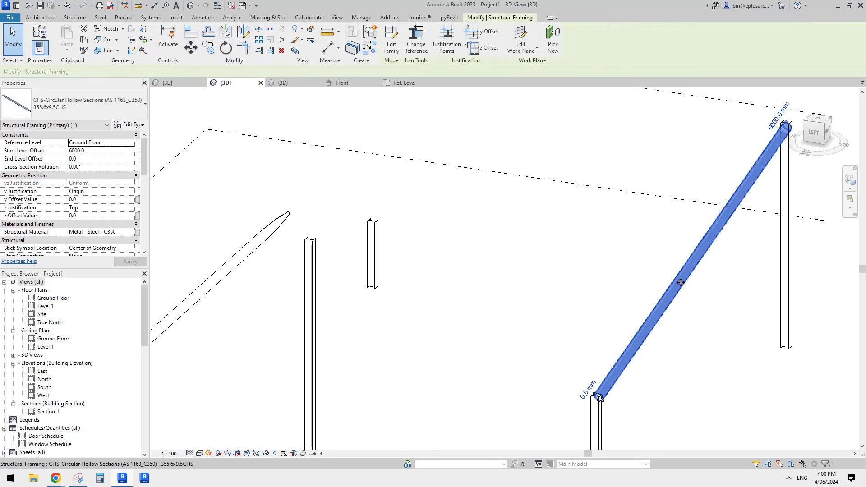
{"action": "key", "text": "s"}
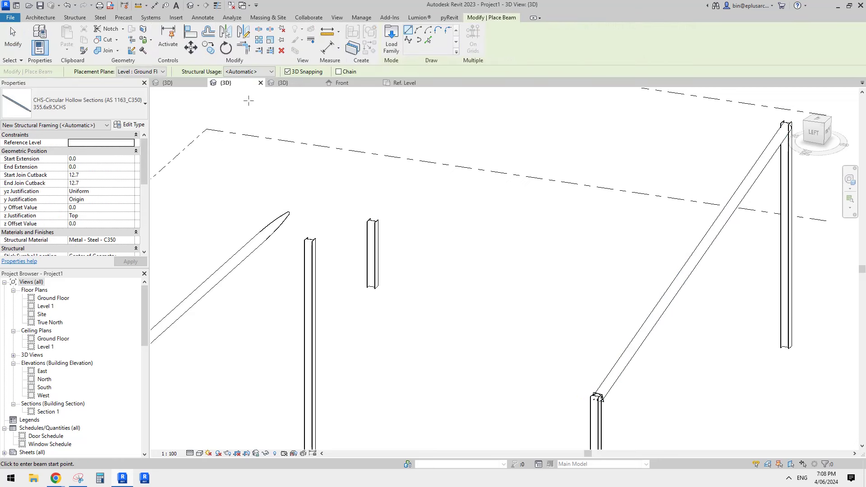
{"action": "left_click", "coordinate": [372, 221]}
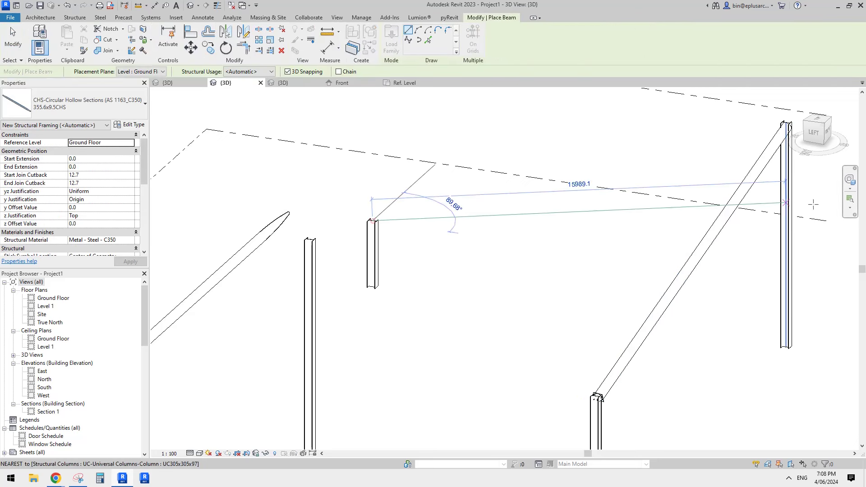
{"action": "left_click", "coordinate": [787, 165]}
{"action": "key", "text": "Escape"}
{"action": "key", "text": "Escape"}
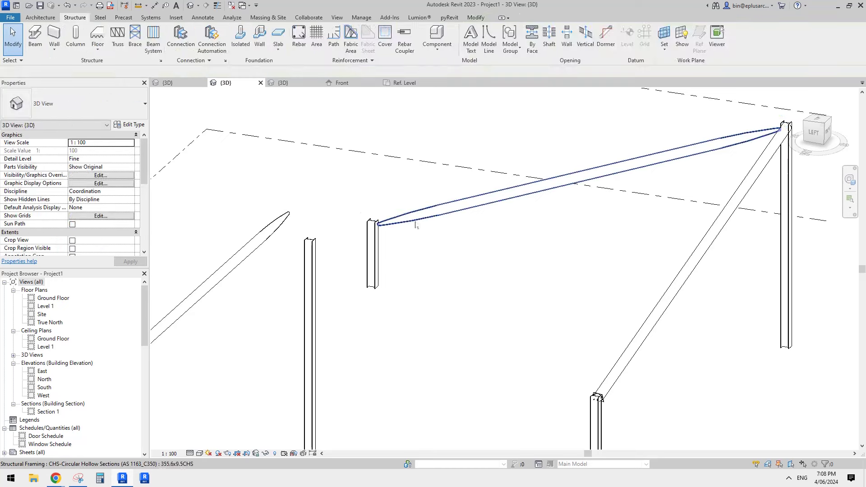
Examine the new beam's tapered end where it meets the short column.
{"action": "left_click", "coordinate": [415, 221]}
{"action": "scroll", "coordinate": [415, 221], "scroll_direction": "up", "scroll_amount": 3}
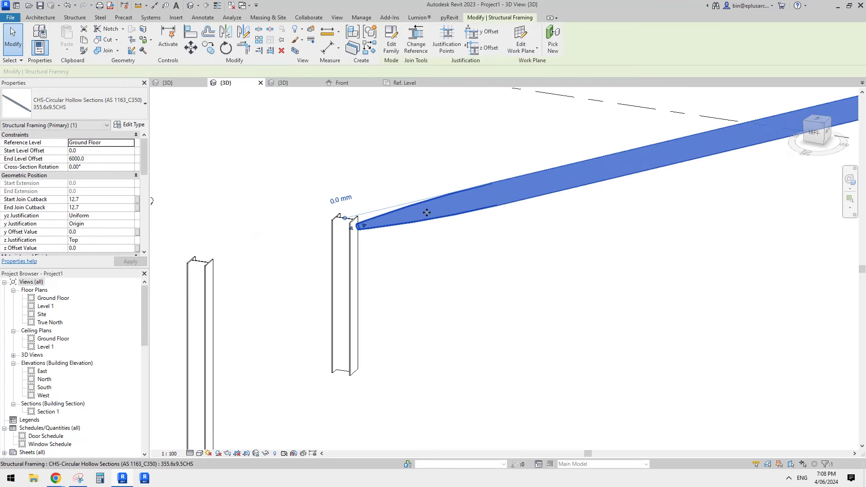
{"action": "scroll", "coordinate": [406, 220], "scroll_direction": "up", "scroll_amount": 2}
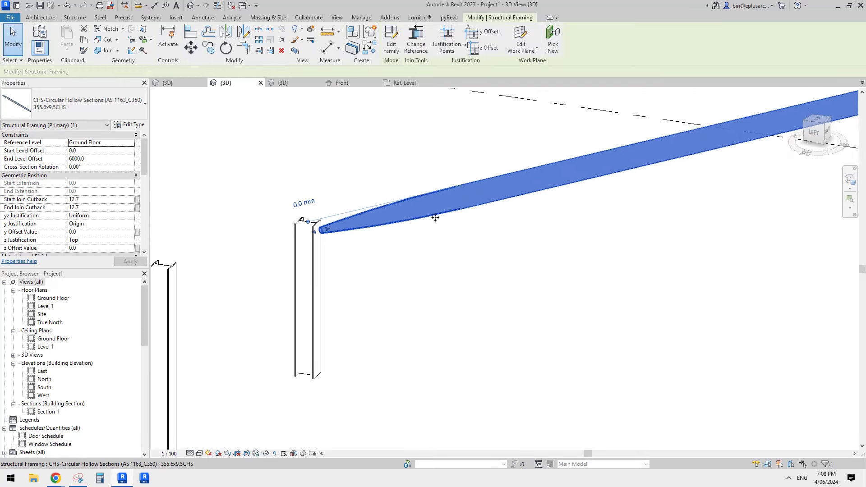
{"action": "scroll", "coordinate": [433, 209], "scroll_direction": "down", "scroll_amount": 5}
{"action": "key", "text": "Escape"}
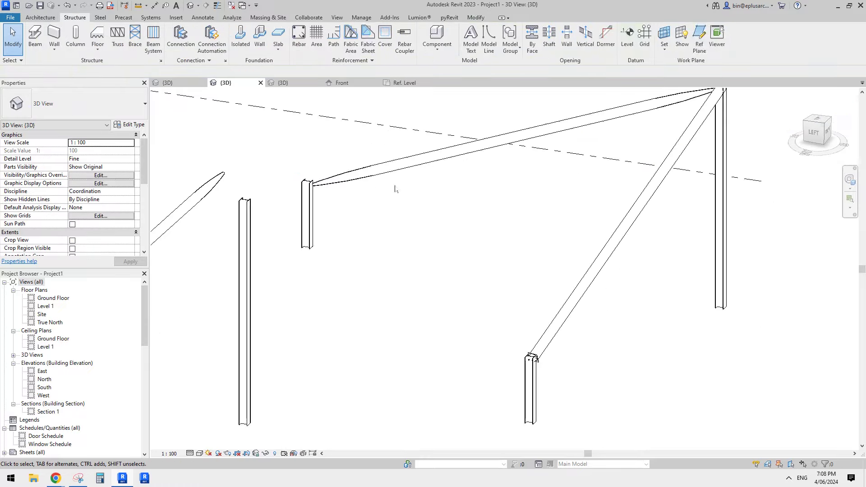
{"action": "scroll", "coordinate": [428, 201], "scroll_direction": "up", "scroll_amount": 4}
{"action": "left_click", "coordinate": [378, 169]}
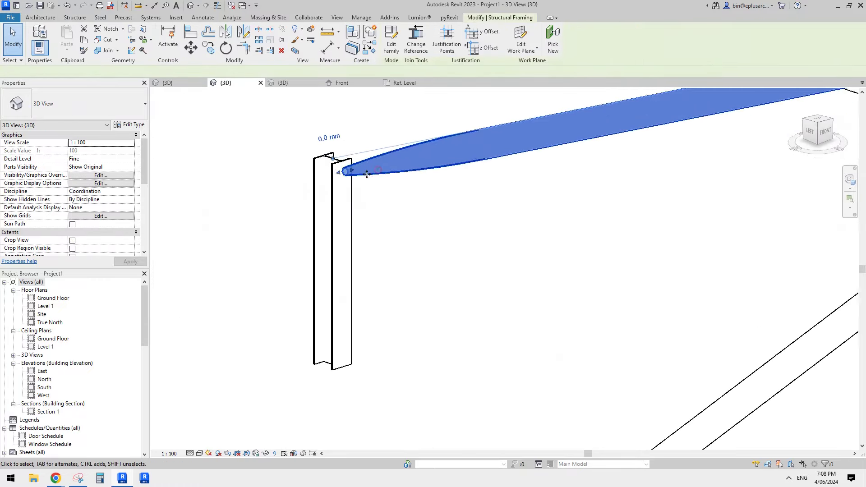
{"action": "scroll", "coordinate": [420, 226], "scroll_direction": "up", "scroll_amount": 2}
{"action": "middle_click_drag", "start_coordinate": [419, 227], "coordinate": [597, 231]}
{"action": "scroll", "coordinate": [516, 231], "scroll_direction": "down", "scroll_amount": 1}
{"action": "scroll", "coordinate": [431, 249], "scroll_direction": "up", "scroll_amount": 1}
{"action": "middle_click_drag", "start_coordinate": [431, 250], "coordinate": [360, 266], "text": "shift"}
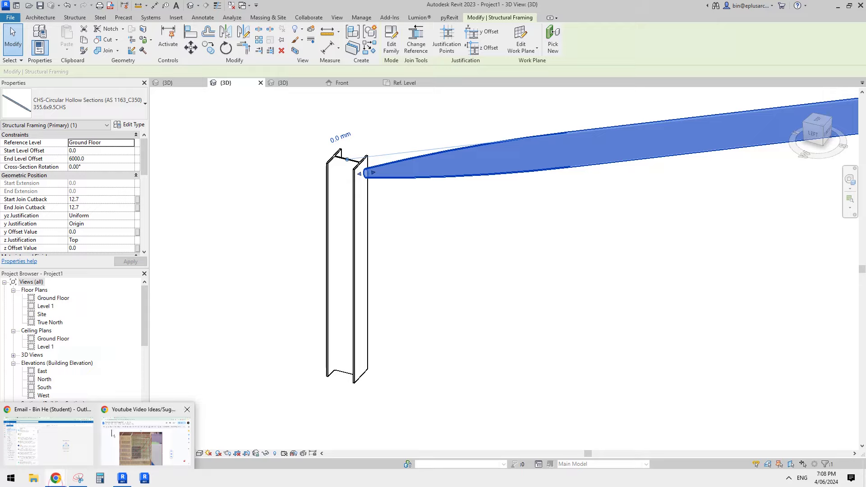
Switch to the Youtube Video Ideas/Suggestion document in Chrome to view the photo with the circled diagonal member.
{"action": "left_click", "coordinate": [123, 446]}
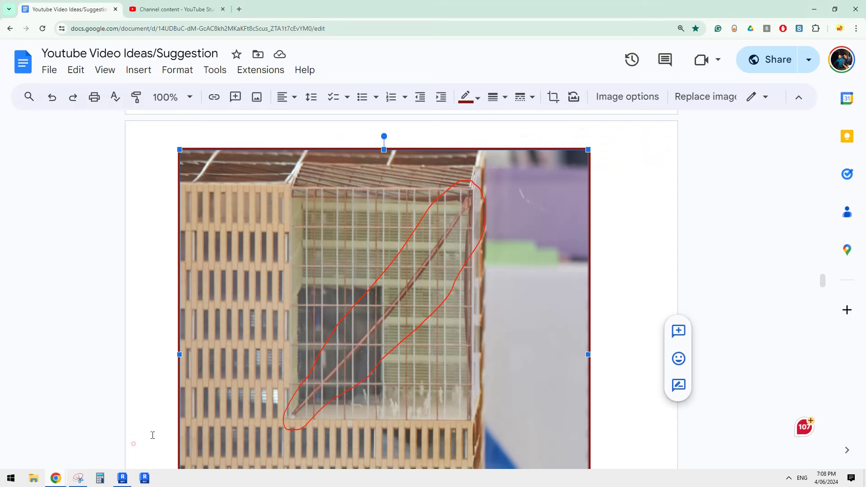
Switch back to Revit and start a new steel plate where the tapered beam meets the short column.
{"action": "left_click", "coordinate": [123, 479]}
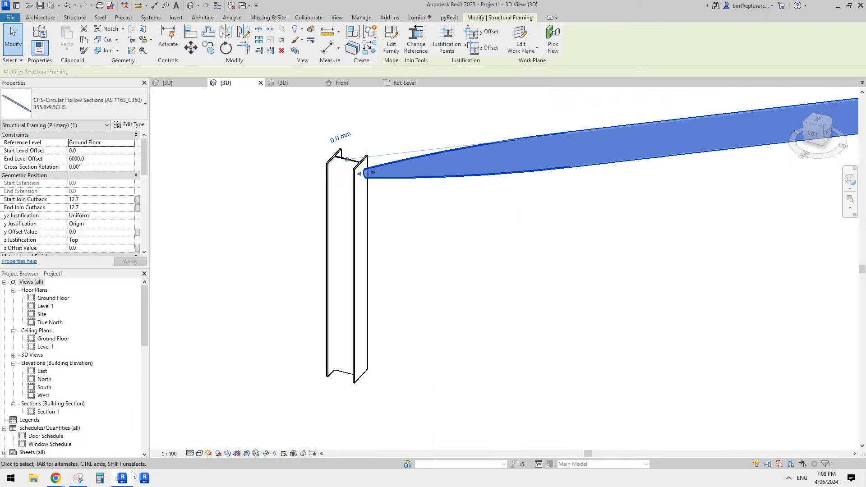
{"action": "left_click", "coordinate": [99, 18]}
{"action": "middle_click_drag", "start_coordinate": [344, 182], "coordinate": [313, 156]}
{"action": "scroll", "coordinate": [341, 194], "scroll_direction": "up", "scroll_amount": 1}
{"action": "scroll", "coordinate": [313, 156], "scroll_direction": "up", "scroll_amount": 1}
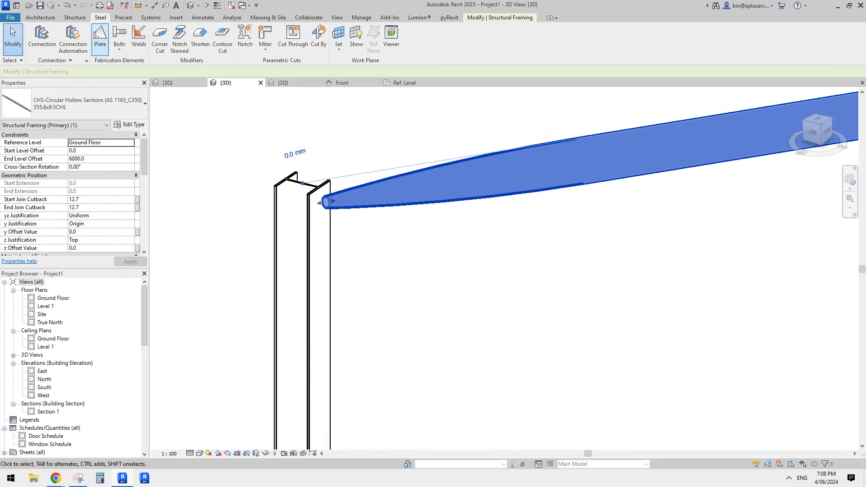
{"action": "middle_click_drag", "start_coordinate": [353, 258], "coordinate": [343, 235], "text": "shift"}
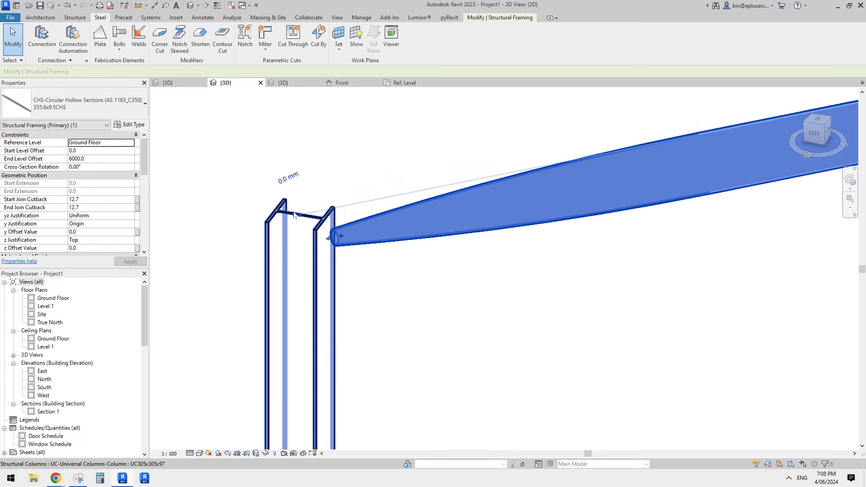
{"action": "left_click", "coordinate": [101, 36]}
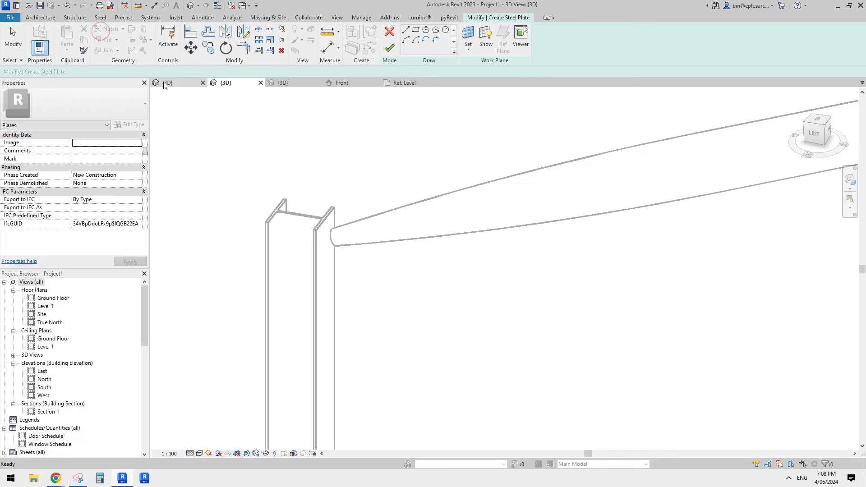
{"action": "scroll", "coordinate": [417, 166], "scroll_direction": "down", "scroll_amount": 1}
{"action": "mouse_move", "coordinate": [375, 250]}
{"action": "middle_mouse_down", "text": "shift"}
{"action": "mouse_move", "coordinate": [392, 259]}
{"action": "mouse_move", "coordinate": [387, 254]}
{"action": "middle_mouse_up", "text": "shift"}
{"action": "middle_click_drag", "start_coordinate": [352, 136], "coordinate": [420, 205]}
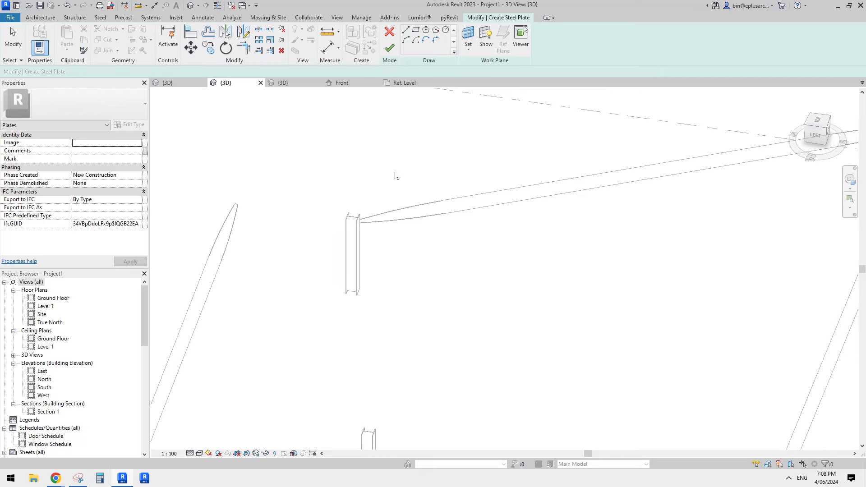
{"action": "mouse_move", "coordinate": [451, 244]}
{"action": "middle_mouse_down", "text": "shift"}
{"action": "mouse_move", "coordinate": [470, 252]}
{"action": "mouse_move", "coordinate": [640, 224]}
{"action": "mouse_move", "coordinate": [643, 207]}
{"action": "mouse_move", "coordinate": [446, 239]}
{"action": "middle_mouse_up", "text": "shift"}
{"action": "scroll", "coordinate": [433, 239], "scroll_direction": "up", "scroll_amount": 3}
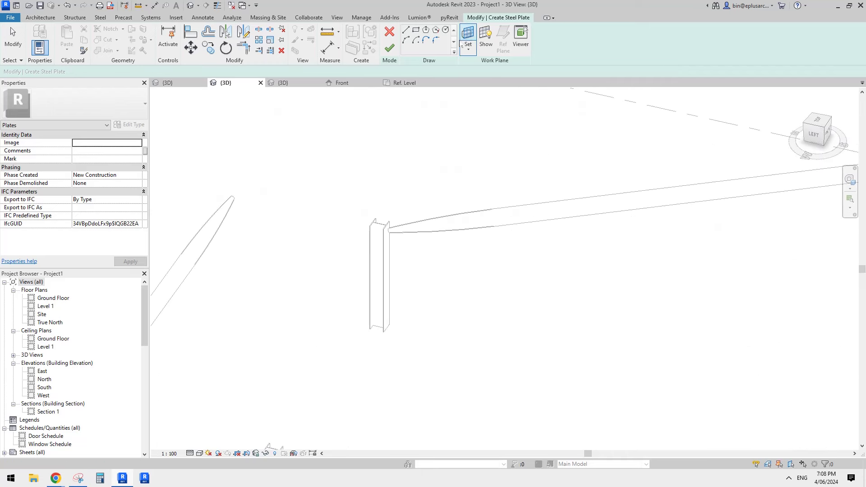
Set the view's detail level to Medium and pick the short column's web as the plate's work plane.
{"action": "left_click", "coordinate": [469, 36]}
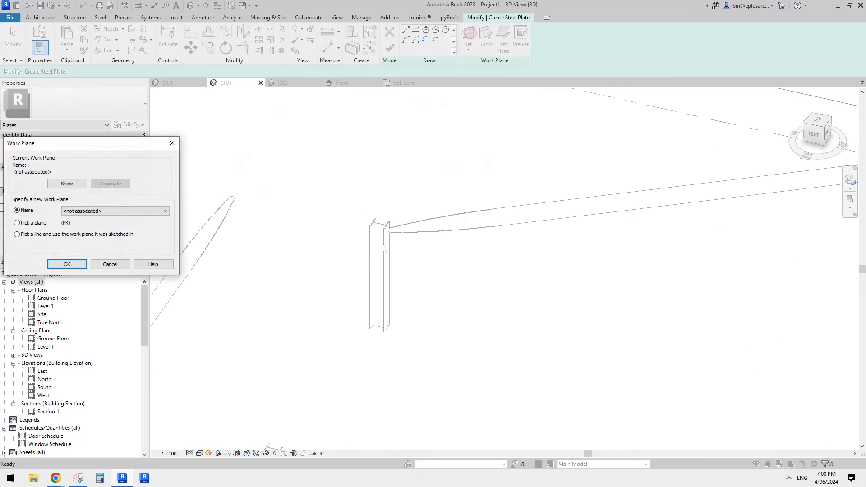
{"action": "left_click", "coordinate": [67, 264]}
{"action": "scroll", "coordinate": [379, 225], "scroll_direction": "up", "scroll_amount": 2}
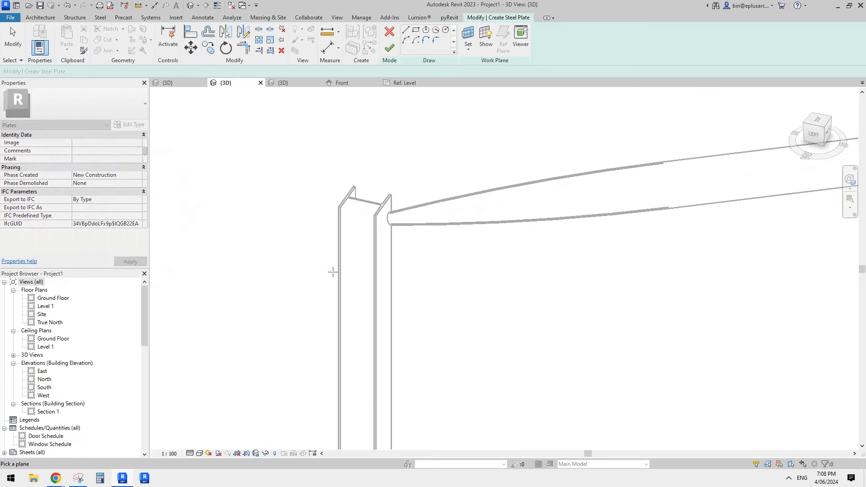
{"action": "left_click", "coordinate": [190, 454]}
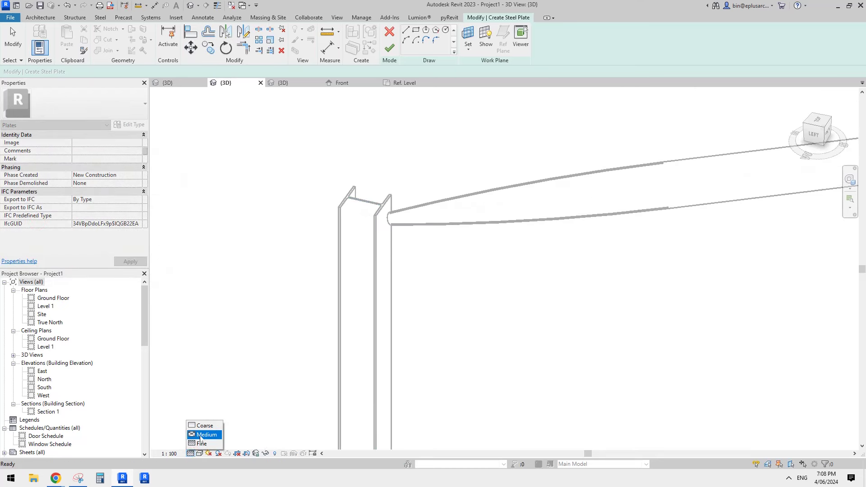
{"action": "left_click", "coordinate": [201, 434]}
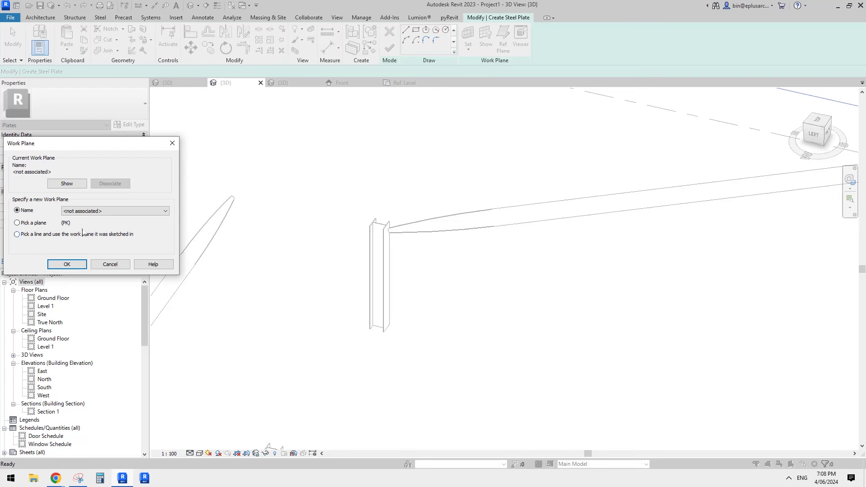
{"action": "left_click", "coordinate": [39, 222]}
{"action": "left_click", "coordinate": [62, 264]}
{"action": "scroll", "coordinate": [386, 214], "scroll_direction": "up", "scroll_amount": 4}
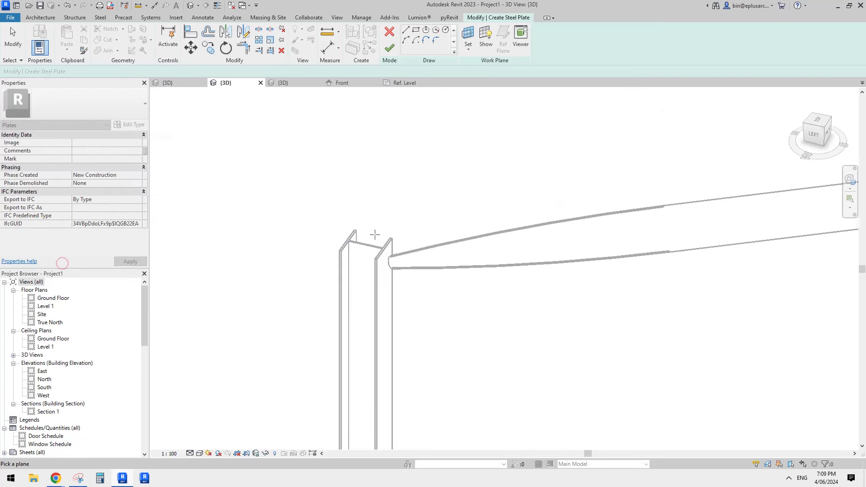
{"action": "left_click", "coordinate": [365, 262]}
{"action": "middle_click_drag", "start_coordinate": [402, 274], "coordinate": [361, 193]}
{"action": "scroll", "coordinate": [363, 160], "scroll_direction": "down", "scroll_amount": 1}
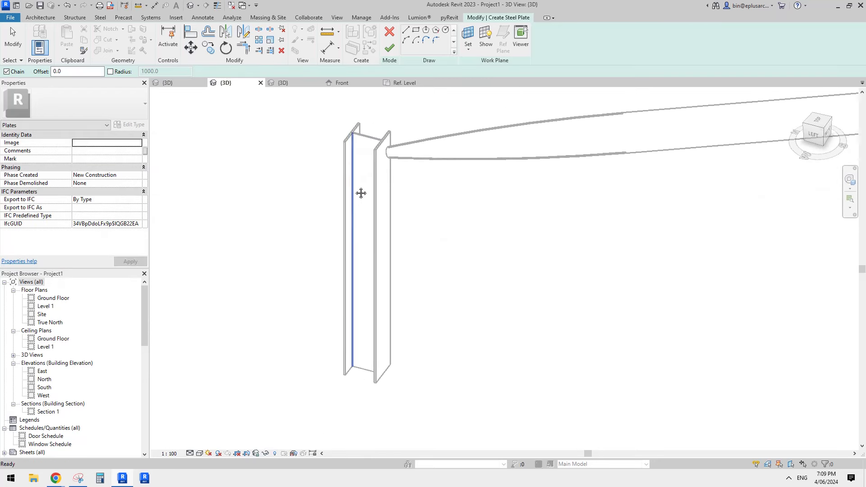
Sketch and finish a closed four-sided plate around the beam's tapered end, about 502 mm deep at the column and 220 mm at the outer edge.
{"action": "left_click", "coordinate": [383, 184]}
{"action": "left_click", "coordinate": [462, 156]}
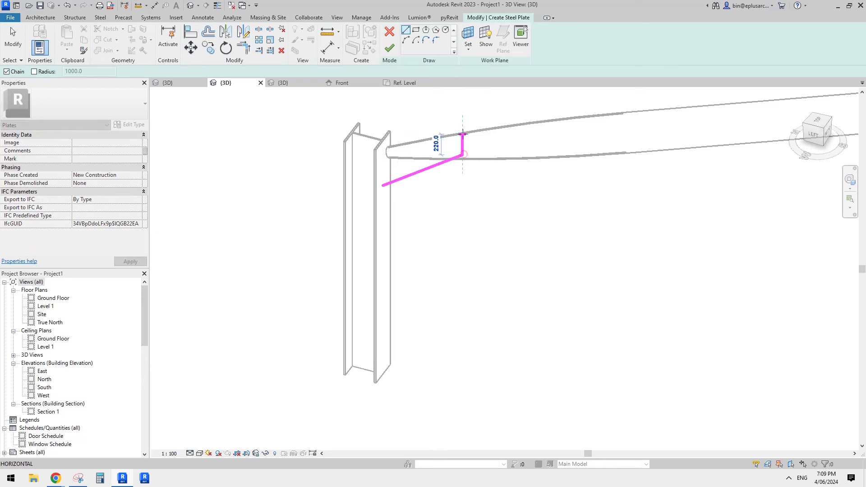
{"action": "left_click", "coordinate": [462, 134]}
{"action": "left_click", "coordinate": [385, 137]}
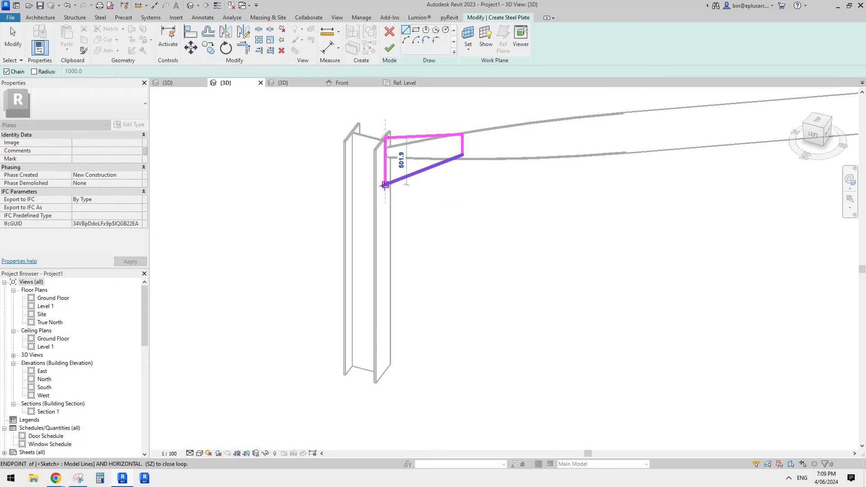
{"action": "left_click", "coordinate": [386, 185]}
{"action": "key", "text": "t"}
{"action": "key", "text": "r"}
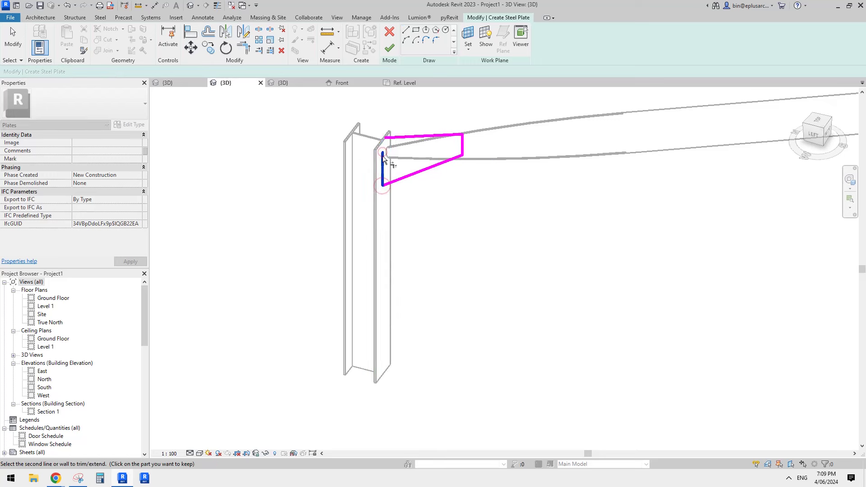
{"action": "scroll", "coordinate": [412, 182], "scroll_direction": "down", "scroll_amount": 1}
{"action": "middle_click_drag", "start_coordinate": [413, 179], "coordinate": [479, 138], "text": "shift"}
{"action": "left_click", "coordinate": [390, 48]}
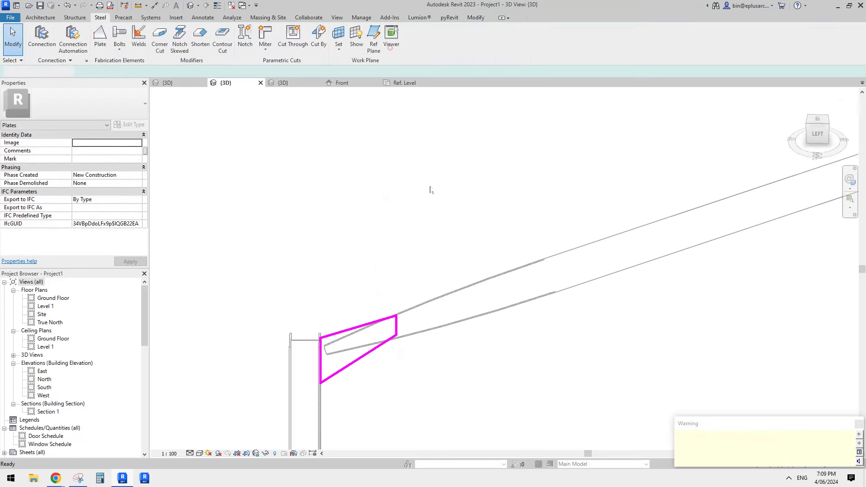
Set the 3D view's detail level to Fine to show the steel plate.
{"action": "scroll", "coordinate": [425, 211], "scroll_direction": "down", "scroll_amount": 1}
{"action": "middle_click_drag", "start_coordinate": [445, 266], "coordinate": [443, 242]}
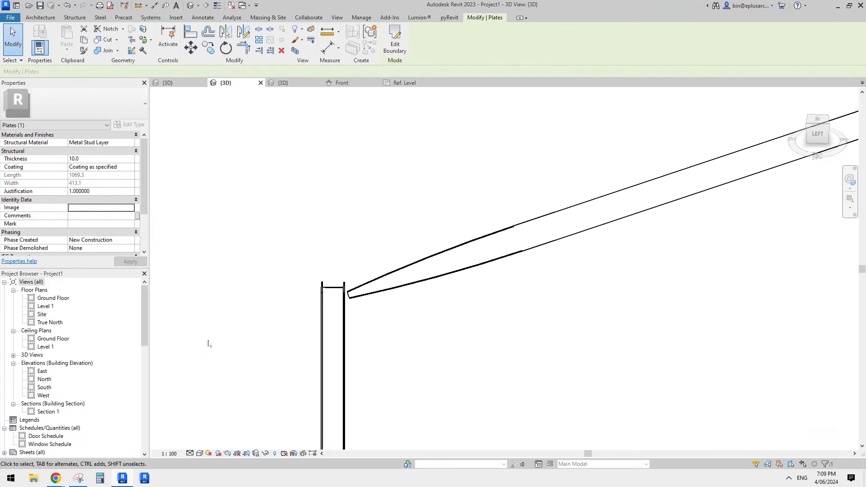
{"action": "left_click", "coordinate": [190, 454]}
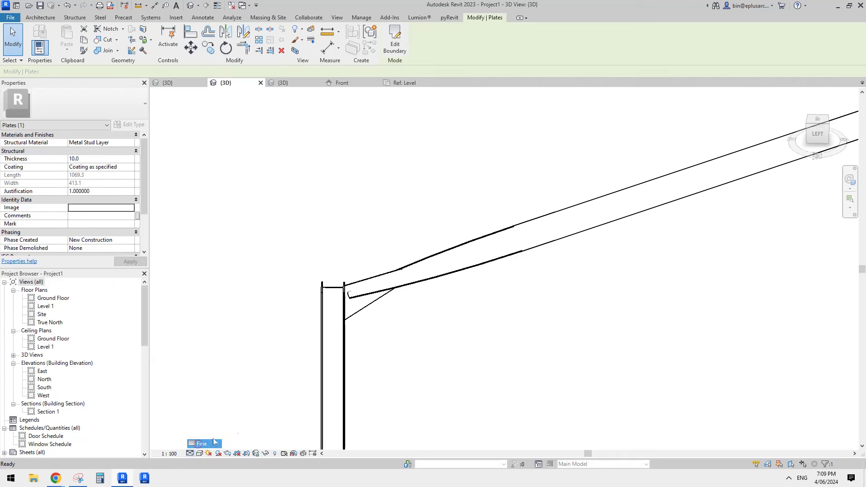
{"action": "left_click", "coordinate": [202, 443]}
Select the new plate and examine how it joins the short column to the beam's tapered end.
{"action": "left_click", "coordinate": [305, 344]}
{"action": "scroll", "coordinate": [215, 284], "scroll_direction": "down", "scroll_amount": 1}
{"action": "left_click", "coordinate": [341, 301]}
{"action": "middle_click_drag", "start_coordinate": [356, 299], "coordinate": [400, 276]}
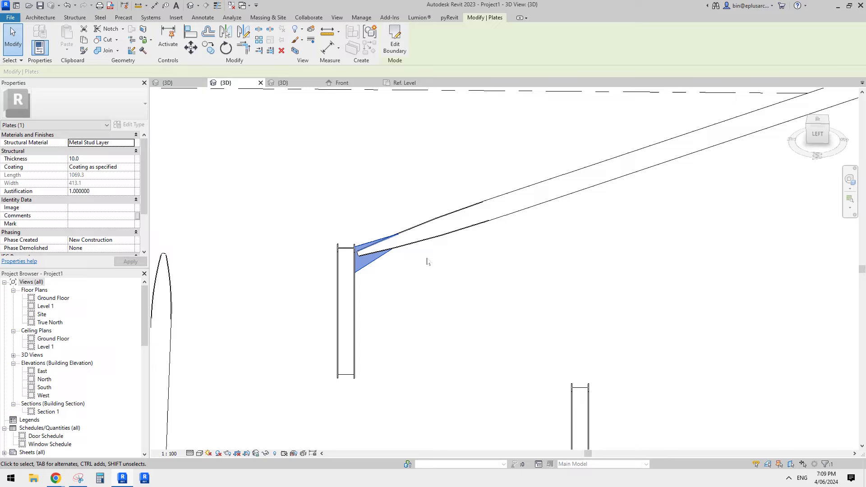
{"action": "middle_click_drag", "start_coordinate": [428, 264], "coordinate": [366, 178], "text": "shift"}
{"action": "middle_click_drag", "start_coordinate": [377, 292], "coordinate": [396, 280]}
{"action": "left_click", "coordinate": [437, 286]}
{"action": "left_click", "coordinate": [484, 276]}
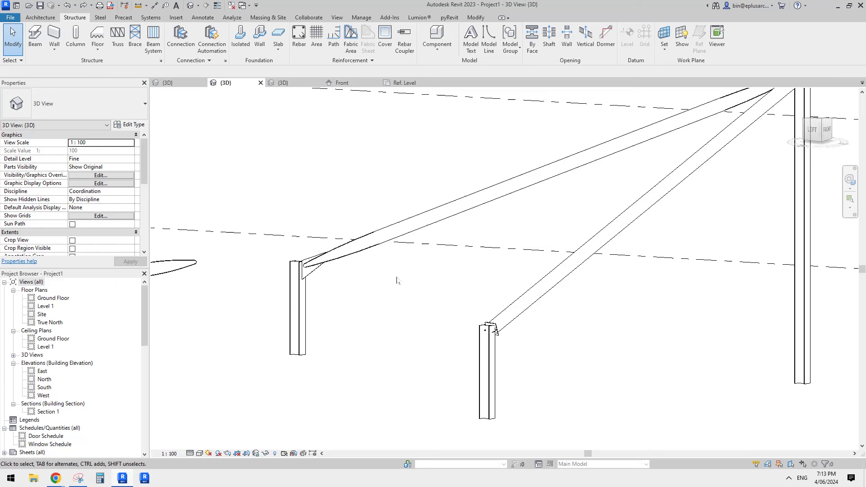
Highlight the short column, plate and tapered beam together, highlight the beam alone, and view the connection beside the neighbouring untapered beam.
{"action": "left_click", "coordinate": [315, 278]}
{"action": "middle_click_drag", "start_coordinate": [316, 279], "coordinate": [322, 285], "text": "shift"}
{"action": "left_click", "coordinate": [324, 283]}
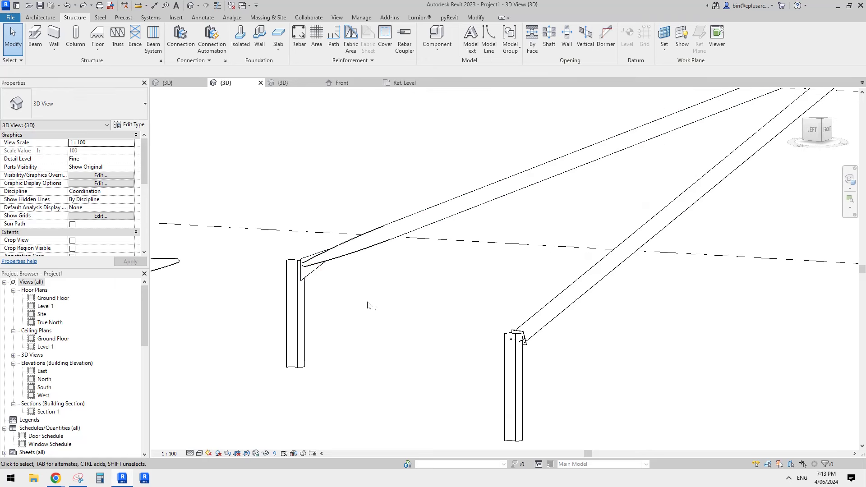
{"action": "left_click_drag", "start_coordinate": [356, 303], "coordinate": [279, 253]}
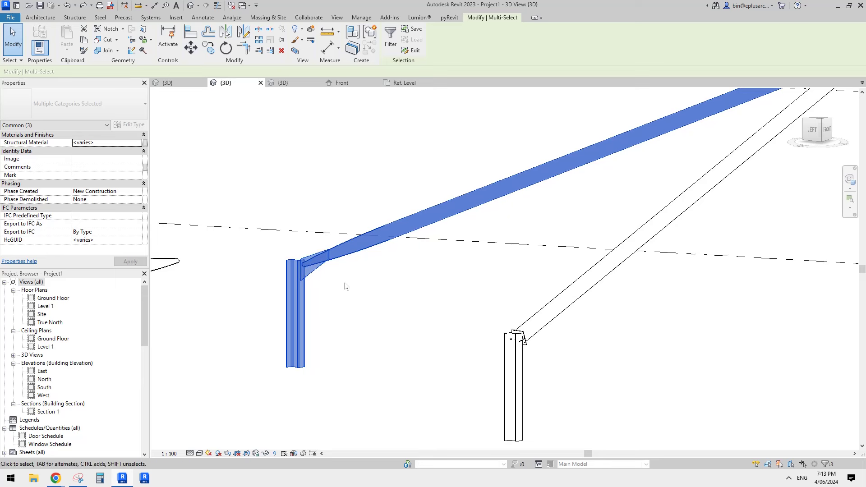
{"action": "left_click", "coordinate": [356, 253]}
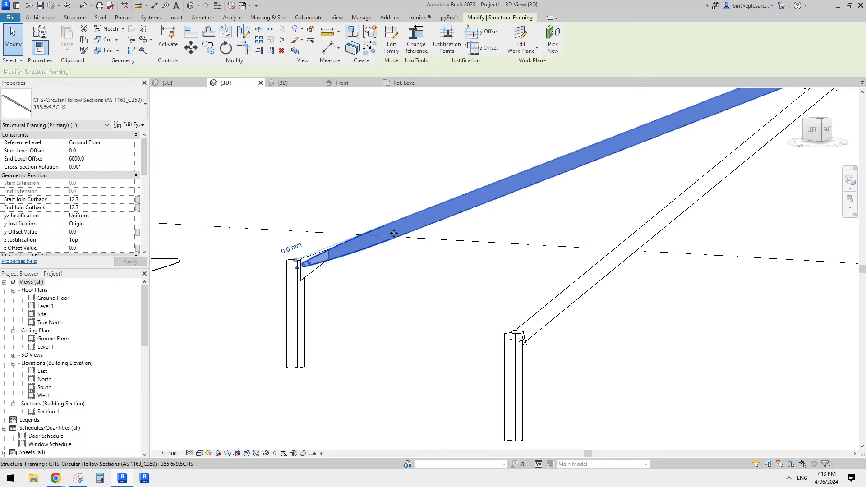
{"action": "scroll", "coordinate": [415, 239], "scroll_direction": "down", "scroll_amount": 1}
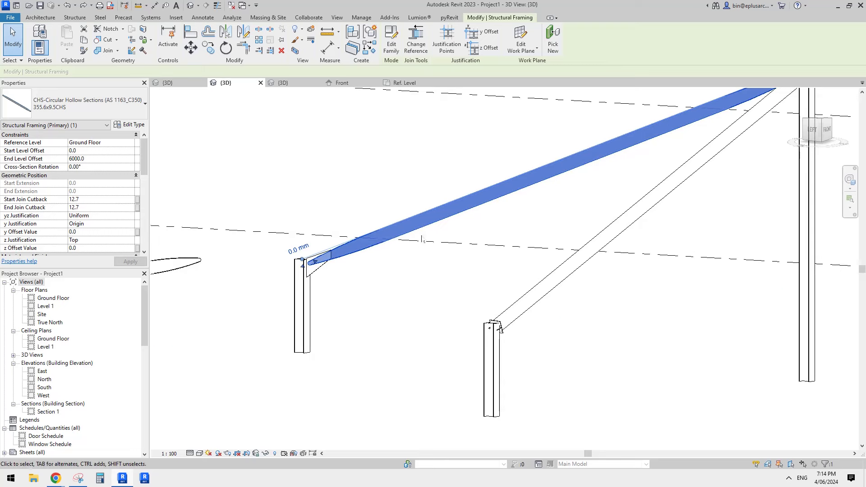
{"action": "middle_click_drag", "start_coordinate": [411, 271], "coordinate": [401, 285], "text": "shift"}
{"action": "left_click", "coordinate": [391, 282]}
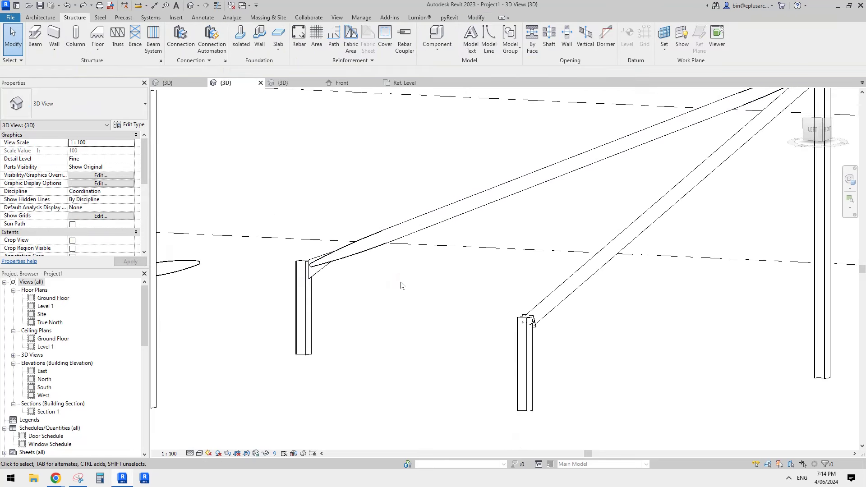
{"action": "scroll", "coordinate": [411, 287], "scroll_direction": "up", "scroll_amount": 1}
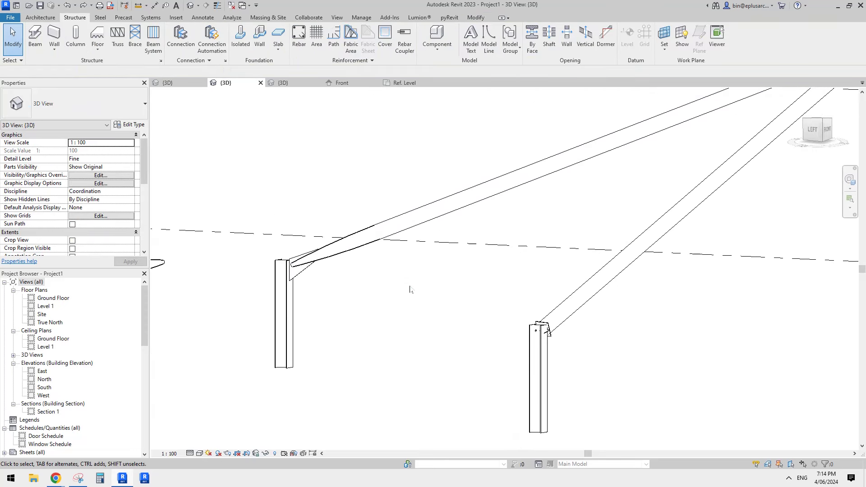